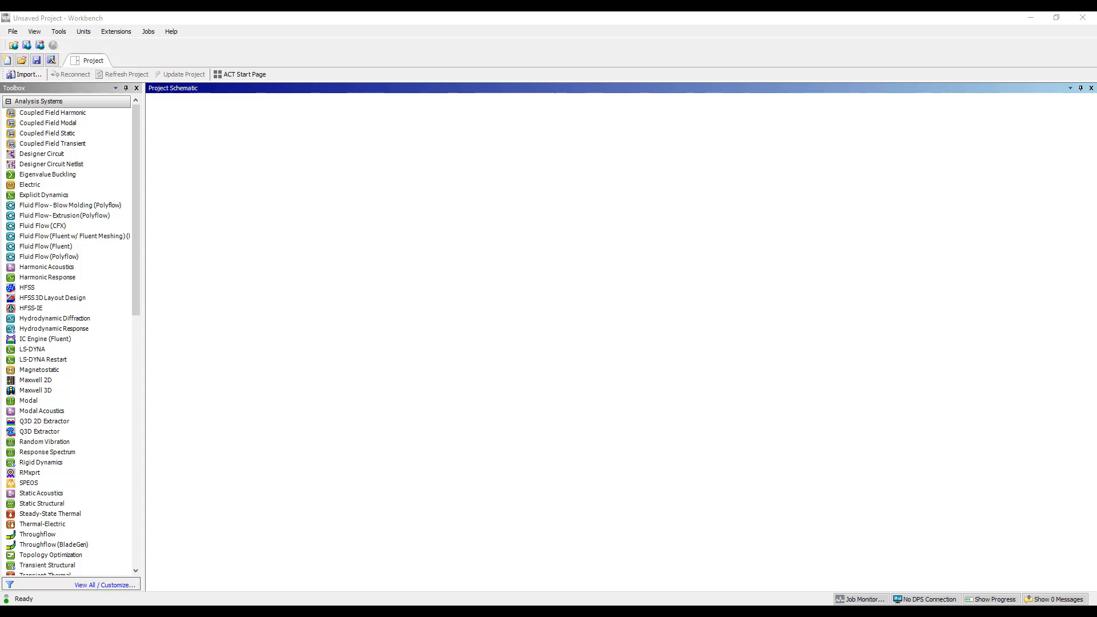
Bring up the Metalaire ceiling diffusers catalog and enlarge the Series 5750 performance data on page 23
drag(0, 64, 509, 47)
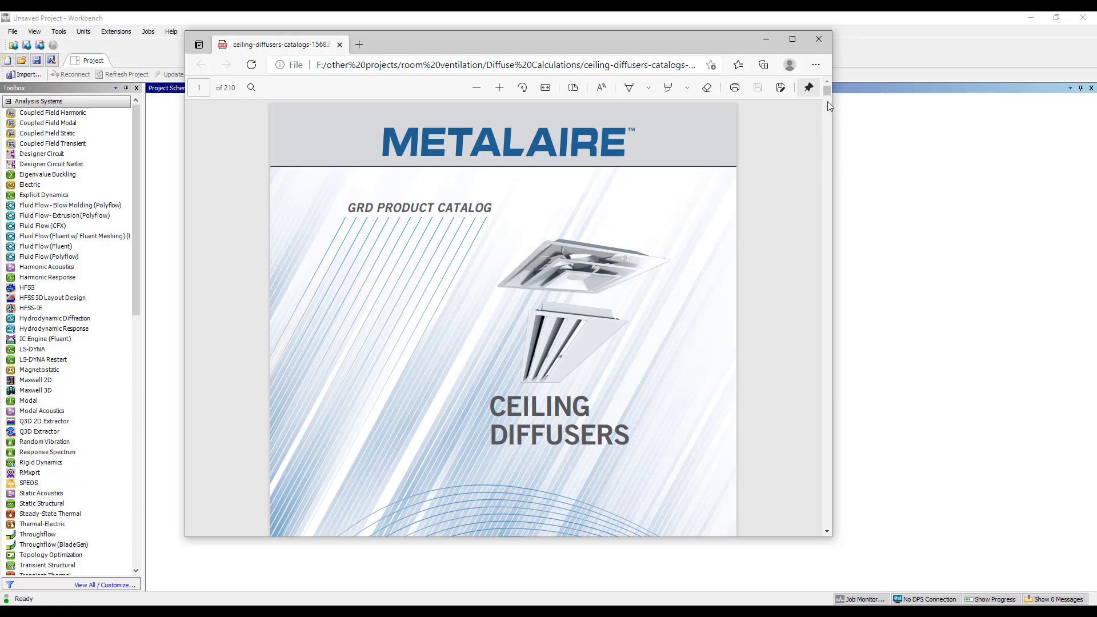
drag(827, 95, 829, 140)
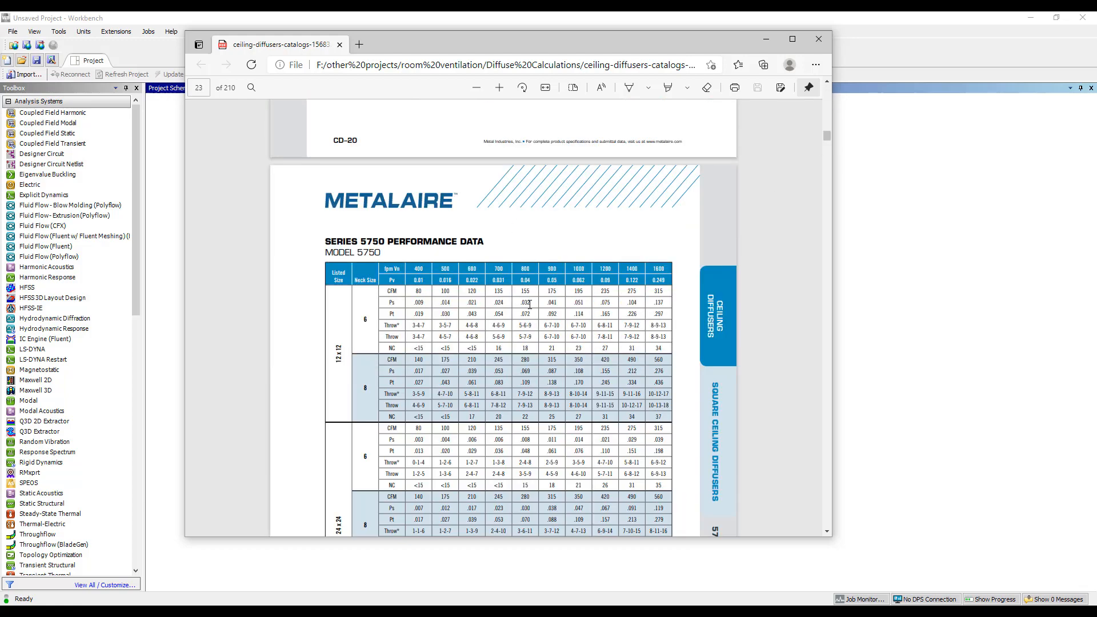
scroll(530, 305, down, 2)
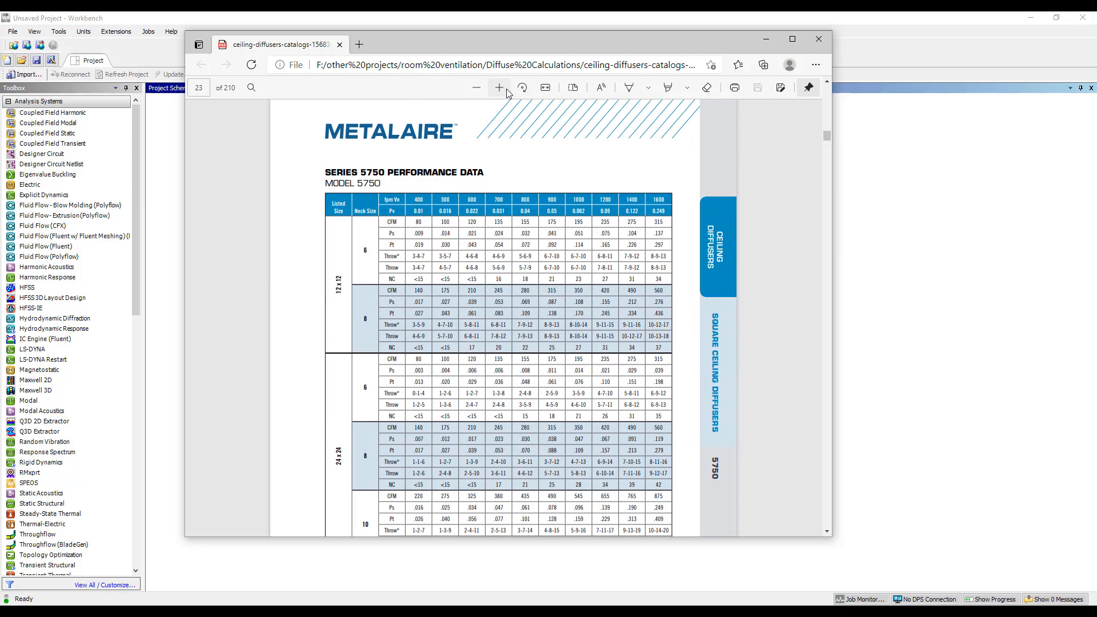
click(505, 88)
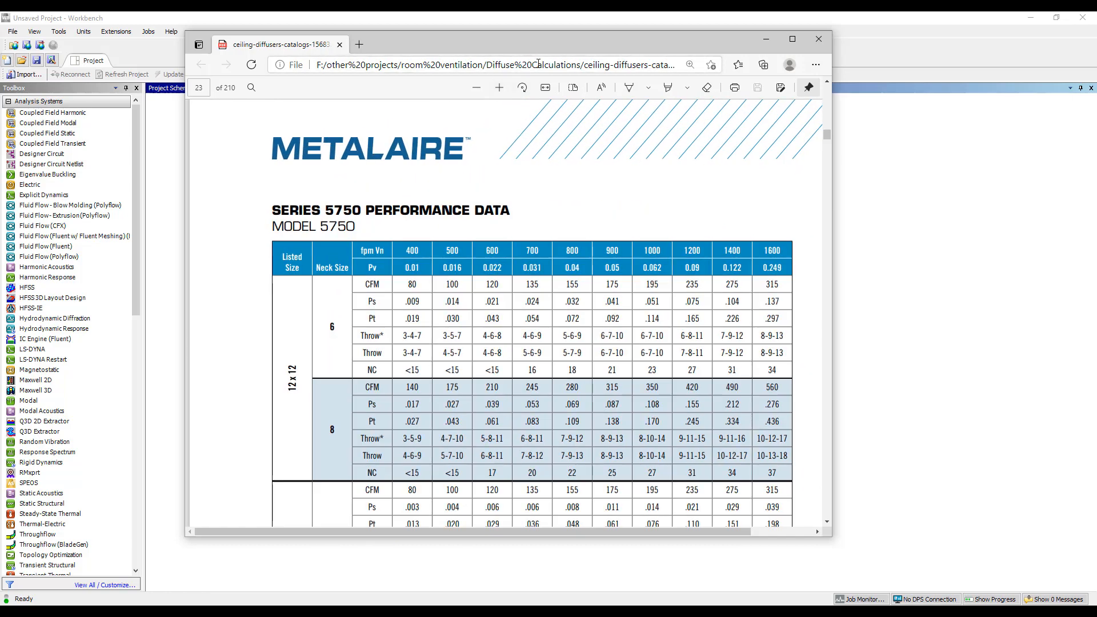
double_click(544, 43)
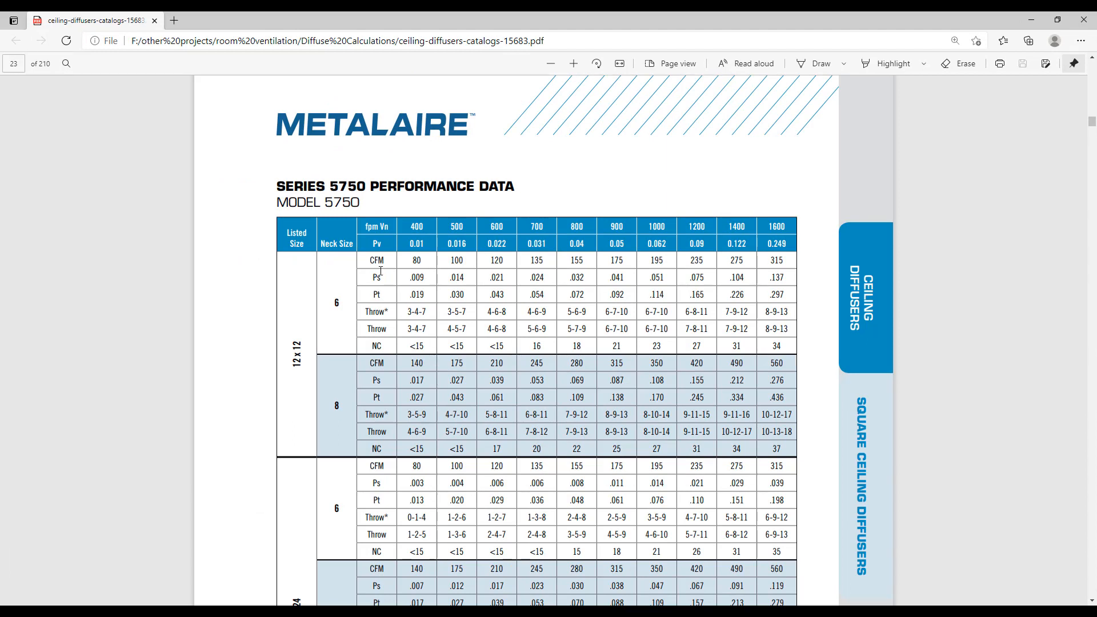
Examine the CFM and throw entries at 400 fpm for the 12 x 12 diffuser with neck size 6, and return to Workbench
drag(369, 260, 423, 261)
drag(407, 329, 428, 332)
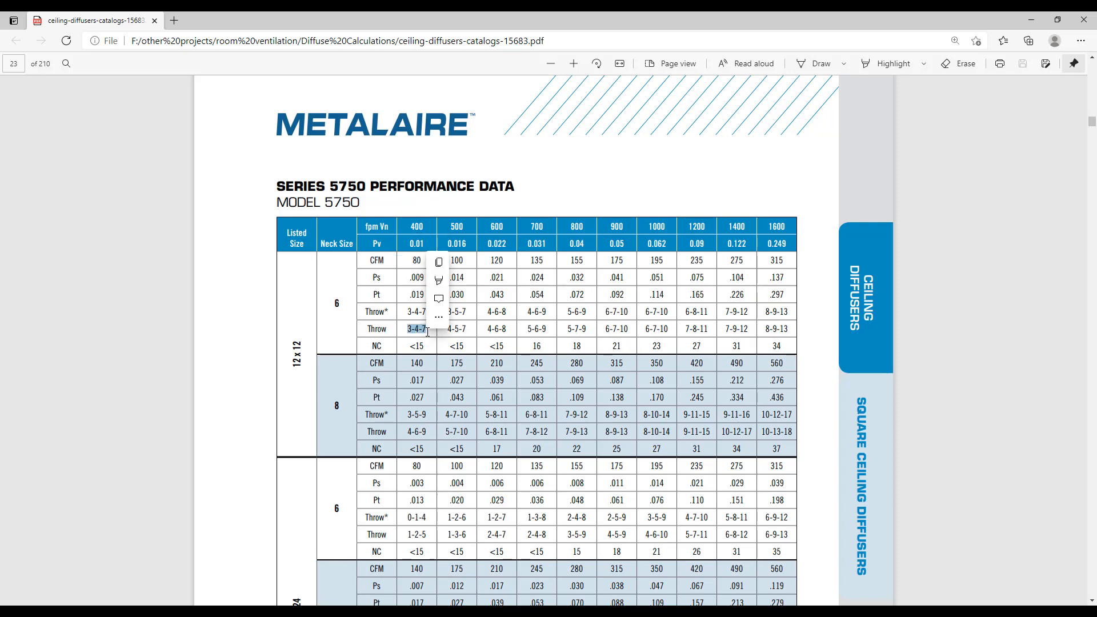
click(448, 328)
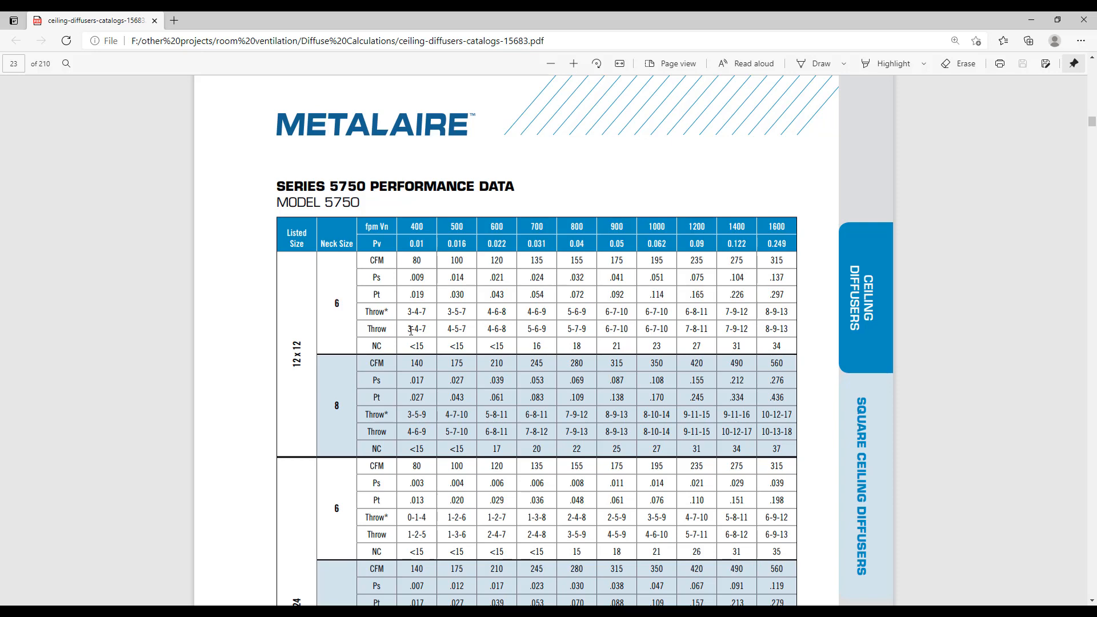
drag(677, 16, 0, 176)
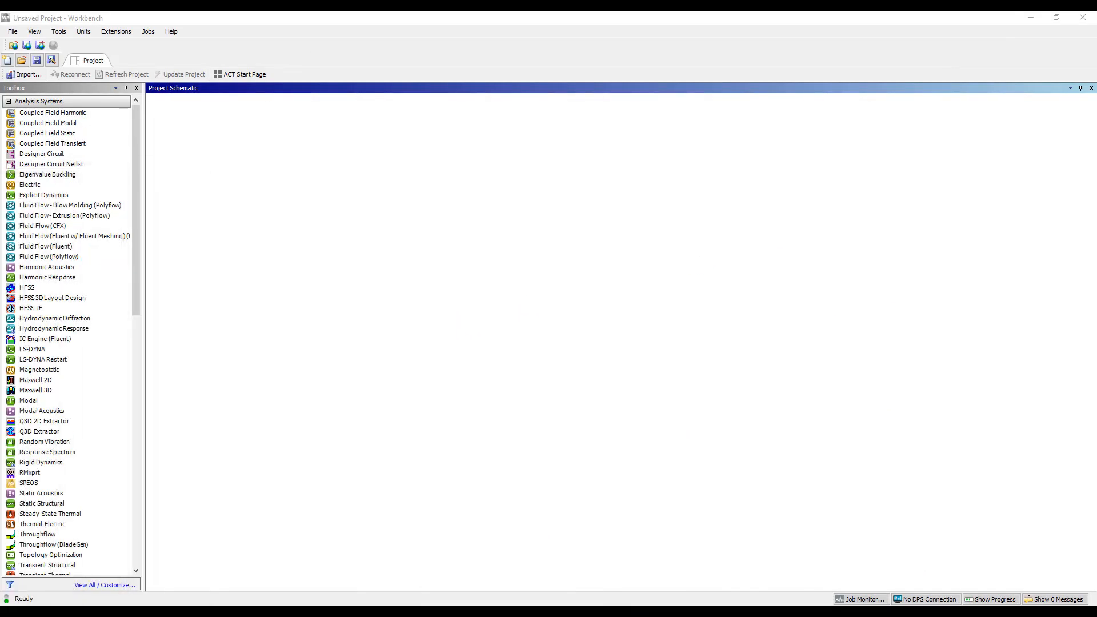
Place the geometry in the project schematic with a linked Fluid Flow (CFX) system, and open that system's mesh
drag(0, 274, 346, 251)
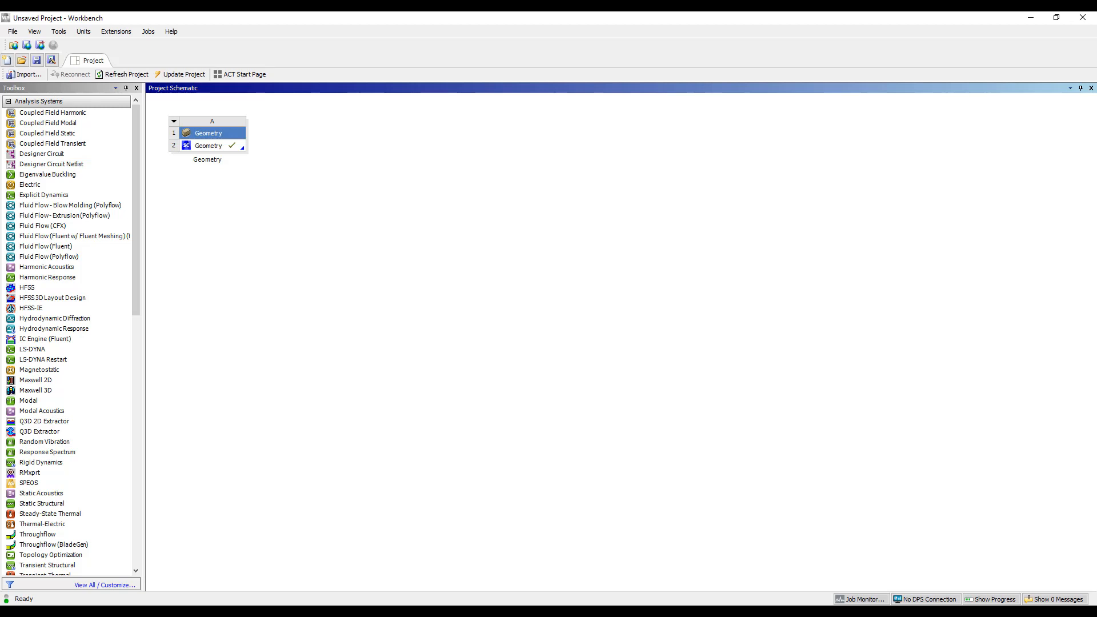
drag(48, 227, 212, 150)
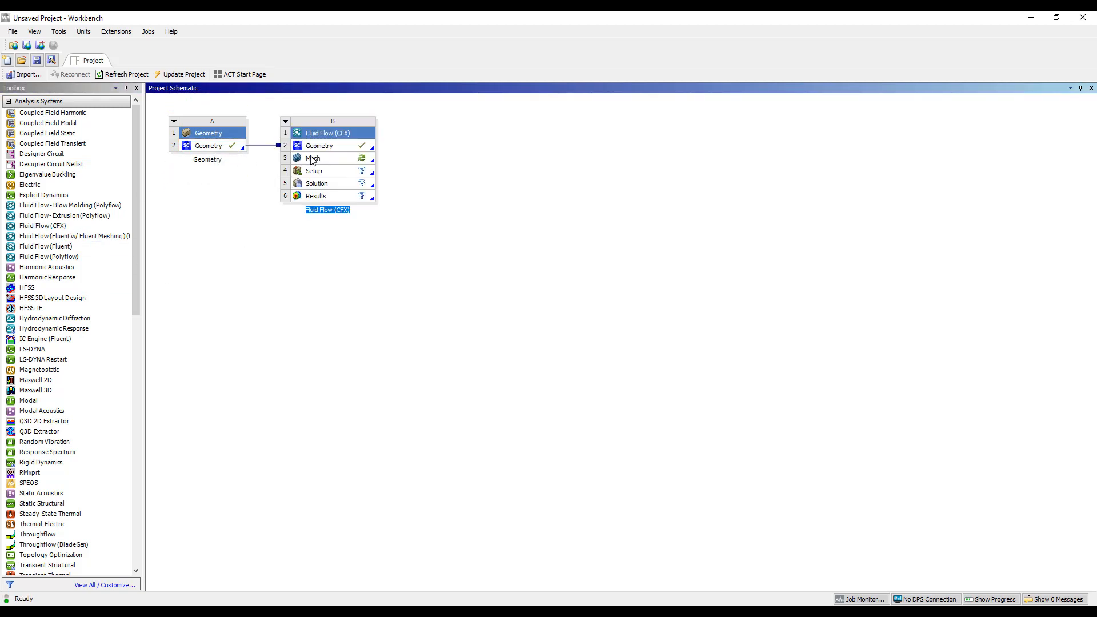
double_click(312, 160)
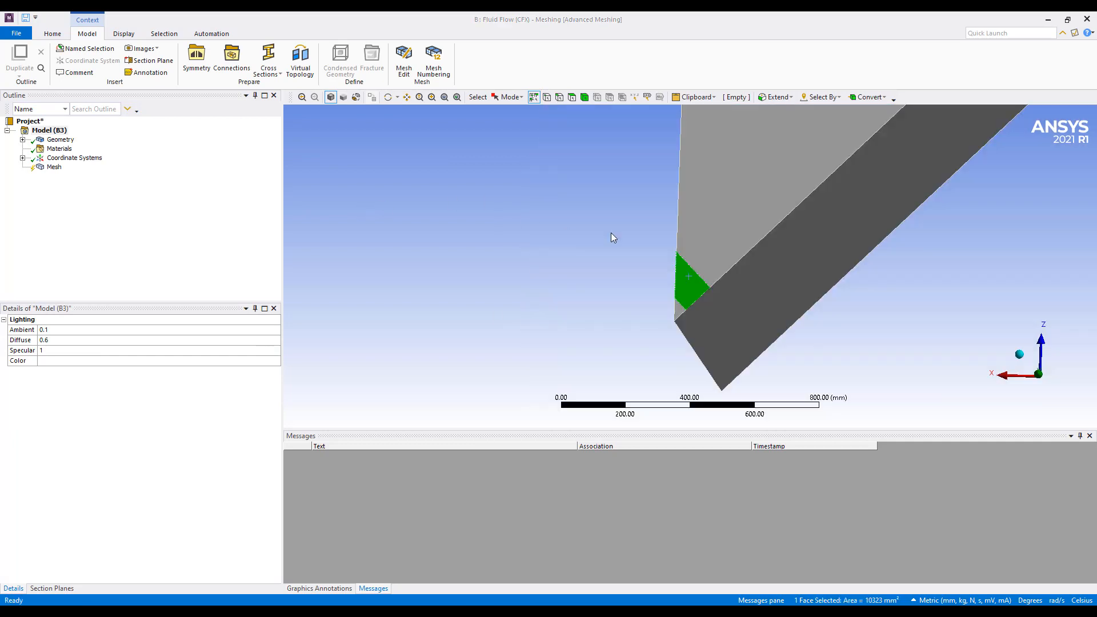
Examine the faces of the room domain, including the small triangular patch at the corner and the narrow strip along the edge
middle_drag(629, 238, 635, 286)
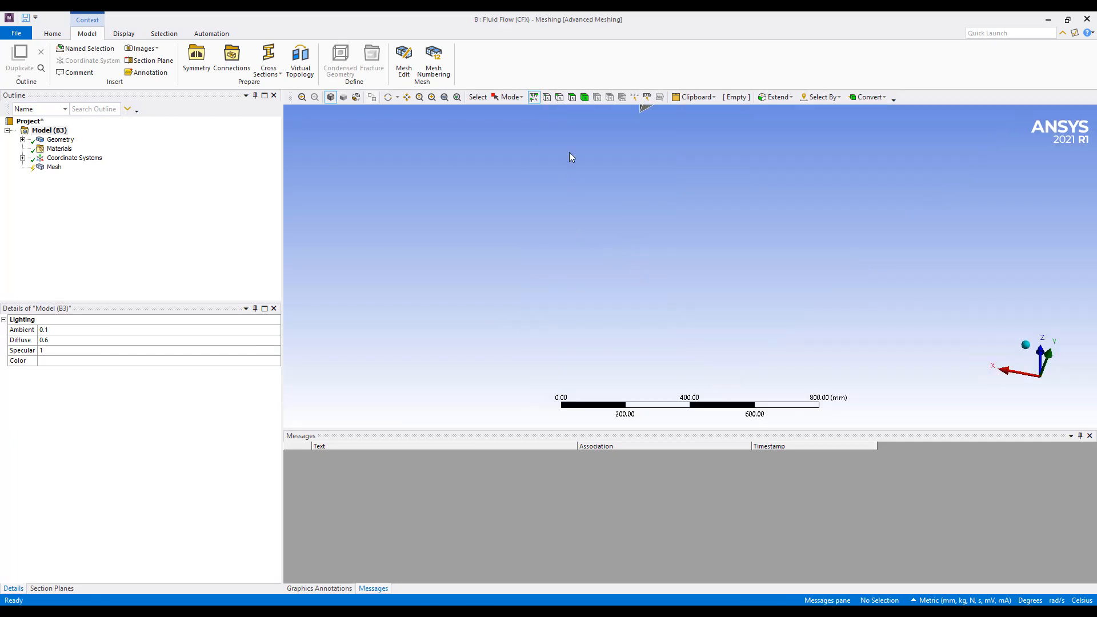
click(445, 97)
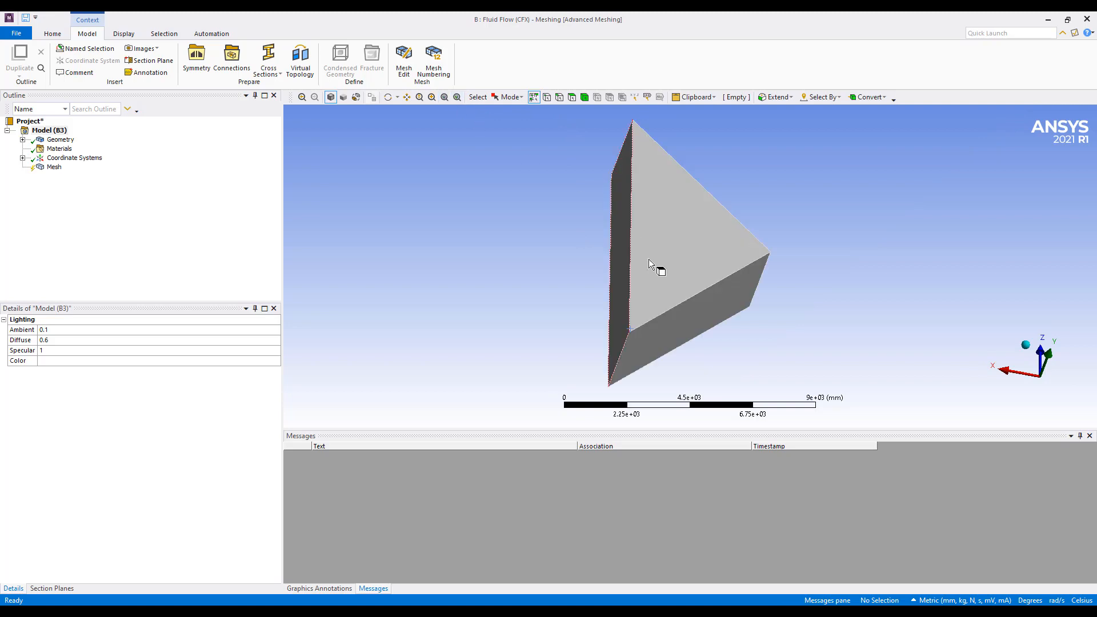
middle_drag(649, 259, 598, 311)
scroll(652, 349, up, 5)
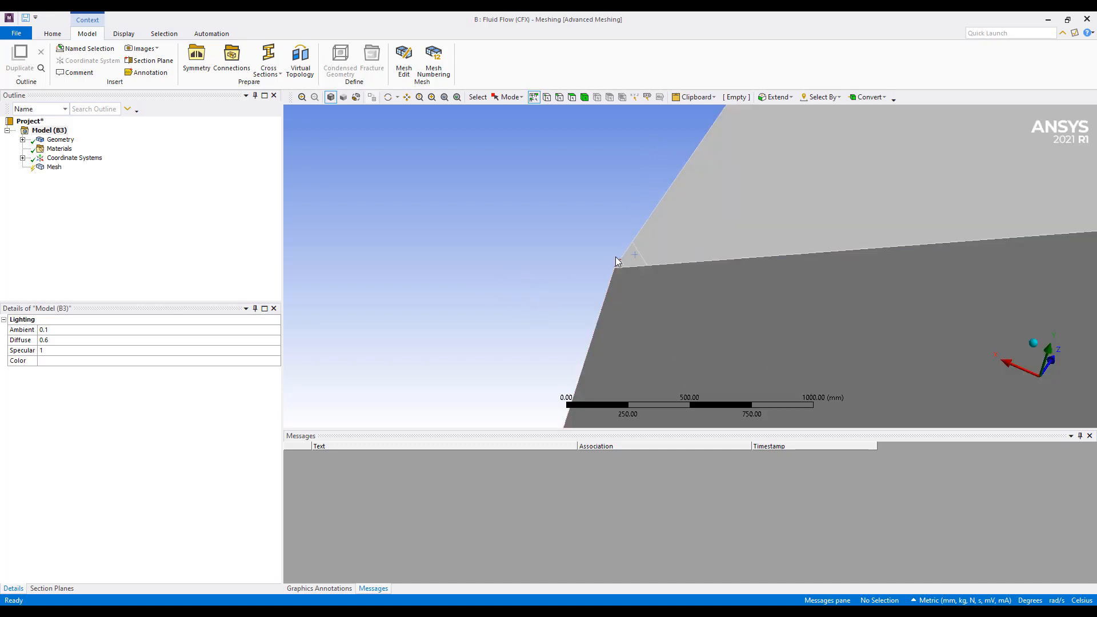
click(631, 258)
click(643, 286)
middle_drag(625, 270, 654, 276)
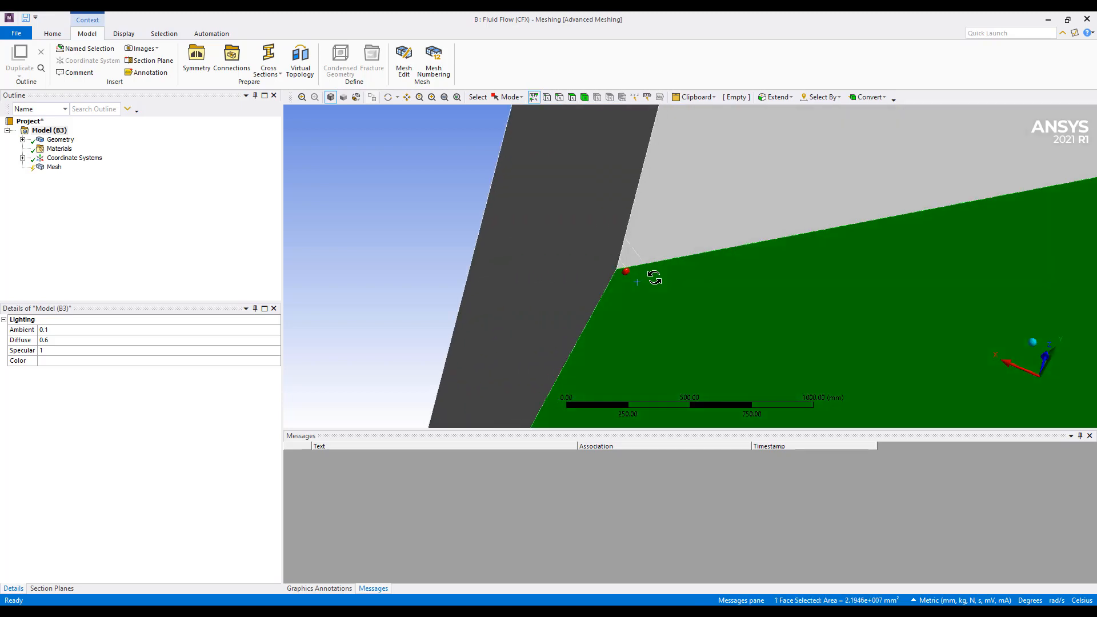
click(588, 256)
scroll(637, 284, down, 5)
scroll(637, 284, down, 5)
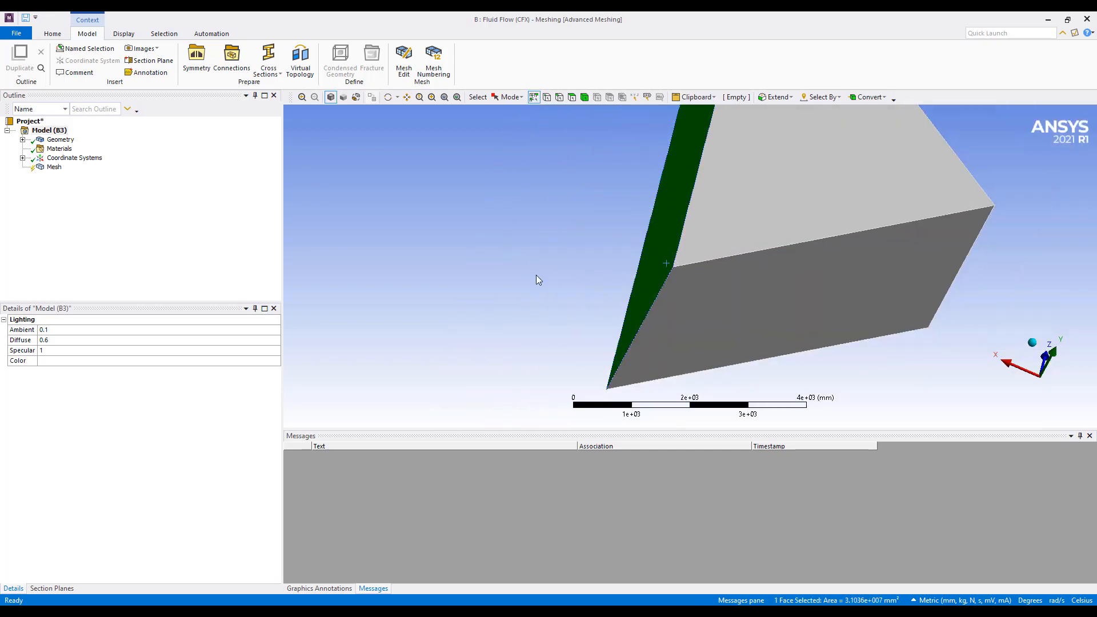
click(536, 275)
middle_drag(567, 272, 418, 260)
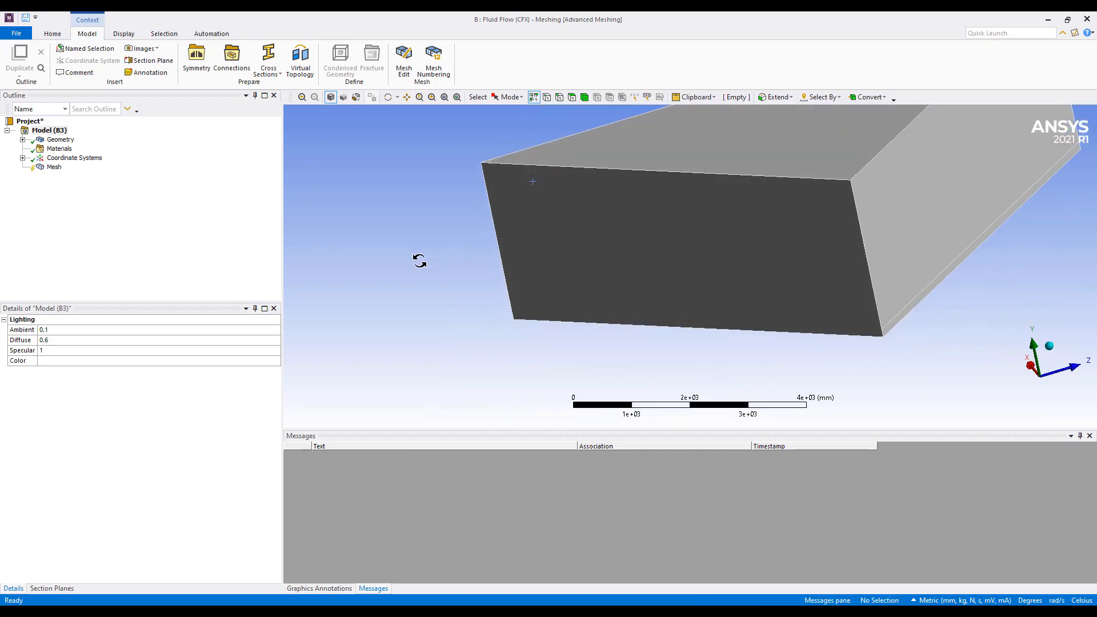
click(909, 309)
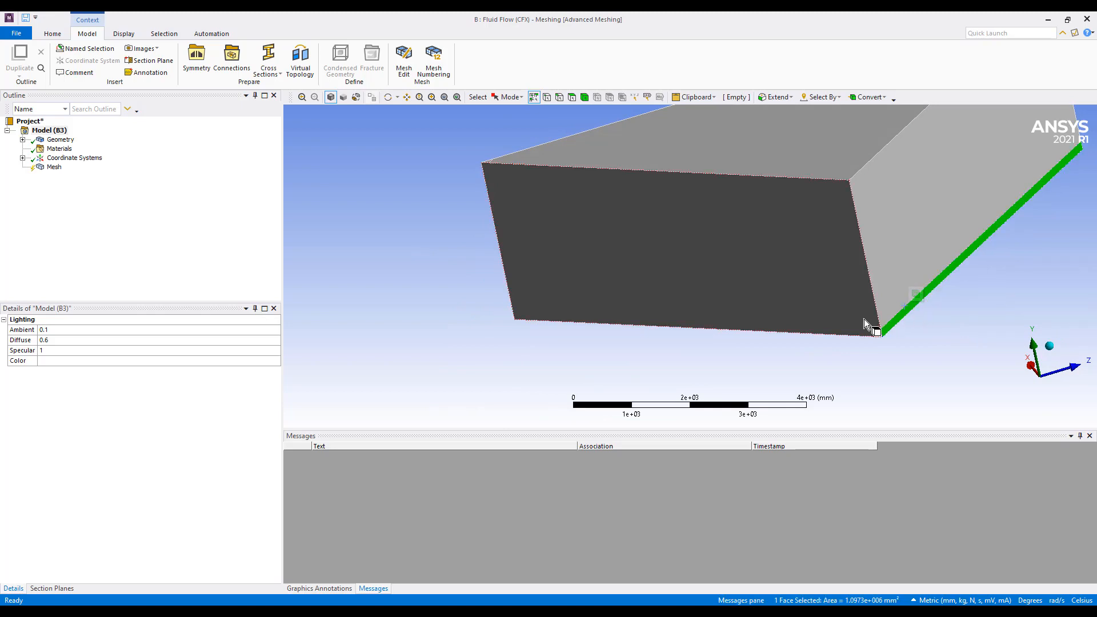
Switch the unit system to U.S. Customary (ft, lbm, lbf, °F, s, V, A)
click(52, 33)
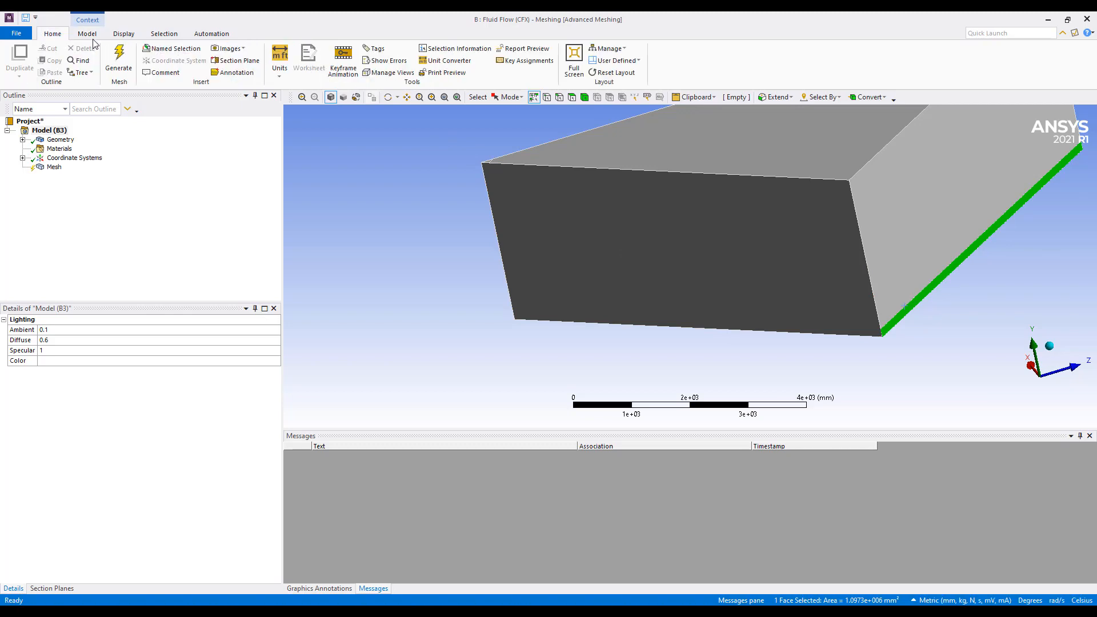
click(279, 60)
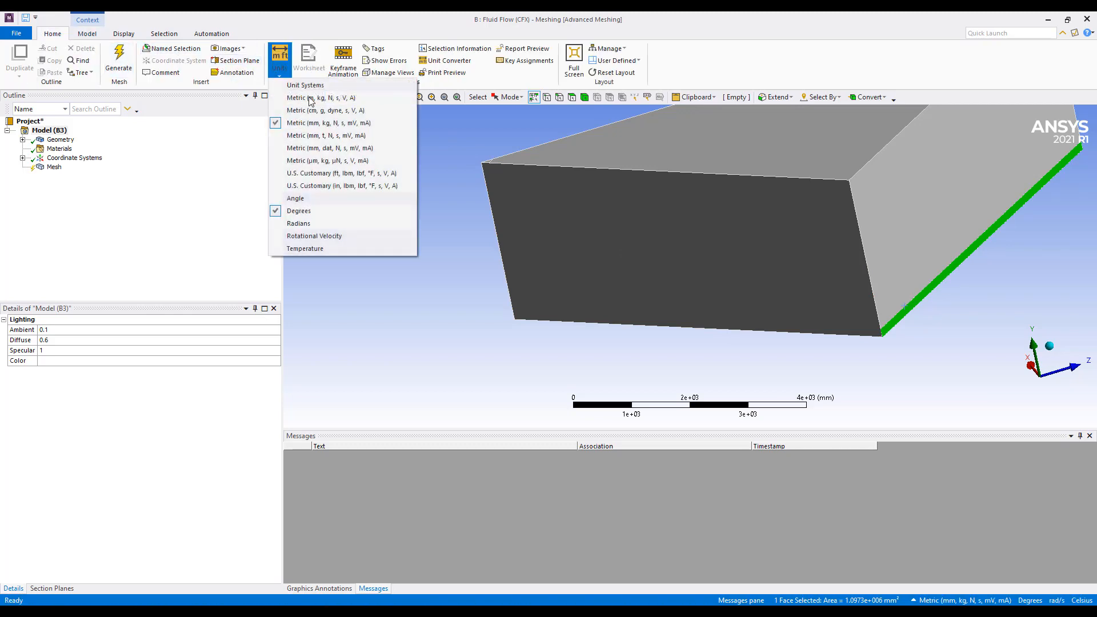
click(359, 174)
Select the two small triangular faces at the room's corner and insert a Virtual Topology object under Model
click(431, 238)
middle_drag(431, 239, 507, 240)
ctrl+middle_drag(516, 277, 549, 360)
scroll(543, 240, up, 5)
ctrl+middle_drag(542, 214, 681, 224)
scroll(544, 206, up, 5)
ctrl+middle_drag(400, 251, 628, 268)
scroll(556, 240, up, 3)
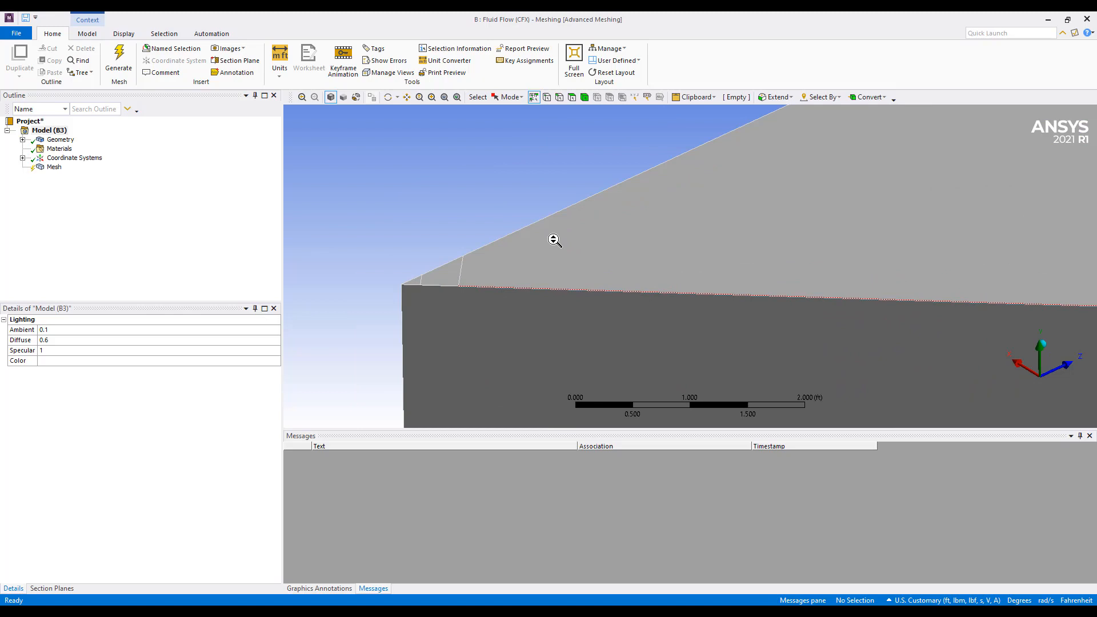
click(430, 278)
ctrl+click(415, 285)
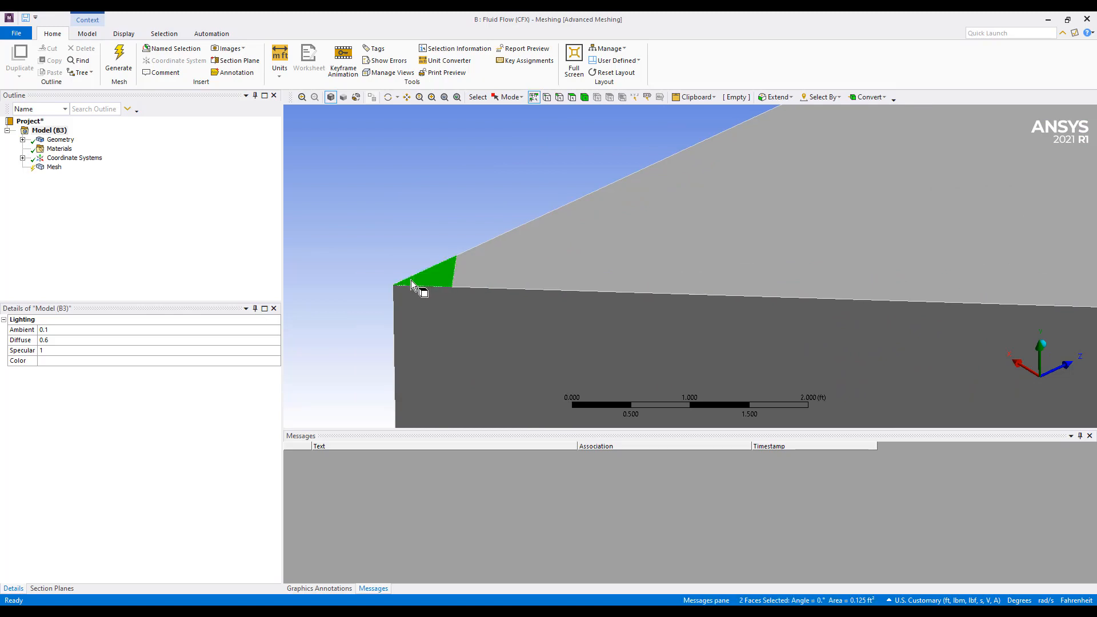
right_click(60, 141)
click(49, 131)
right_click(48, 131)
mouse_move(109, 144)
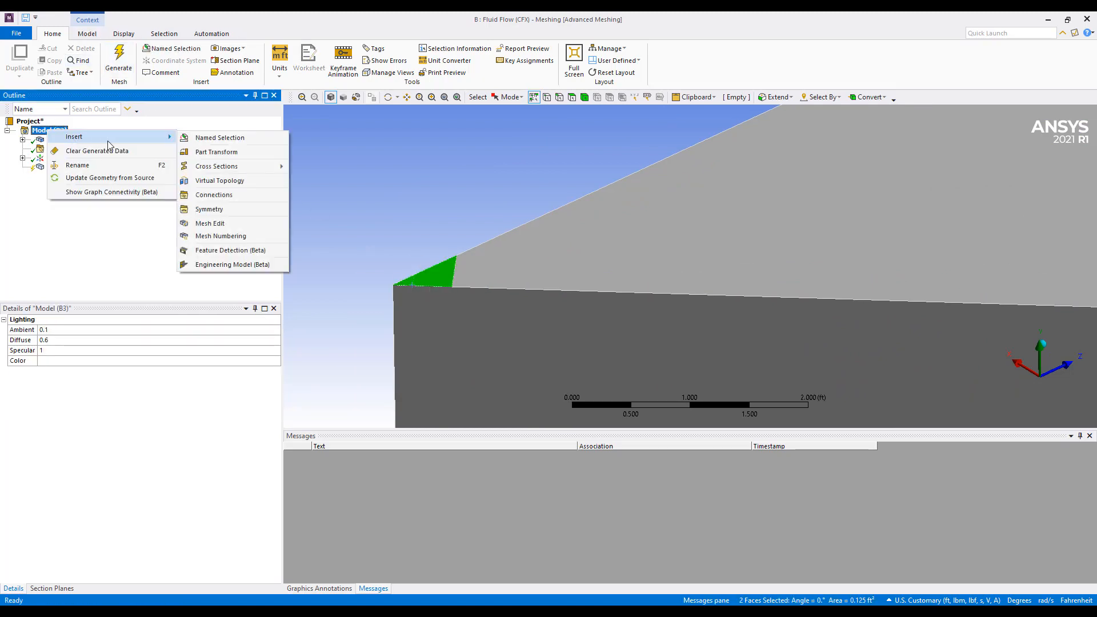
click(208, 181)
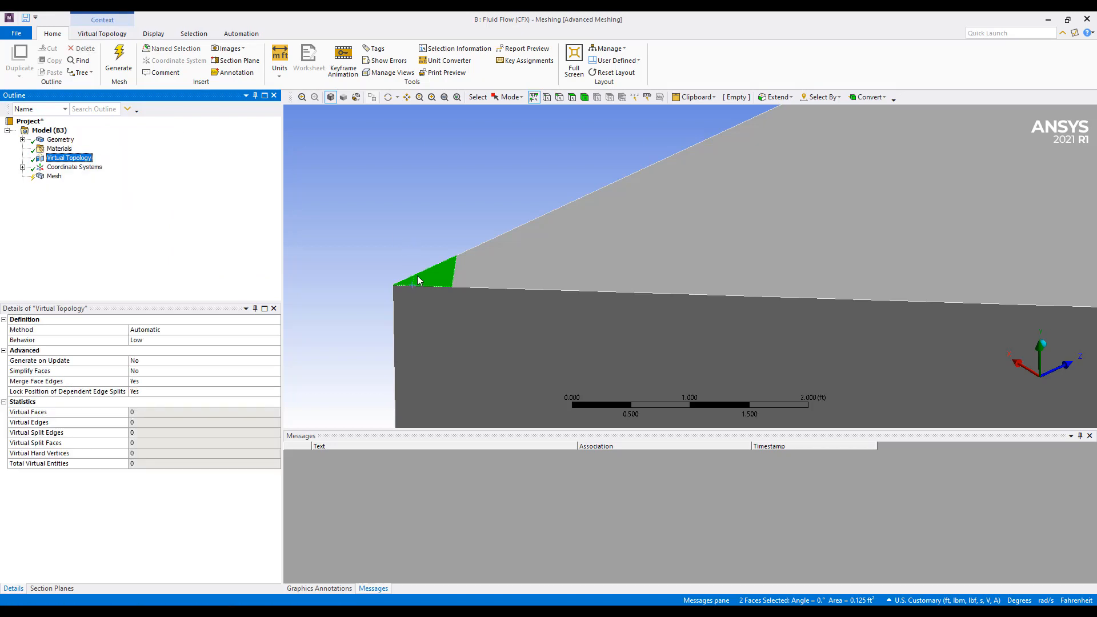
Merge the two selected triangular corner faces into a single virtual face
click(101, 34)
click(194, 57)
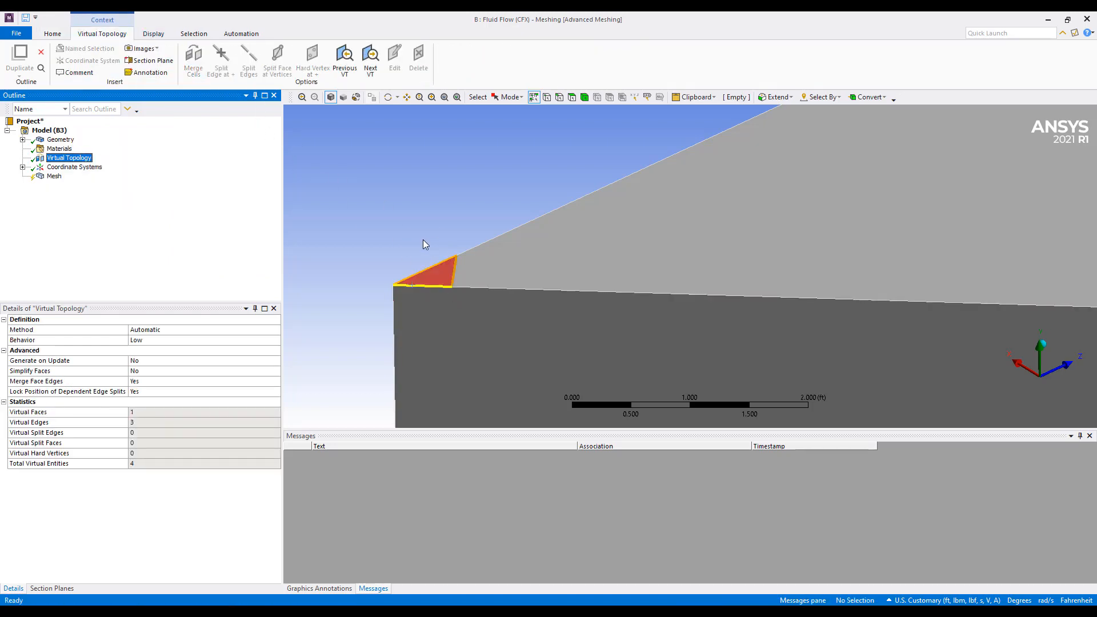
mouse_move(424, 241)
middle_down()
mouse_move(461, 205)
mouse_move(443, 238)
middle_up()
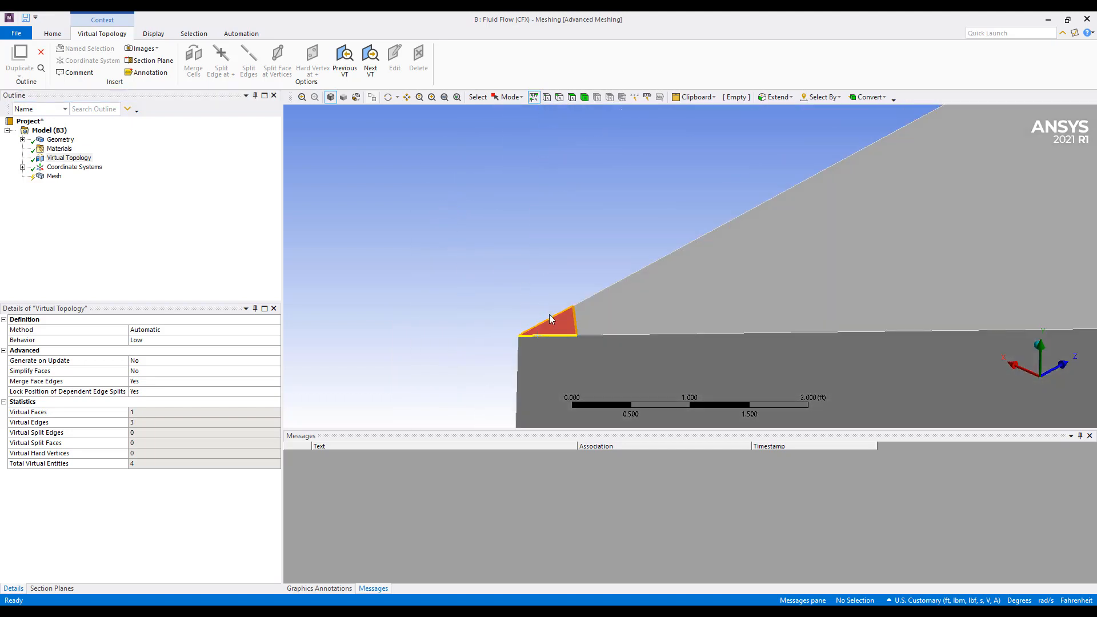
ctrl+middle_drag(561, 337, 512, 248)
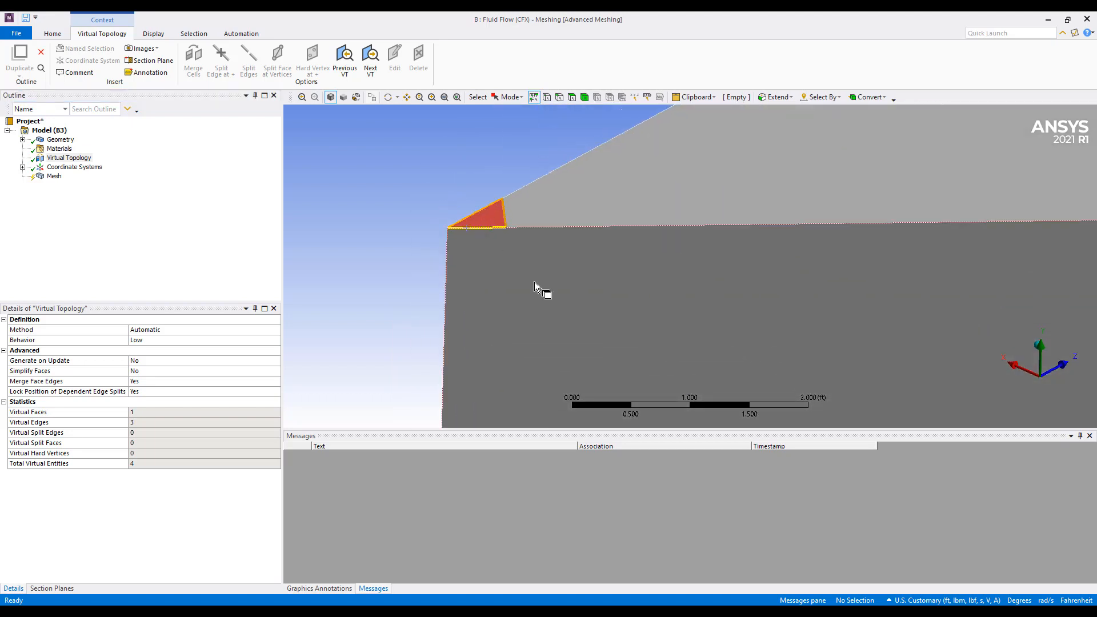
middle_drag(455, 228, 177, 206)
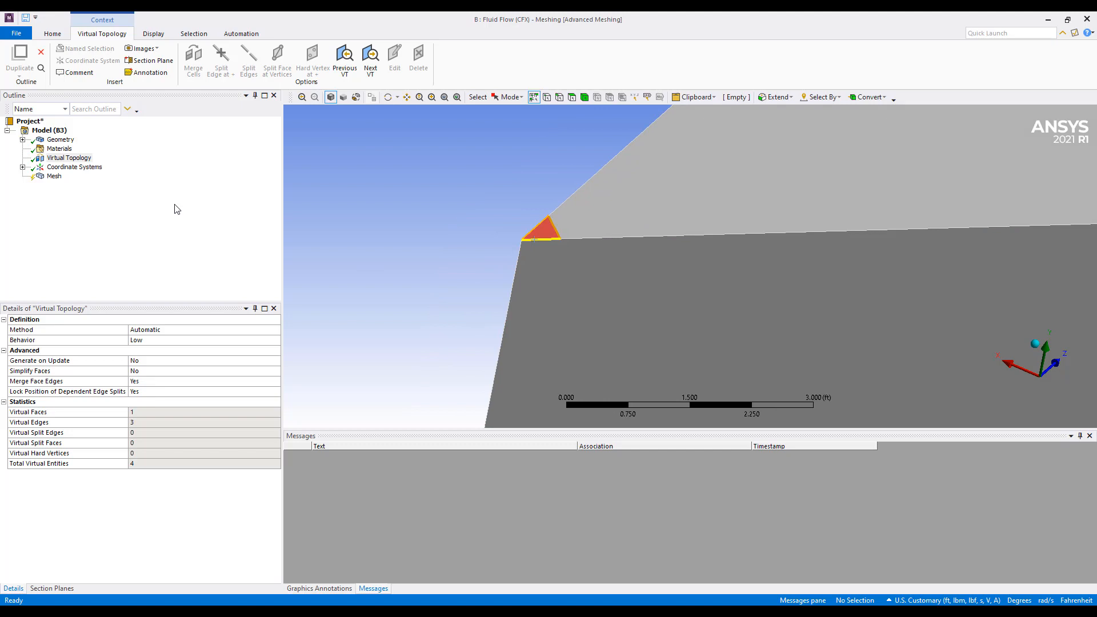
Set the global mesh element size to 0.5 ft and expand the Sizing settings
click(51, 177)
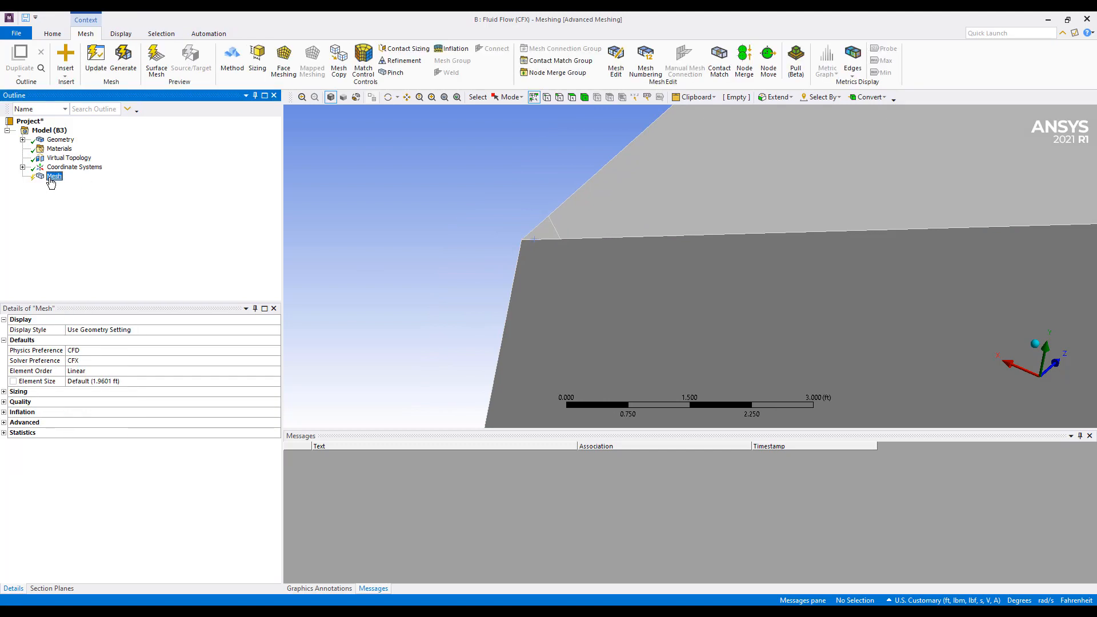
scroll(721, 251, down, 4)
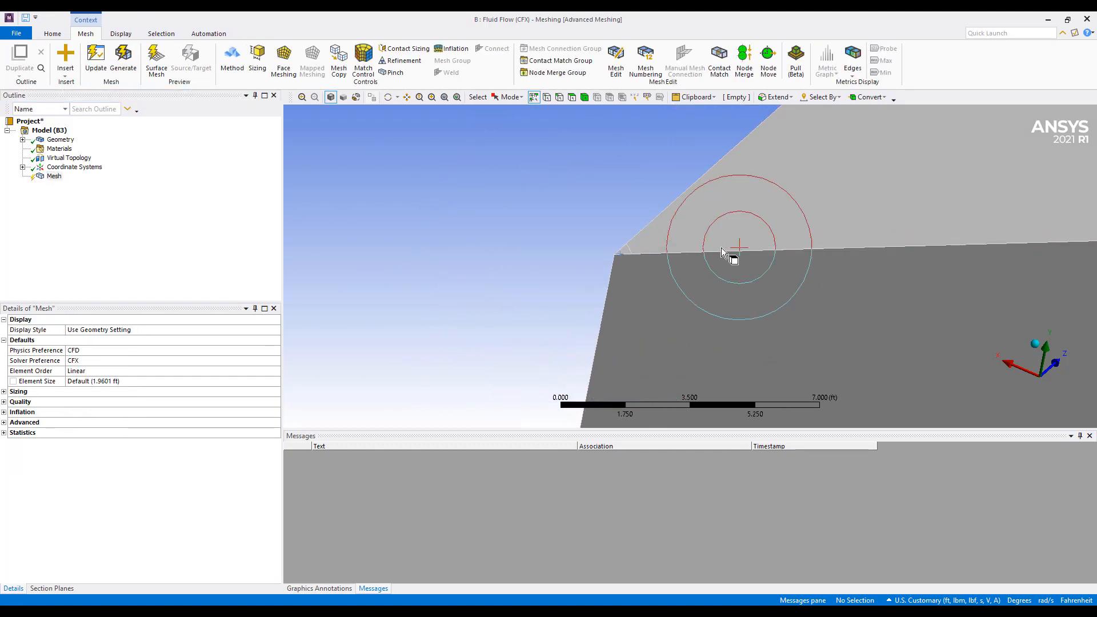
scroll(544, 274, down, 2)
click(124, 380)
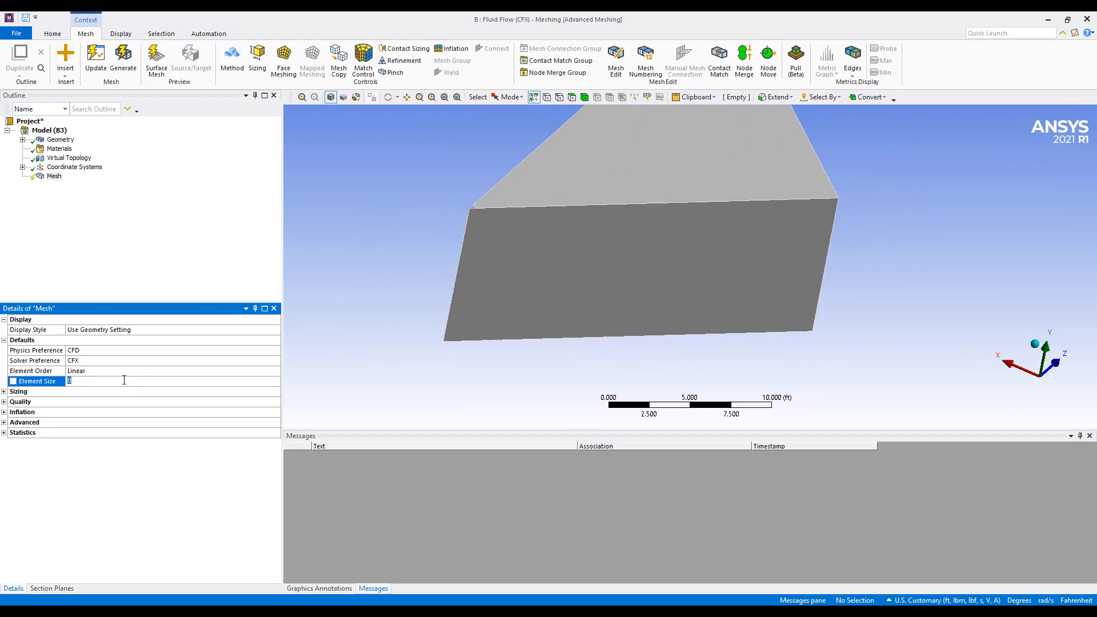
text(0.5)
key(Return)
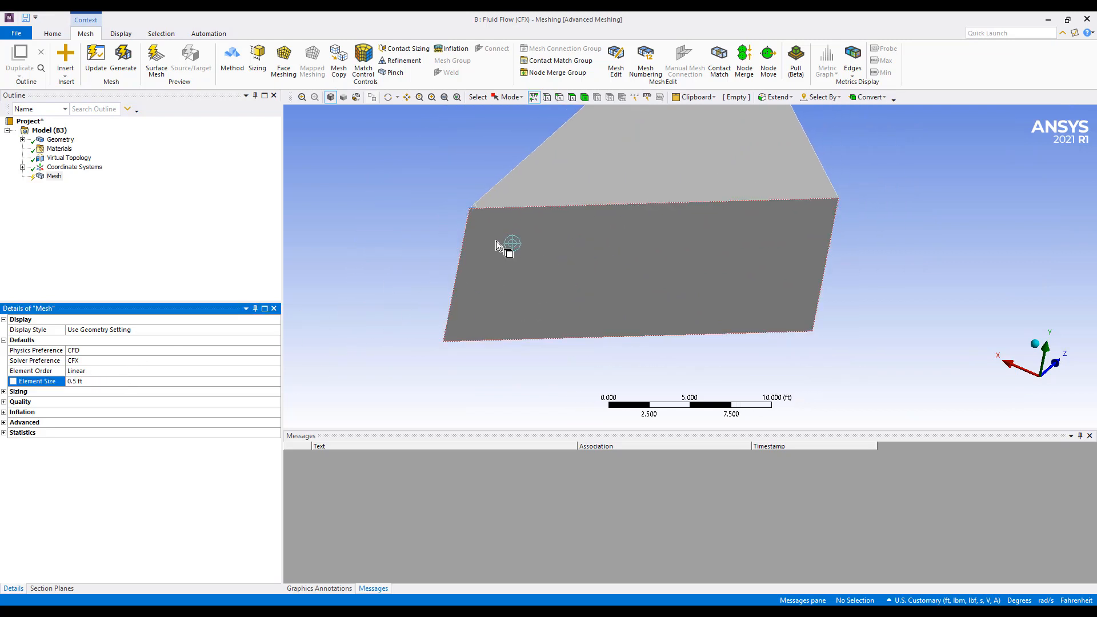
click(12, 393)
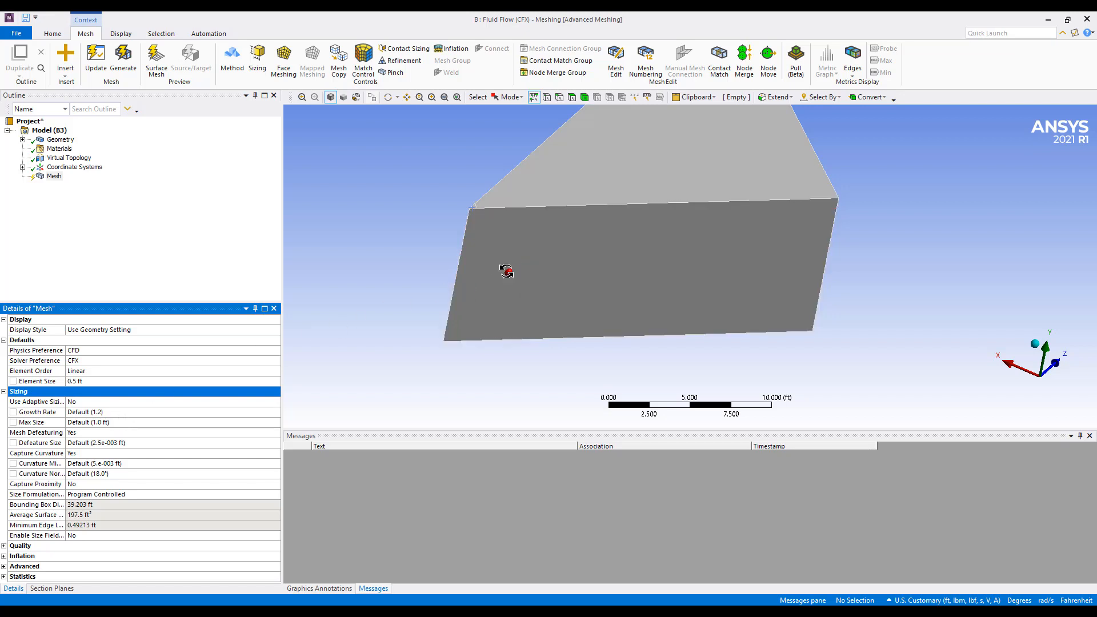
Insert a face sizing control on the small merged triangular face at the room's corner
middle_drag(506, 271, 480, 265)
scroll(505, 218, up, 6)
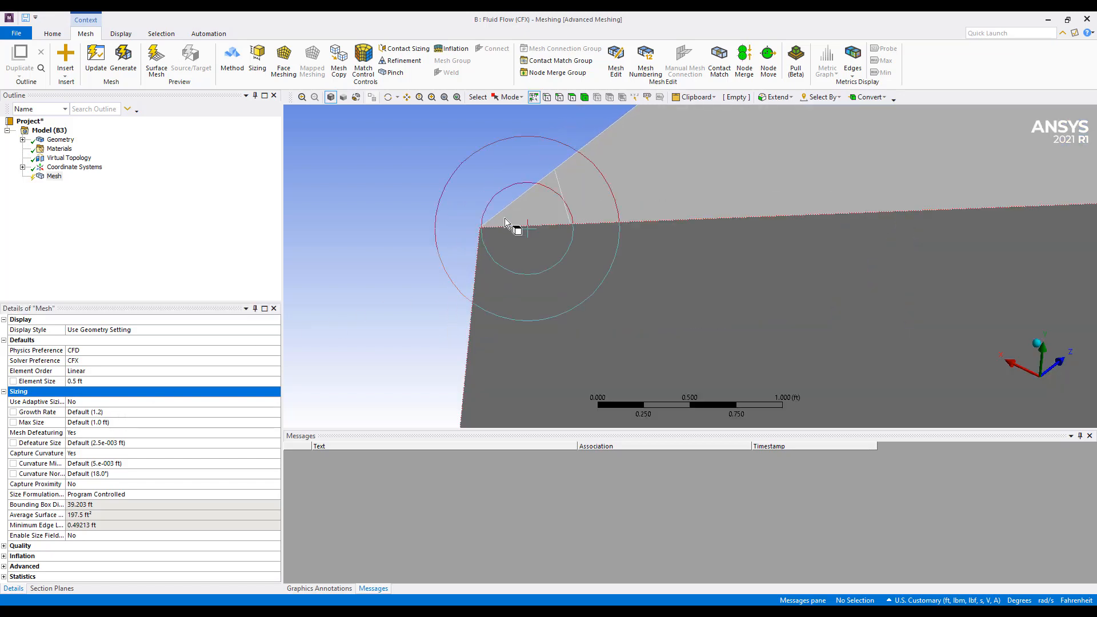
click(554, 215)
right_click(545, 213)
mouse_move(651, 222)
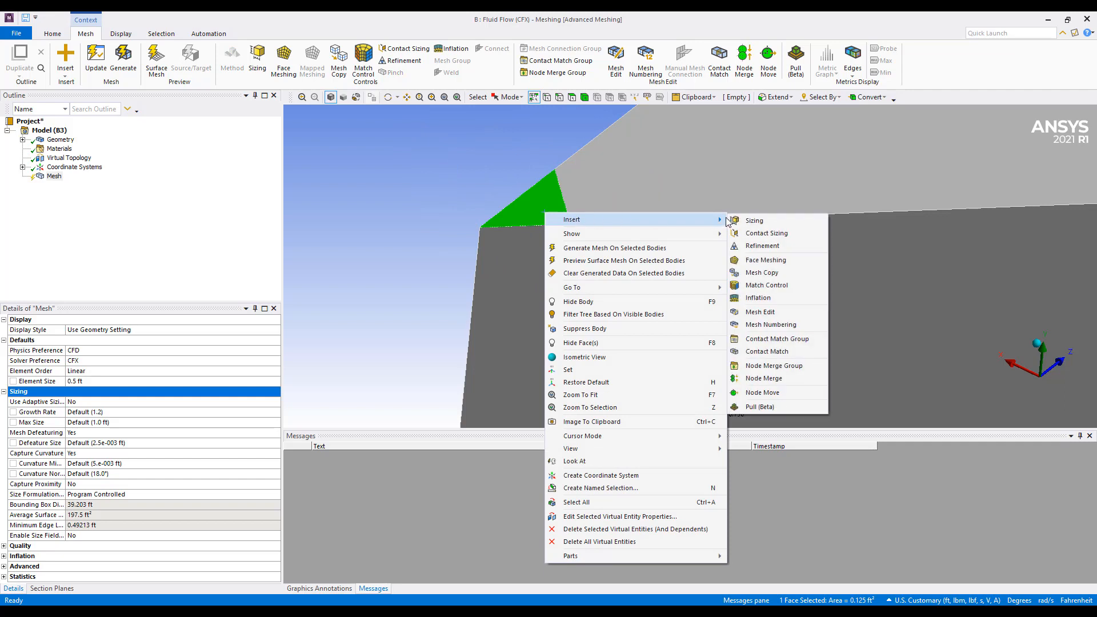
click(730, 222)
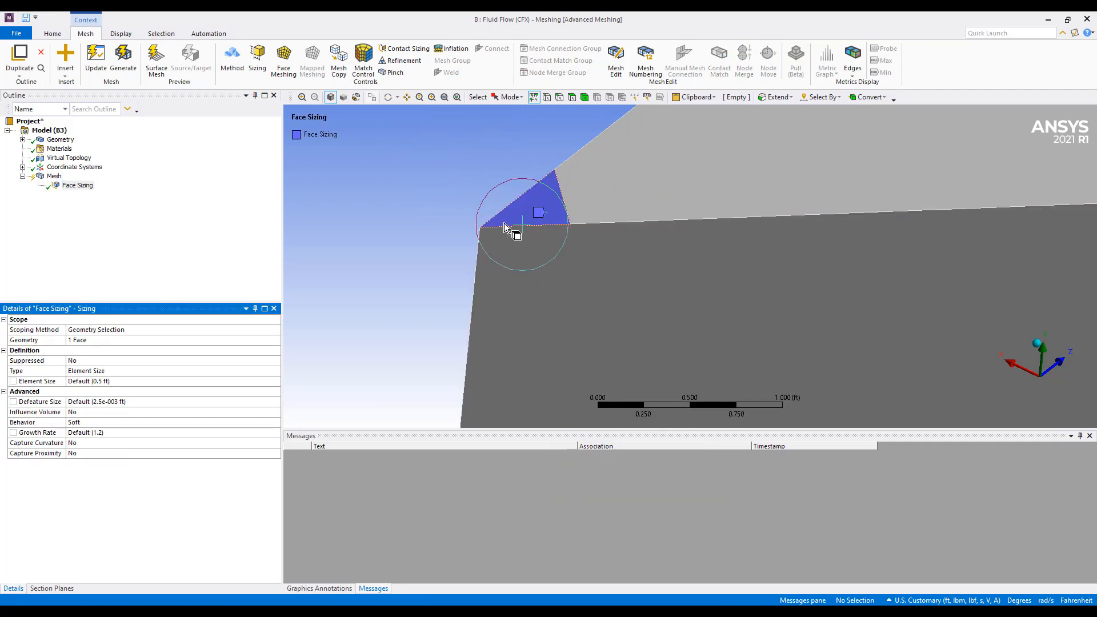
Set the face sizing's element size to 0.05 ft
click(135, 381)
text(0.1)
key(Return)
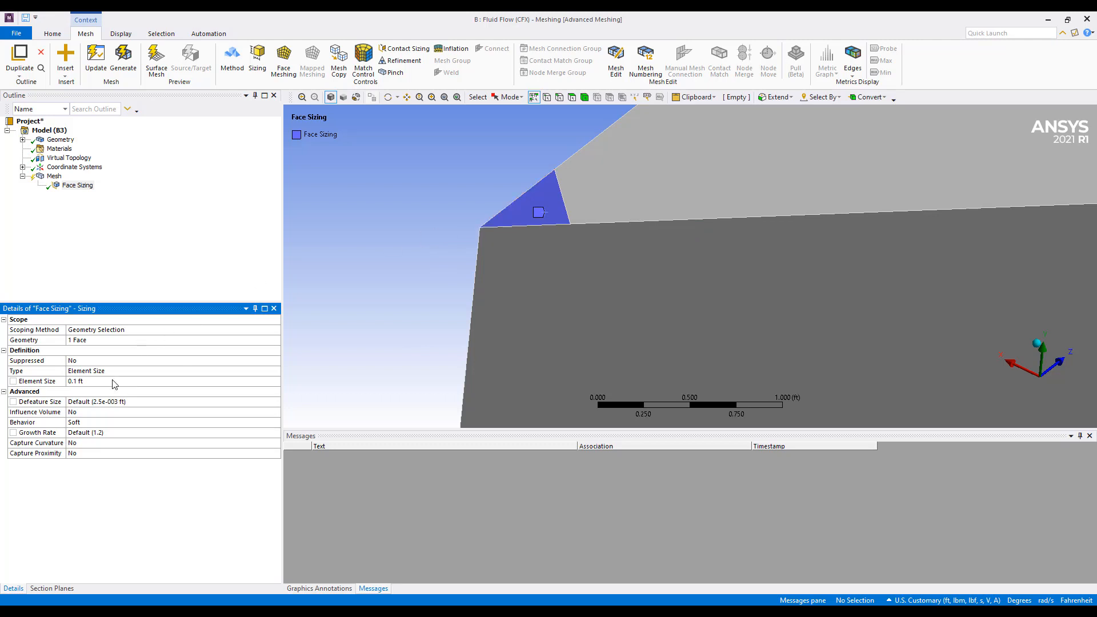
click(129, 381)
text(05)
key(Return)
Insert an inflation control under Mesh and scope it to the room body
scroll(576, 228, down, 1)
scroll(576, 228, down, 5)
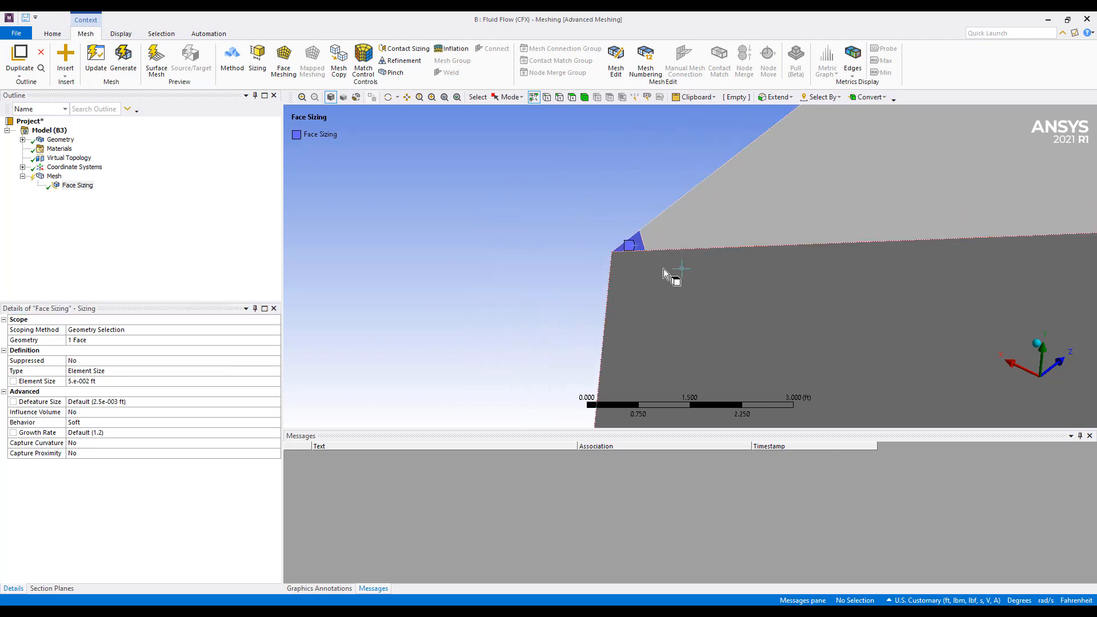
right_click(55, 177)
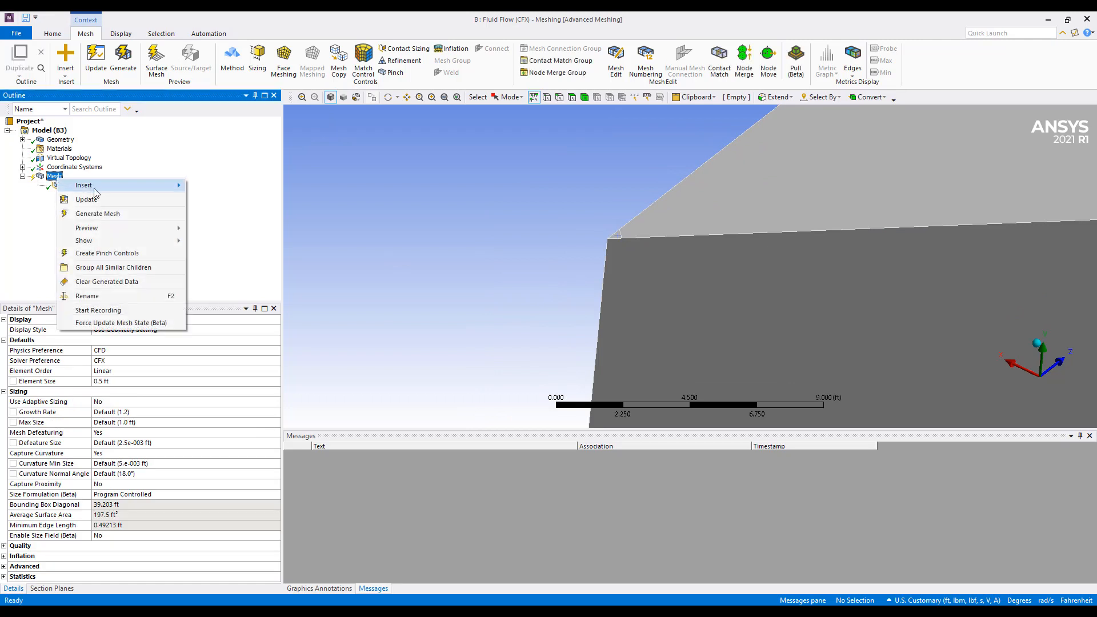
mouse_move(86, 185)
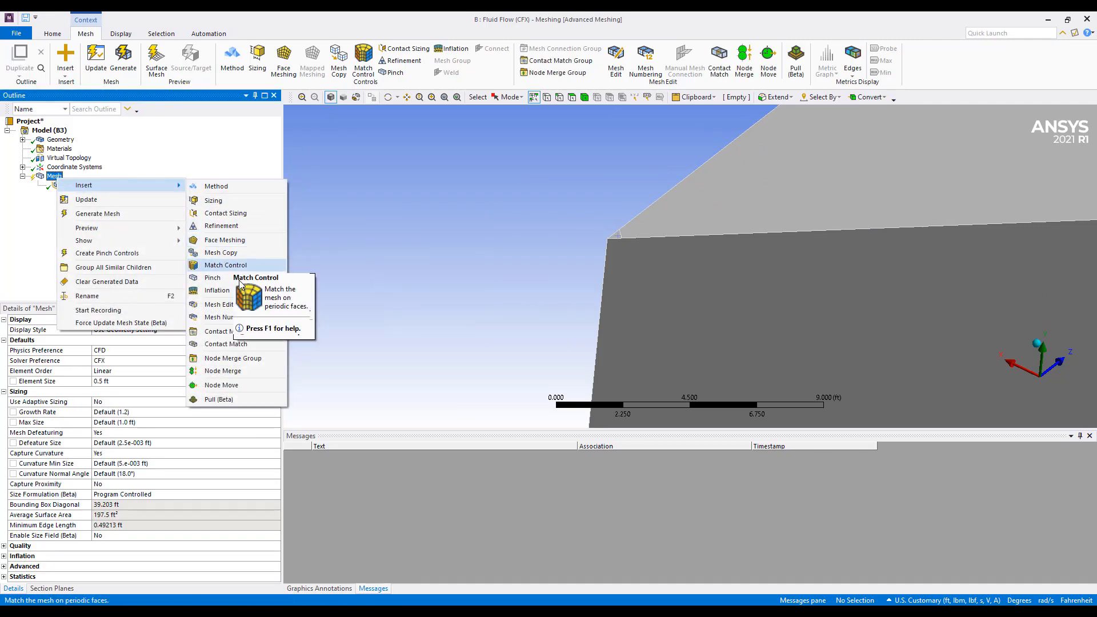
click(218, 290)
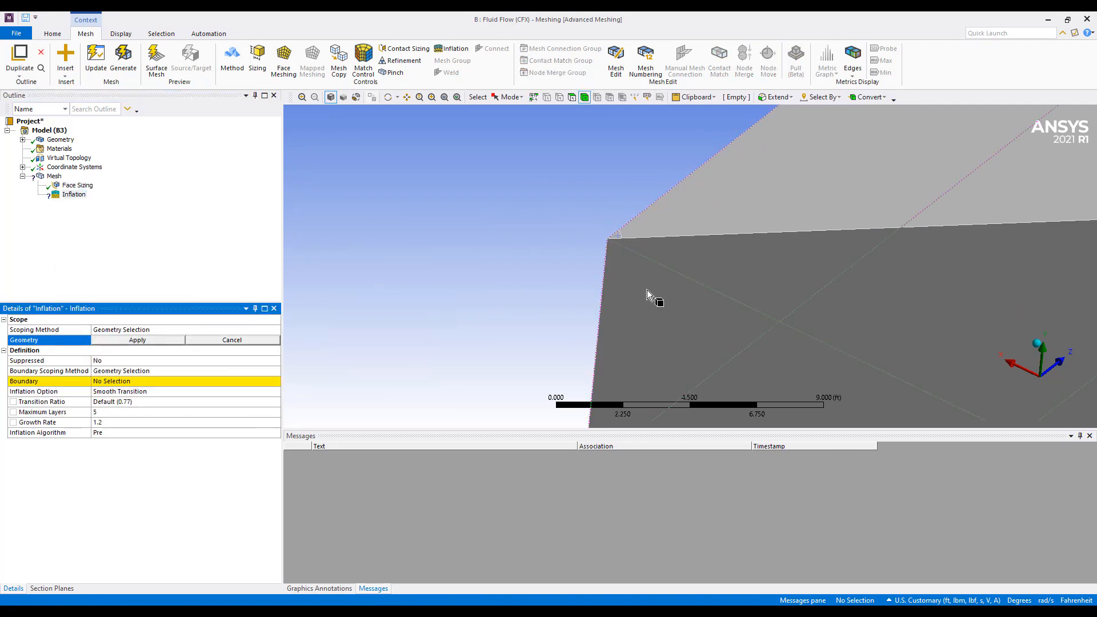
click(646, 290)
click(148, 340)
Assign the ceiling, the floor and the outer wall opposite the diffuser corner as the inflation boundary faces
click(151, 380)
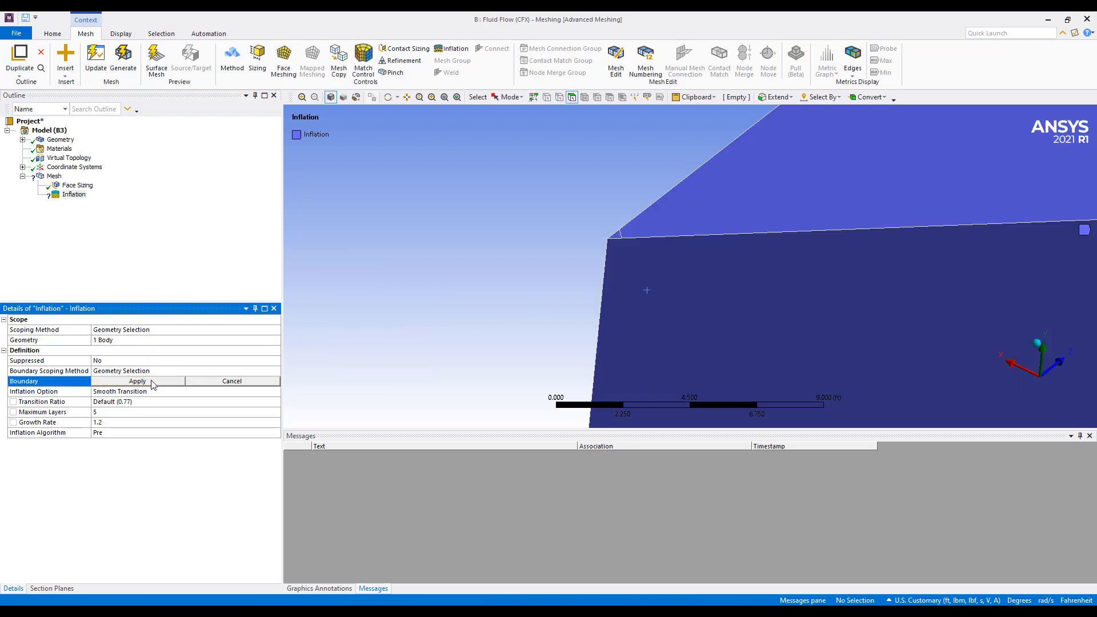
click(709, 218)
middle_drag(836, 286, 745, 284)
ctrl+click(749, 324)
ctrl+click(713, 334)
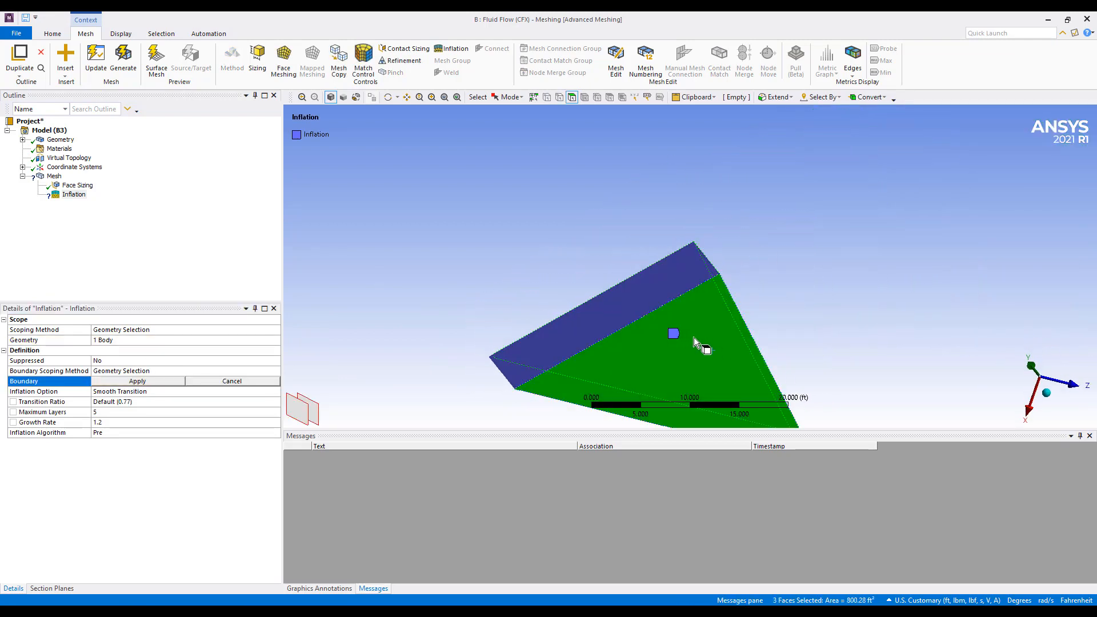
middle_drag(694, 337, 679, 399)
click(138, 385)
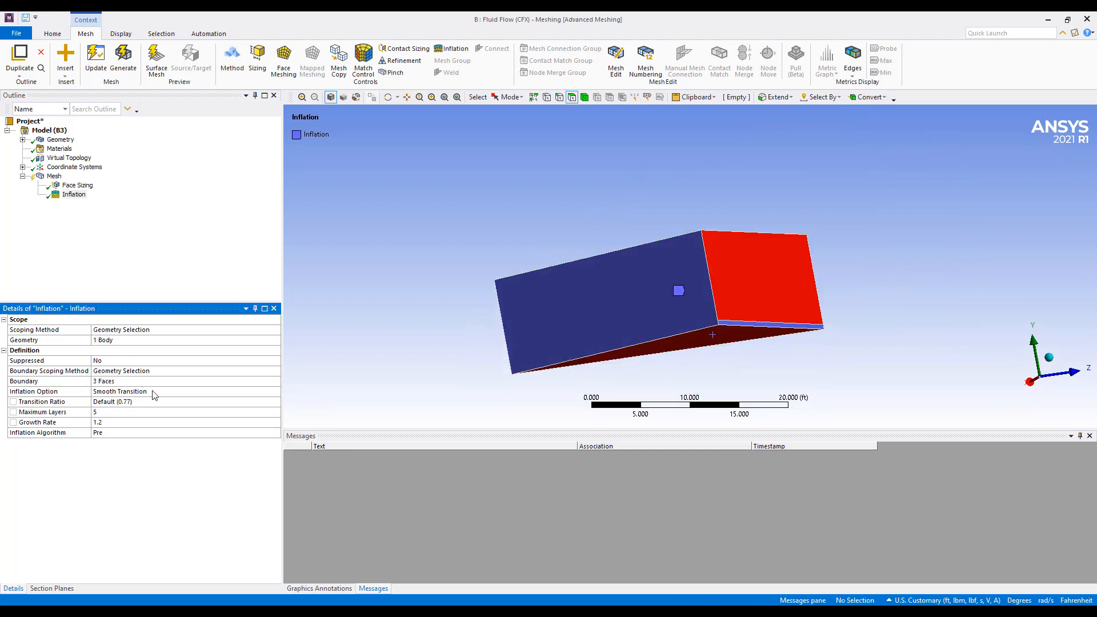
click(140, 392)
click(275, 392)
click(244, 411)
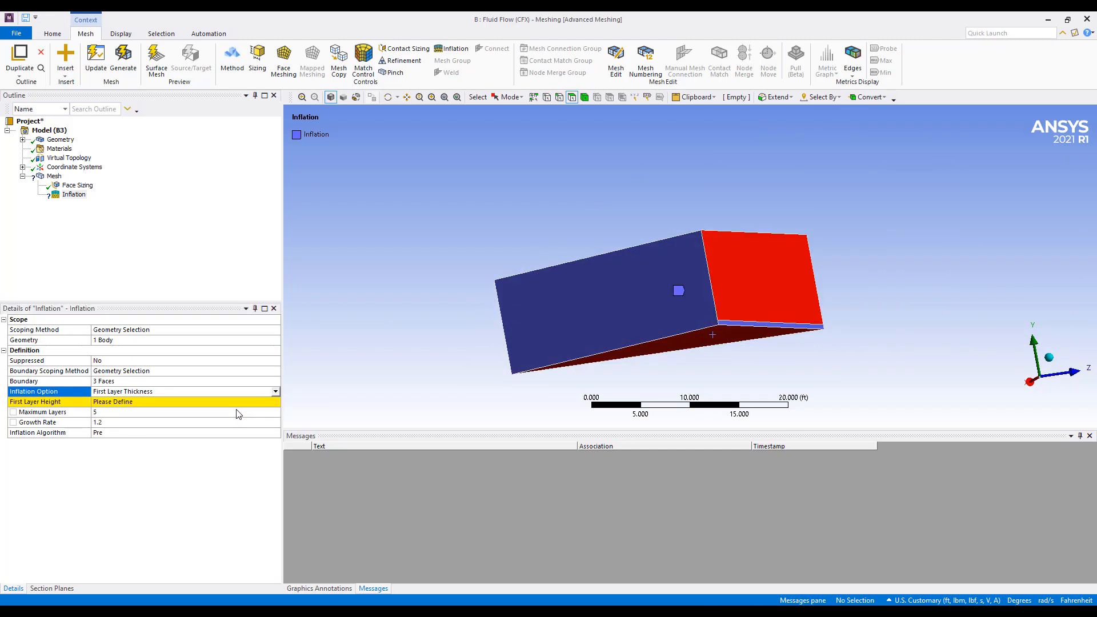
click(170, 402)
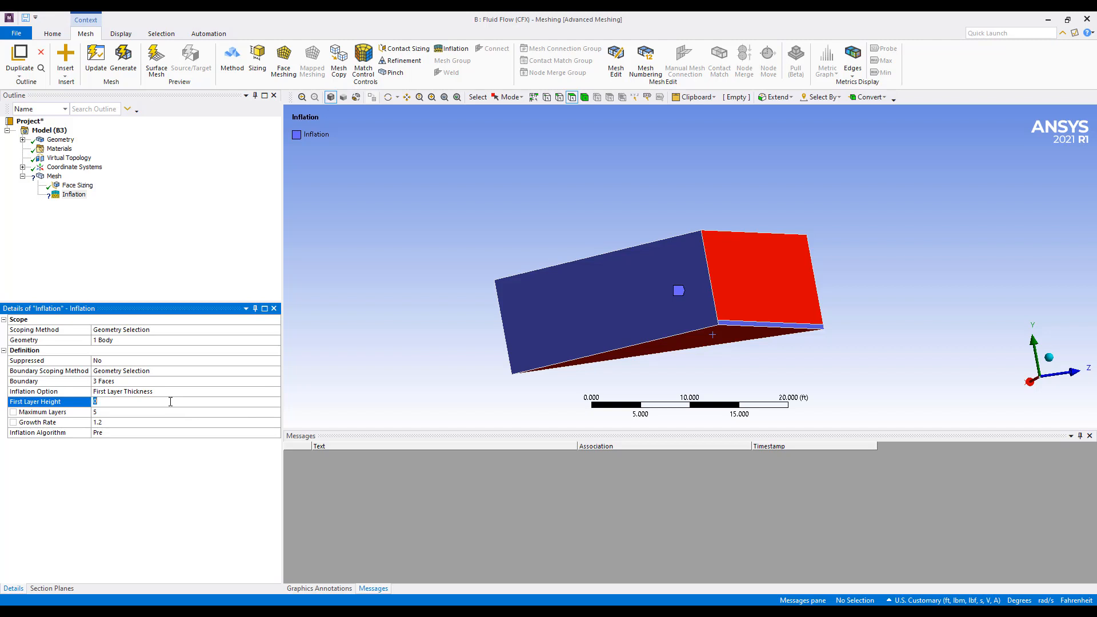
Set the inflation option to First Aspect Ratio, with a first aspect ratio of 10 and 10 maximum layers
click(237, 392)
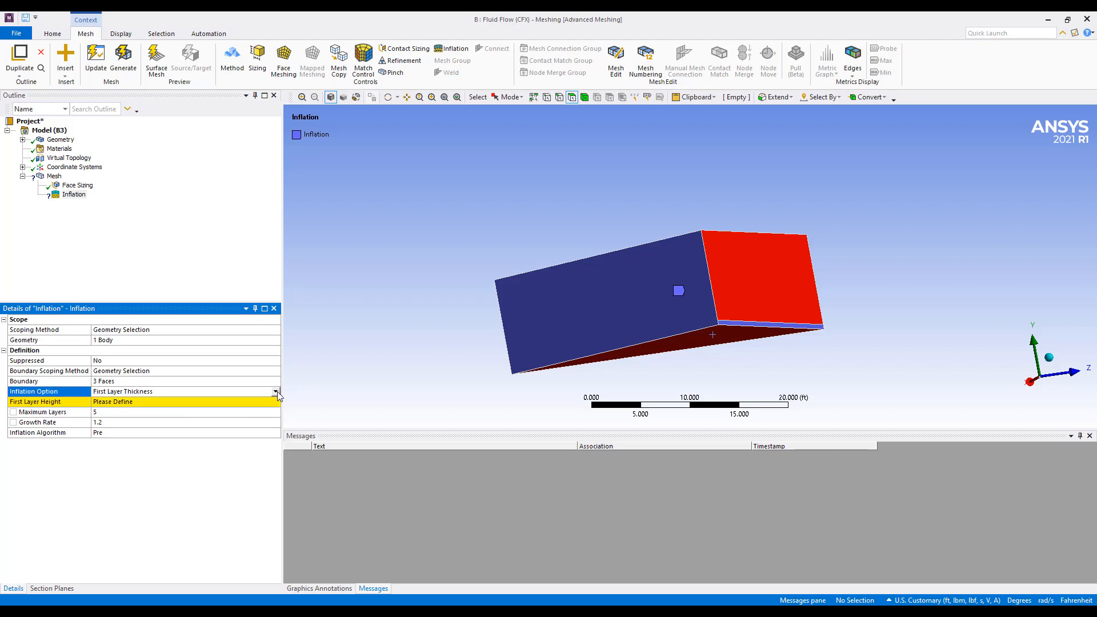
click(276, 392)
click(217, 423)
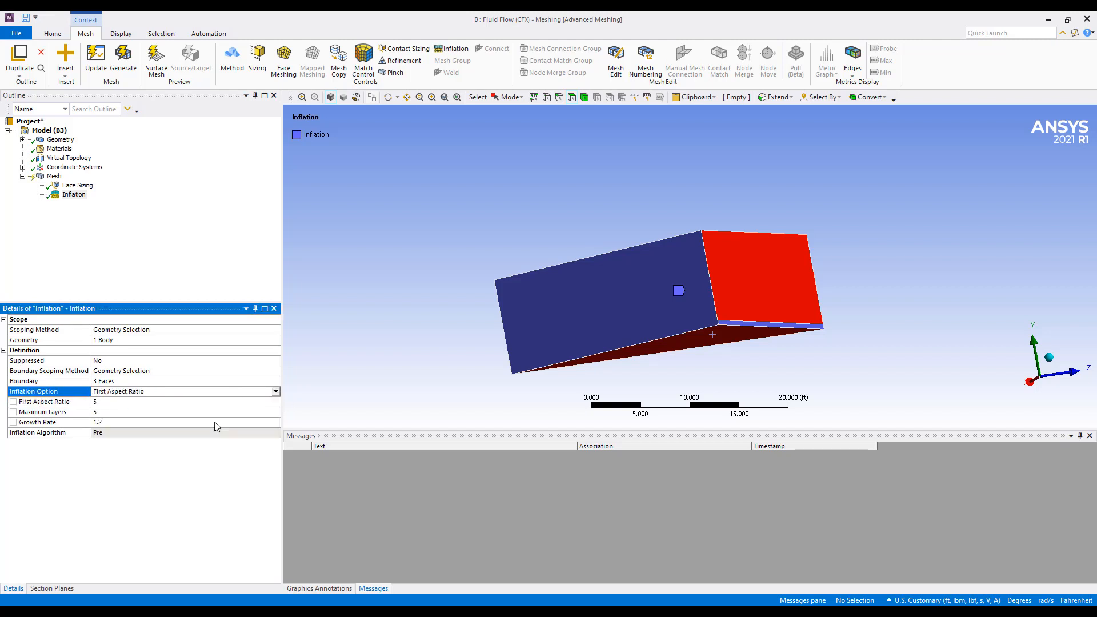
click(182, 404)
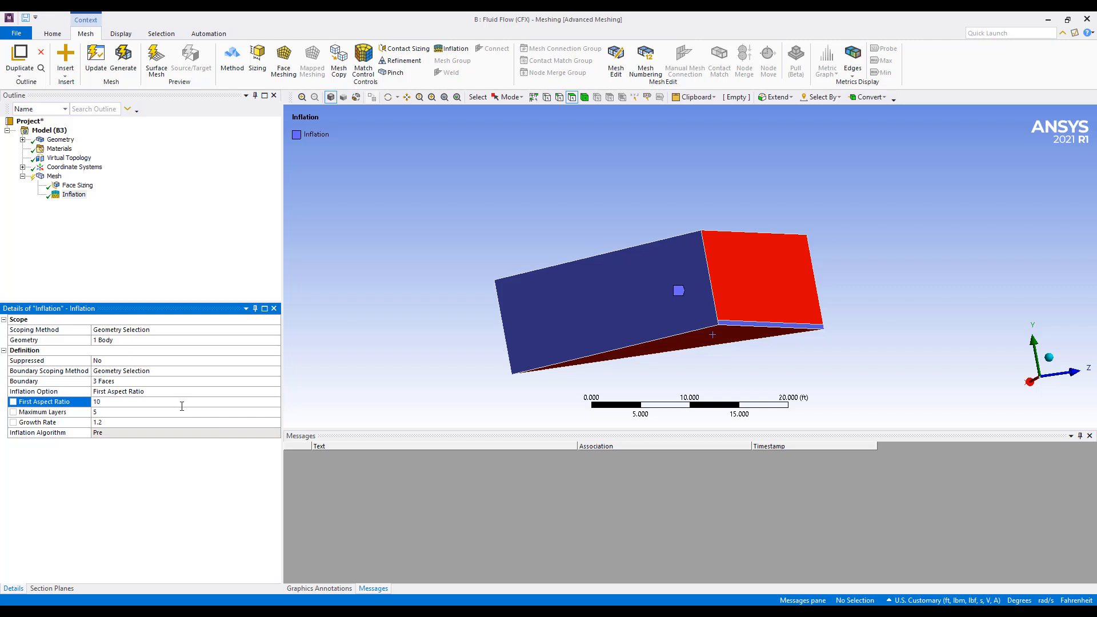
click(172, 412)
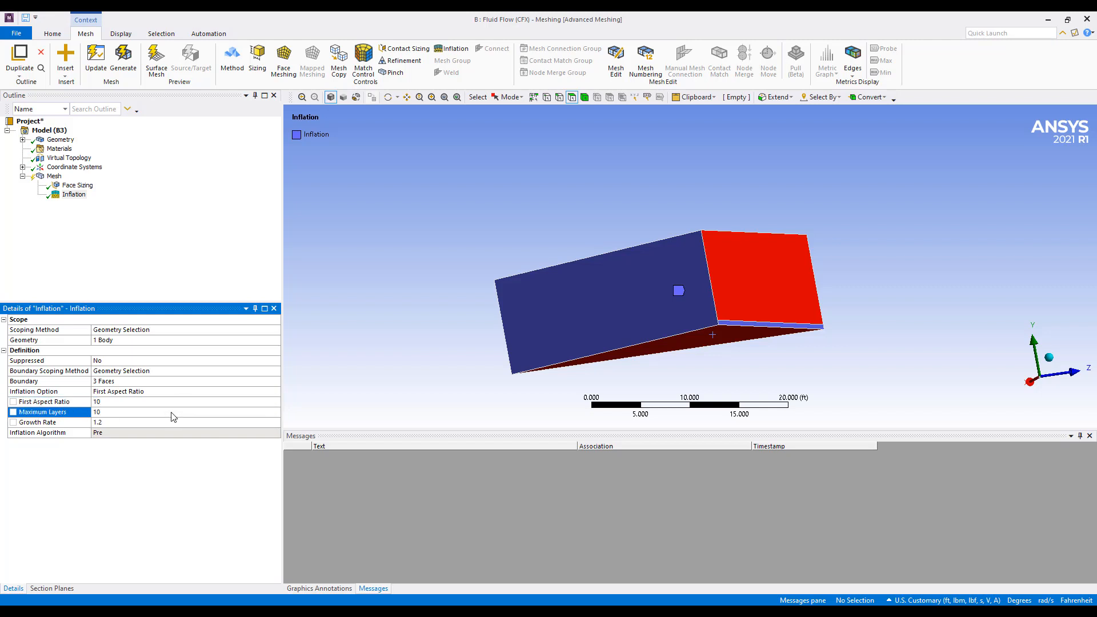
Generate the mesh with the face sizing and inflation controls applied
click(54, 176)
right_click(52, 177)
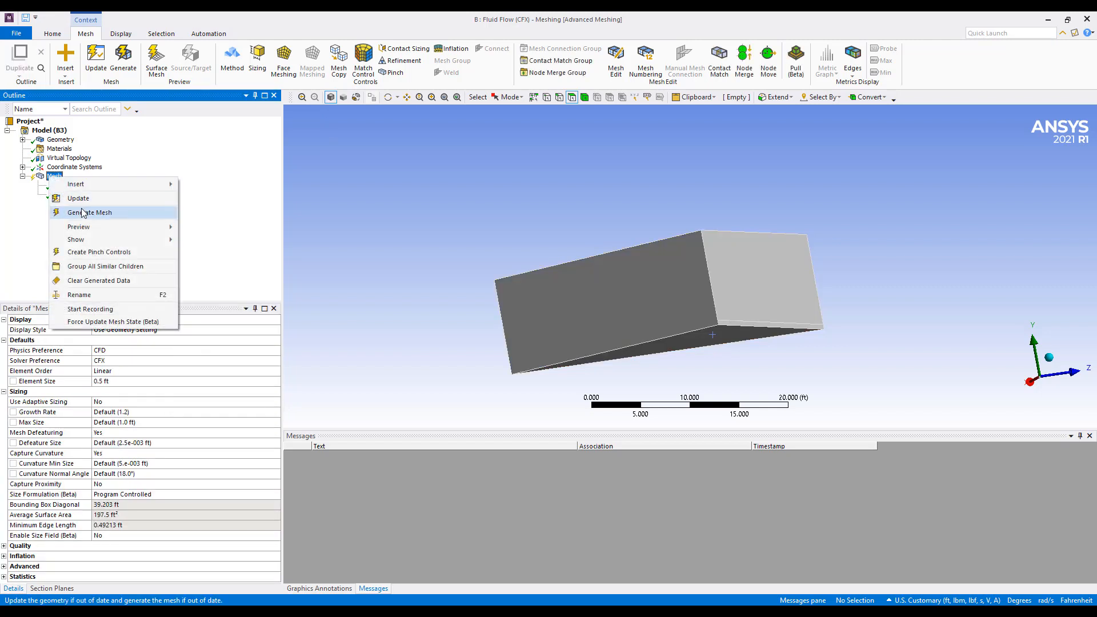
click(84, 213)
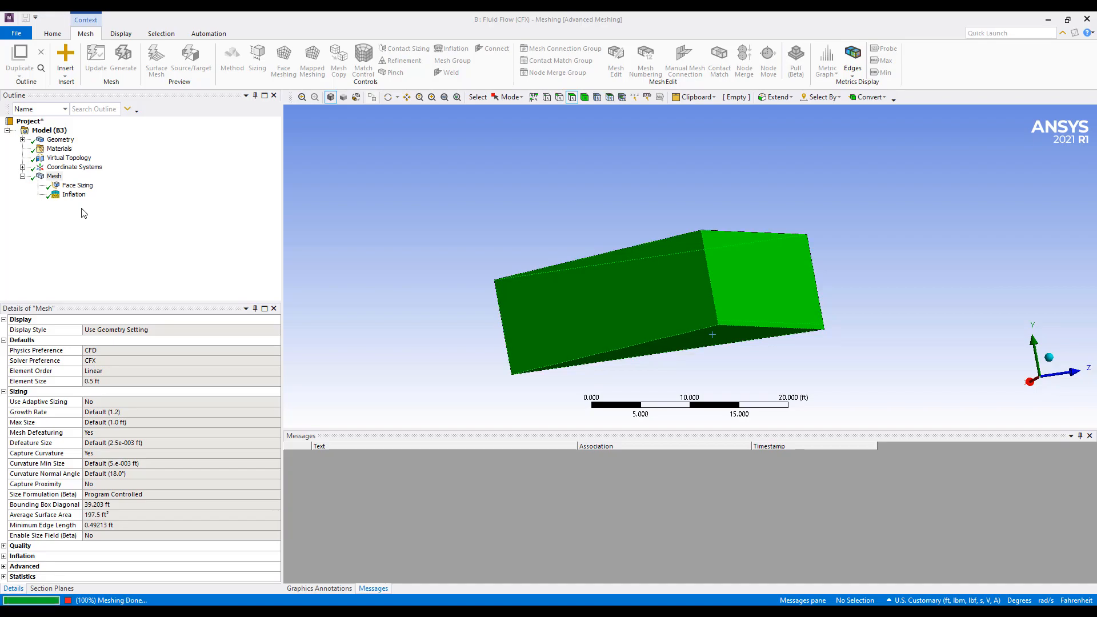
Examine the generated mesh around the diffuser corner face and the inflation layers along the ceiling and floor
middle_drag(594, 161, 738, 186)
right_drag(490, 217, 563, 263)
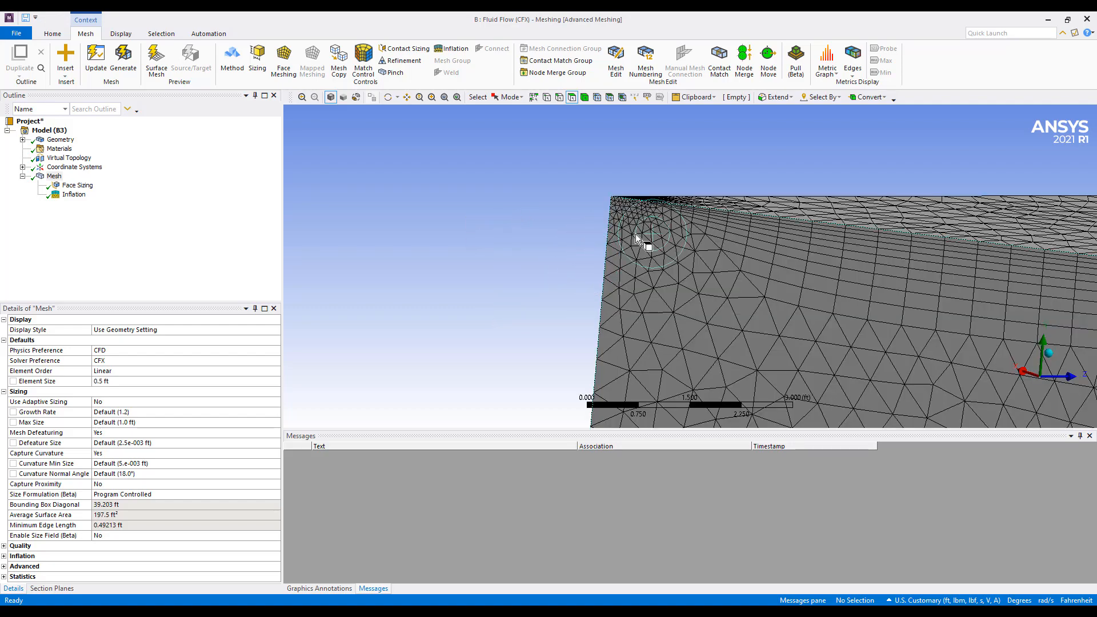
mouse_move(635, 234)
middle_down()
mouse_move(635, 224)
mouse_move(652, 230)
middle_up()
click(635, 198)
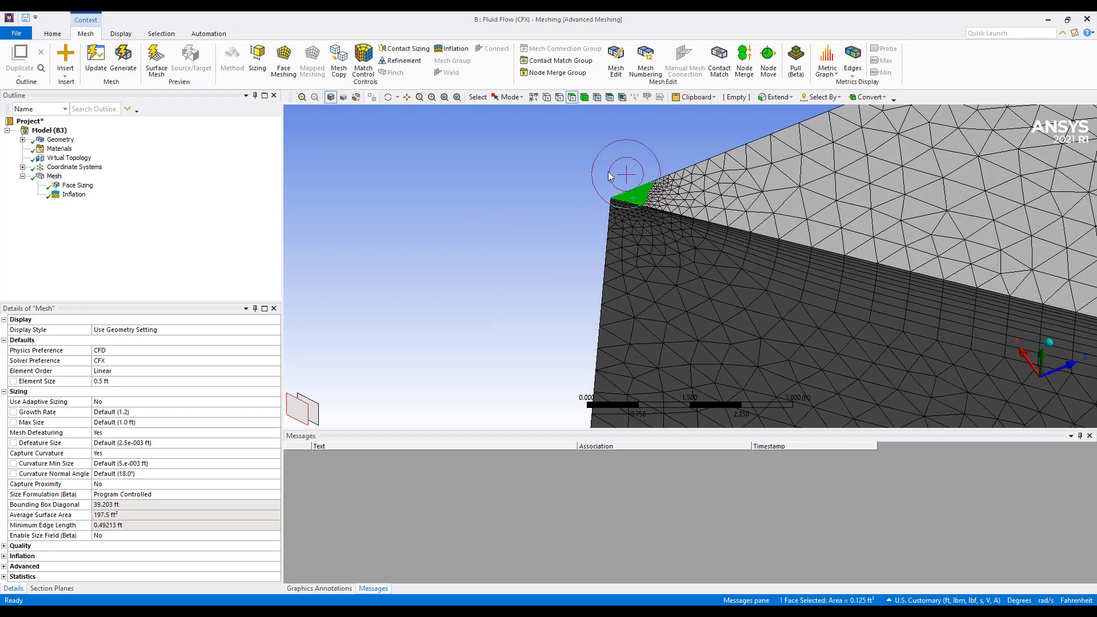
right_drag(609, 172, 685, 226)
scroll(666, 256, down, 7)
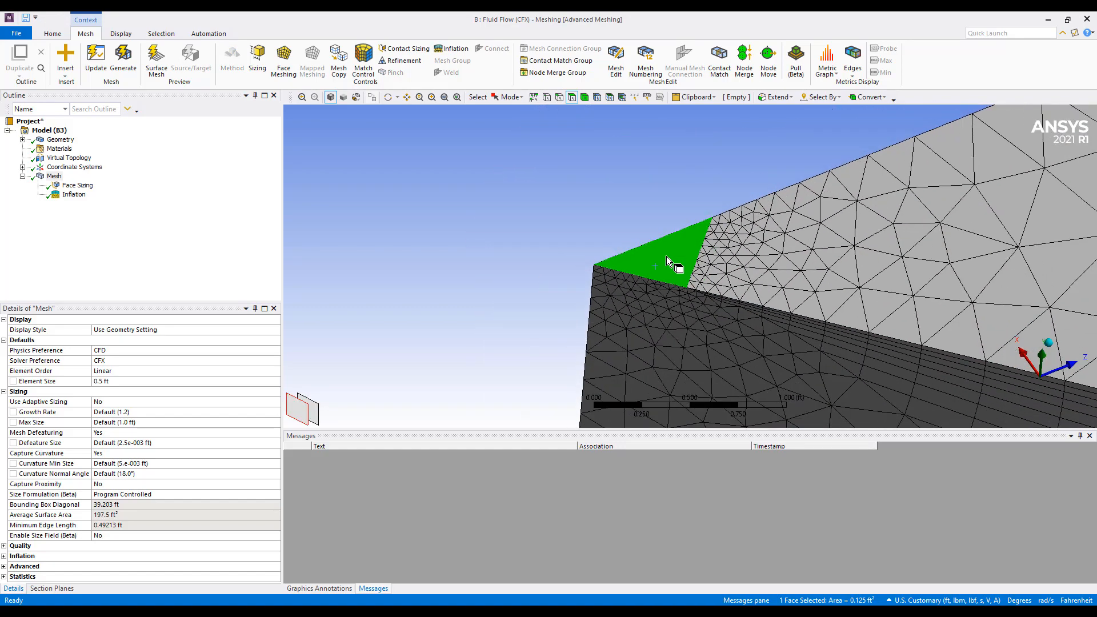
scroll(666, 256, down, 8)
ctrl+middle_drag(778, 263, 530, 166)
mouse_move(556, 232)
shift+middle_down()
mouse_move(535, 254)
mouse_move(546, 280)
shift+middle_up()
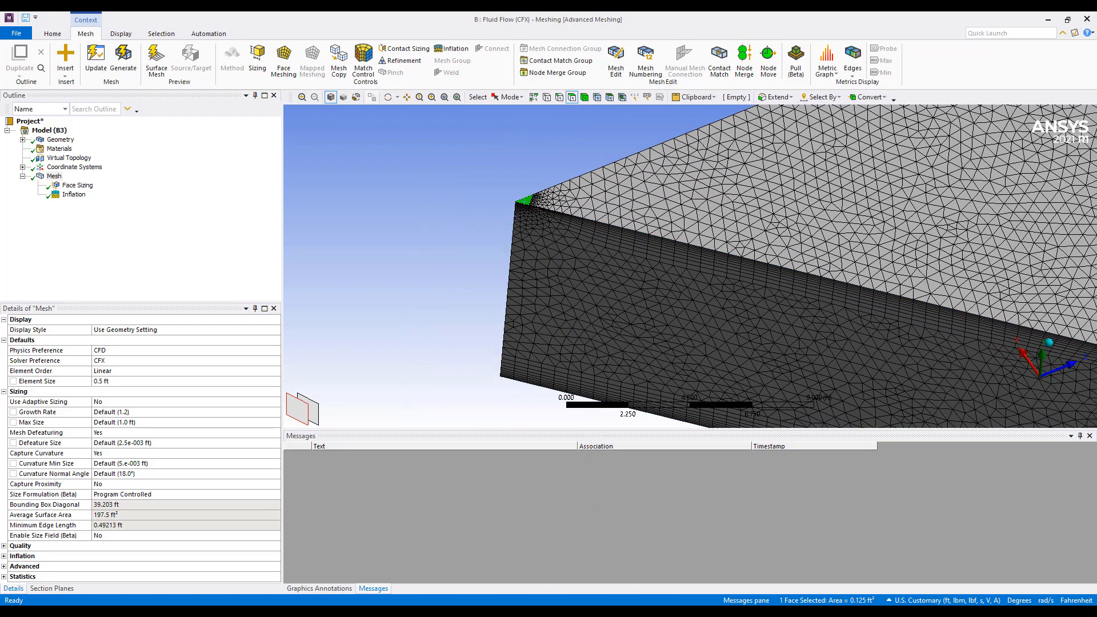
Switch to the Workbench project schematic and update the Mesh cell of the Fluid Flow (CFX) system
click(511, 567)
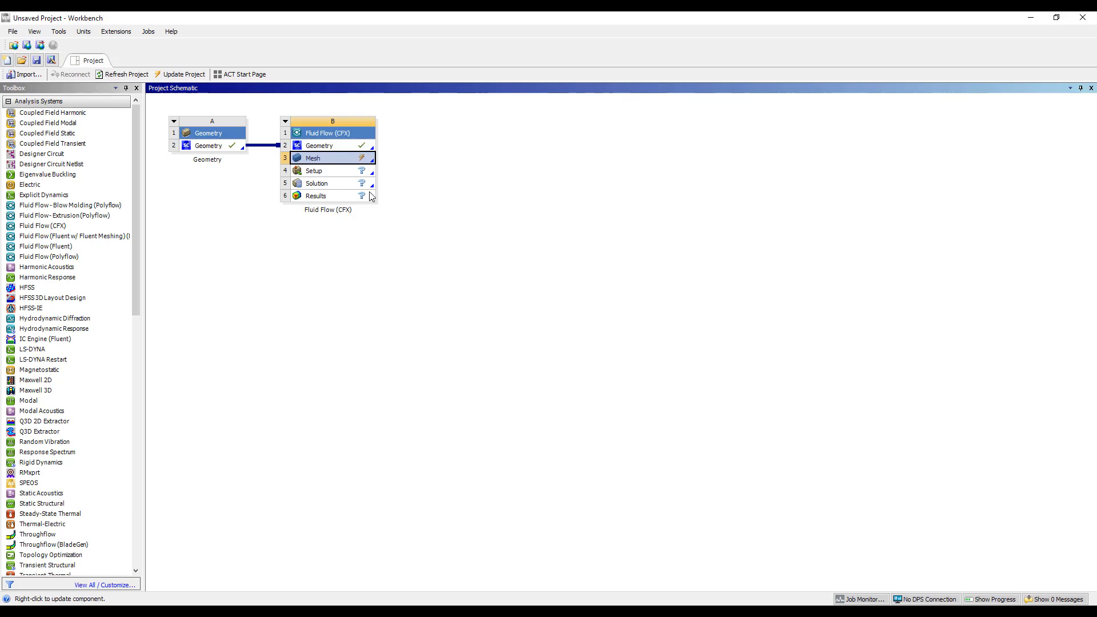
right_click(359, 161)
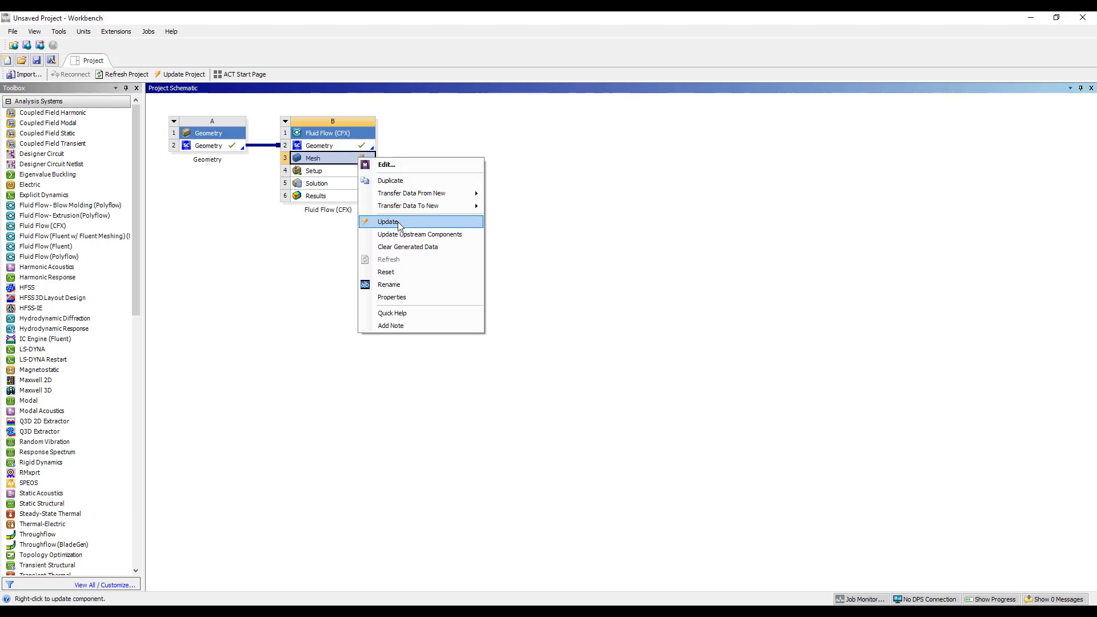
click(400, 221)
Open the Setup cell of the Fluid Flow system in CFX-Pre and maximize its window
double_click(342, 171)
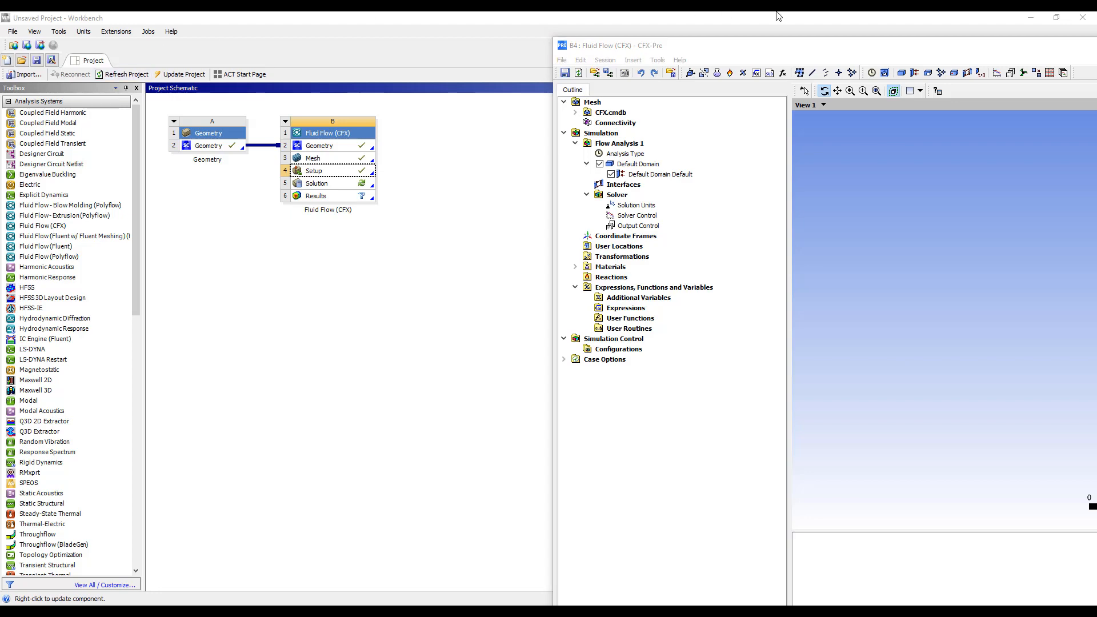
double_click(779, 47)
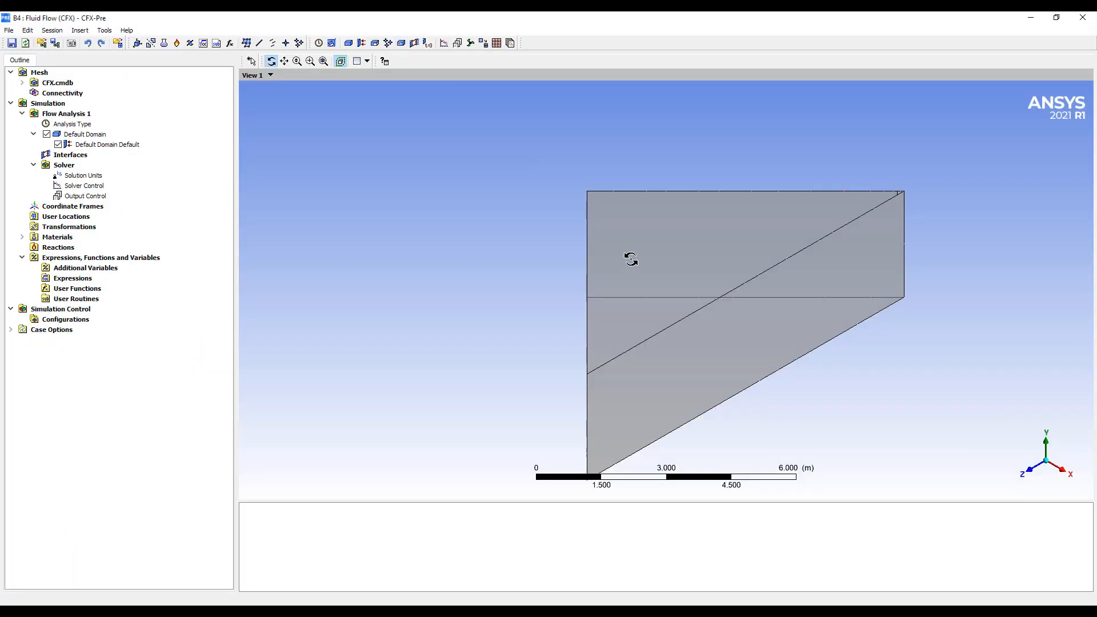
drag(631, 259, 405, 263)
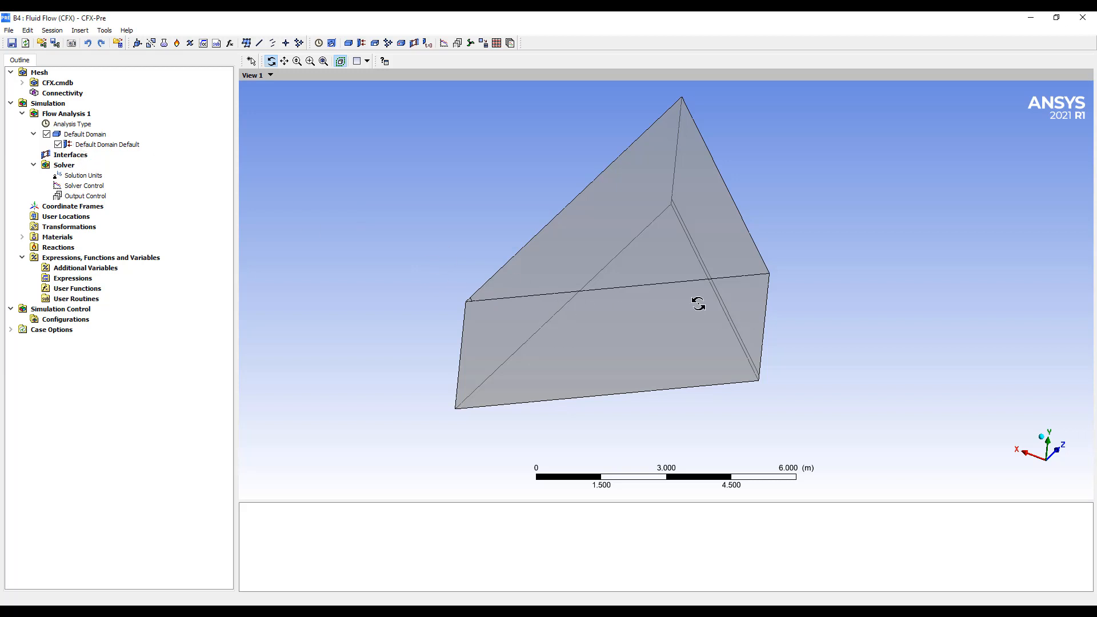
Insert a boundary named symm in the Default Domain
right_click(72, 138)
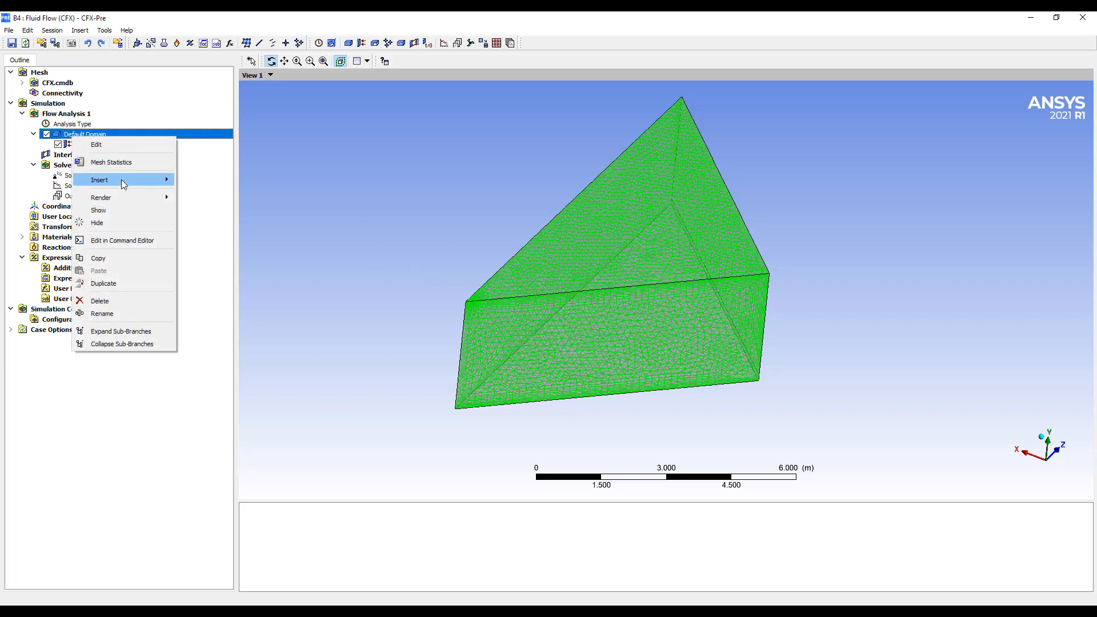
mouse_move(123, 180)
click(205, 182)
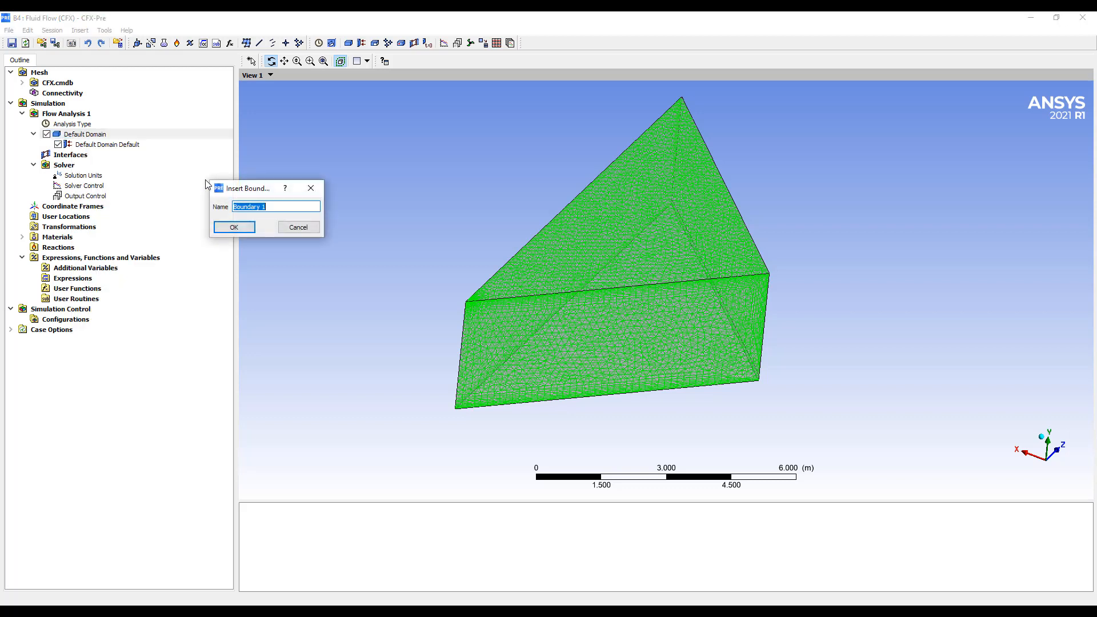
text(symm)
key(Return)
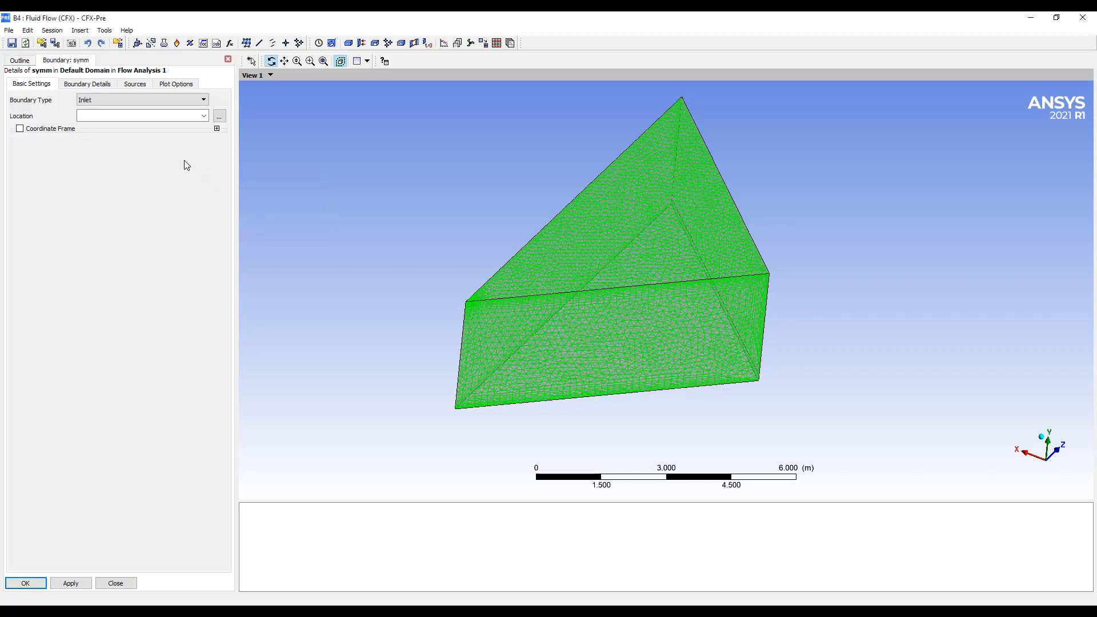
Make symm a Symmetry boundary located on the two vertical side faces that meet at the diffuser corner, and apply it
click(132, 100)
click(128, 145)
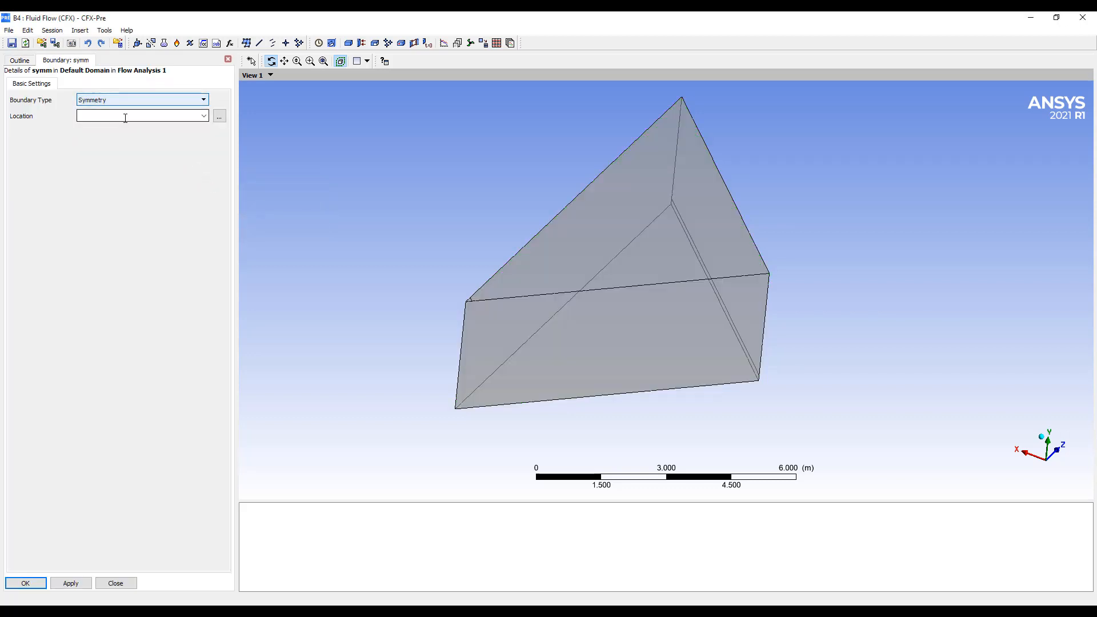
click(513, 324)
middle_drag(512, 324, 570, 307)
ctrl+click(570, 307)
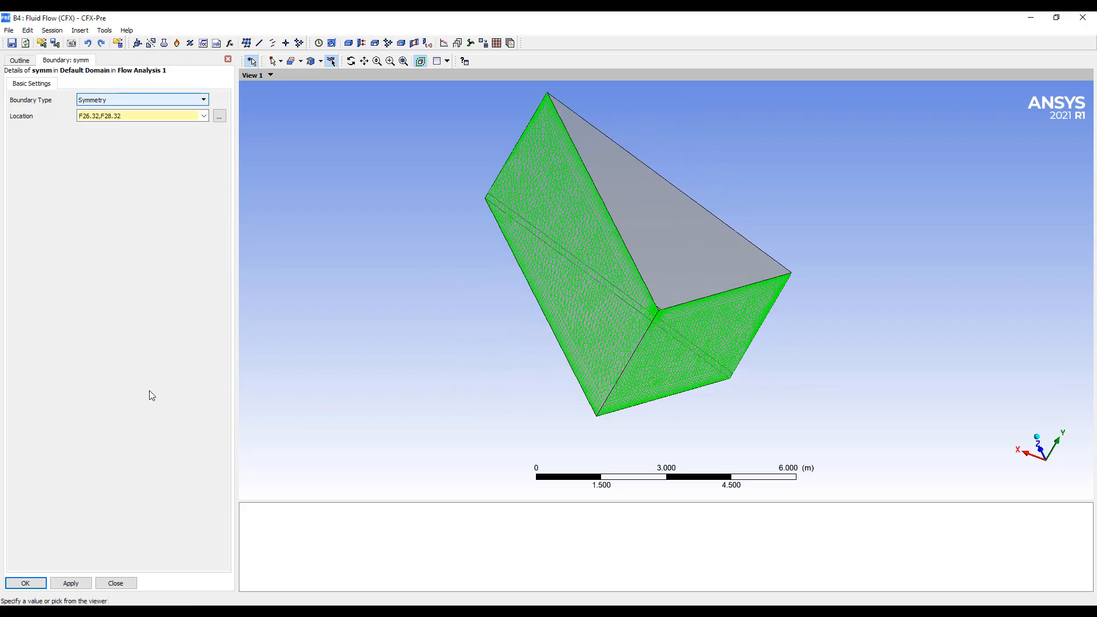
click(25, 582)
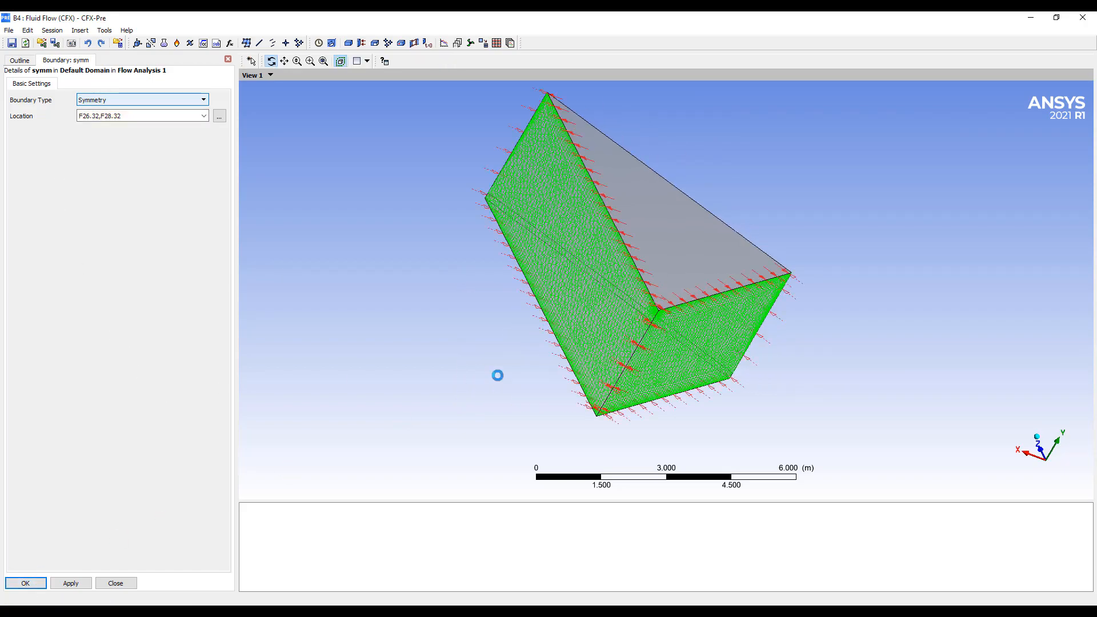
Insert a boundary named outlet in the Default Domain
middle_drag(497, 375, 221, 240)
right_click(85, 135)
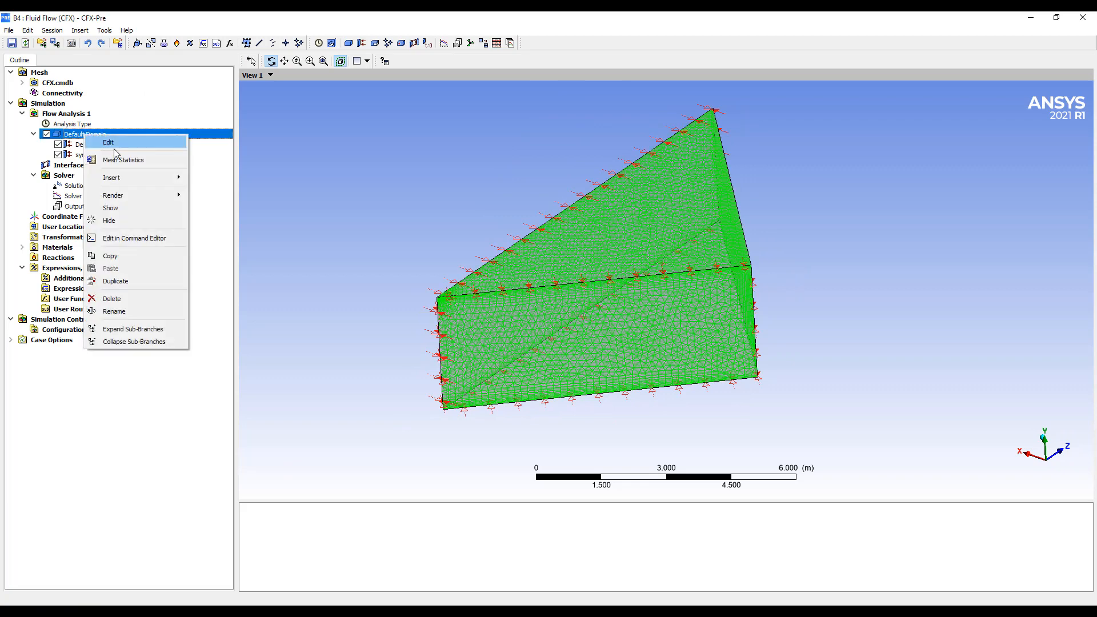
mouse_move(126, 180)
click(211, 178)
text(o)
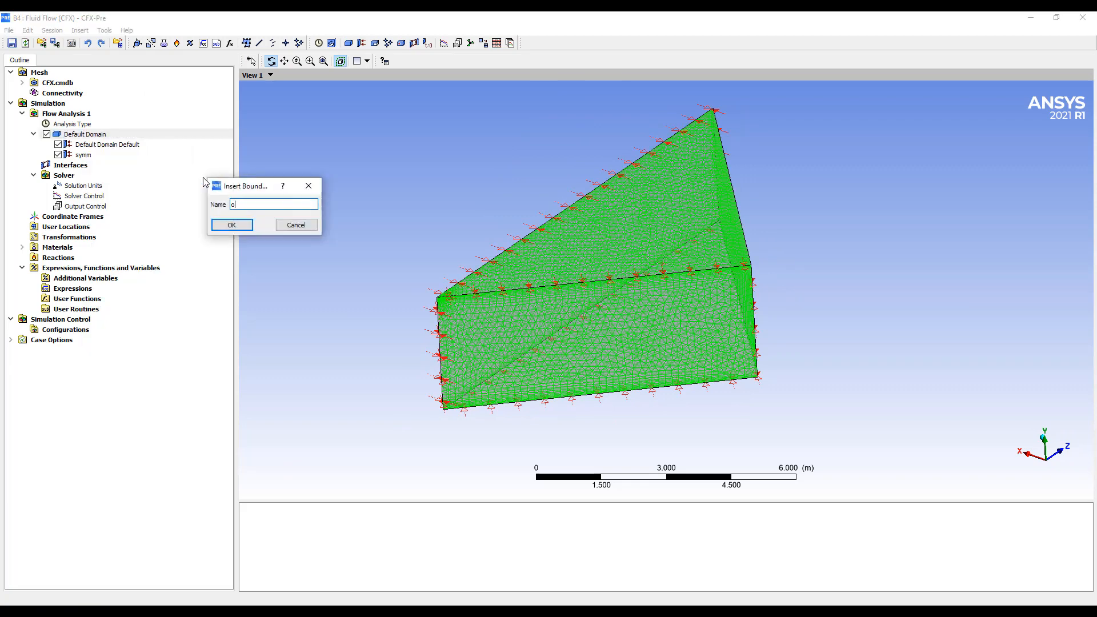
text(utlet)
key(Return)
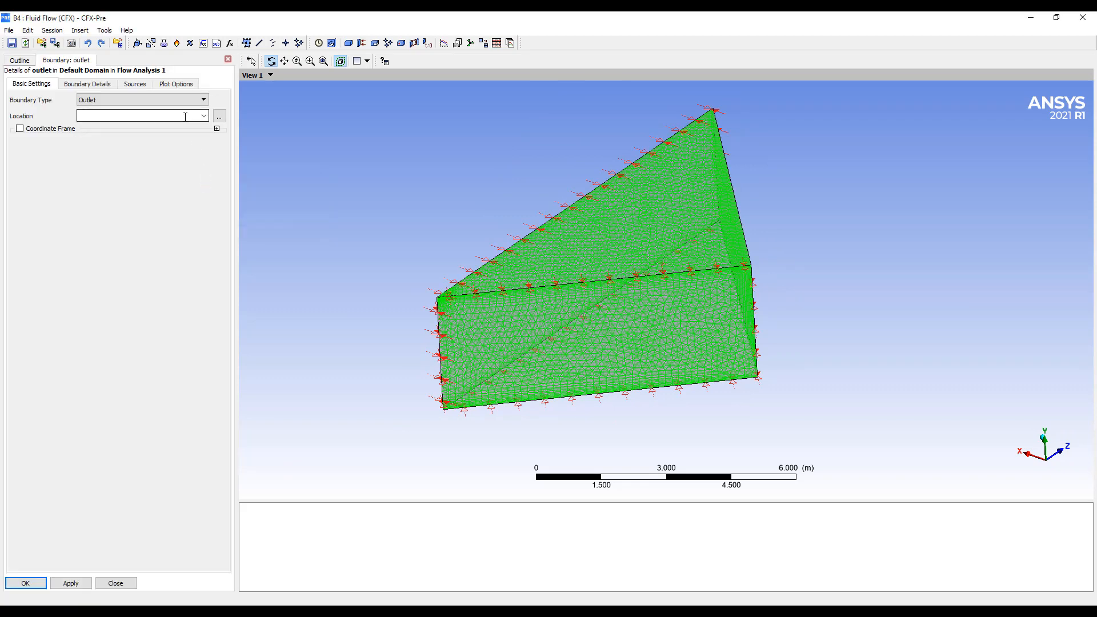
Locate the outlet on the narrow strip face along the base of the room's outer wall and apply a relative pressure of 0
middle_drag(392, 240, 548, 294)
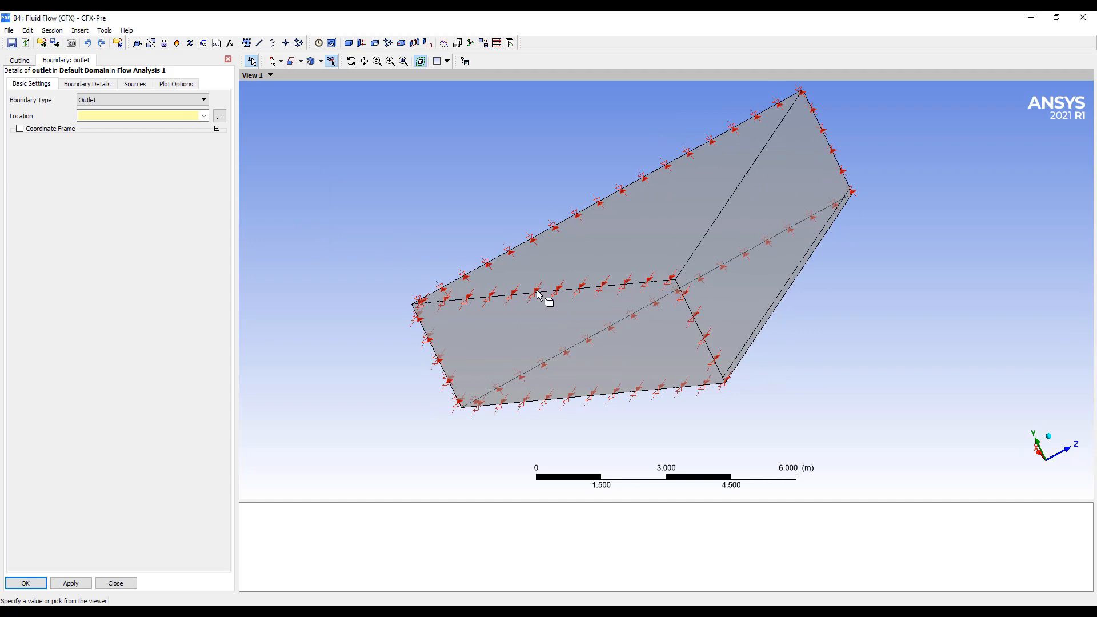
click(744, 368)
click(26, 583)
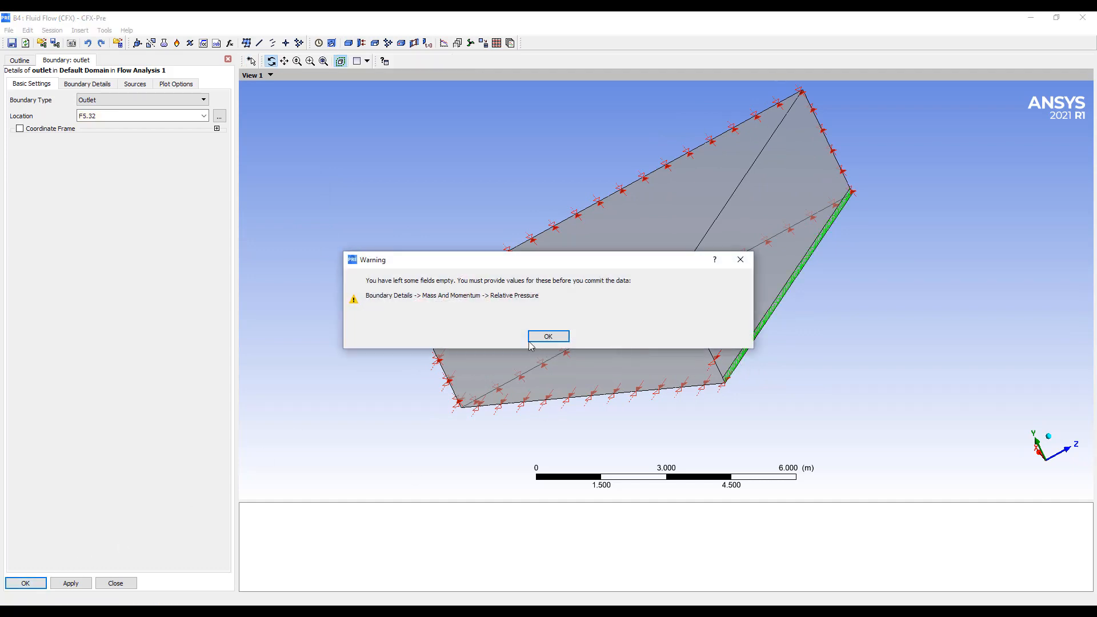
click(547, 335)
click(89, 84)
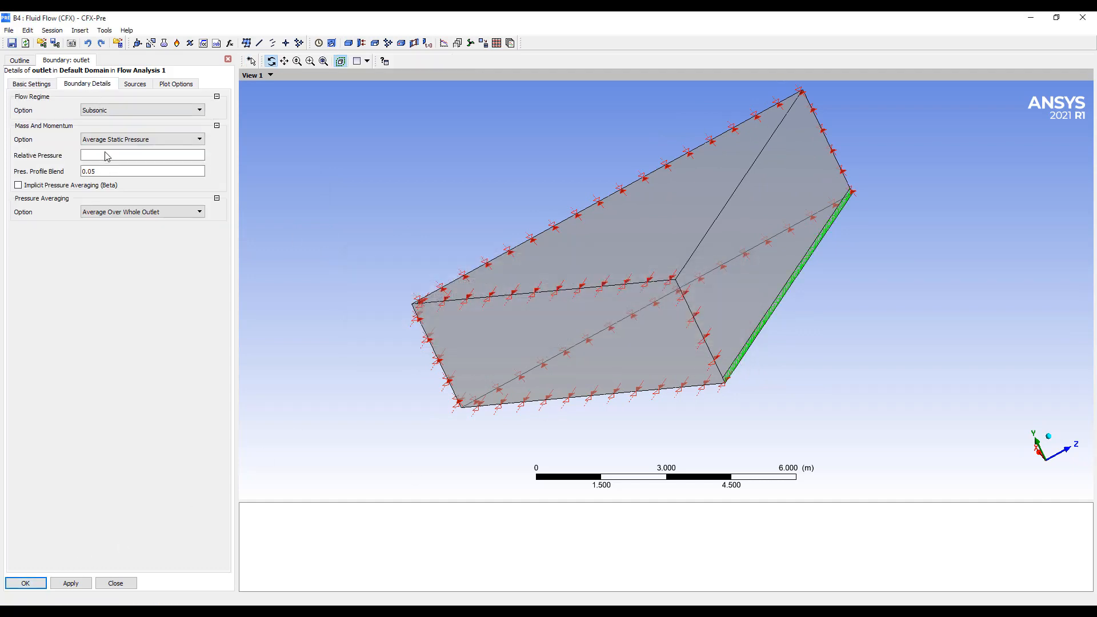
click(107, 157)
text(0)
click(19, 584)
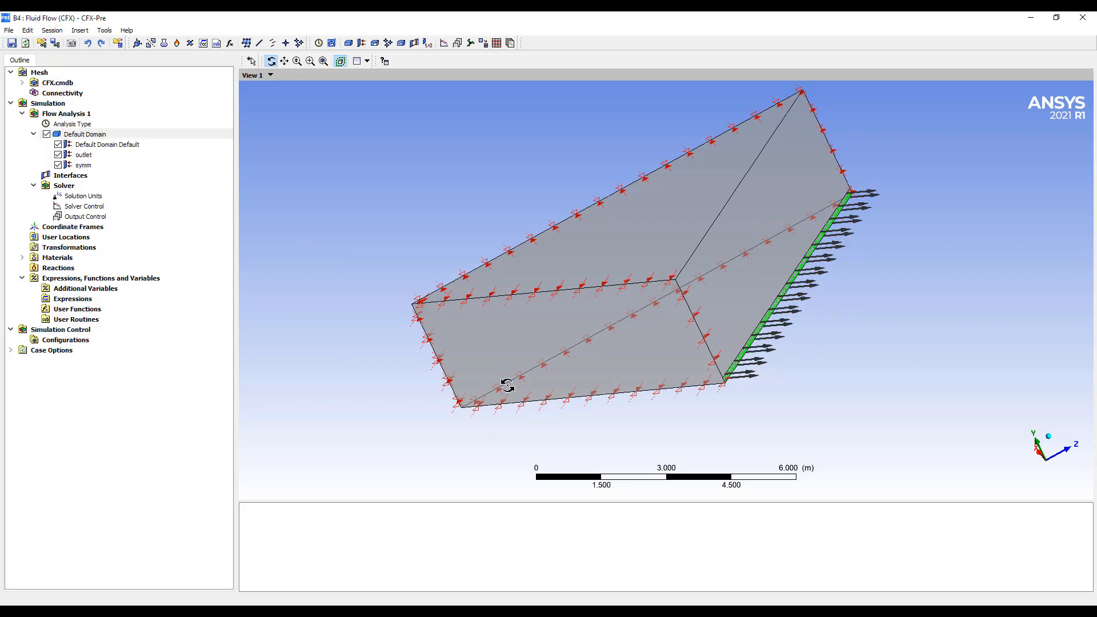
drag(507, 386, 590, 368)
right_click(83, 135)
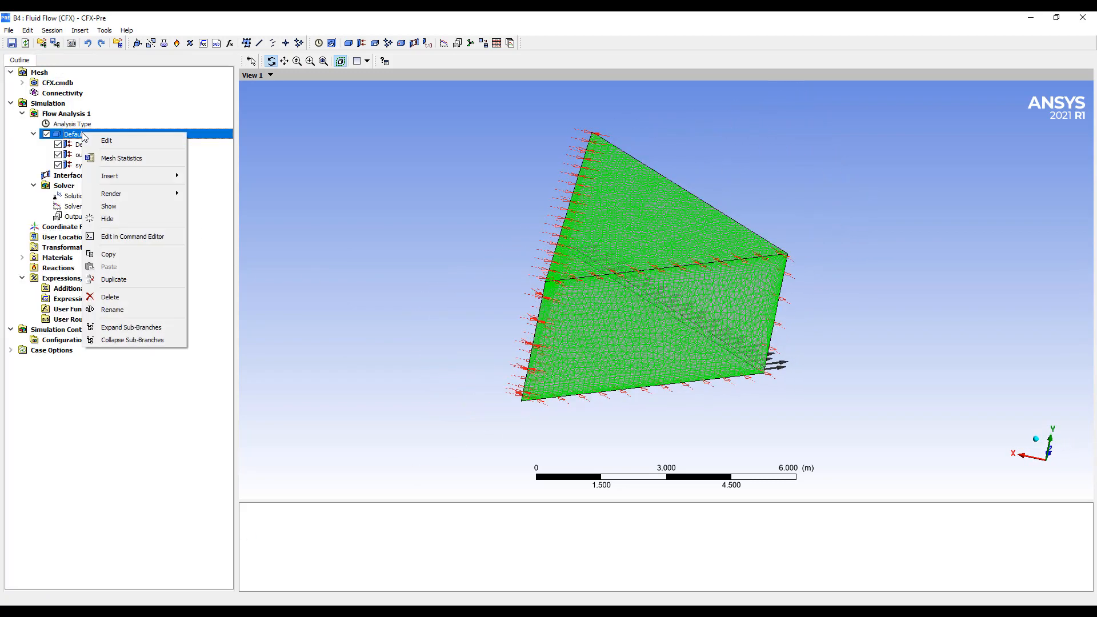
click(389, 291)
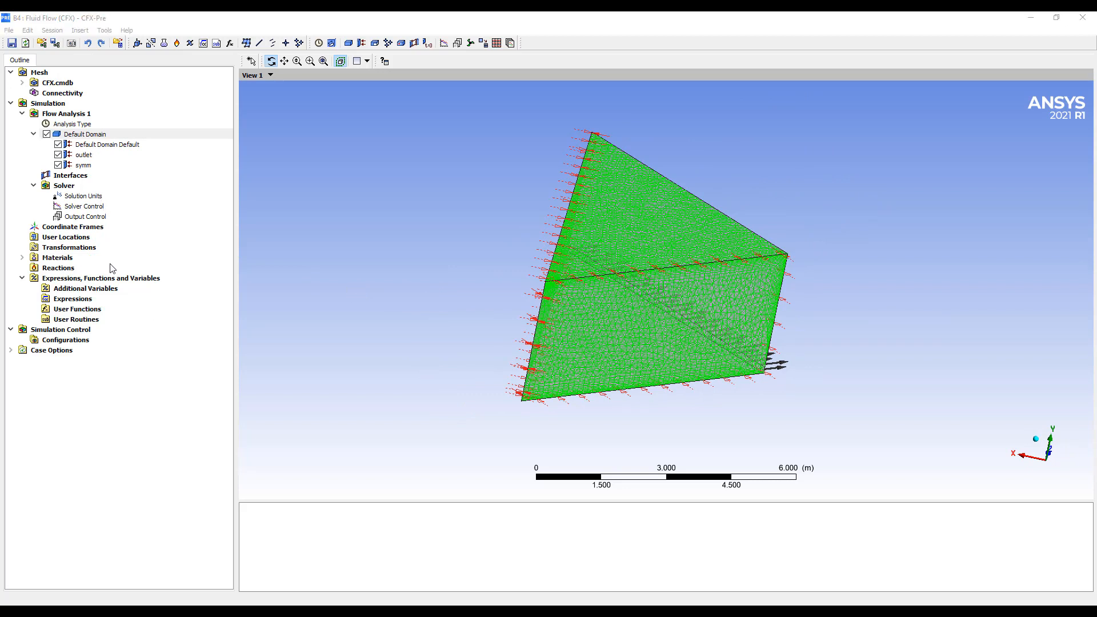
Create an expression named CFM defined as 80[ft^3/min] and apply it
right_click(79, 302)
mouse_move(114, 303)
click(211, 304)
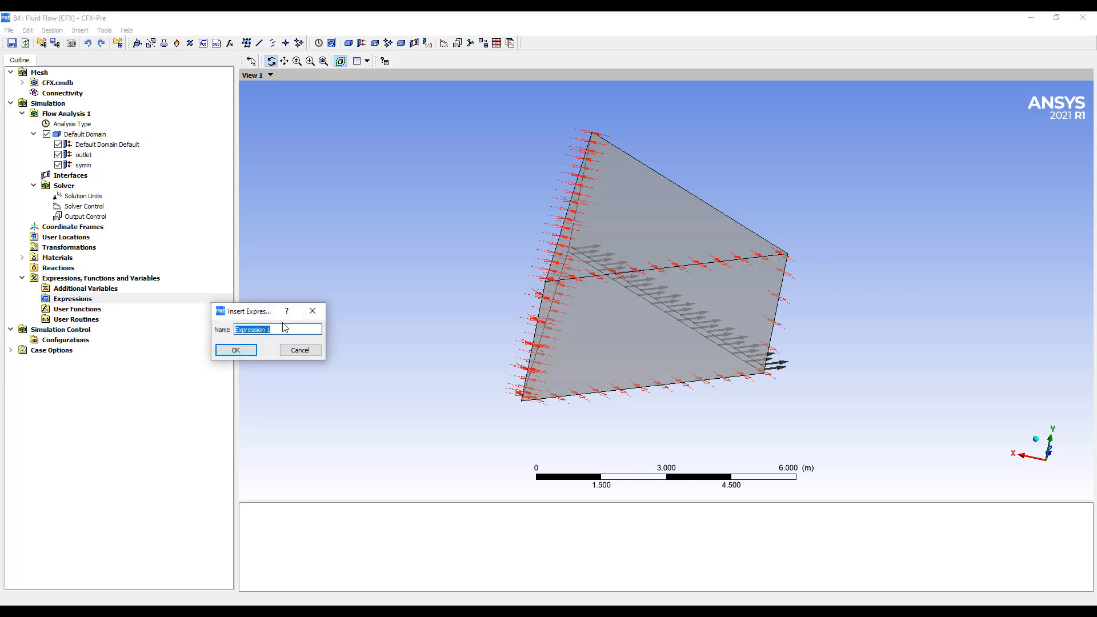
text(CFM)
key(Return)
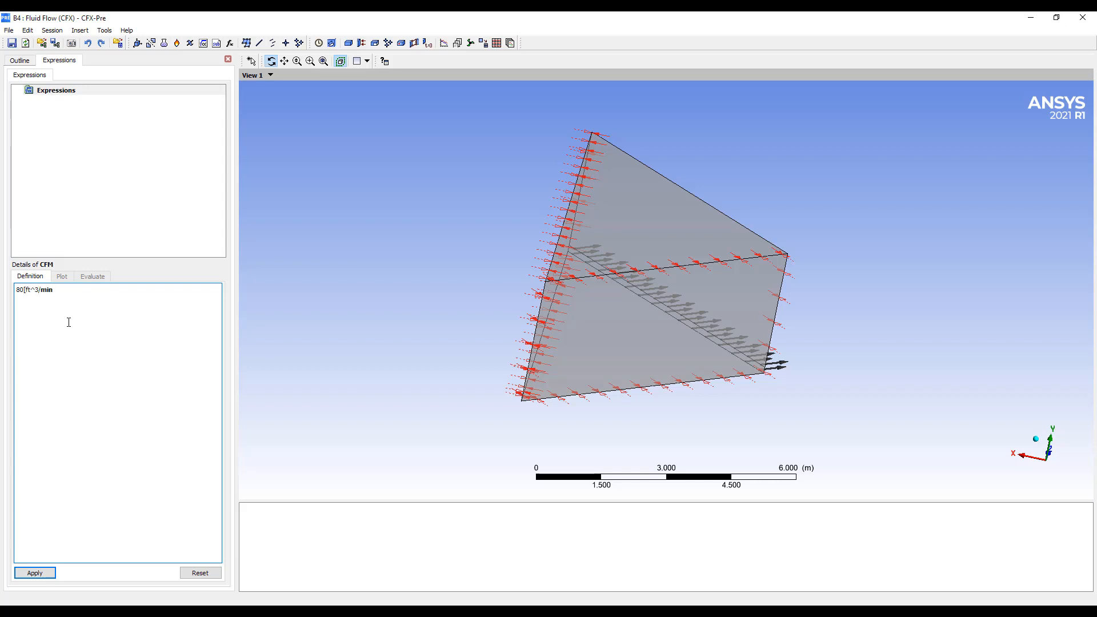
text(])
click(36, 574)
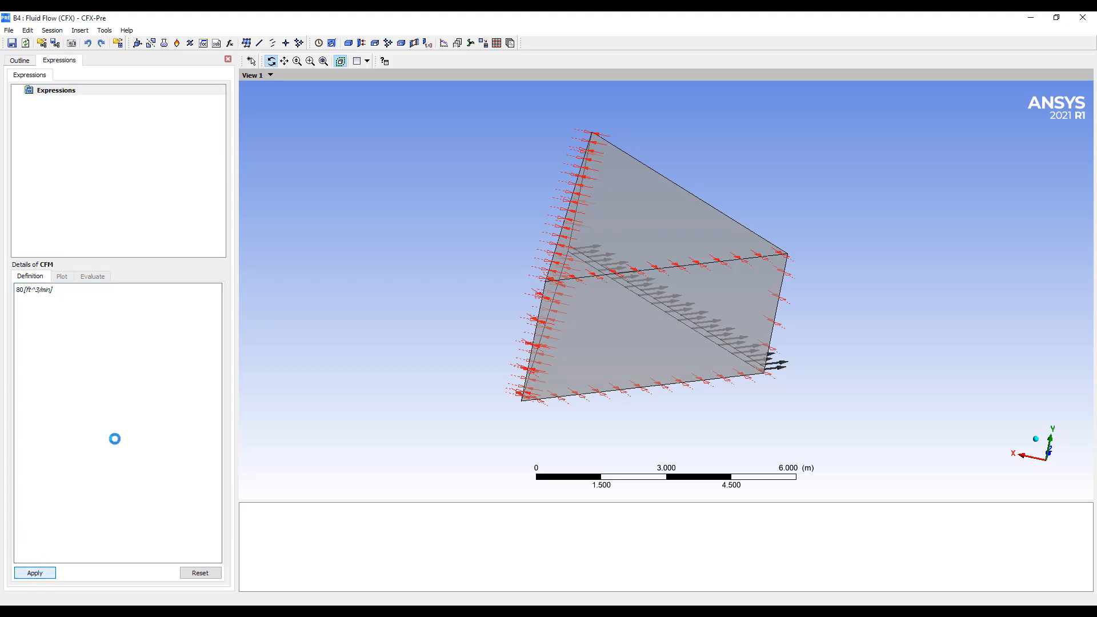
Create an expression named MassFlowRate defined as CFM*1.185[kg/m^3]/8, apply it and evaluate it
right_click(55, 95)
mouse_move(143, 96)
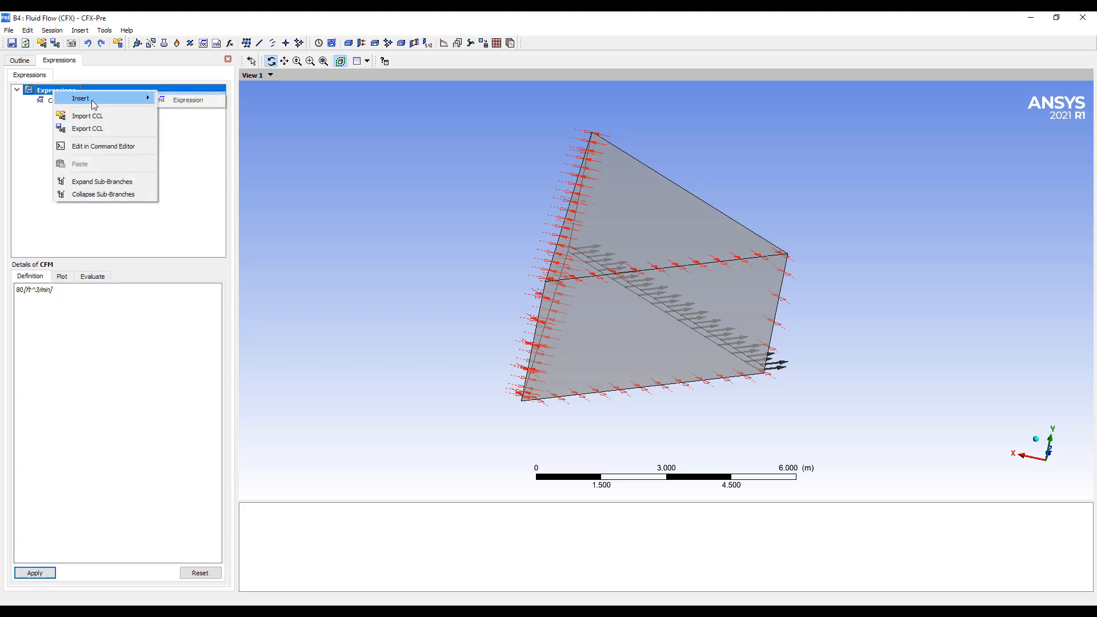
click(192, 98)
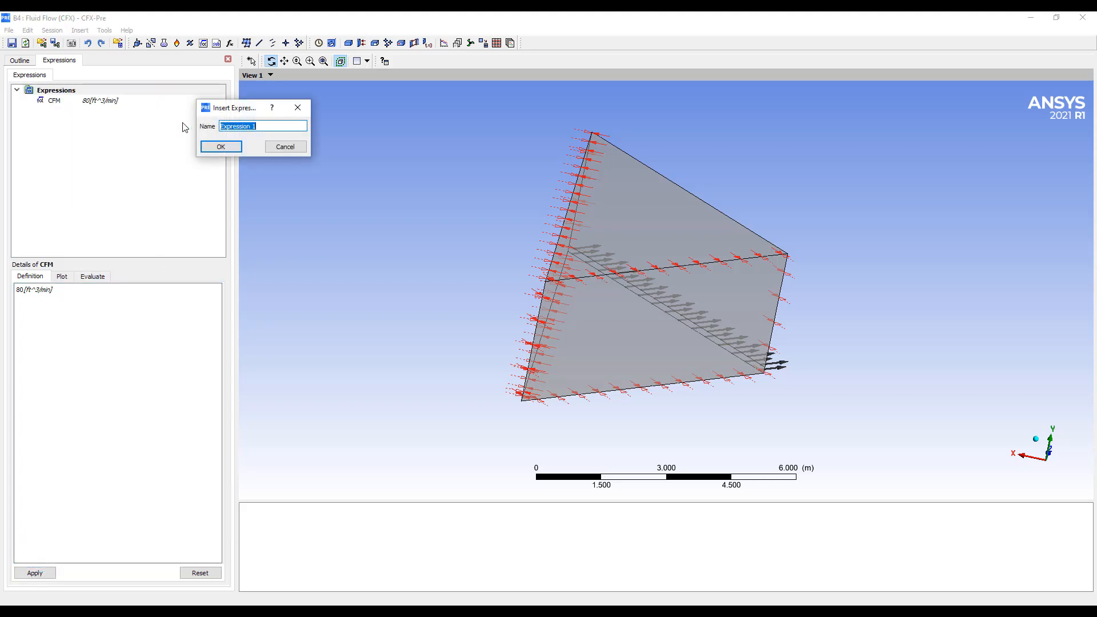
text(MassFlowRate)
key(Return)
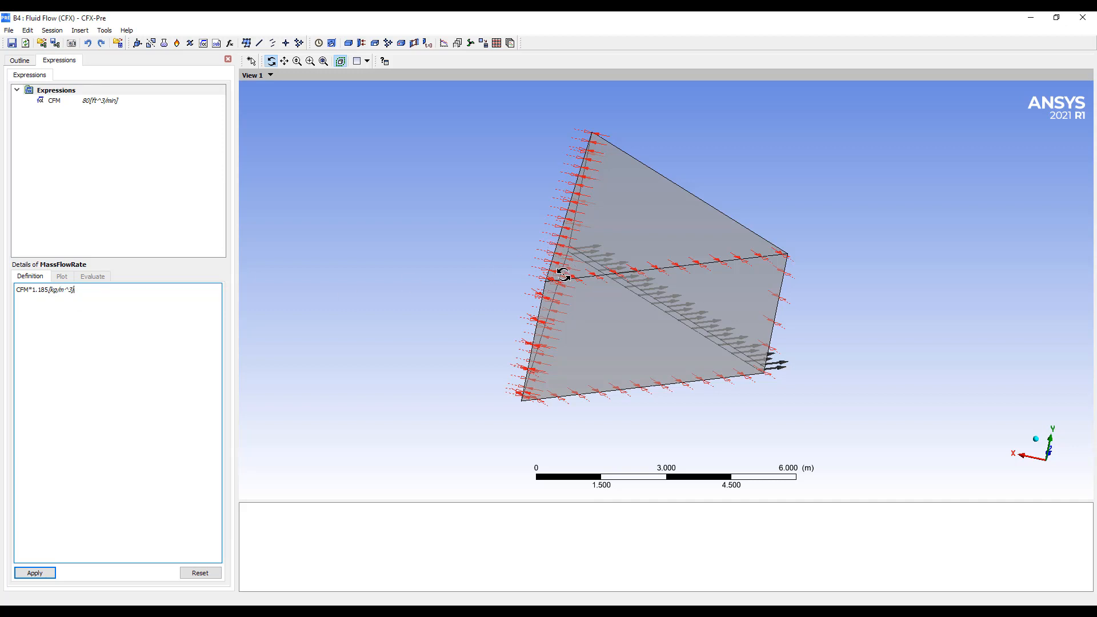
drag(563, 275, 549, 290)
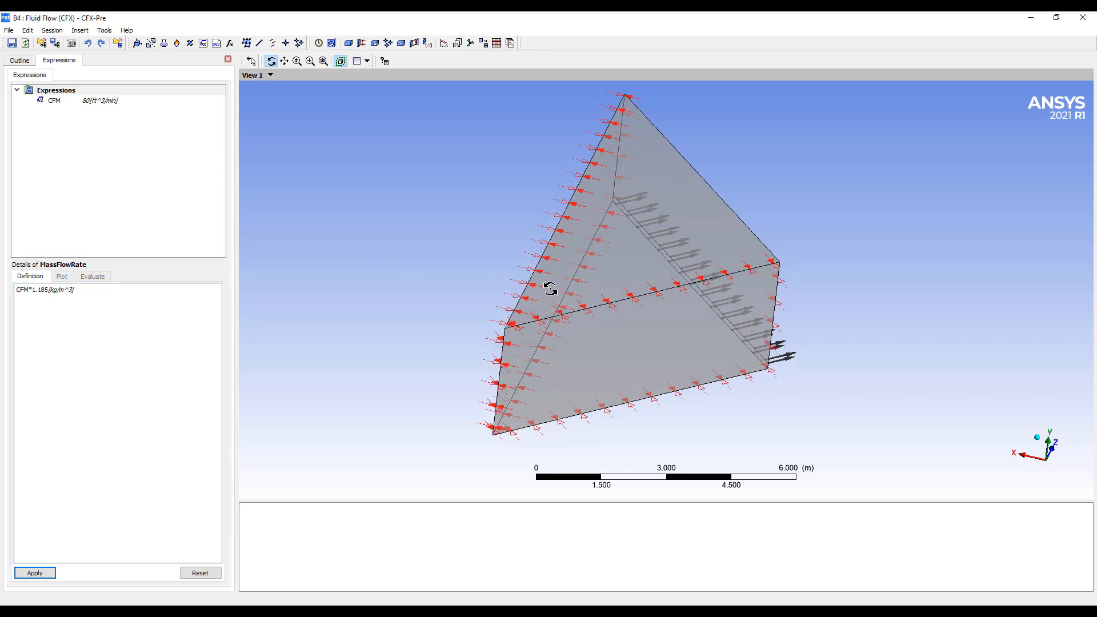
click(151, 301)
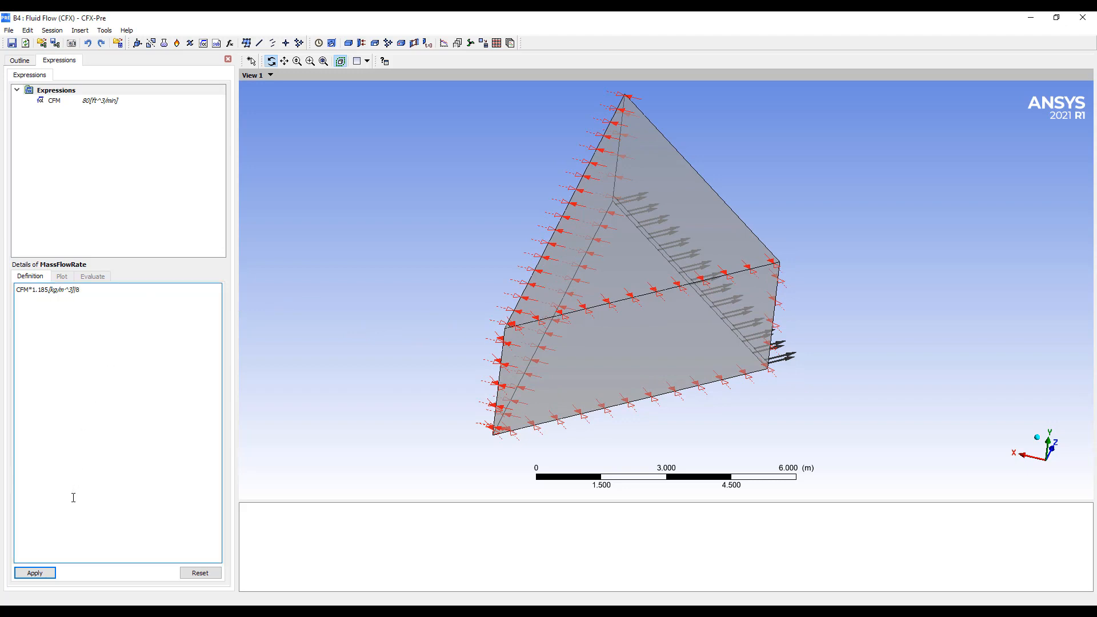
click(47, 572)
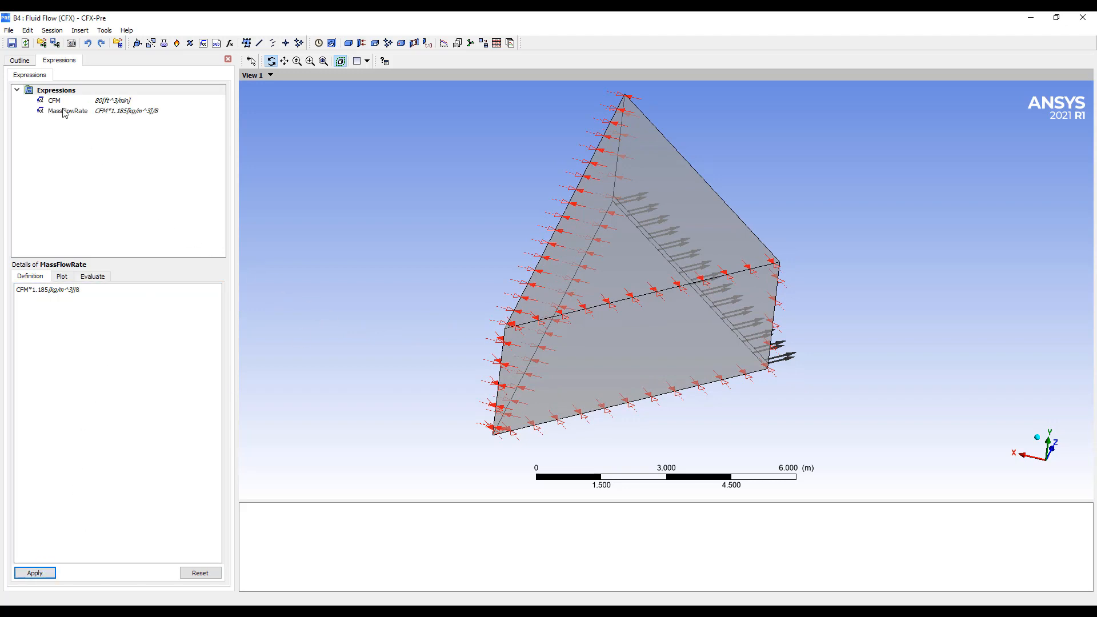
click(93, 277)
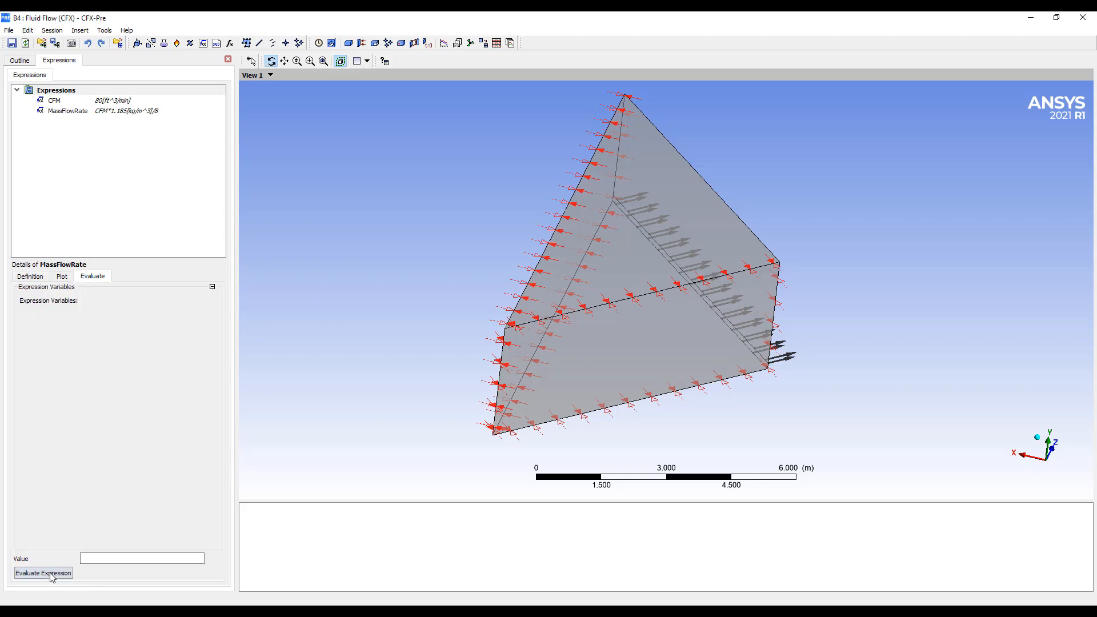
click(52, 573)
Create an expression named Angle defined as 60[degree] and apply it
right_click(60, 91)
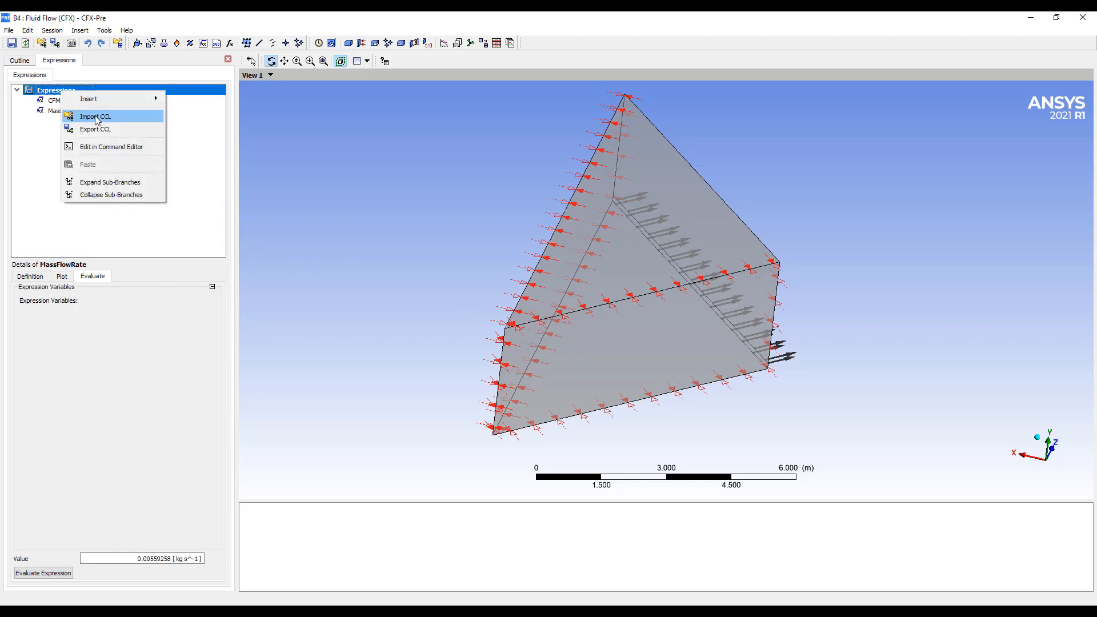
mouse_move(85, 99)
click(197, 101)
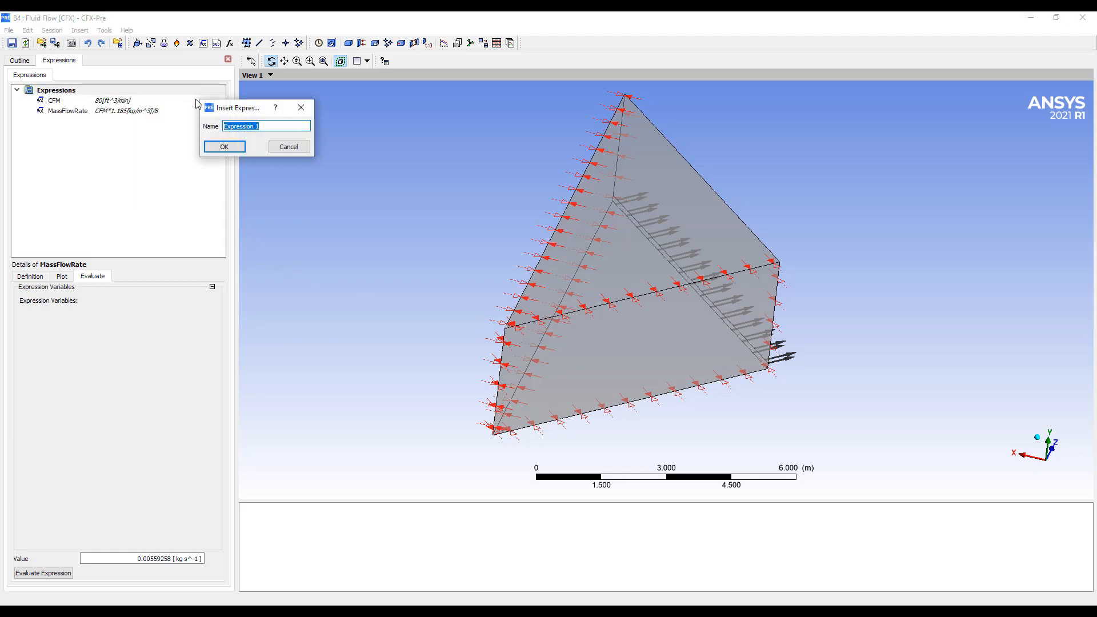
text(Angle)
key(Return)
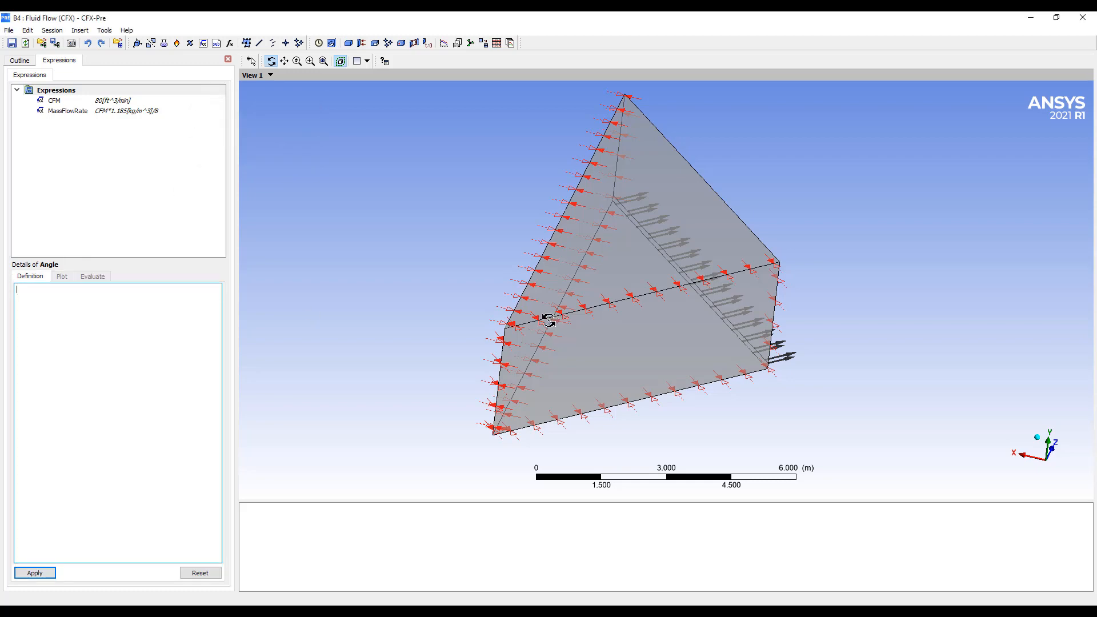
drag(550, 320, 511, 285)
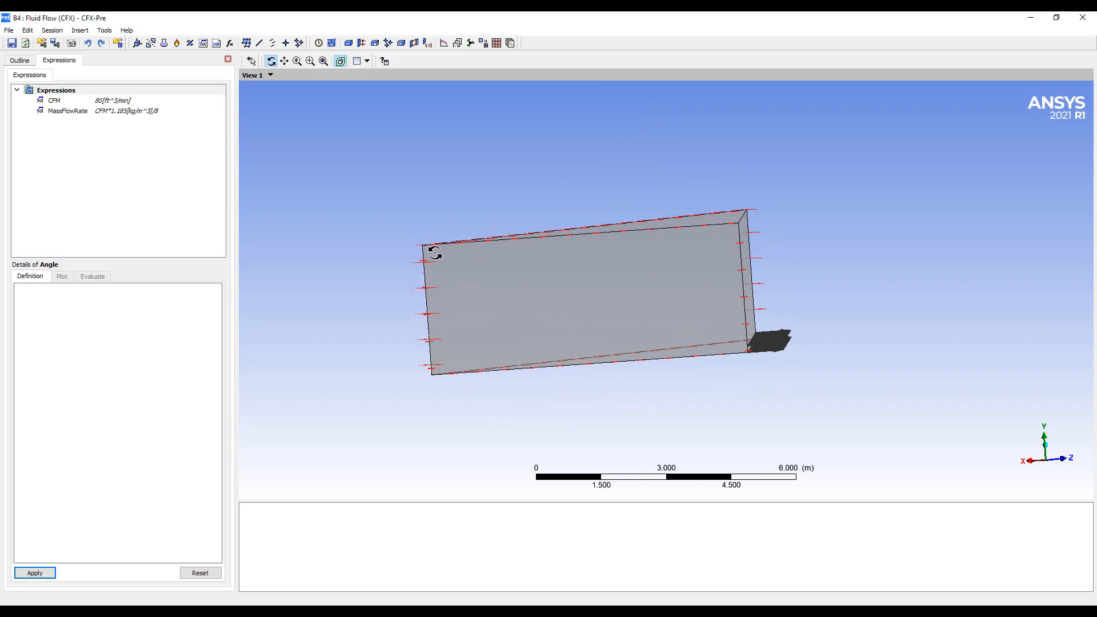
drag(620, 235, 619, 242)
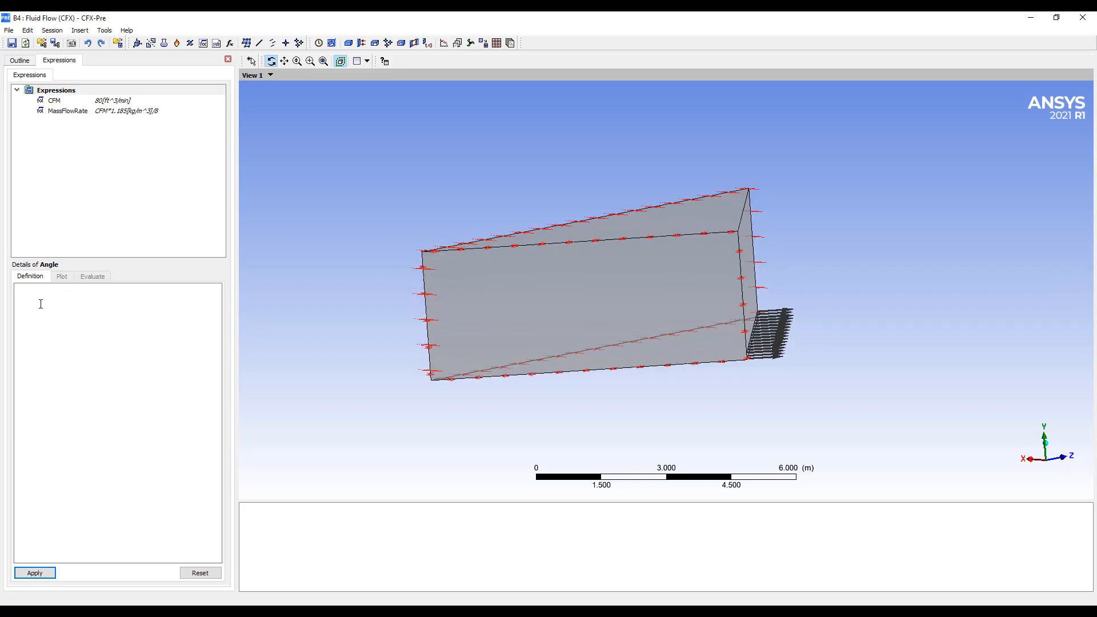
click(66, 302)
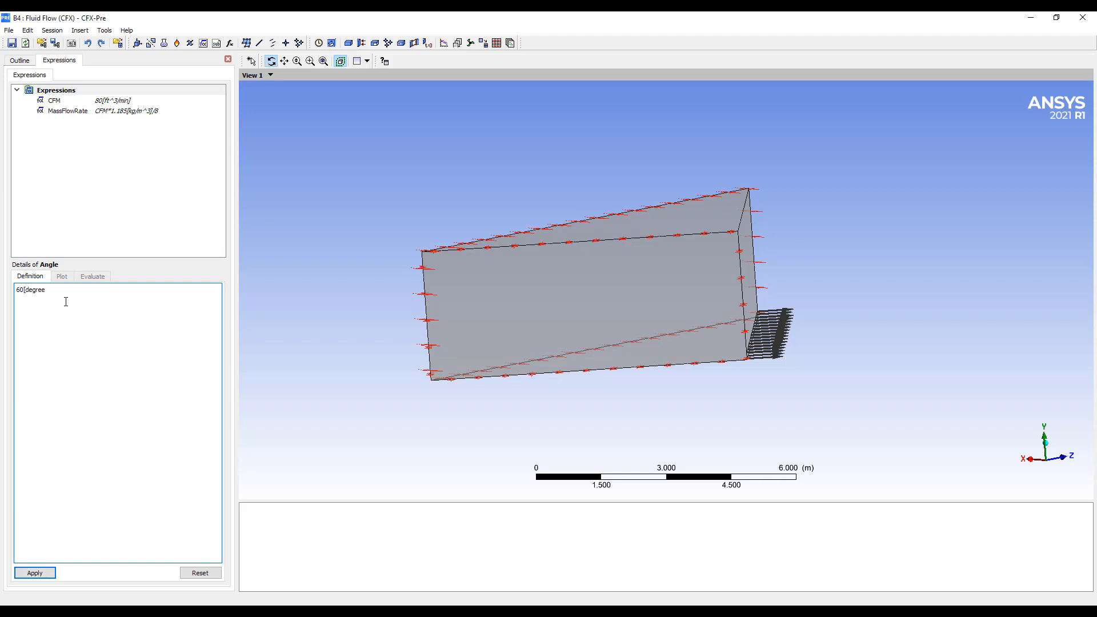
click(35, 575)
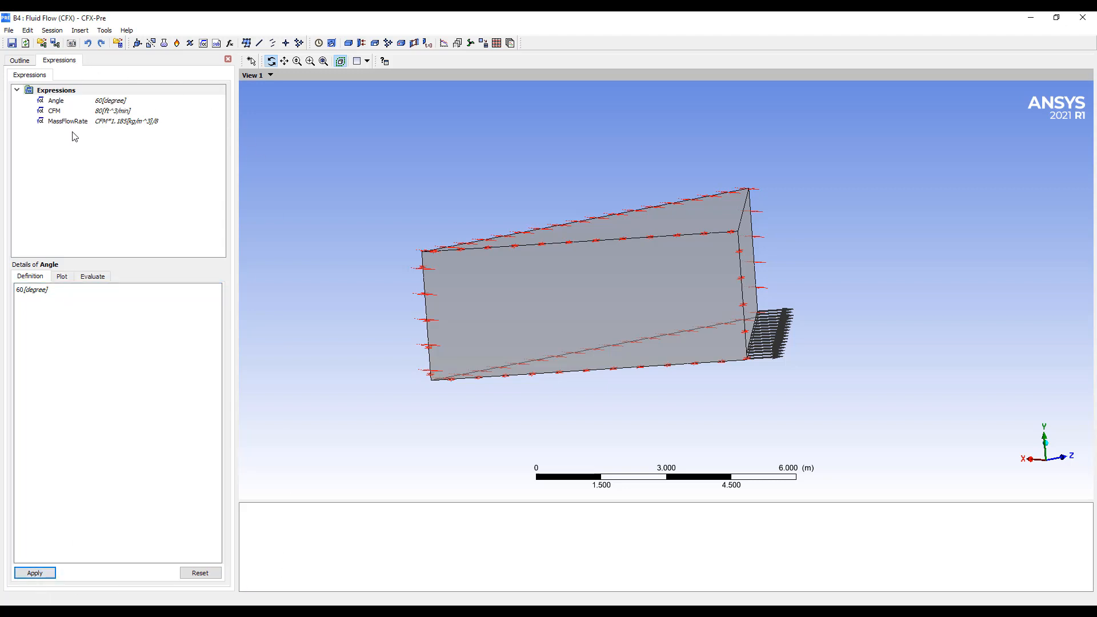
Return to the simulation outline and insert a boundary named Inlet in the Default Domain
click(21, 61)
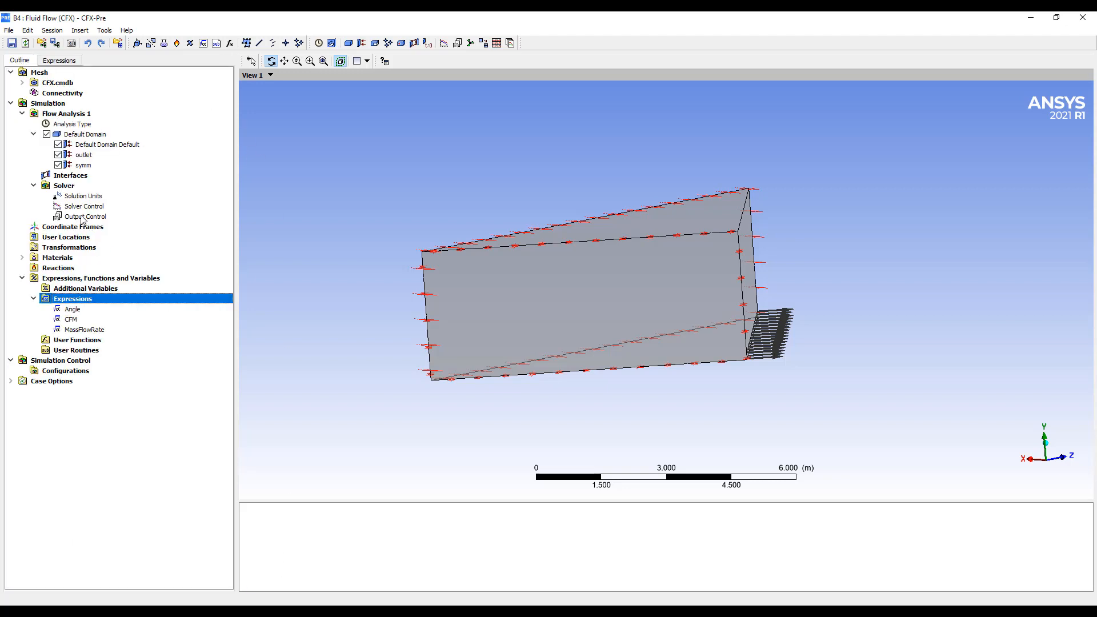
right_click(73, 134)
click(474, 285)
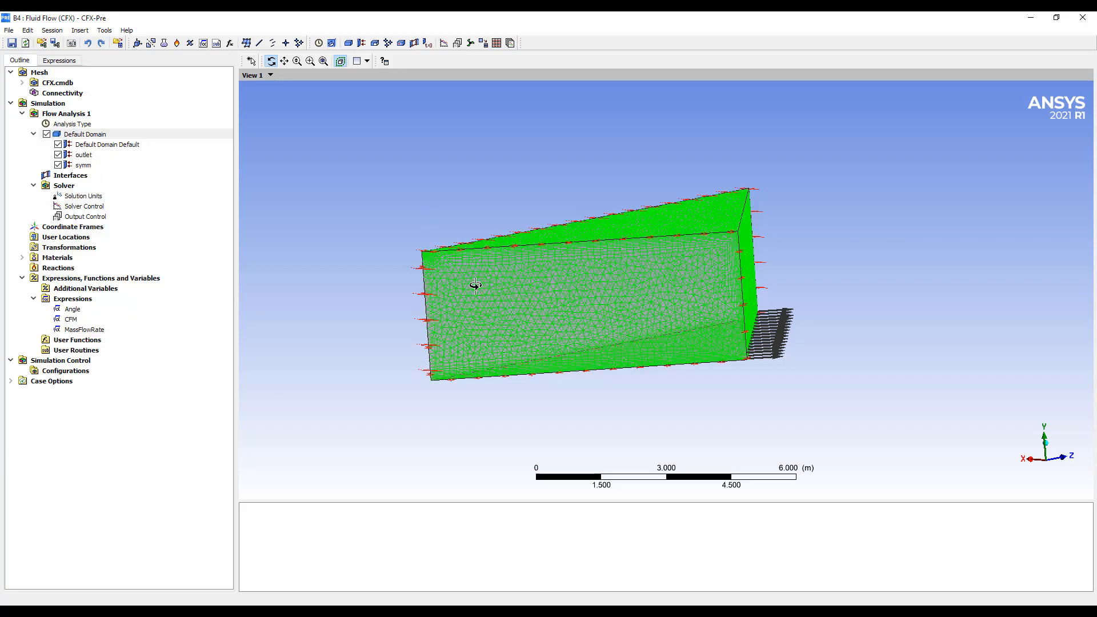
middle_drag(589, 306, 592, 320)
right_drag(583, 223, 687, 288)
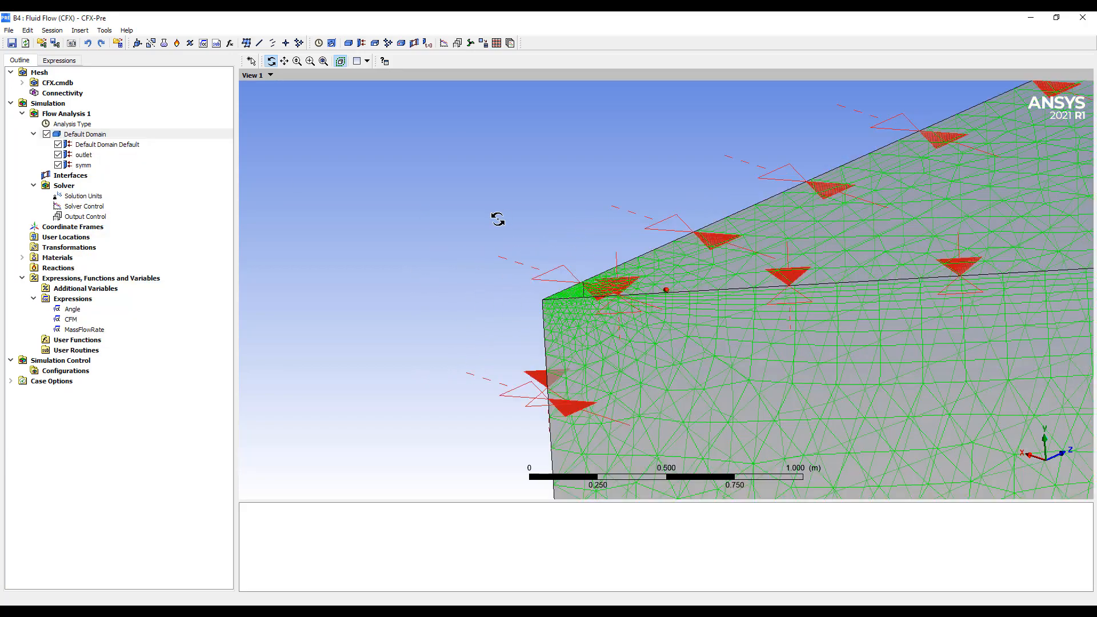
right_drag(509, 248, 629, 314)
right_click(86, 134)
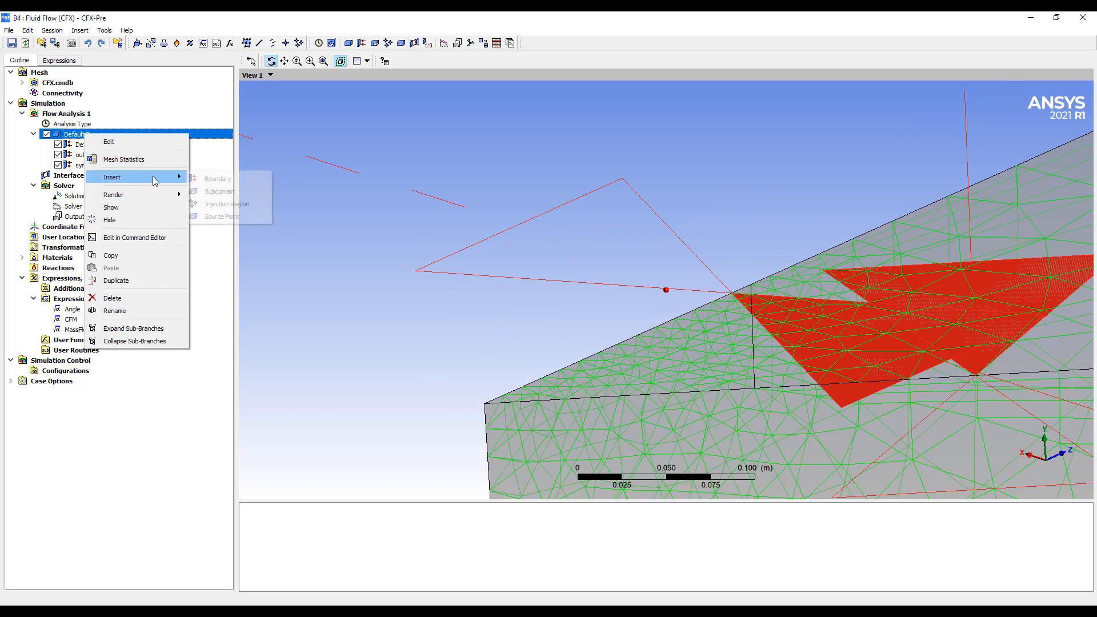
text(Inl)
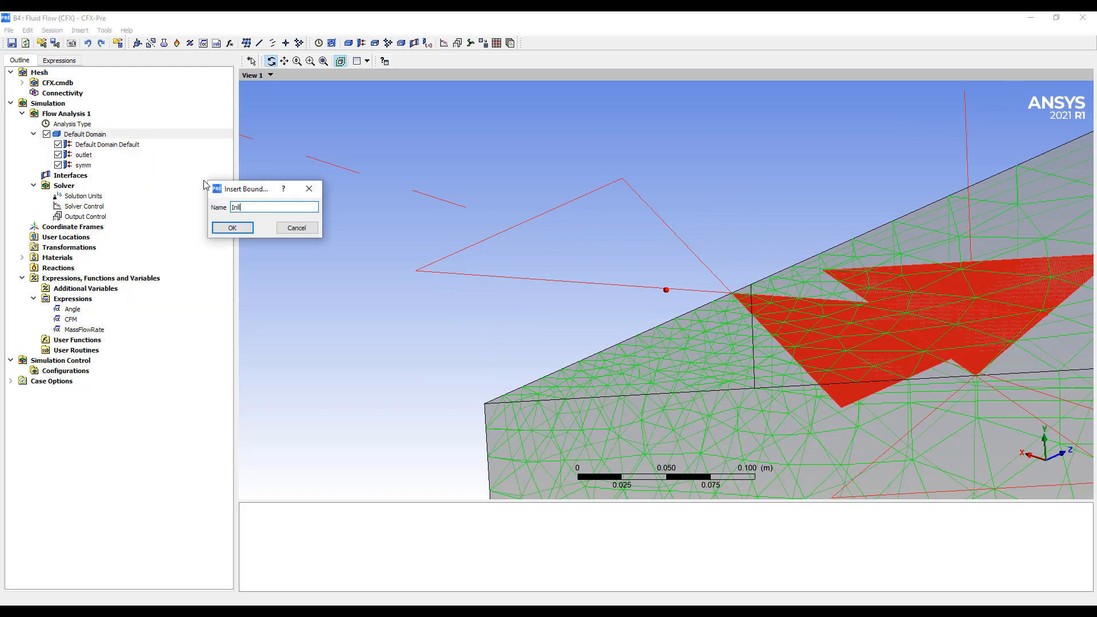
text(et)
key(Return)
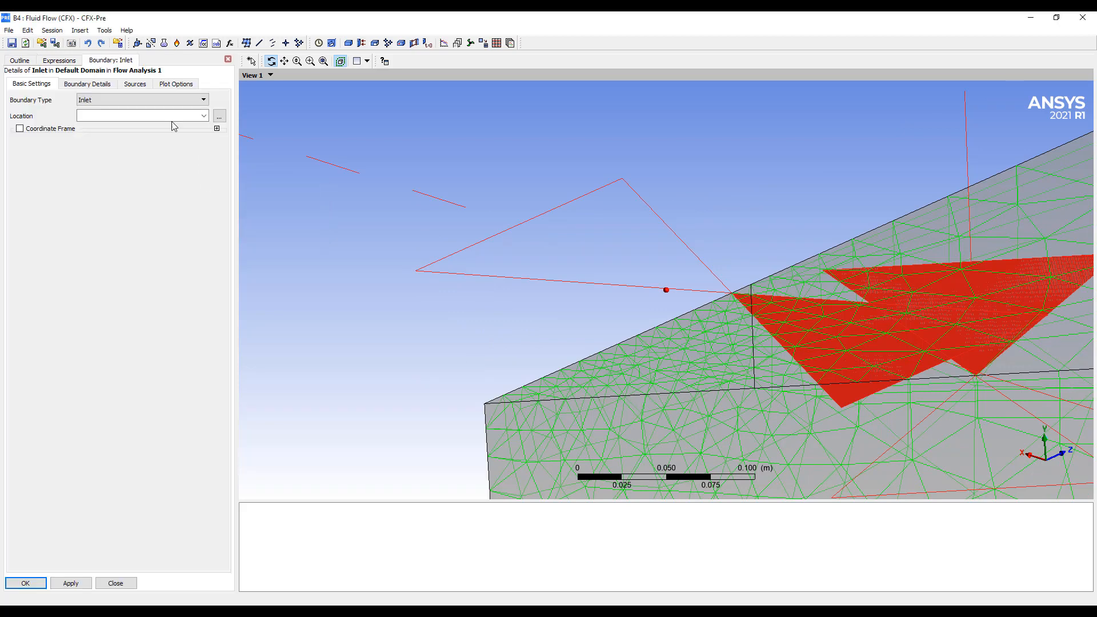
Locate the Inlet on the small triangular ceiling face F47.32 and define its Mass Flow Rate by the MassFlowRate expression
click(658, 367)
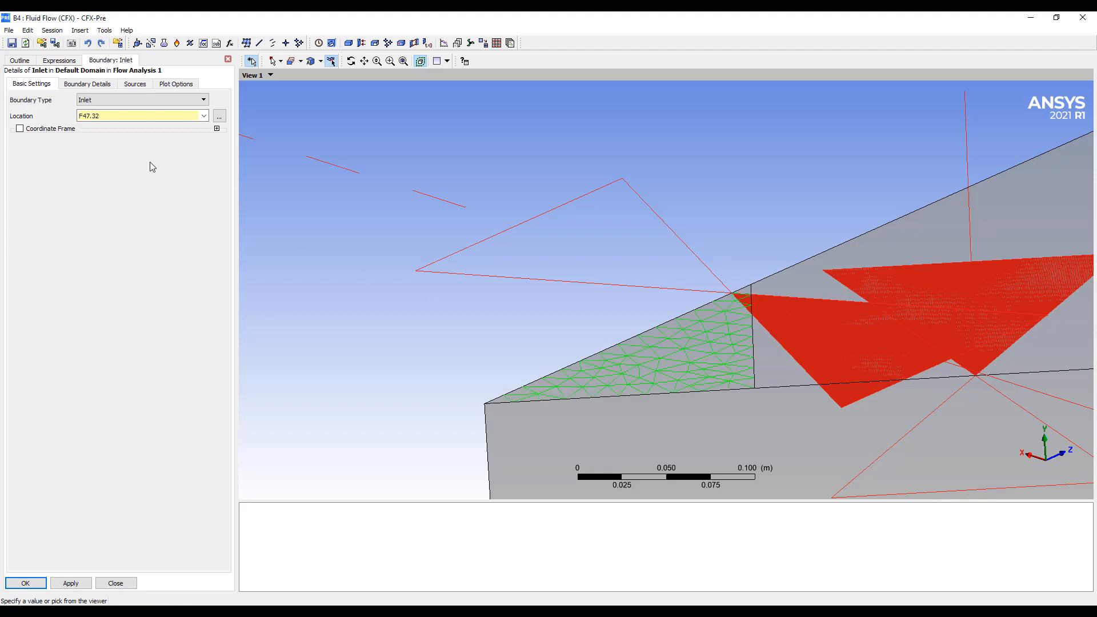
click(87, 84)
click(117, 140)
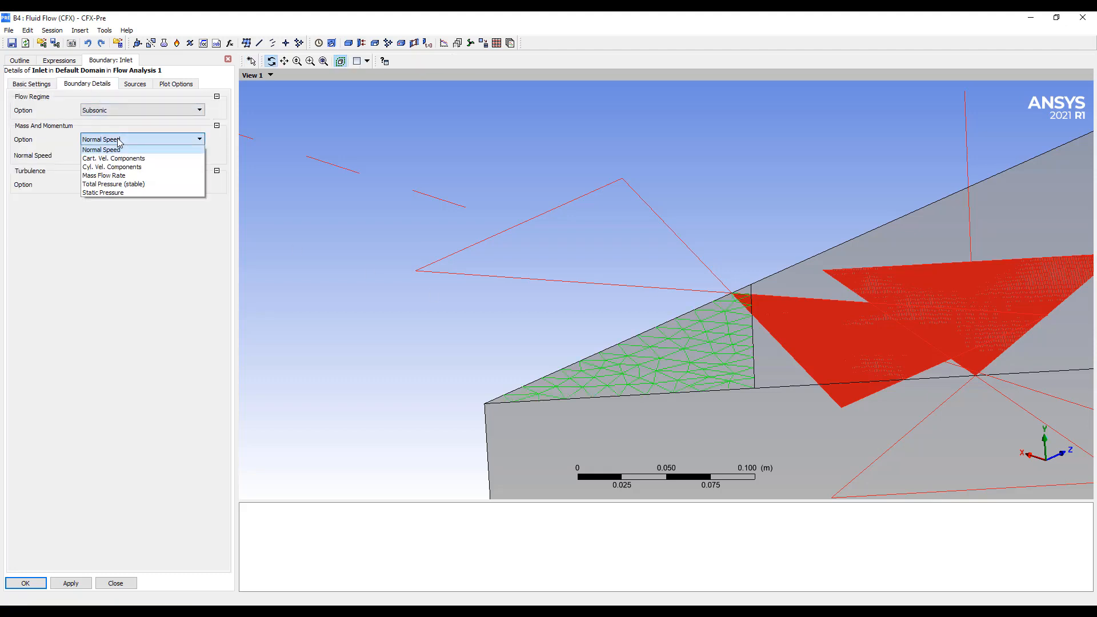
click(112, 176)
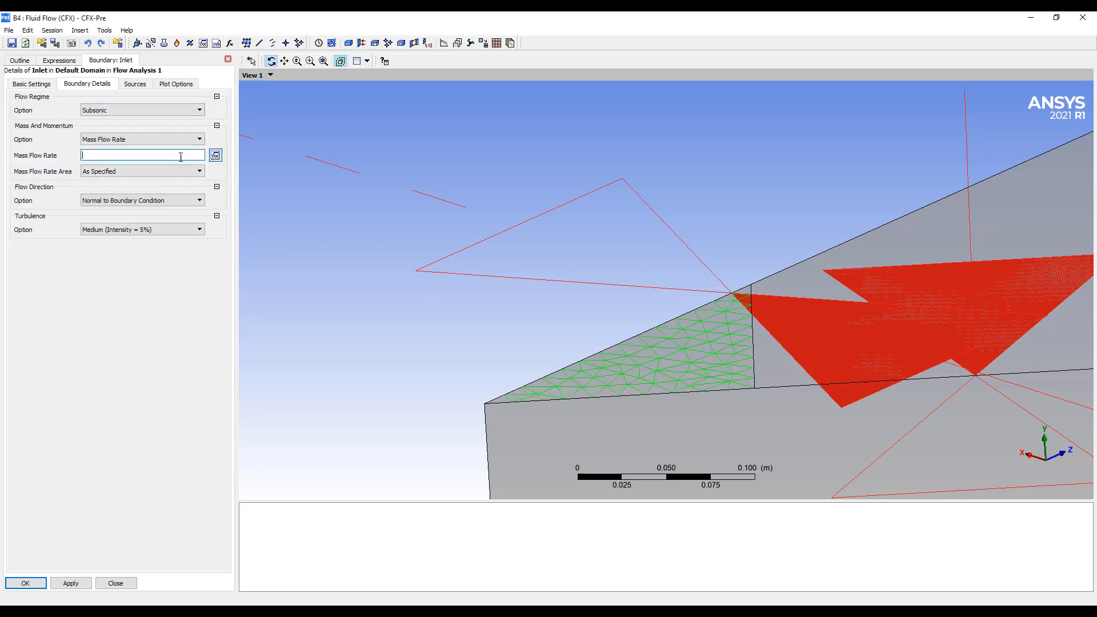
right_click(156, 153)
mouse_move(193, 174)
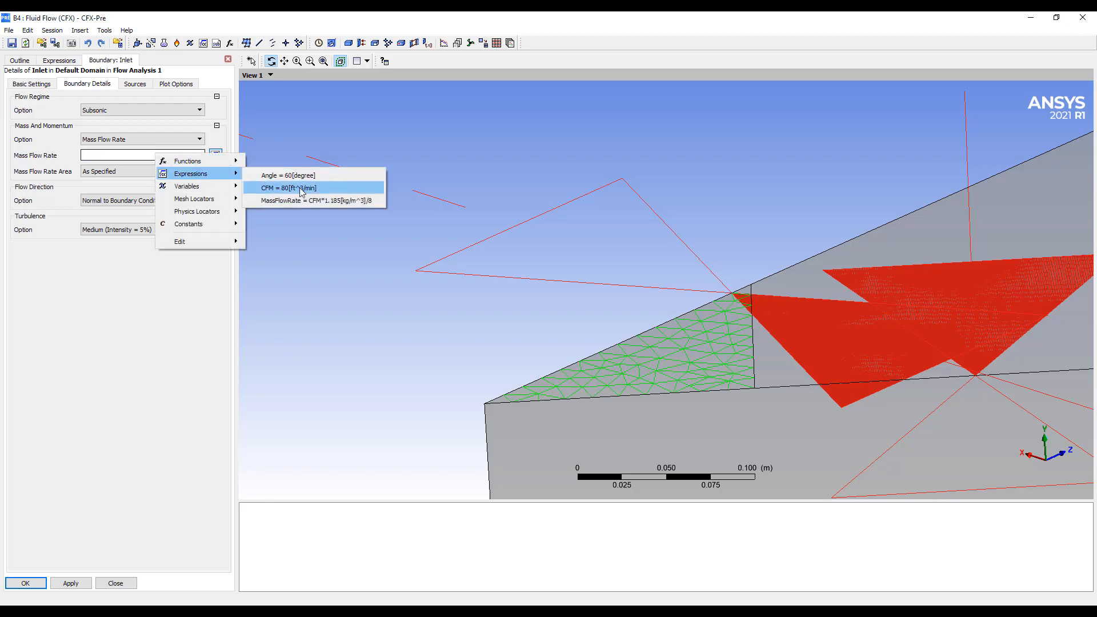
click(292, 201)
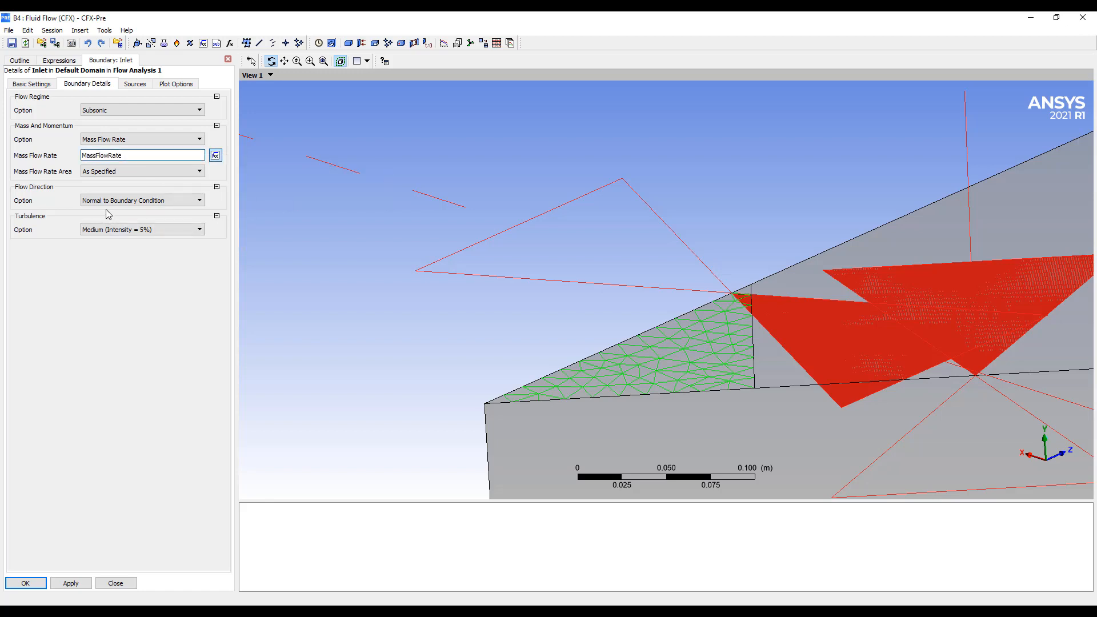
Set the Inlet's flow direction to Cylindrical Components with Global Y as the rotation axis
click(120, 201)
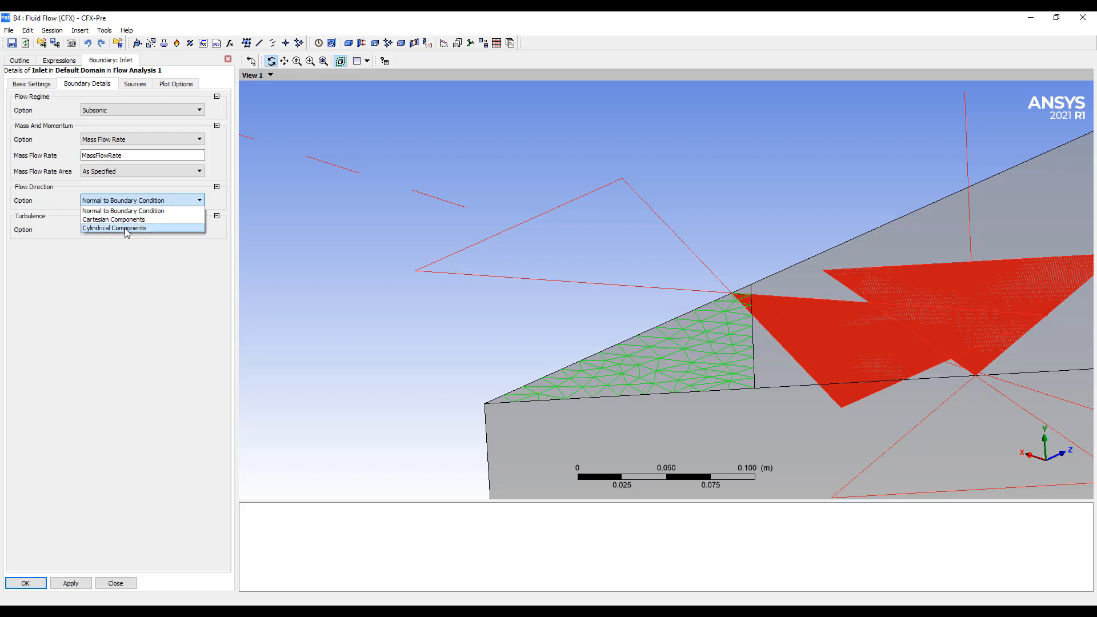
click(127, 228)
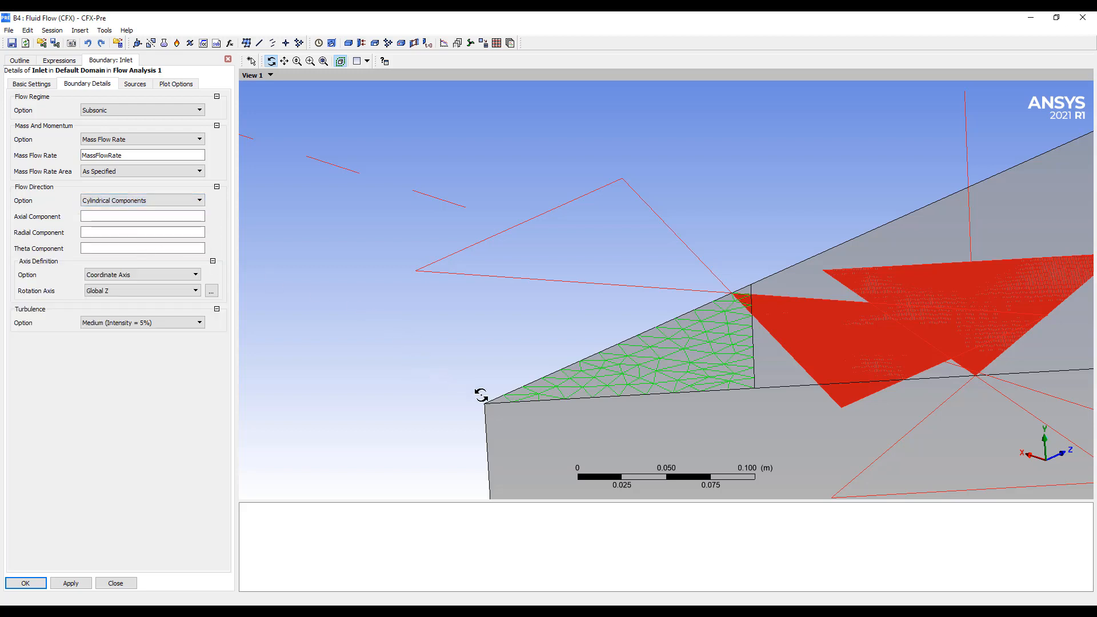
click(178, 292)
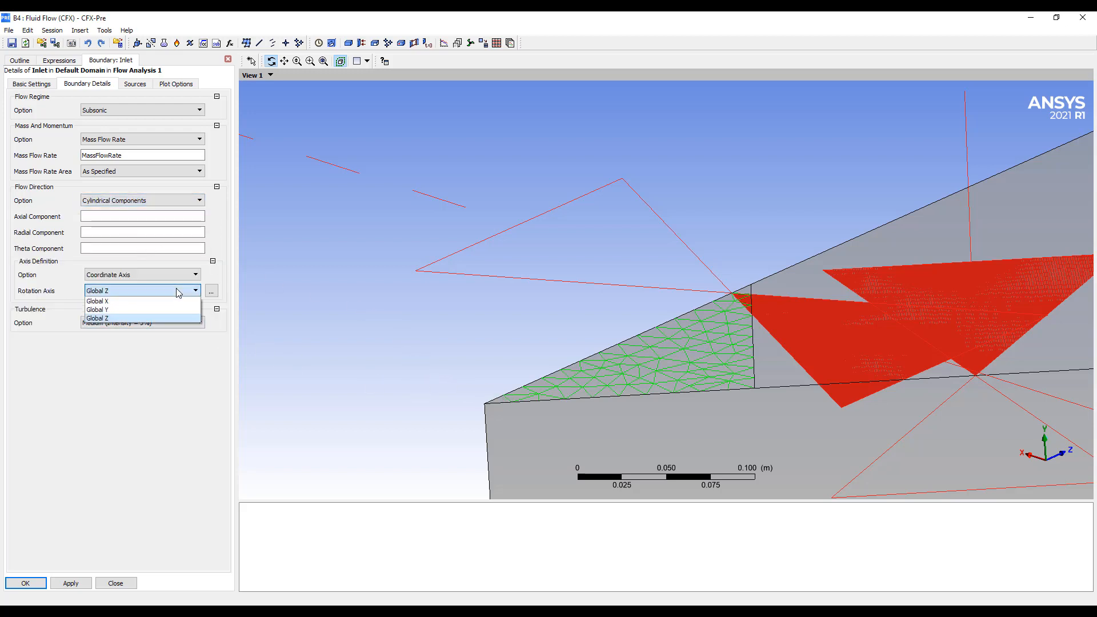
click(170, 310)
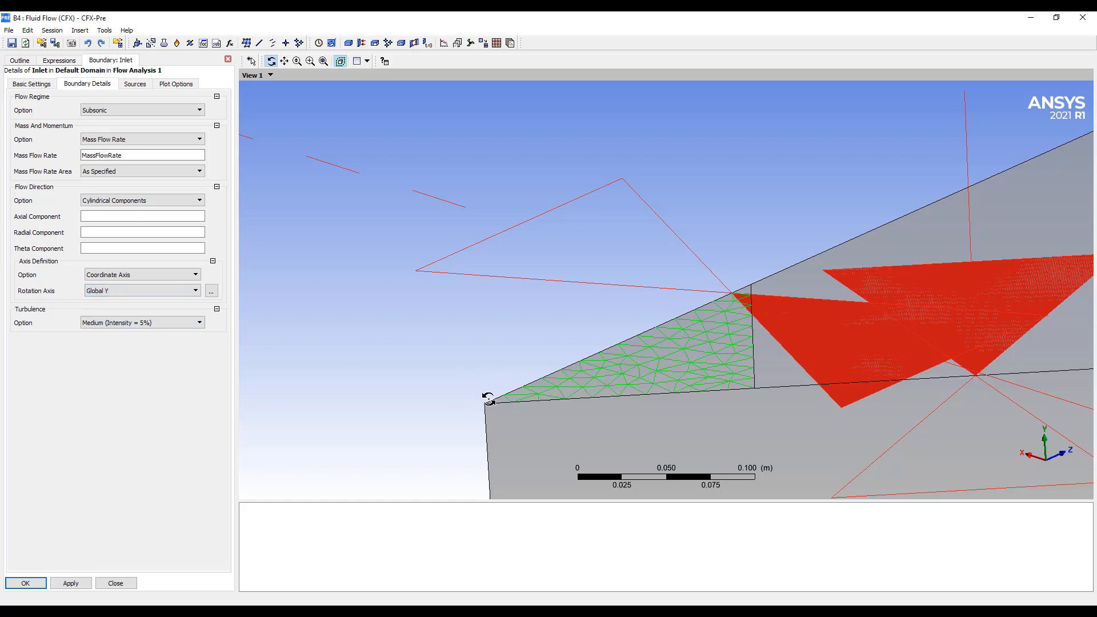
drag(523, 402, 503, 349)
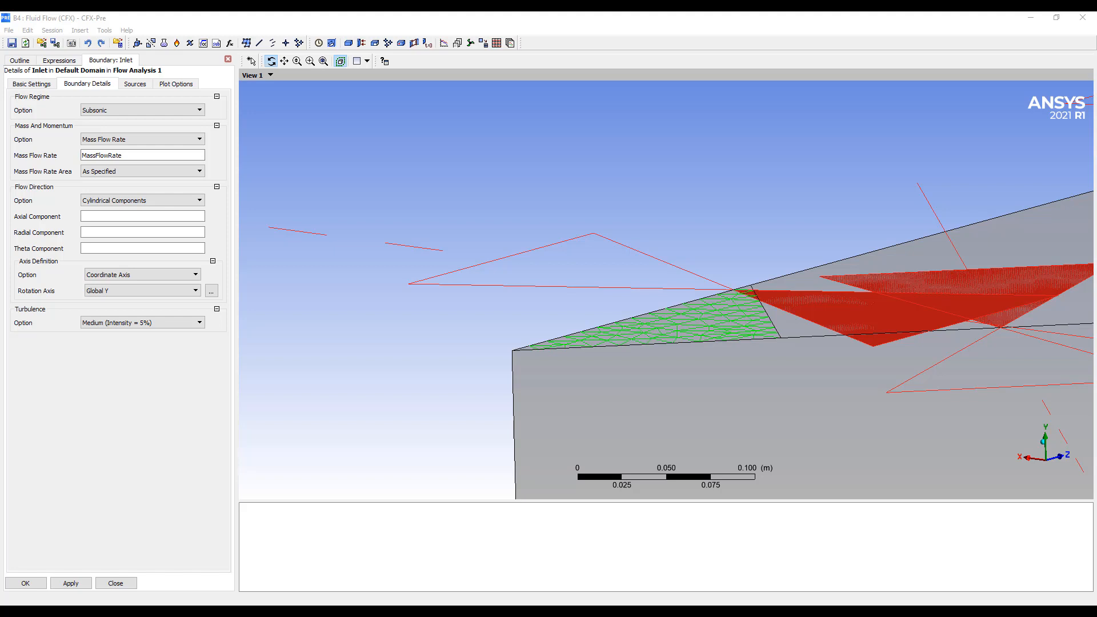
Define the Inlet's flow direction with theta 0, axial -cos(Angle) and radial sin(Angle), and accept the boundary
click(100, 249)
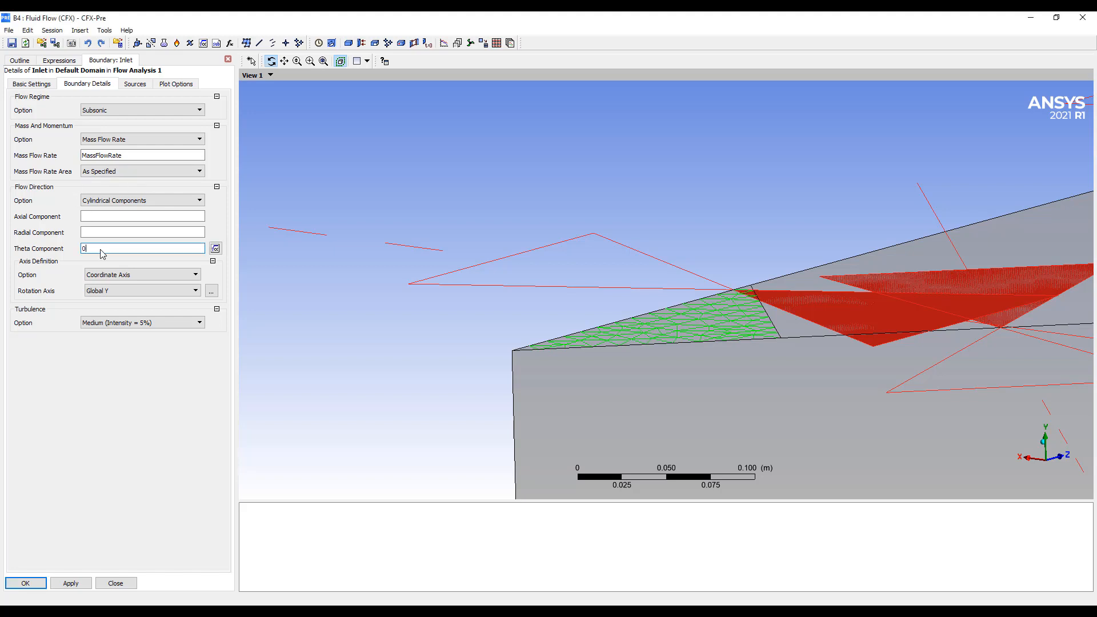
click(106, 219)
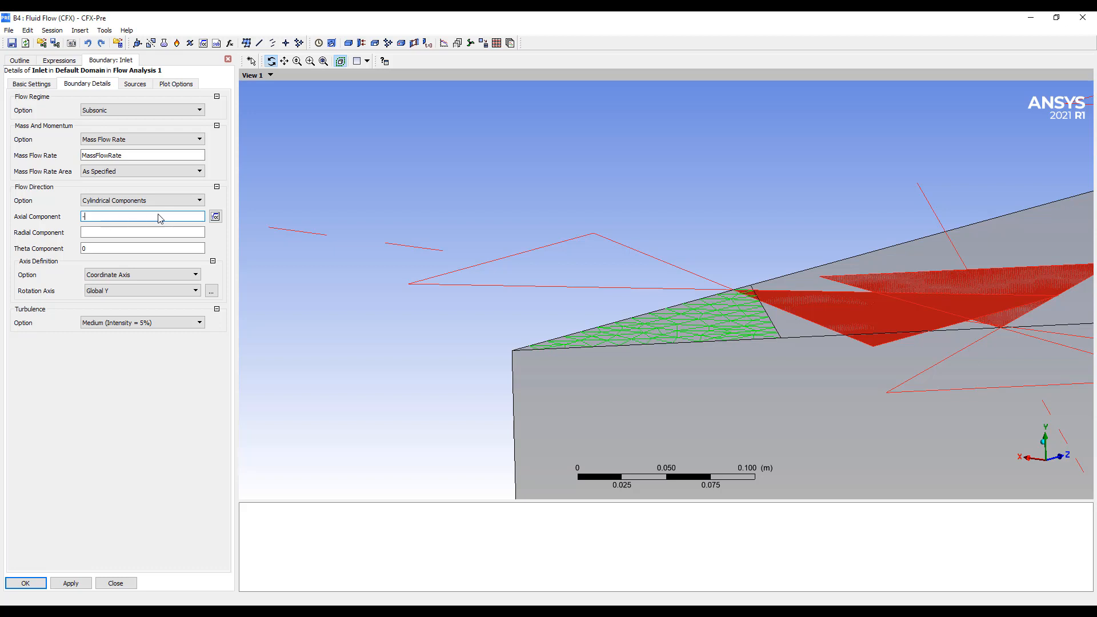
click(215, 218)
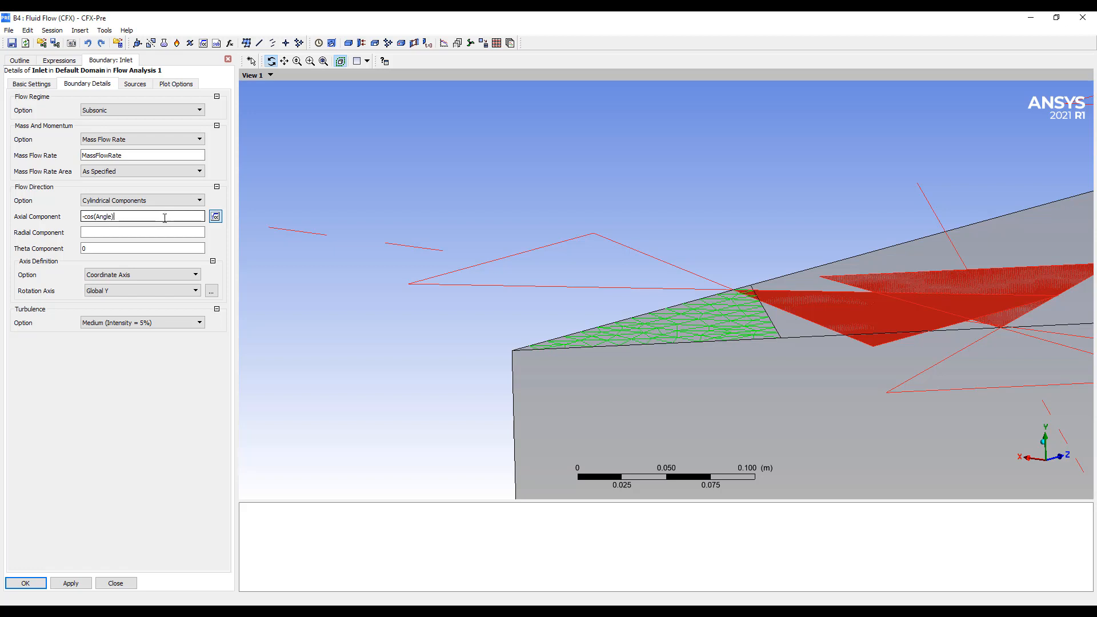
click(150, 233)
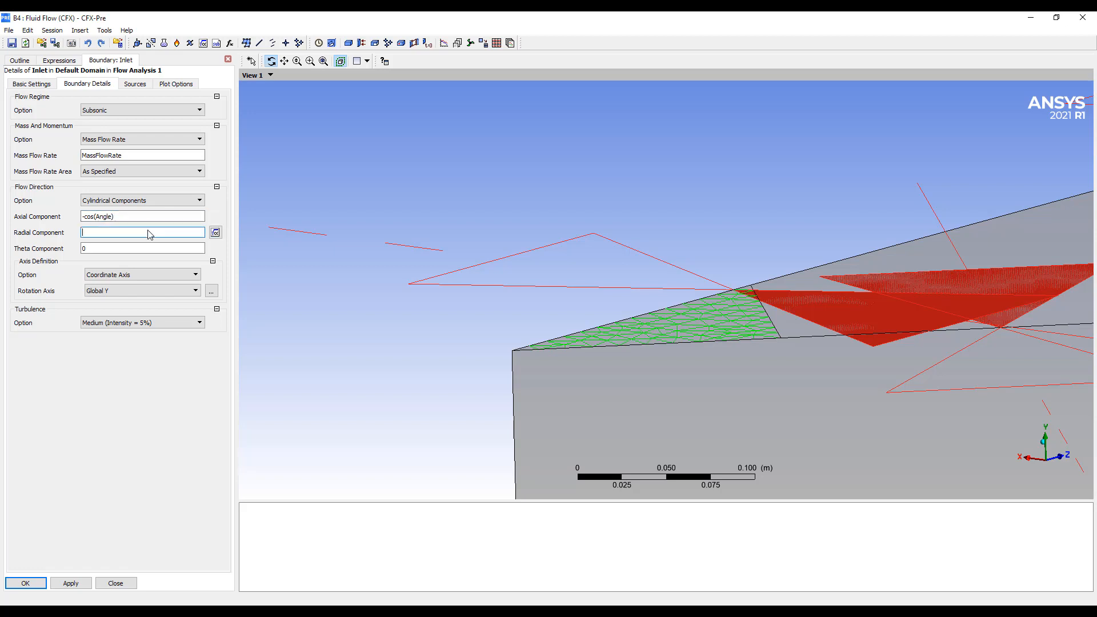
click(217, 235)
text(sing(An)
text(An)
click(25, 583)
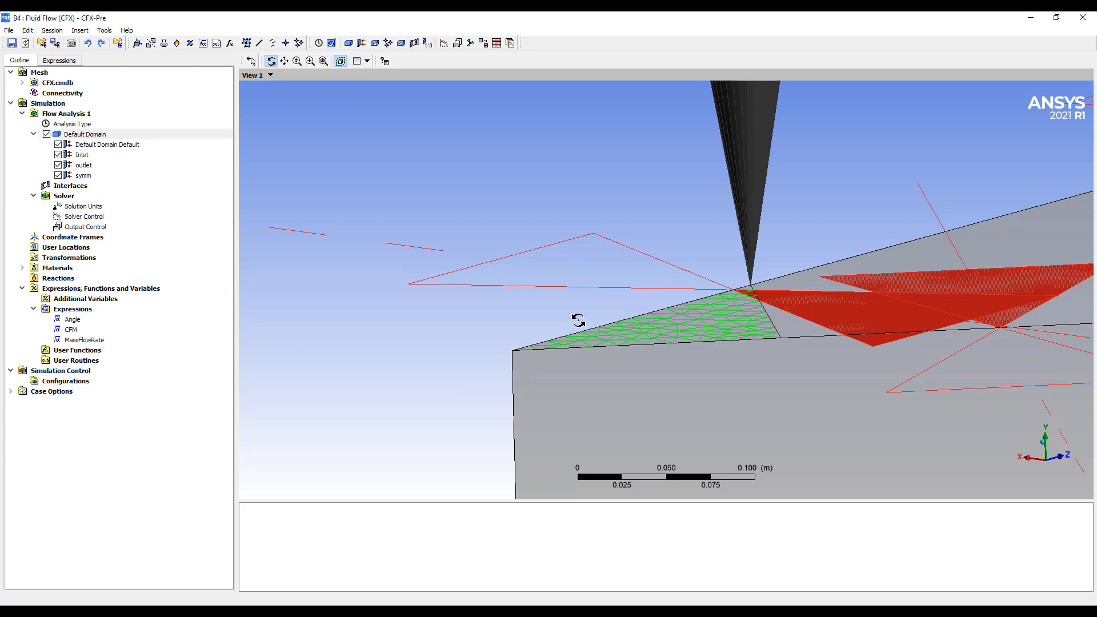
Examine the inlet face and its direction arrow from the side, including their place in the whole room sector
drag(679, 318, 650, 321)
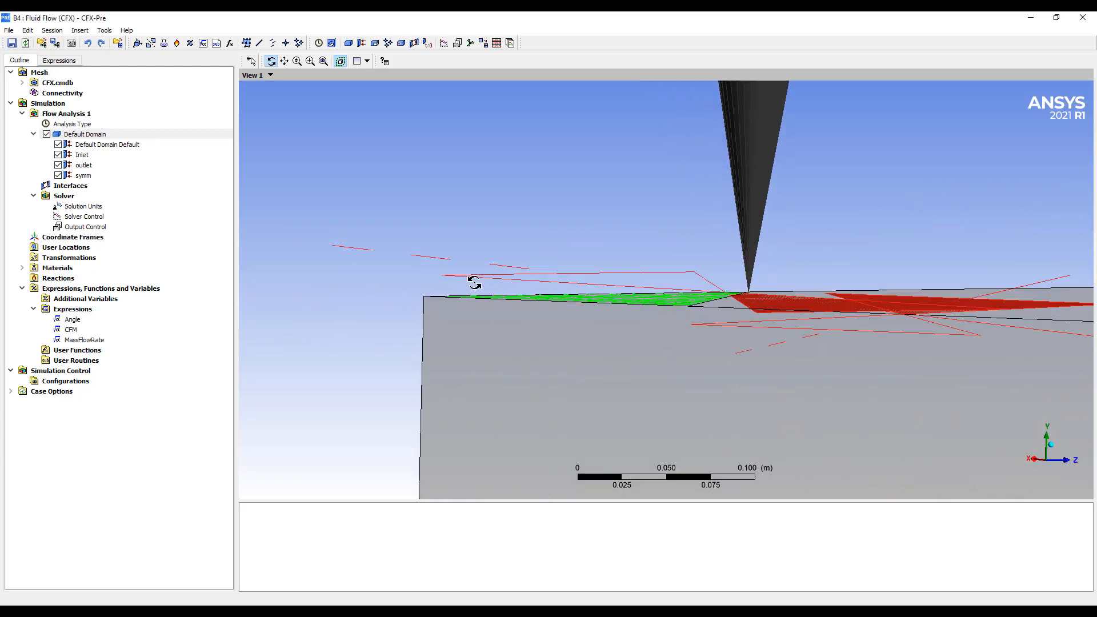
drag(466, 285, 478, 293)
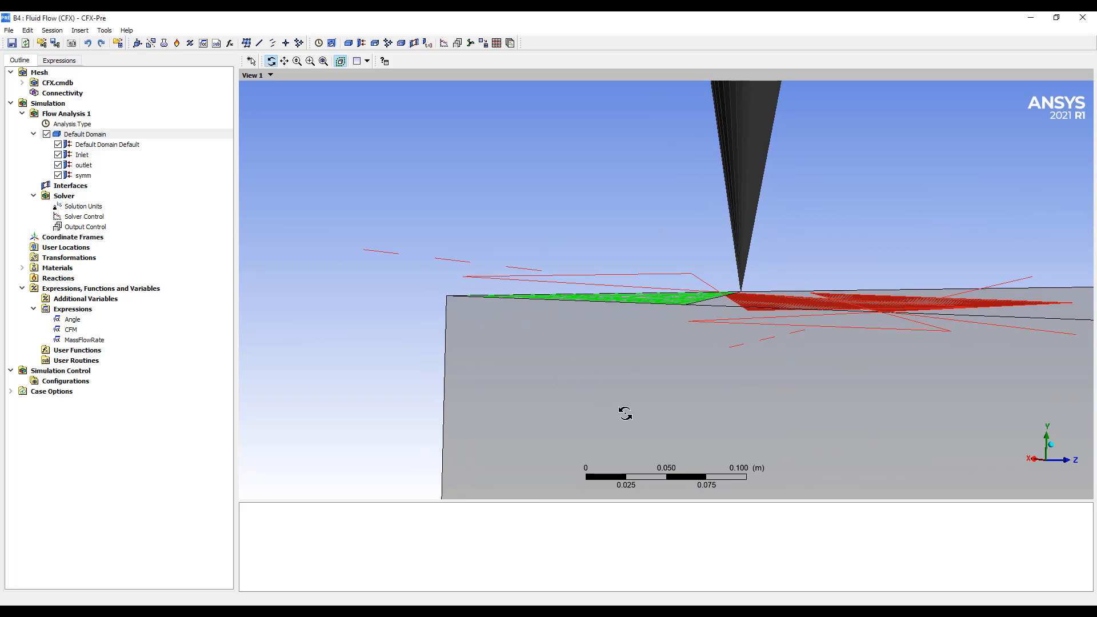
scroll(642, 431, down, 2)
scroll(642, 429, down, 1)
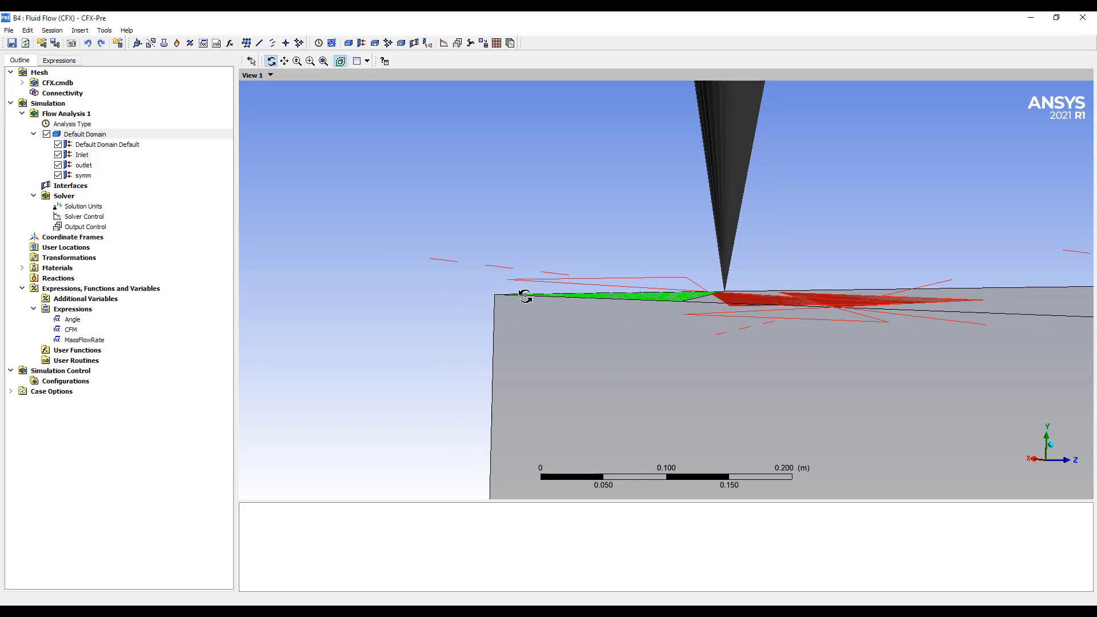
scroll(747, 355, down, 4)
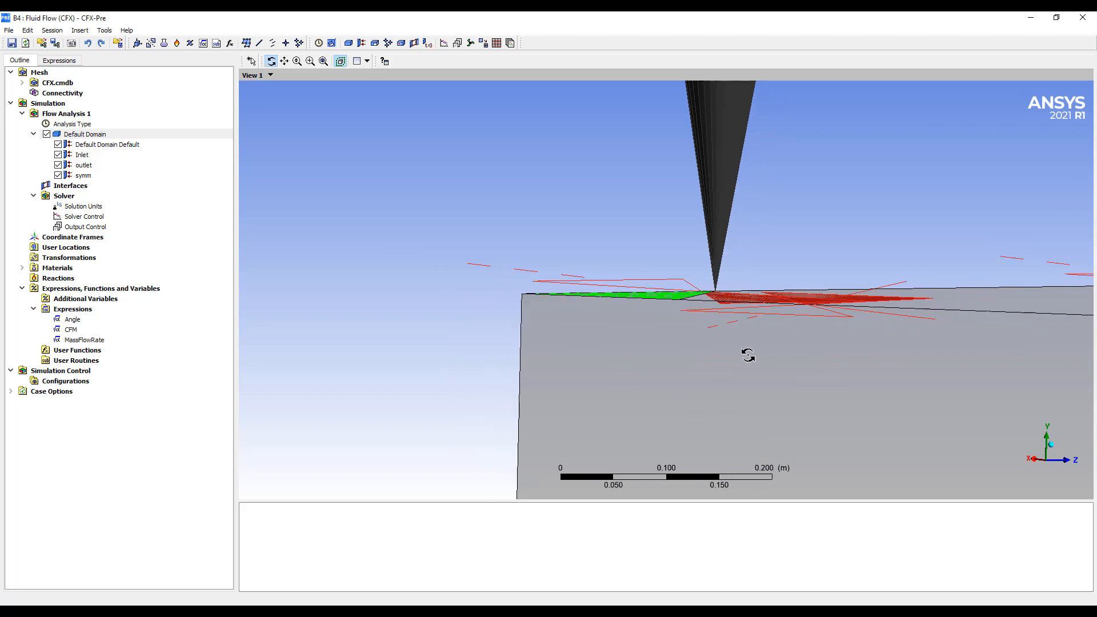
scroll(771, 370, down, 2)
ctrl+middle_drag(771, 369, 641, 335)
middle_drag(640, 336, 621, 367)
scroll(642, 345, down, 3)
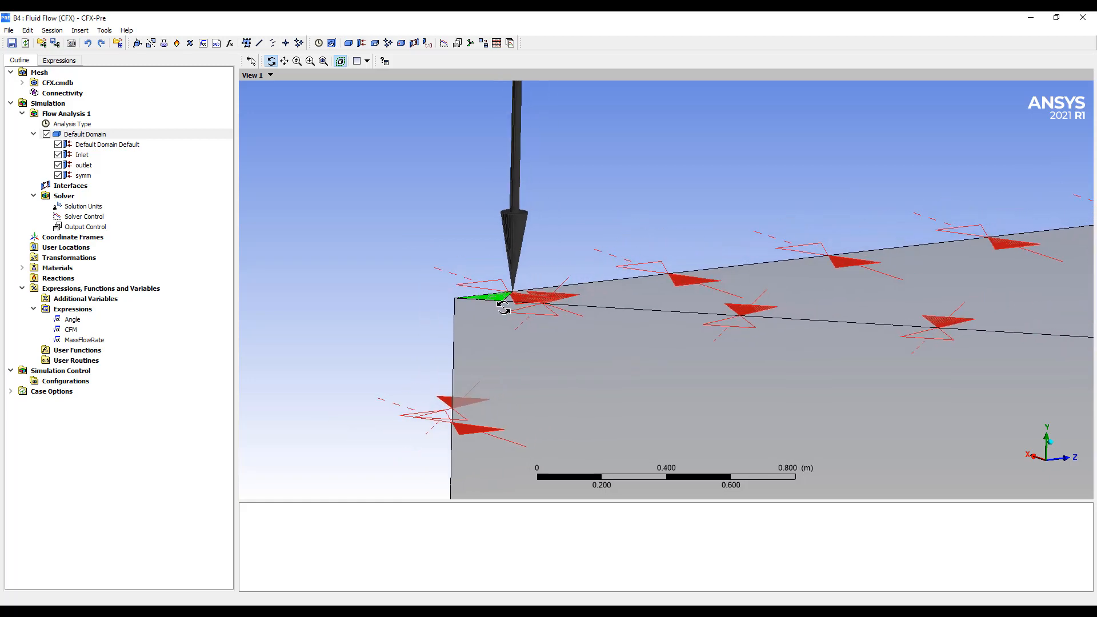
scroll(684, 313, down, 8)
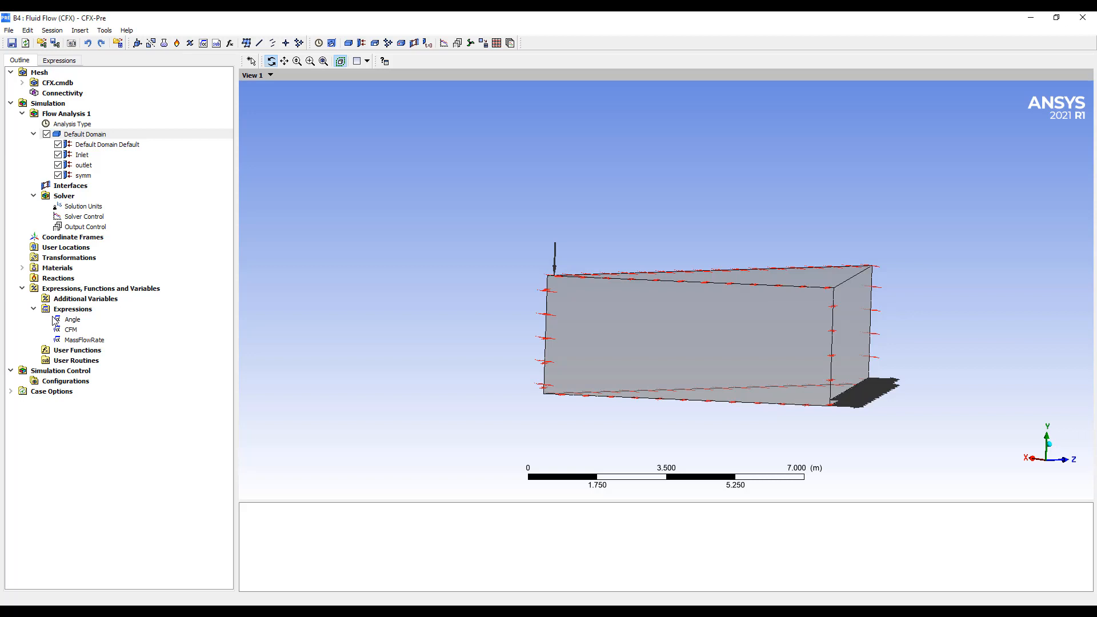
Switch to the METALAIRE ceiling diffuser catalog and read the CFM and Throw* rows for listed size 12 x 12, neck size 6
click(287, 610)
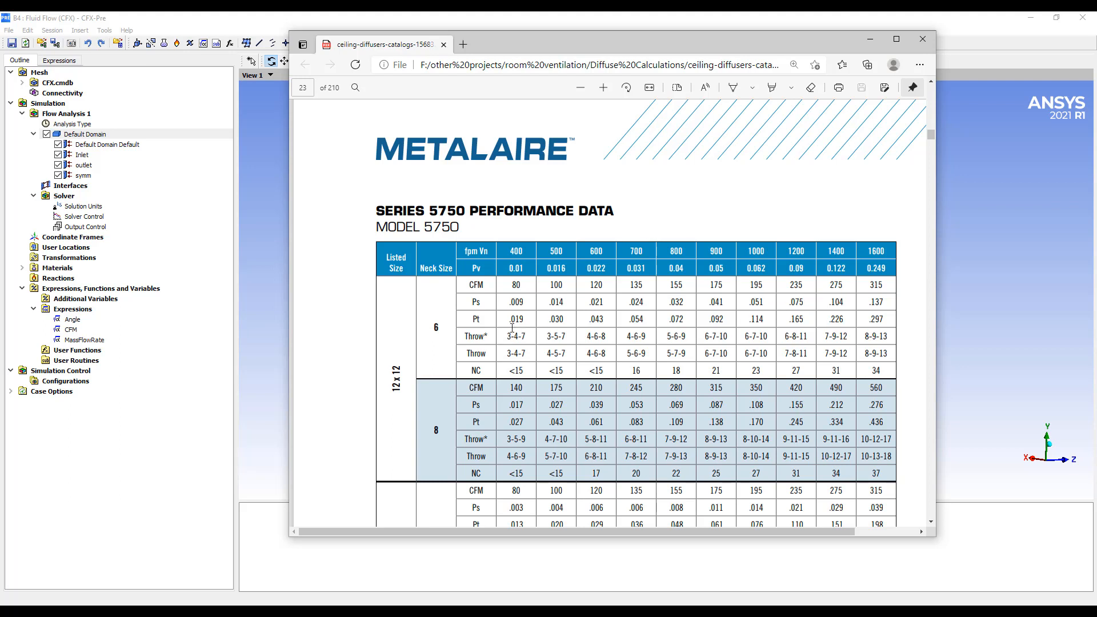
drag(526, 285, 883, 281)
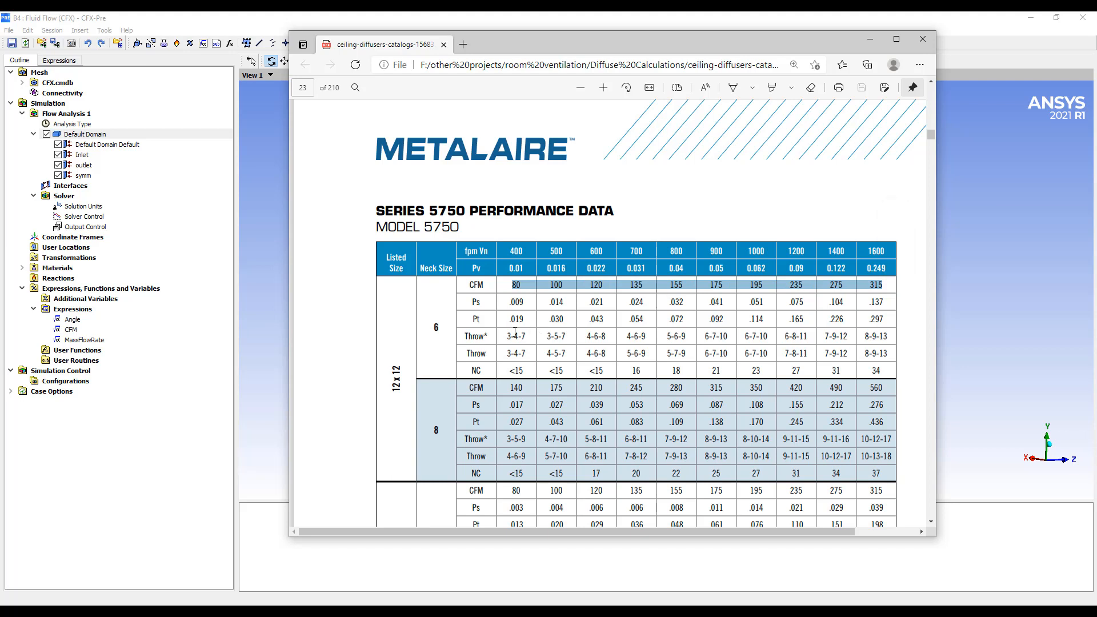
drag(515, 336, 878, 337)
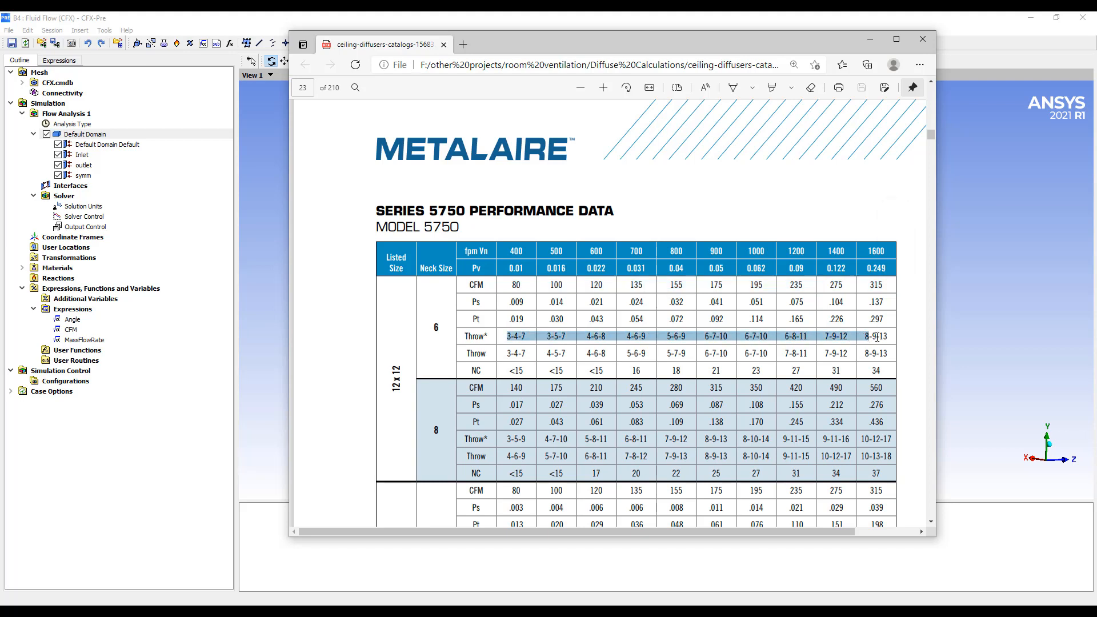
click(777, 364)
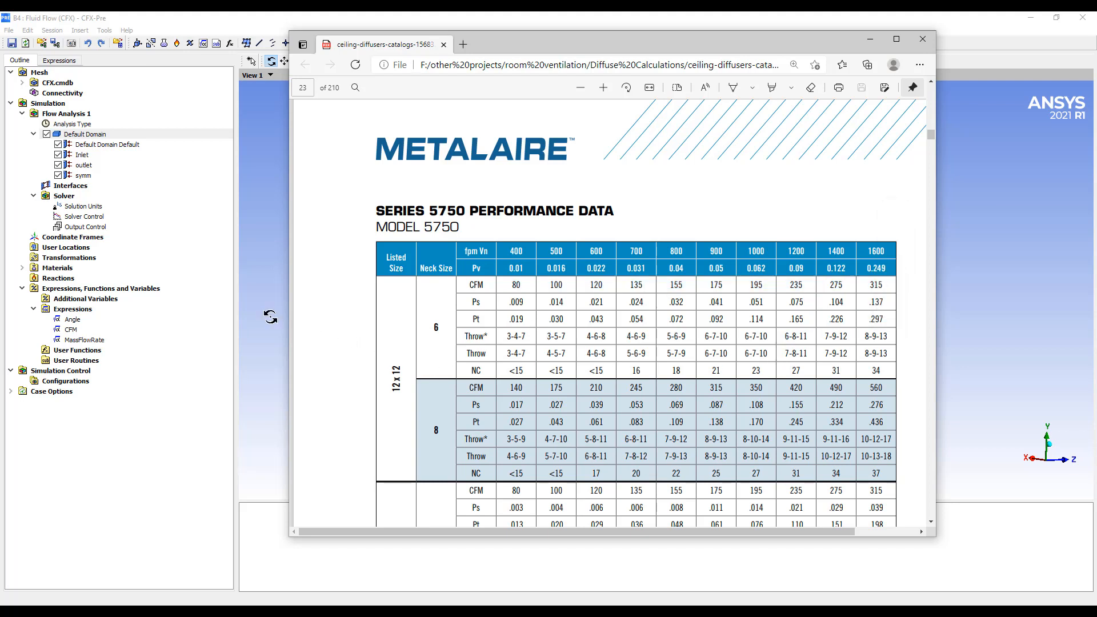
Return to CFX-Pre and make the Angle and CFM expressions Workbench input parameters
click(265, 318)
right_click(73, 320)
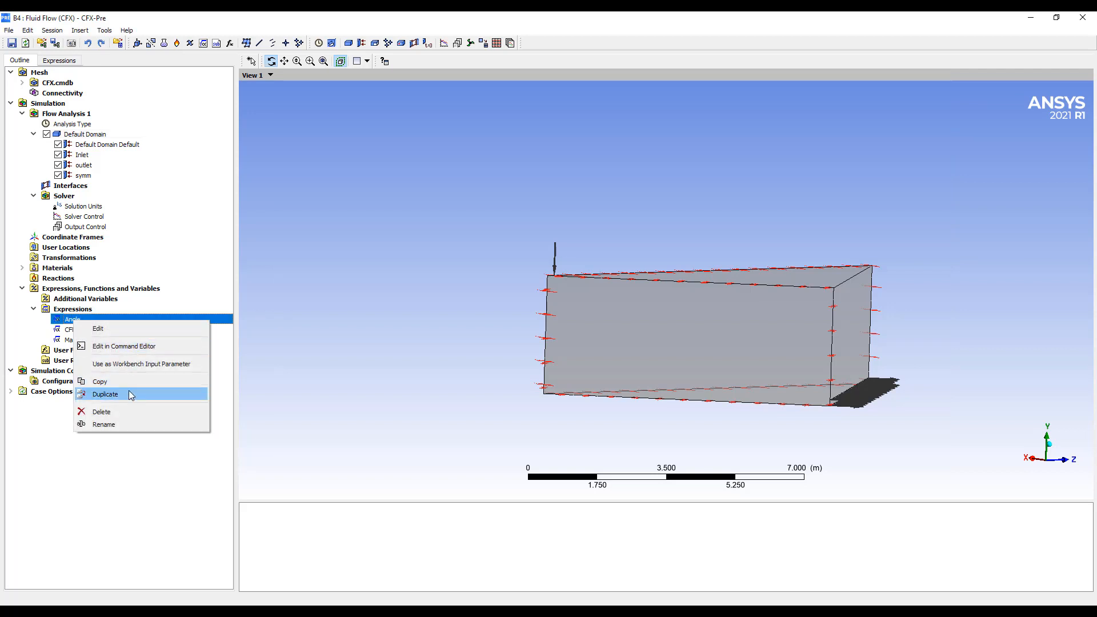
click(112, 365)
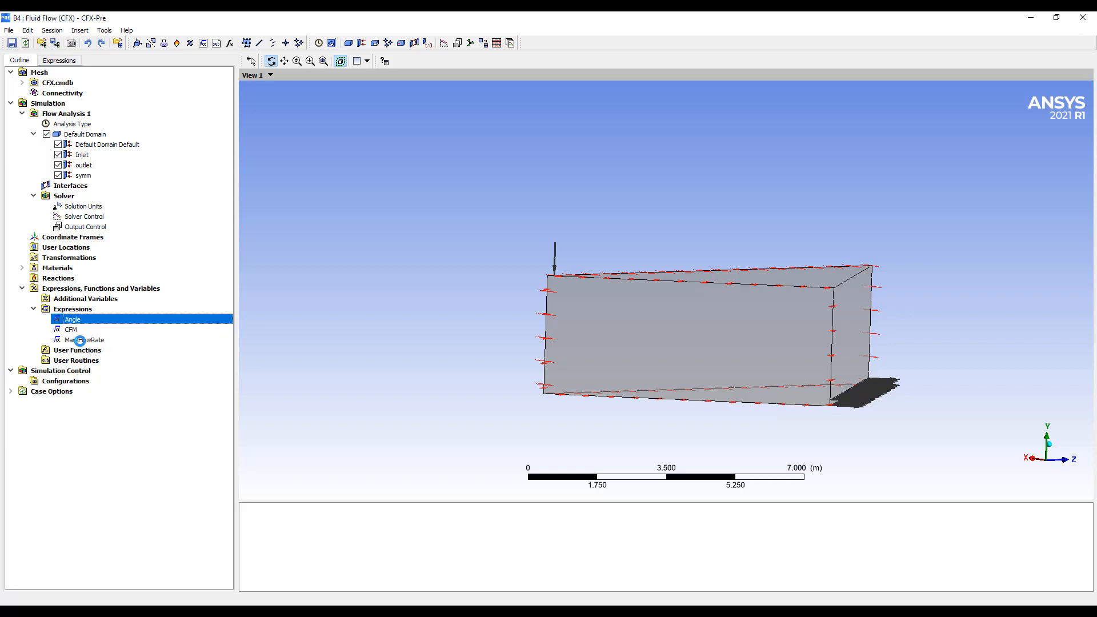
right_click(69, 331)
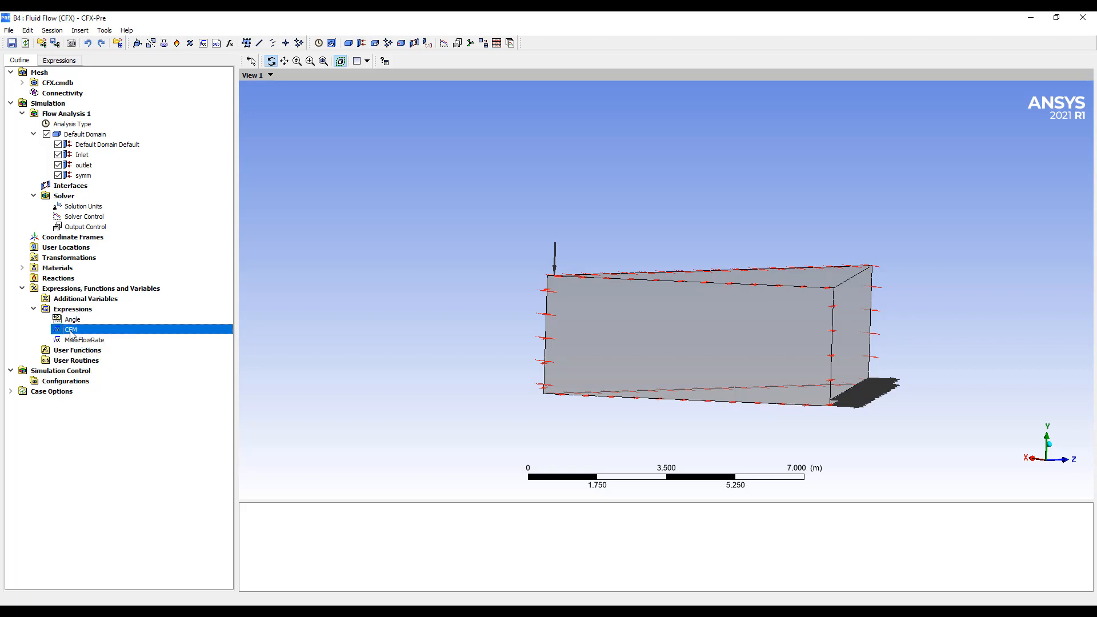
click(128, 377)
Switch to the Diffuser Real Geometry project in Workbench and open the Fluid Flow CFX results in CFD-Post
click(468, 578)
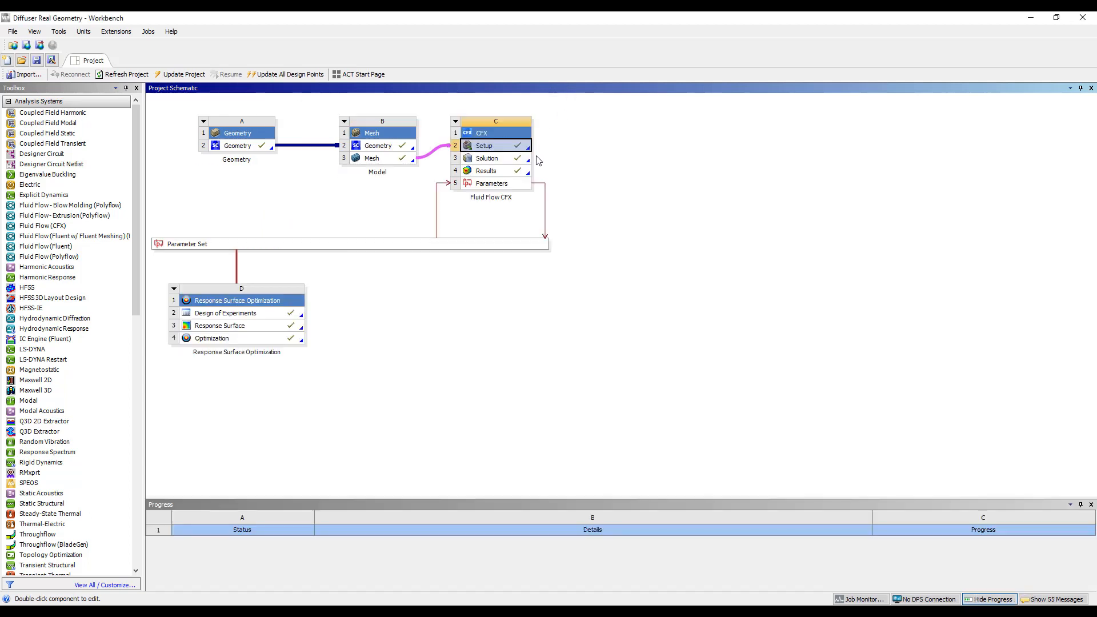
double_click(505, 171)
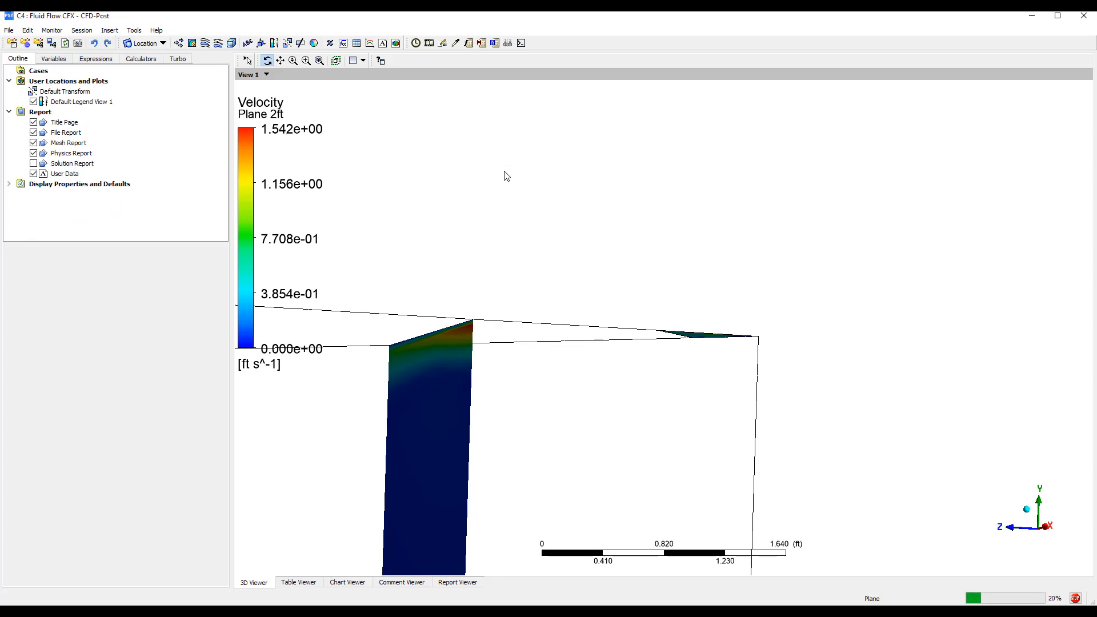
scroll(512, 293, down, 3)
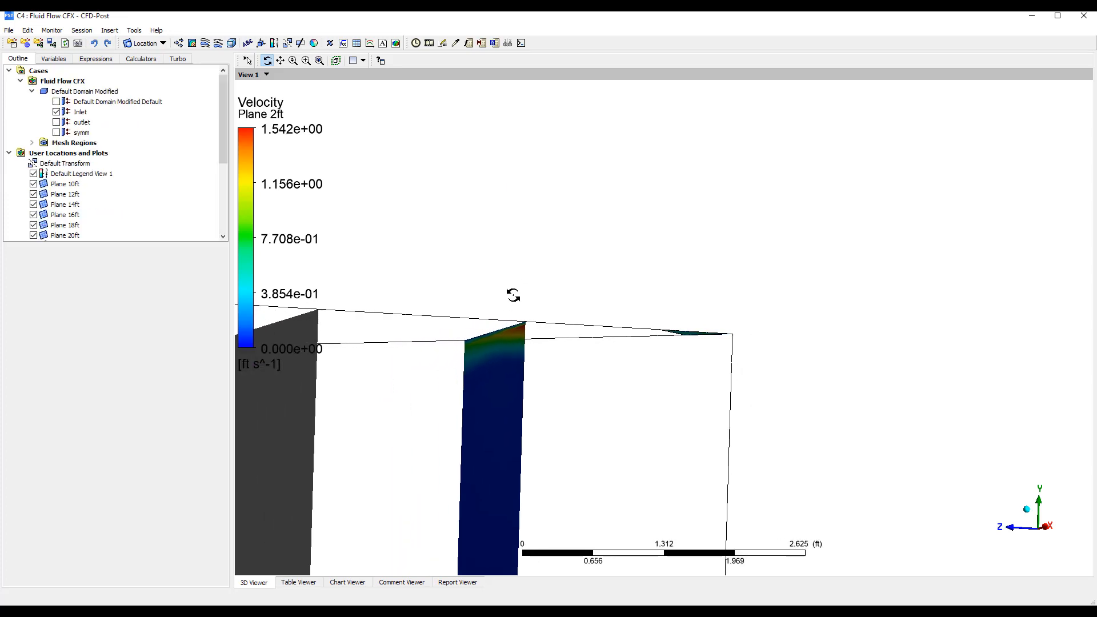
ctrl+middle_drag(551, 301, 609, 360)
ctrl+middle_drag(611, 352, 668, 296)
middle_drag(667, 296, 598, 344)
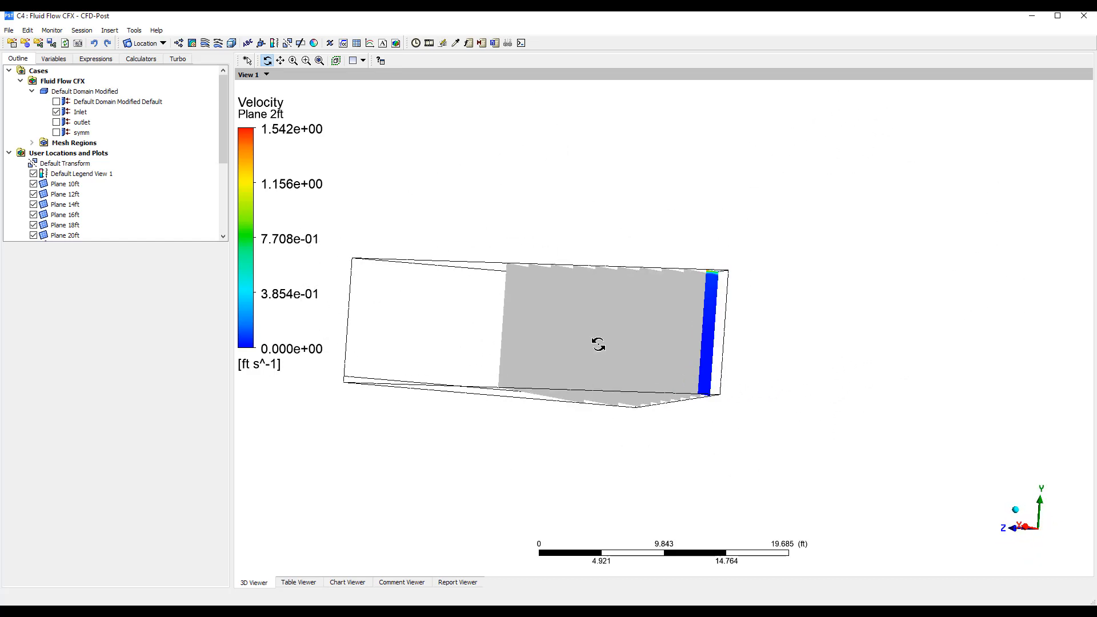
Display the symm boundary with its velocity coloring and turn off its mesh lines
click(56, 133)
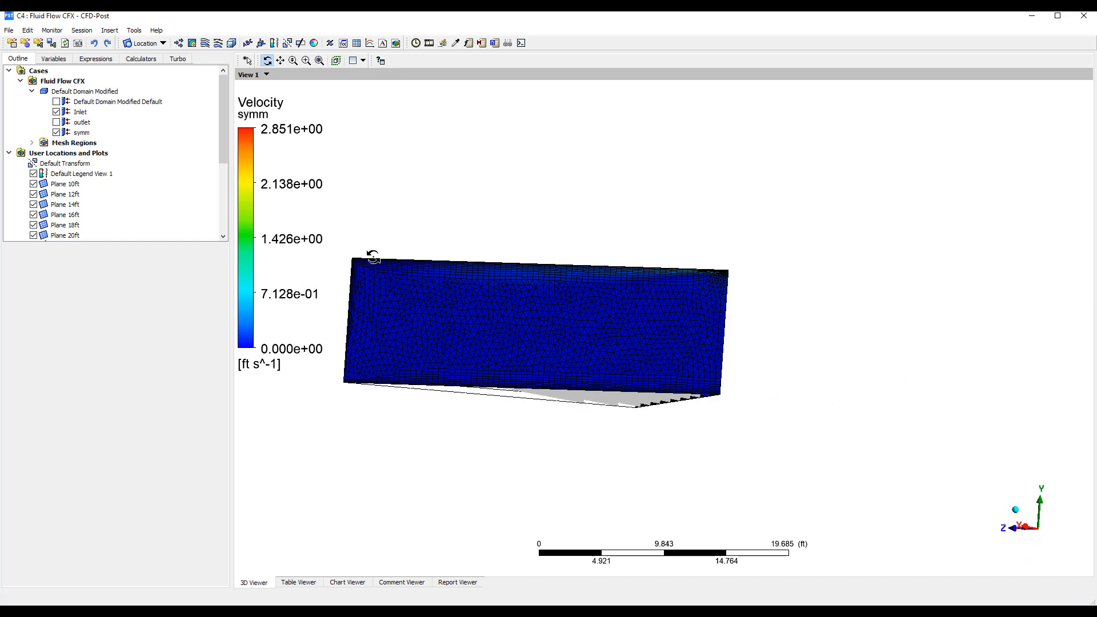
click(86, 133)
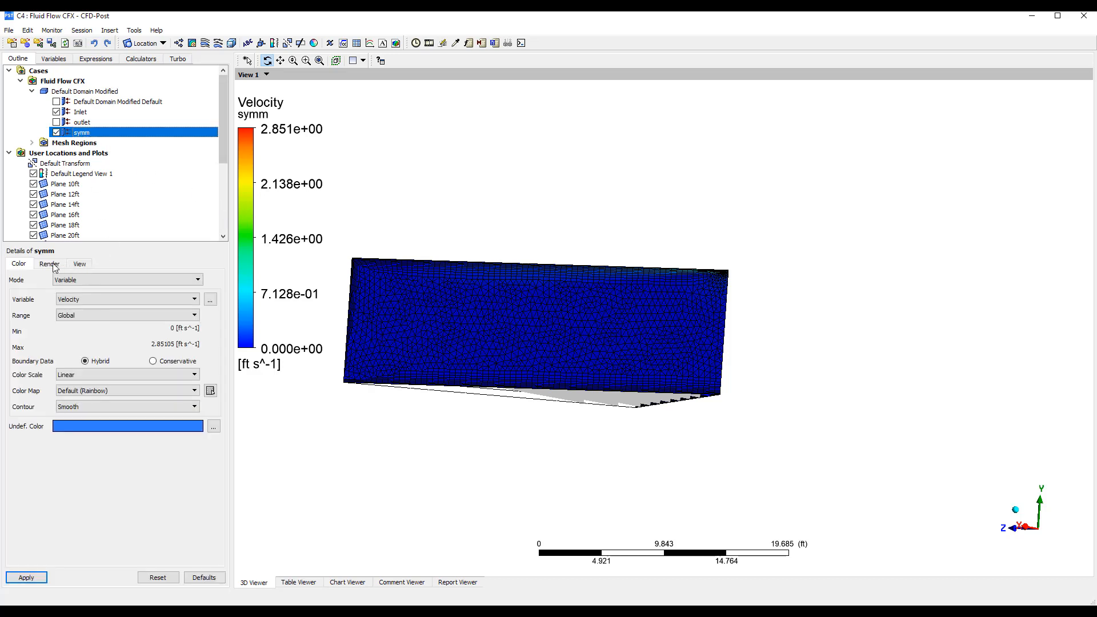
click(50, 264)
click(38, 574)
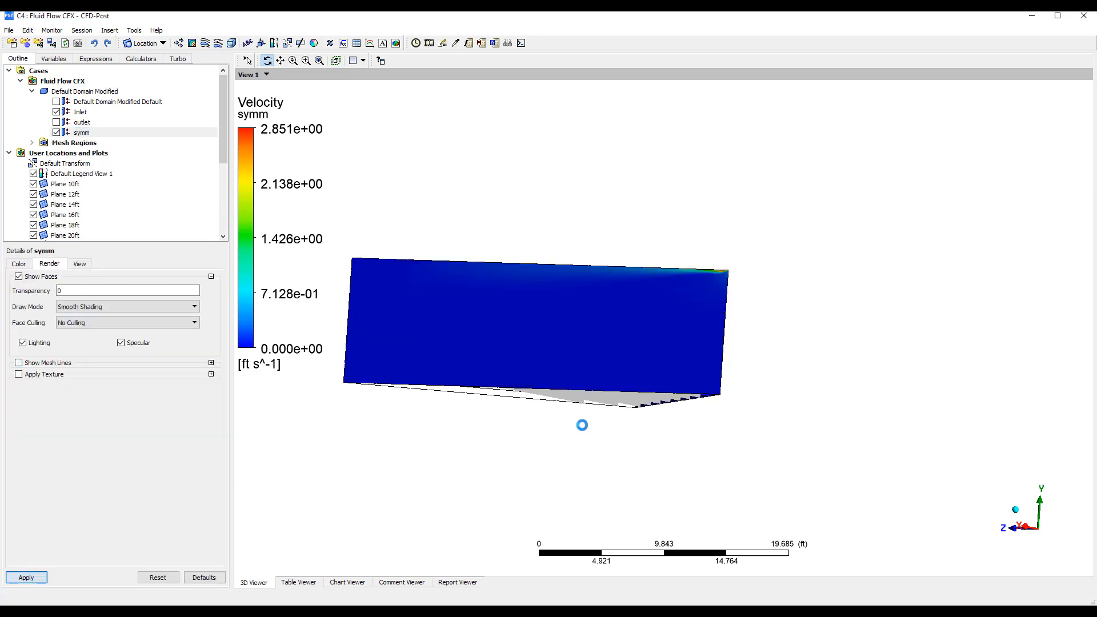
Examine the velocity distribution on the symm boundary near the ceiling inlet corner
scroll(709, 296, up, 6)
ctrl+middle_drag(711, 298, 660, 495)
middle_drag(753, 360, 753, 364)
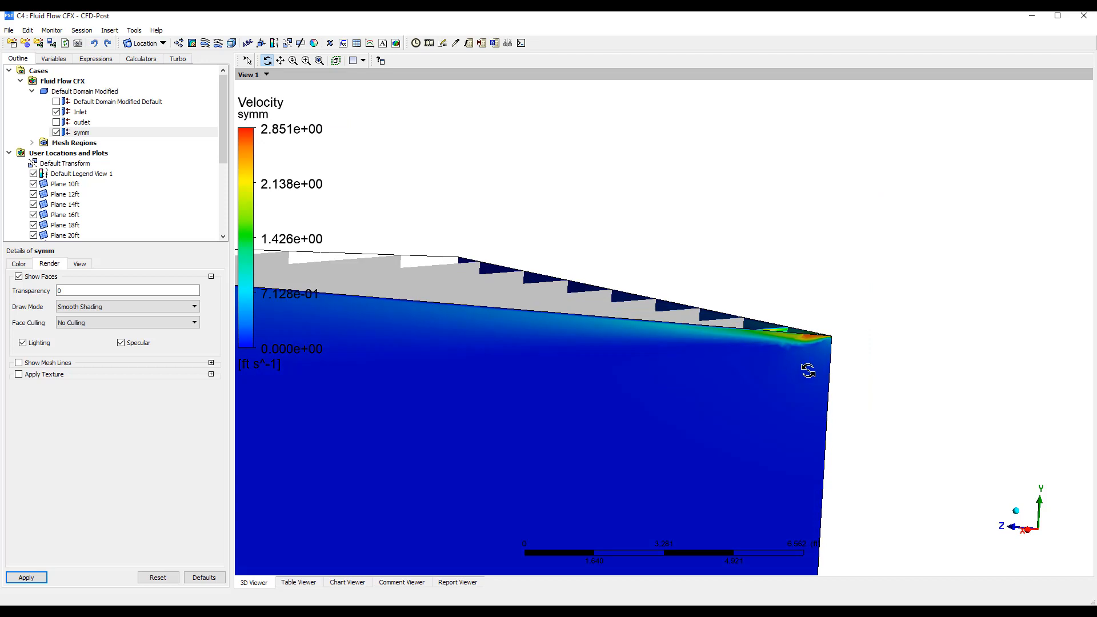
scroll(870, 318, up, 6)
ctrl+middle_drag(869, 318, 772, 335)
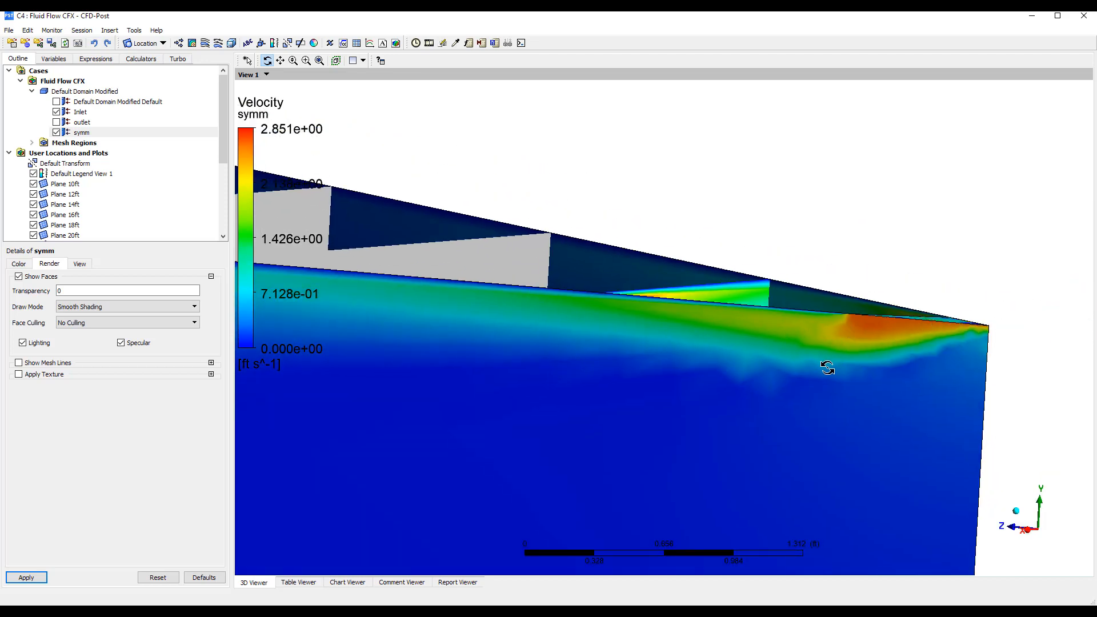
scroll(825, 367, down, 3)
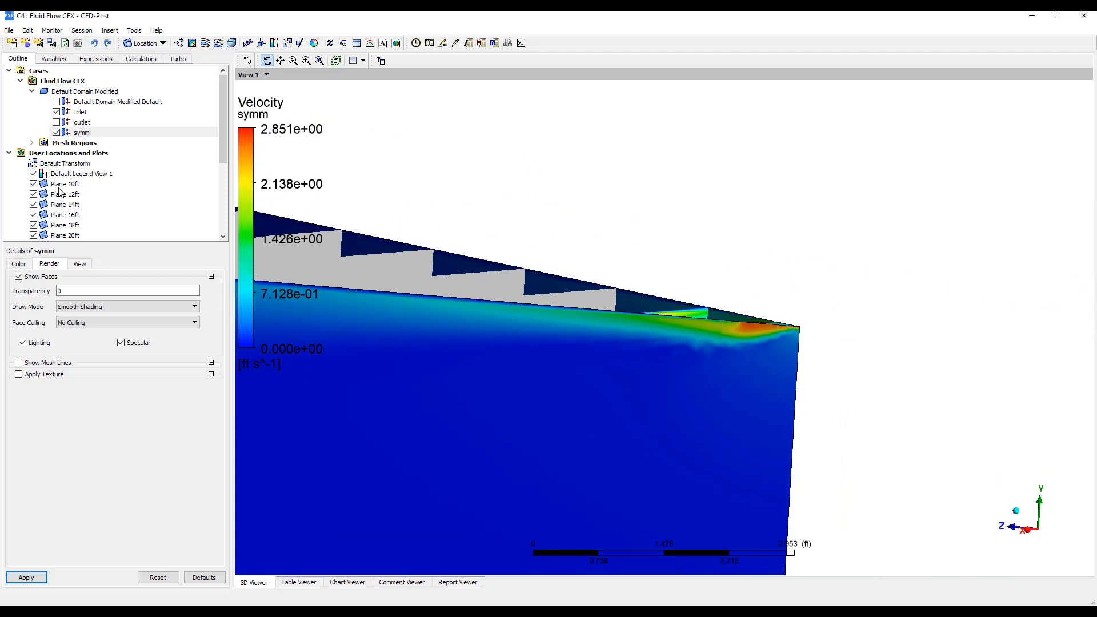
Create a velocity vector plot located on the Inlet boundary, keeping vertex sampling and a reduction factor of 1
scroll(60, 192, down, 4)
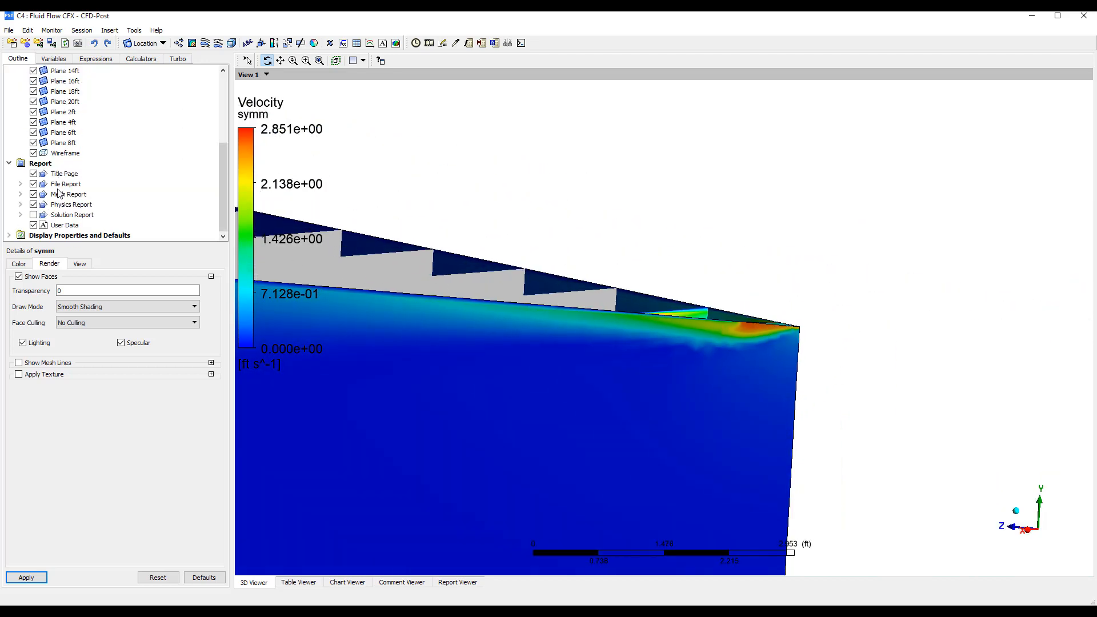
click(178, 43)
click(209, 91)
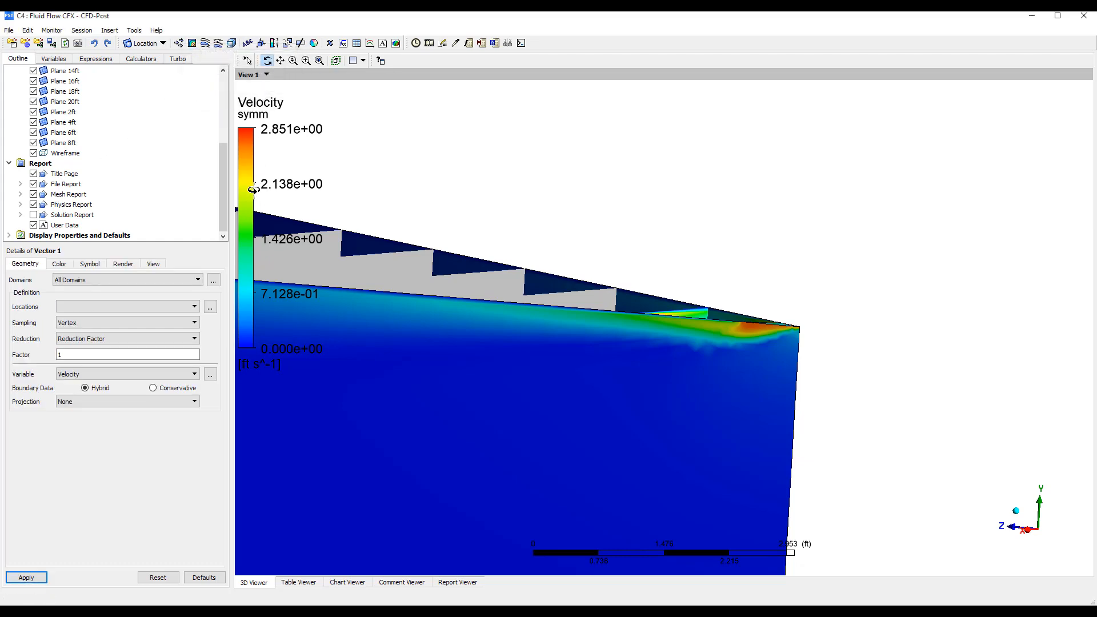
click(146, 307)
click(135, 324)
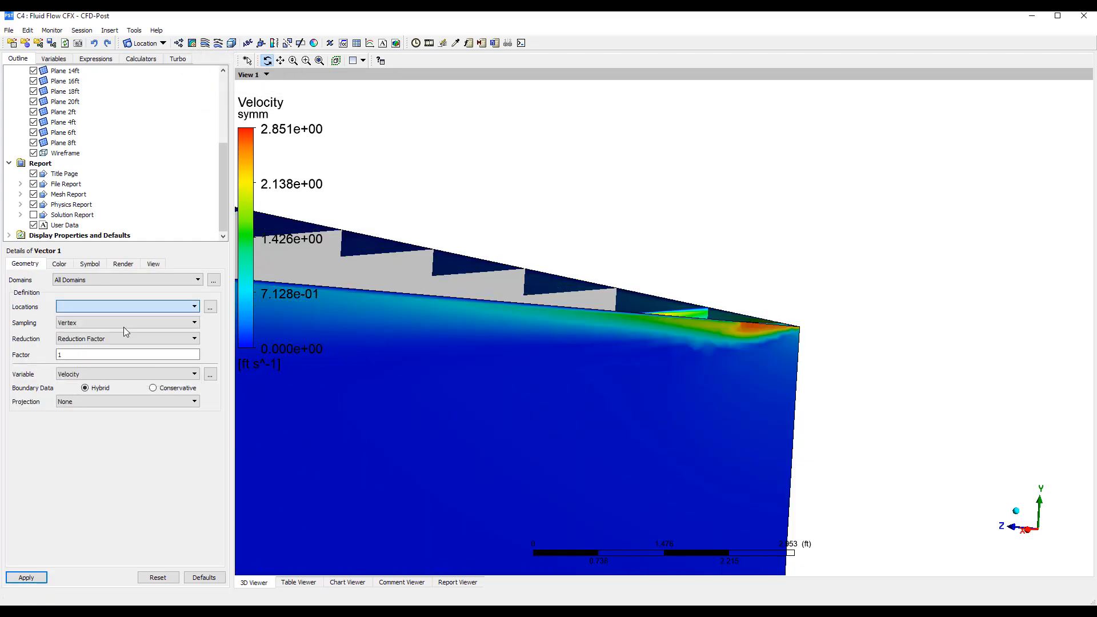
click(29, 578)
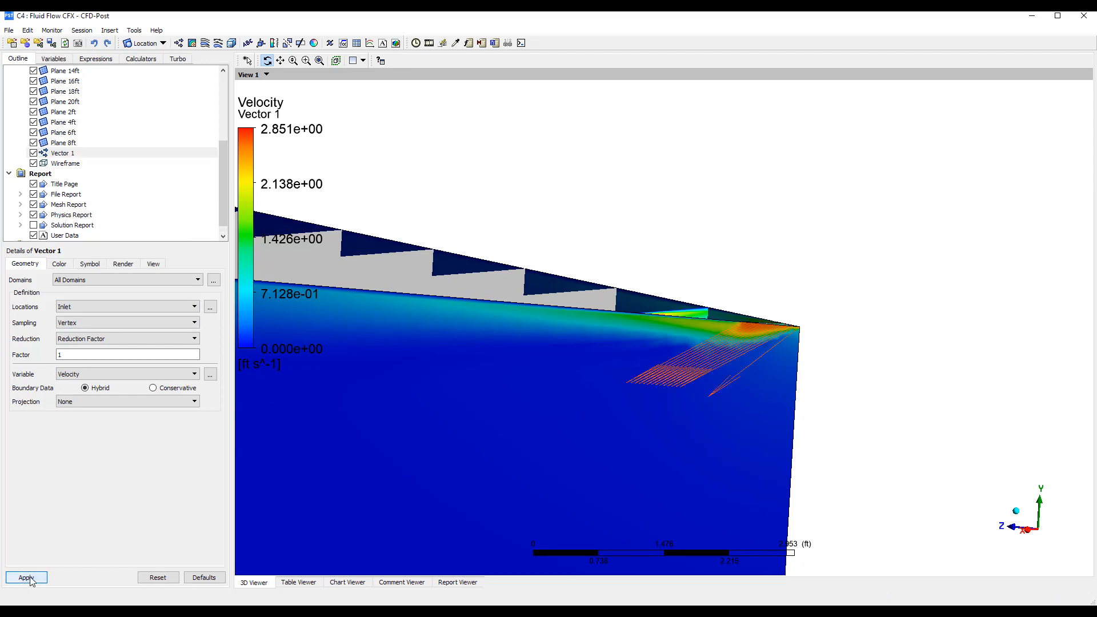
Examine the direction of the inlet velocity vectors and the surrounding jet along the ceiling from several angles
drag(747, 356, 791, 351)
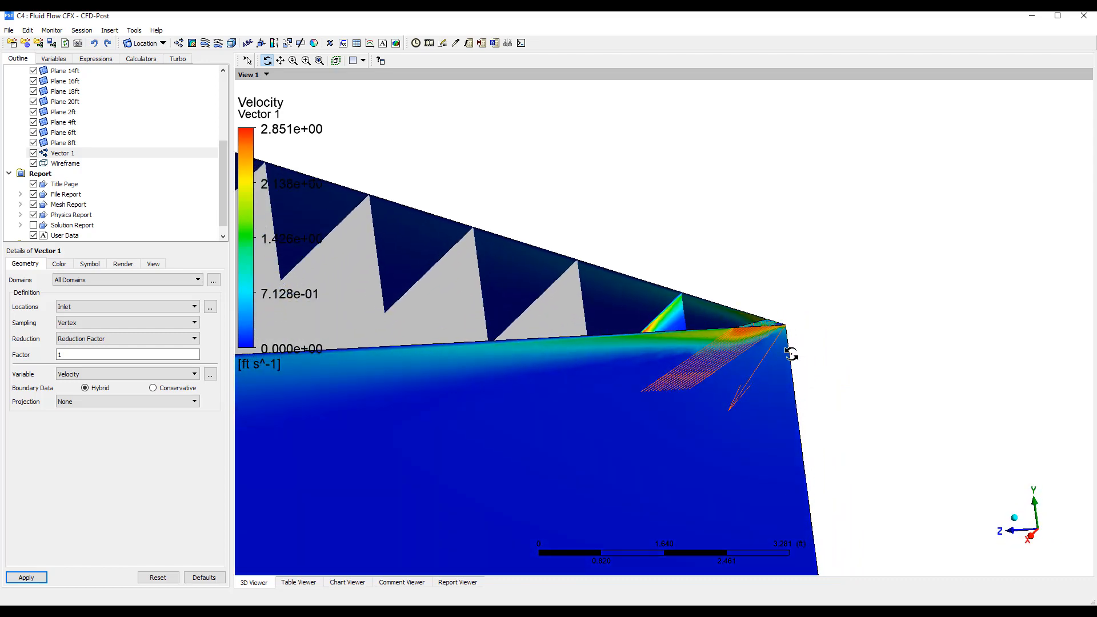
right_drag(772, 306, 831, 354)
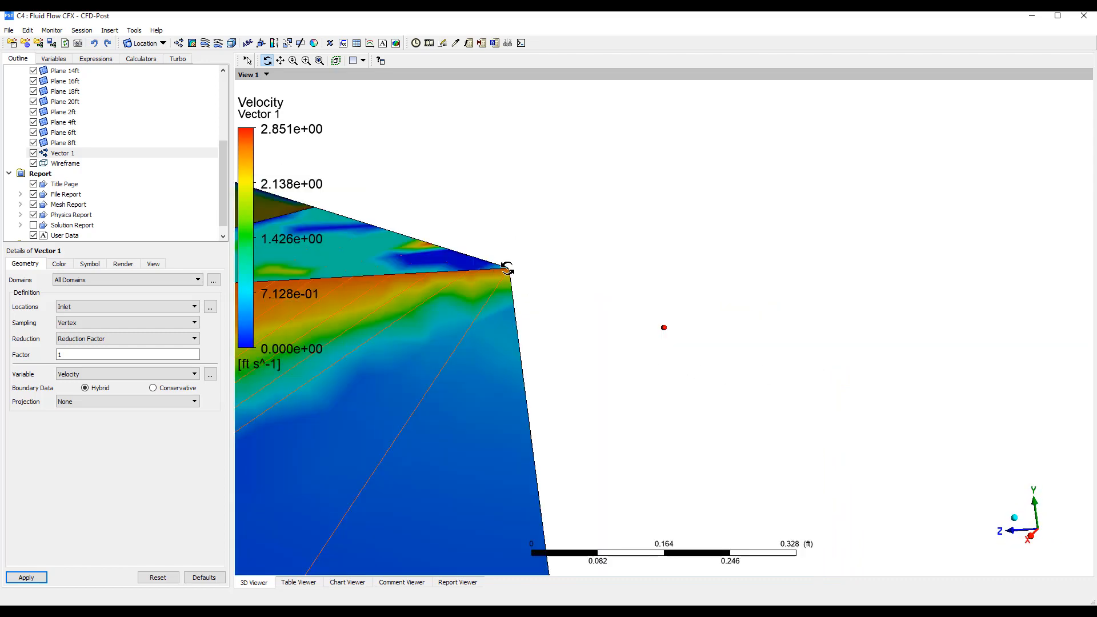
scroll(504, 283, down, 2)
scroll(502, 293, down, 3)
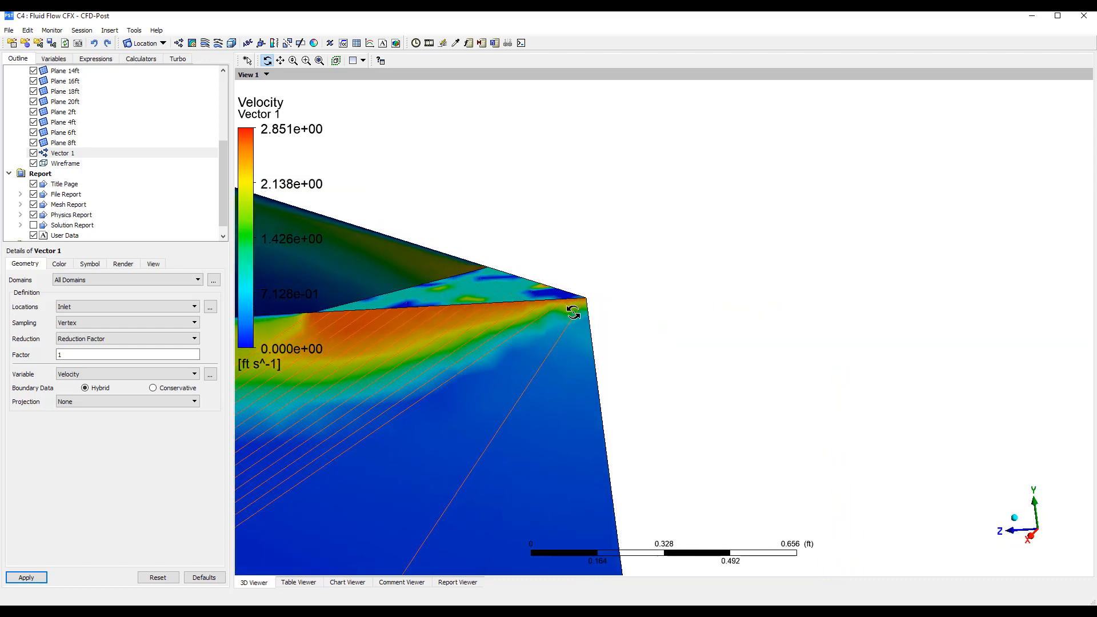
drag(572, 326, 743, 309)
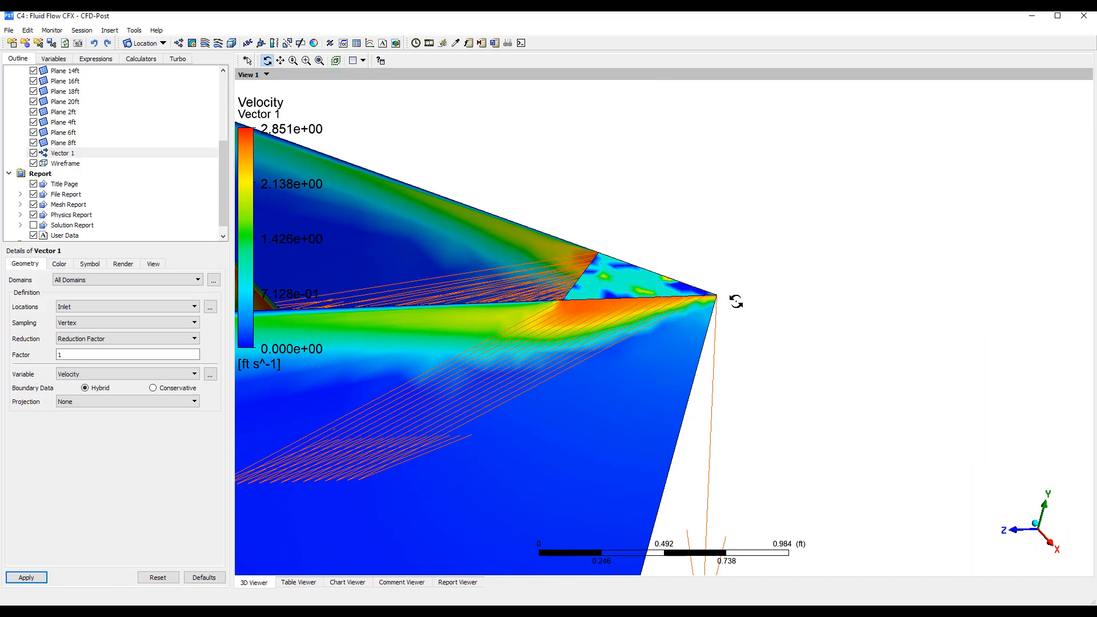
middle_drag(617, 384, 847, 321)
scroll(846, 322, down, 2)
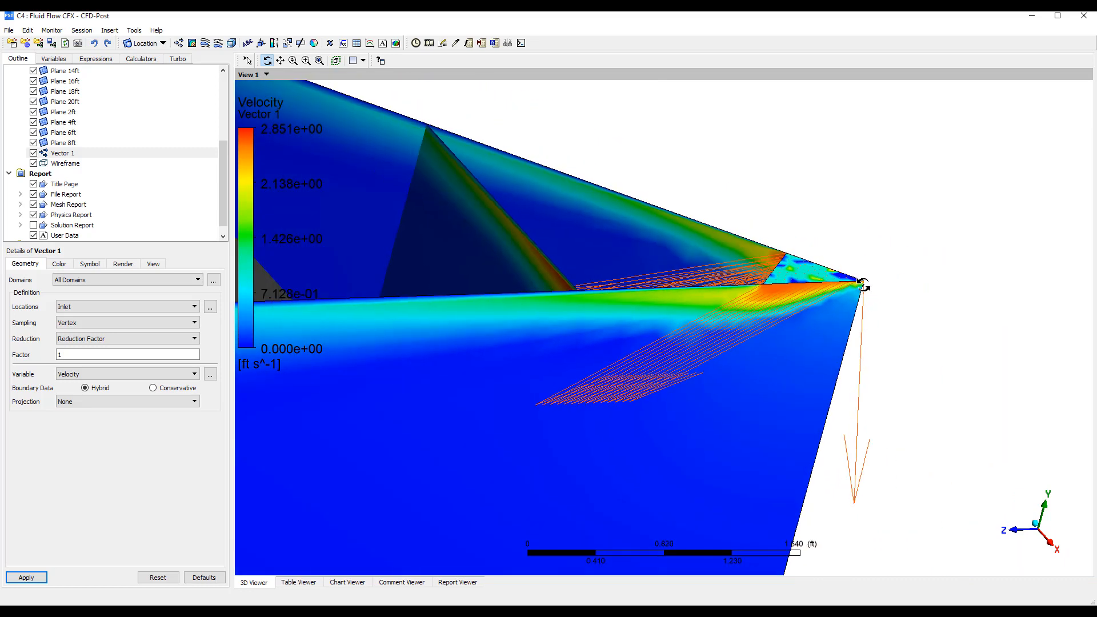
drag(864, 279, 809, 287)
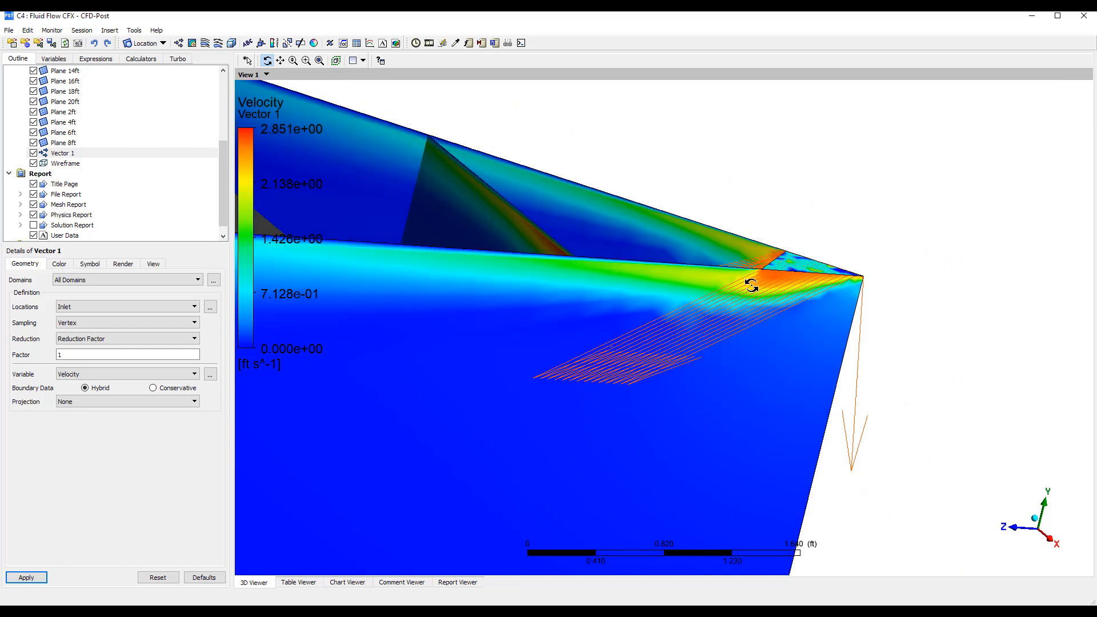
ctrl+middle_drag(690, 303, 846, 309)
scroll(854, 336, down, 3)
ctrl+middle_drag(751, 329, 862, 421)
ctrl+middle_drag(583, 362, 703, 472)
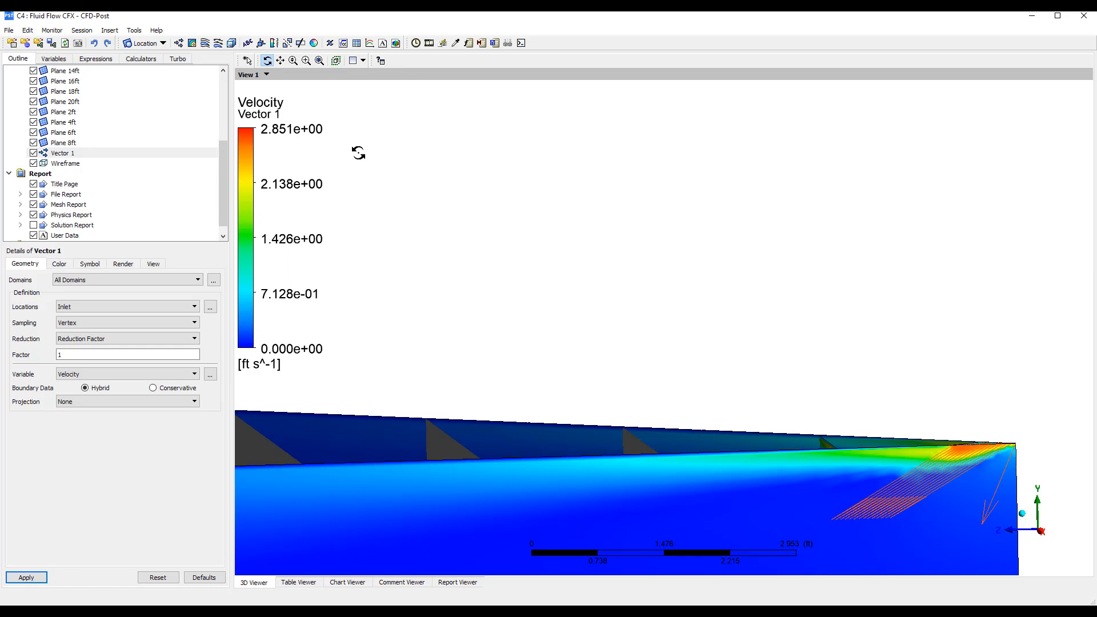
drag(811, 358, 883, 401)
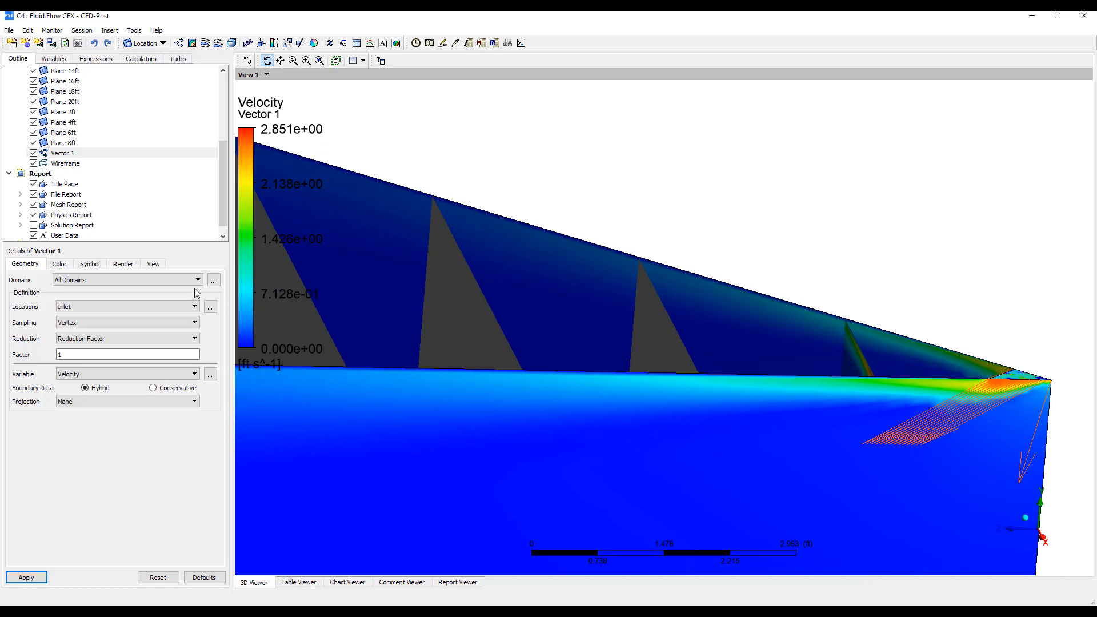
Hide the inlet vector plot and the symm boundary to expose the planes across the room
click(33, 152)
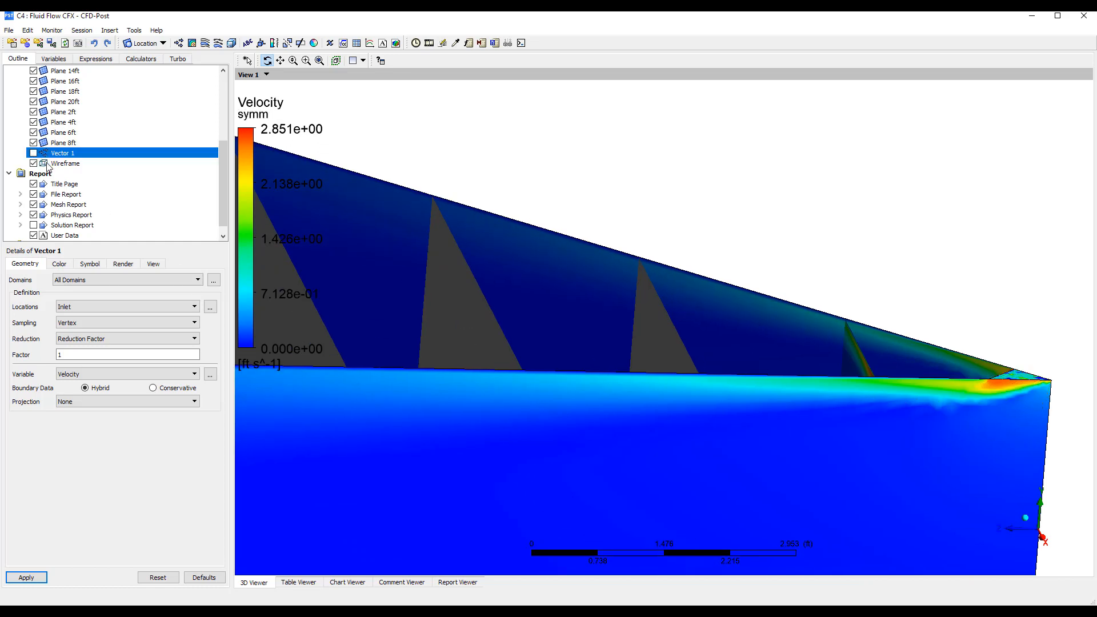
click(57, 121)
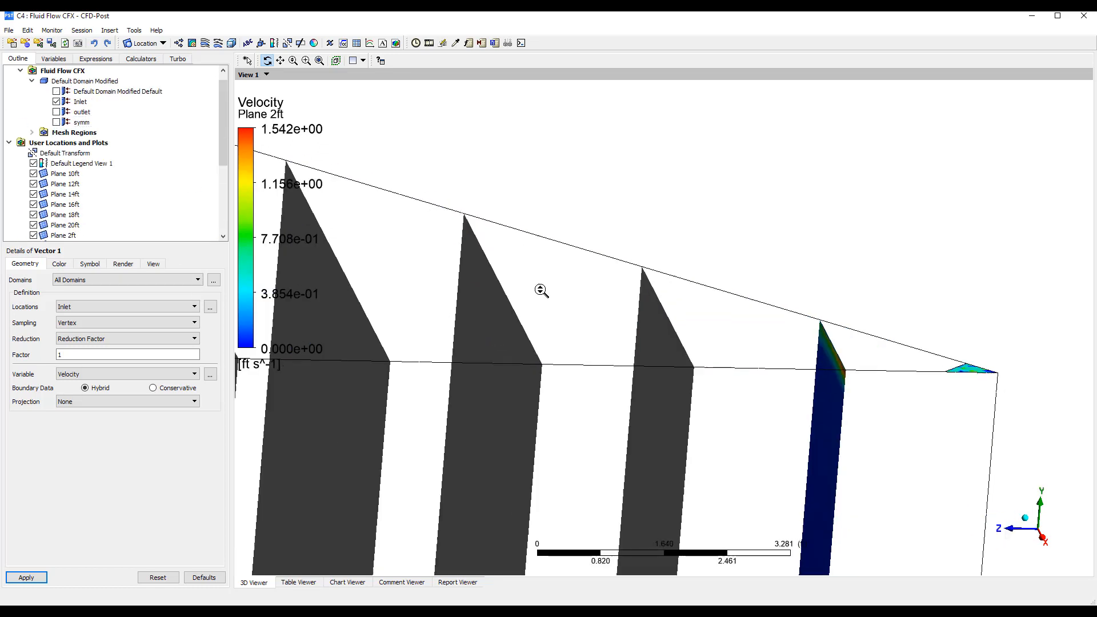
scroll(536, 335, down, 3)
drag(547, 342, 909, 301)
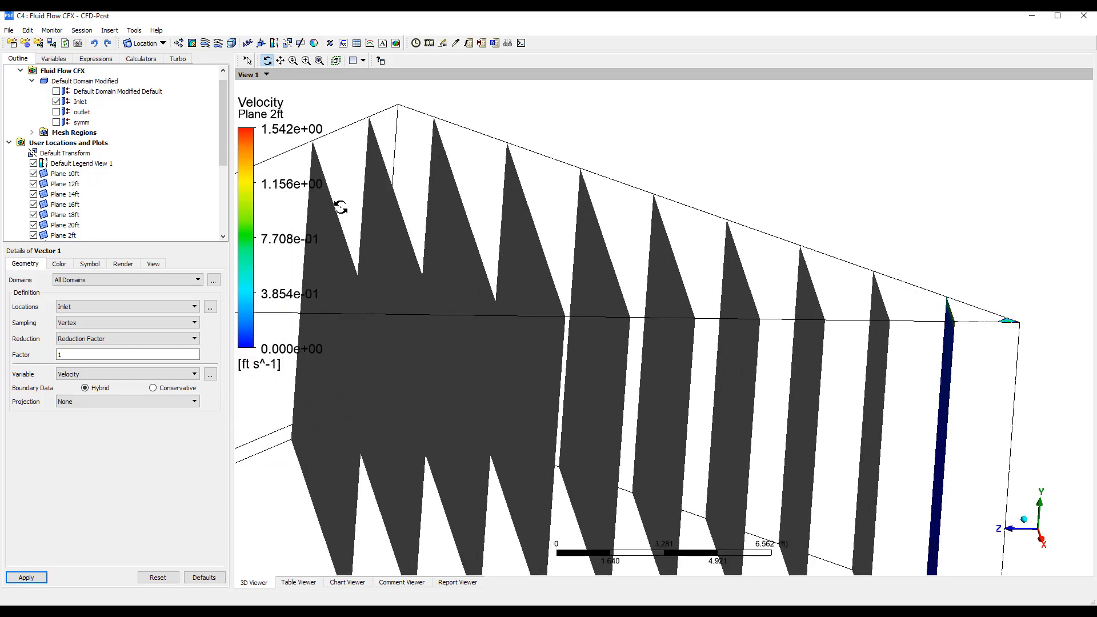
drag(395, 271, 393, 270)
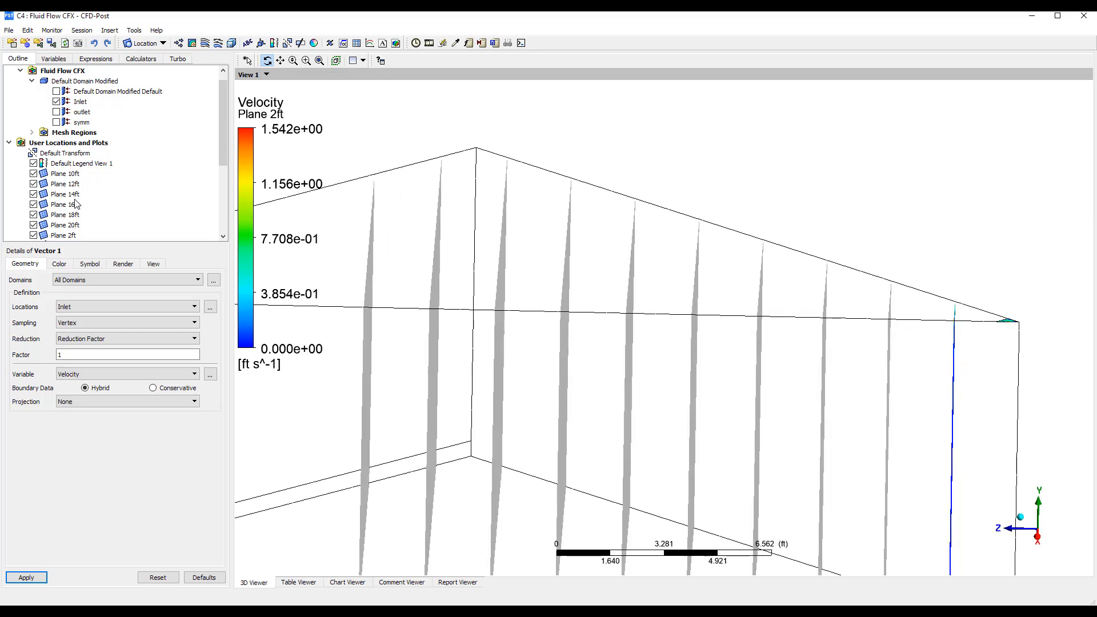
Color Plane 4ft by the Velocity variable and inspect it alongside Plane 2ft
scroll(76, 205, down, 3)
drag(826, 369, 481, 327)
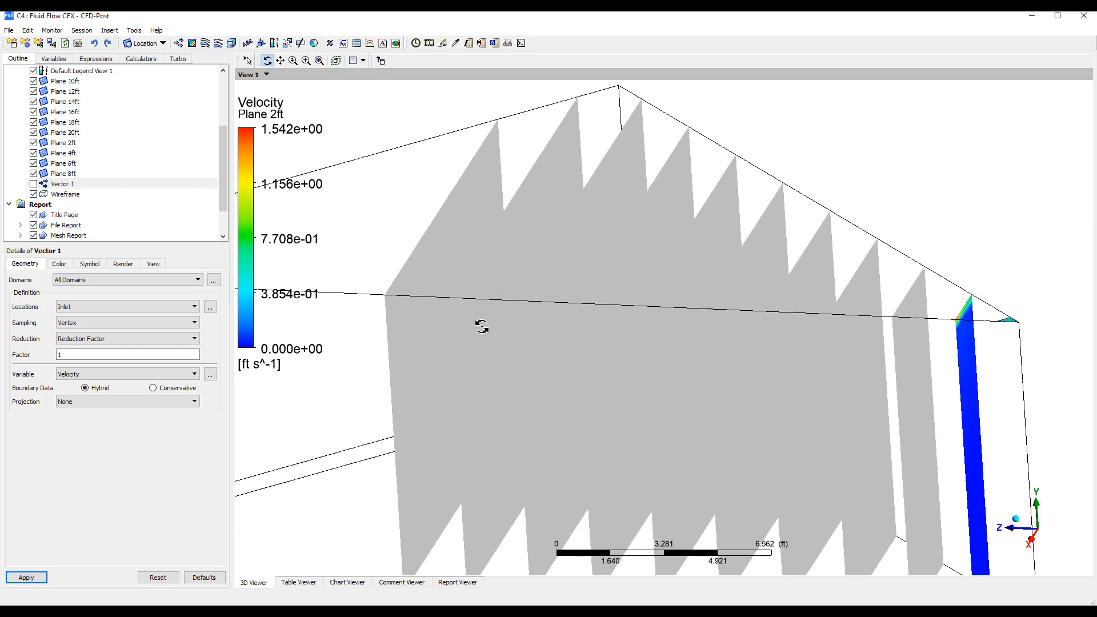
click(66, 153)
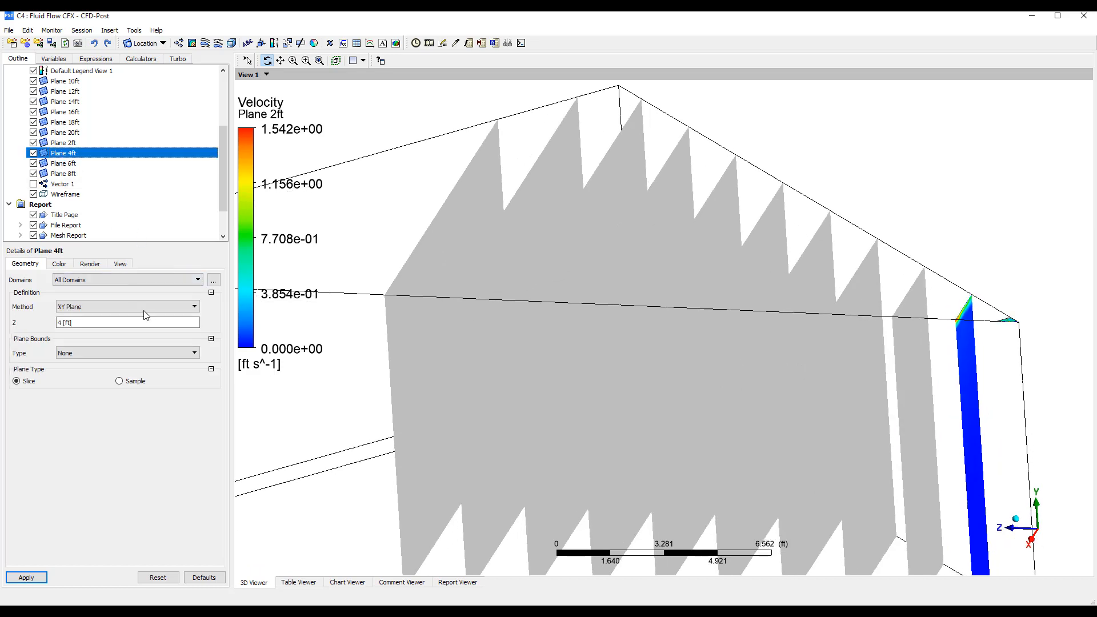
click(59, 264)
click(98, 280)
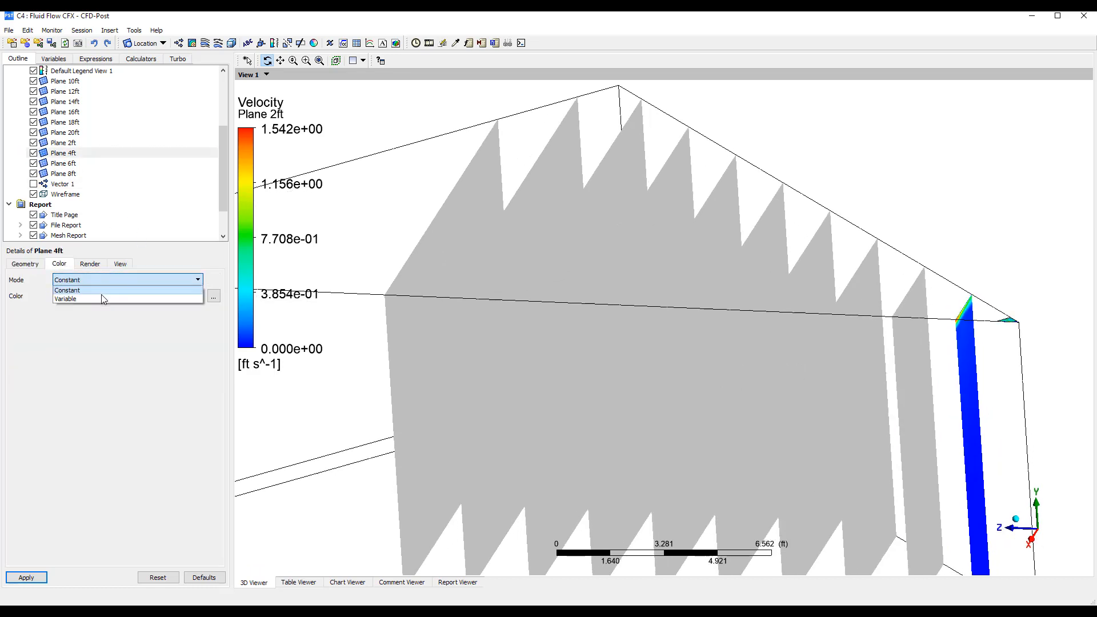
click(101, 297)
click(113, 300)
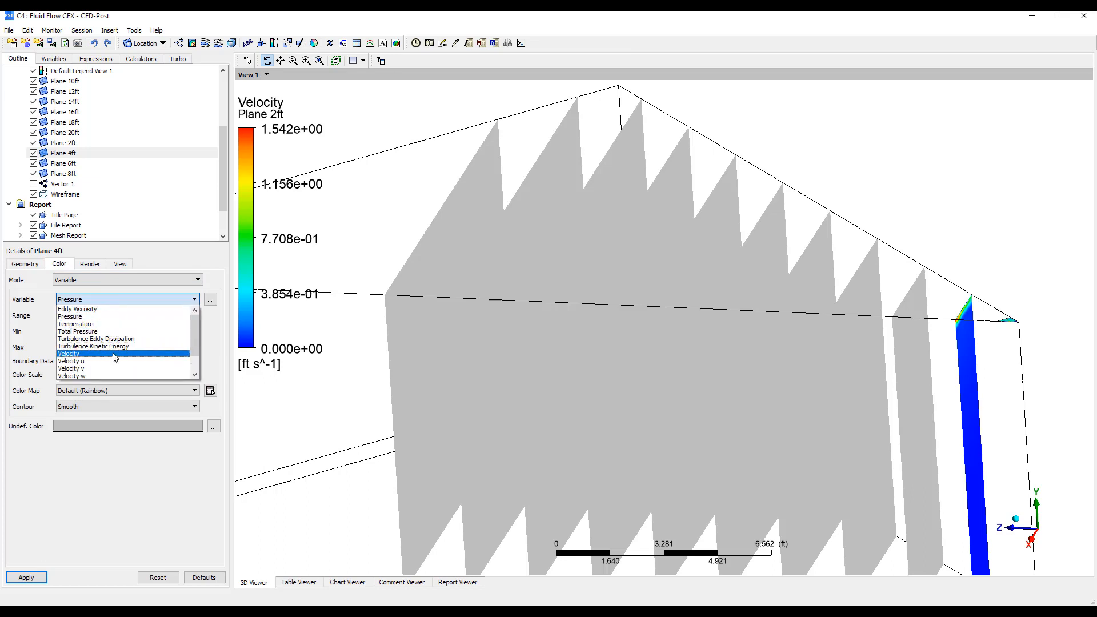
click(86, 352)
click(26, 577)
drag(874, 338, 850, 319)
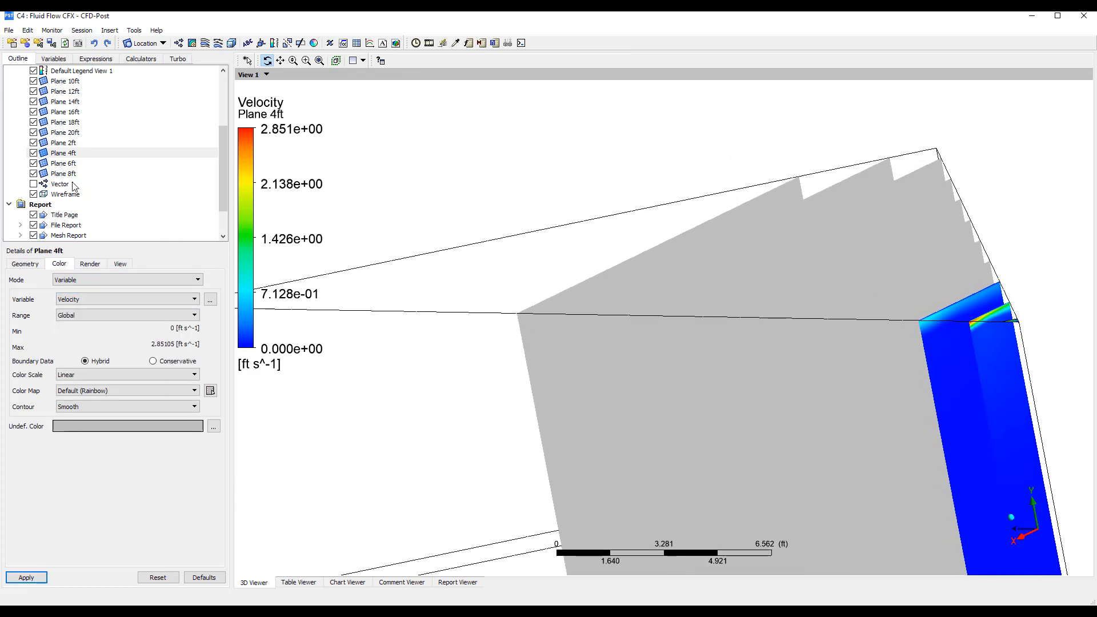
Hide all the section planes from Plane 2ft through Plane 20ft
scroll(45, 164, up, 2)
click(33, 143)
click(33, 153)
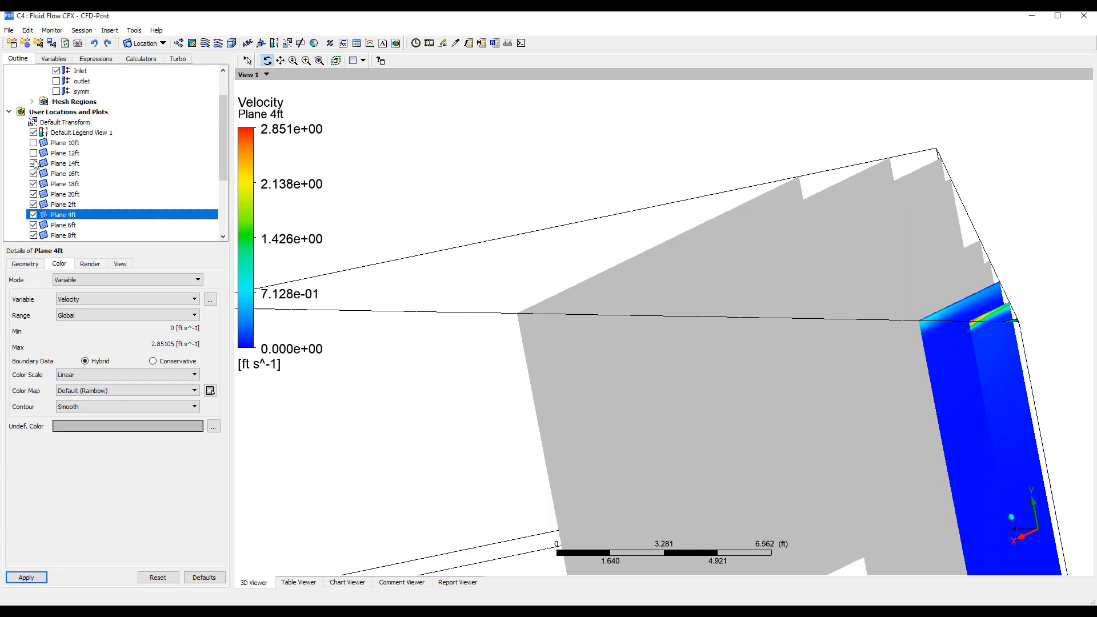
click(34, 164)
click(33, 174)
click(33, 184)
click(33, 195)
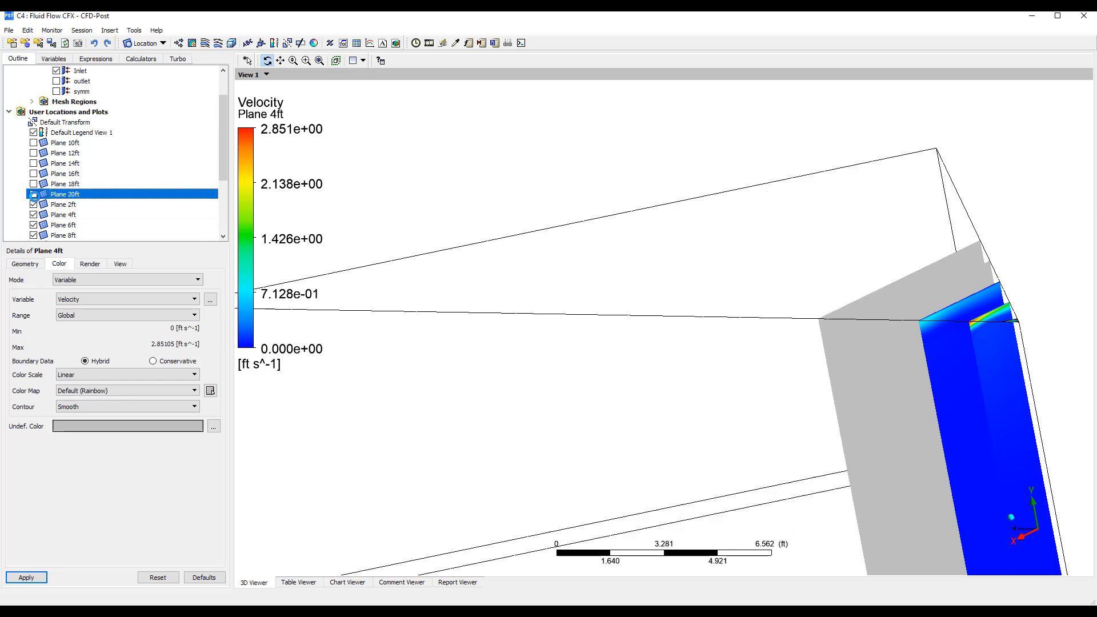
click(33, 205)
click(33, 215)
click(33, 225)
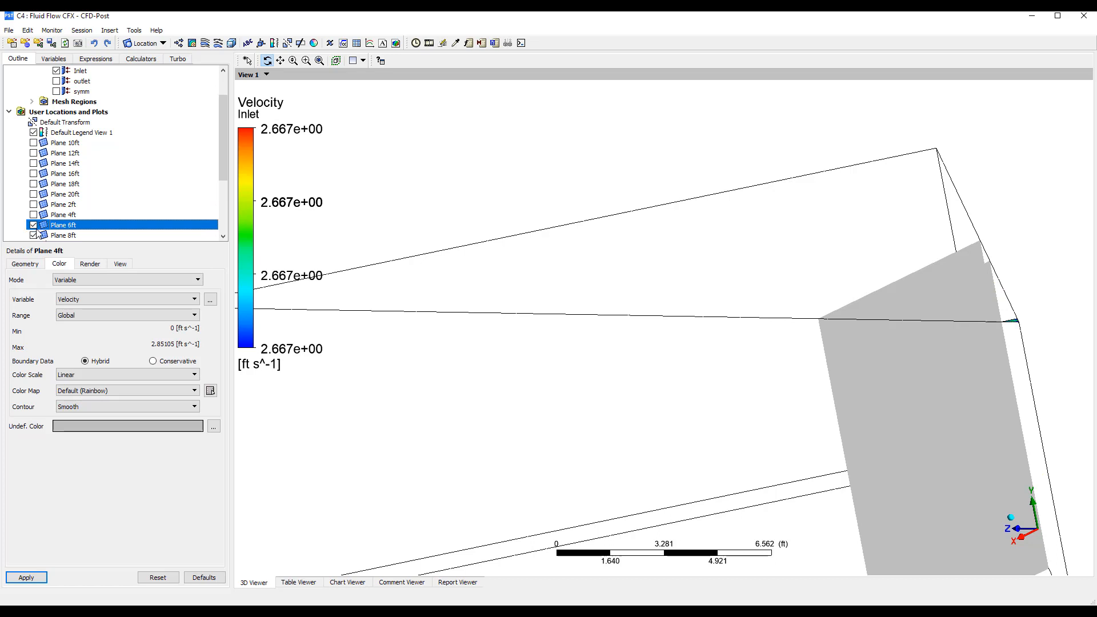
click(33, 235)
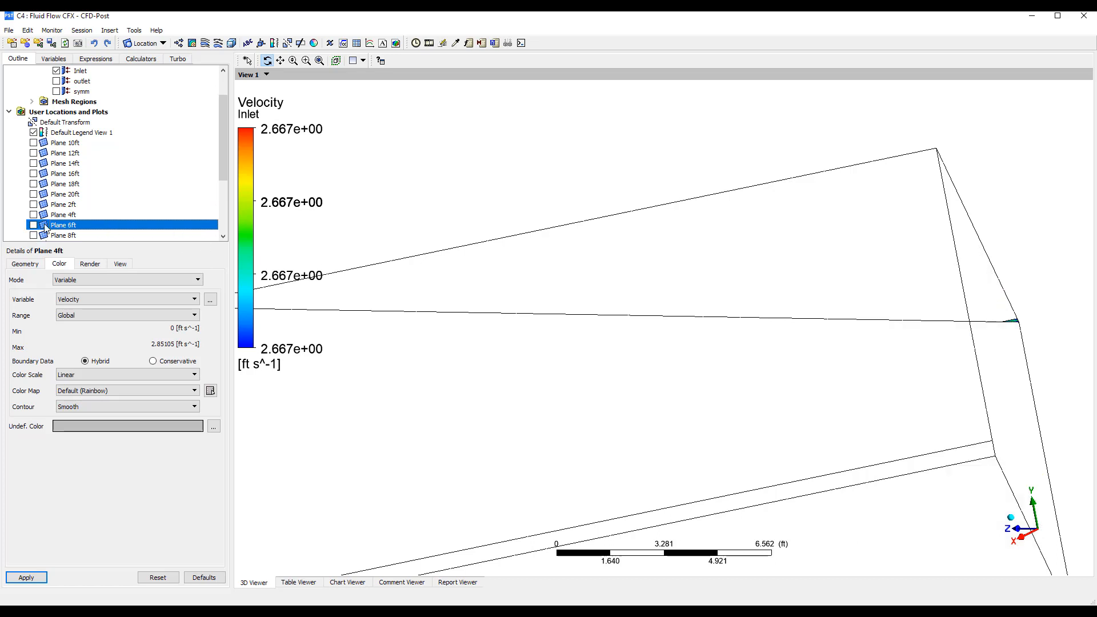
Insert an isosurface with the default name and set its variable to Velocity
scroll(45, 227, down, 2)
click(163, 43)
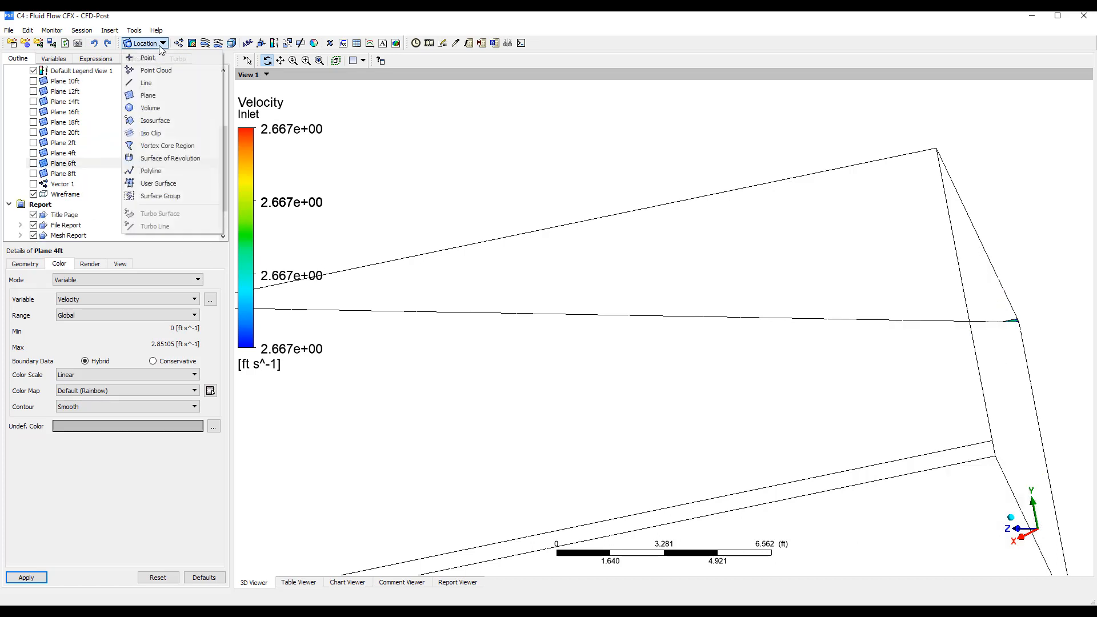
click(169, 120)
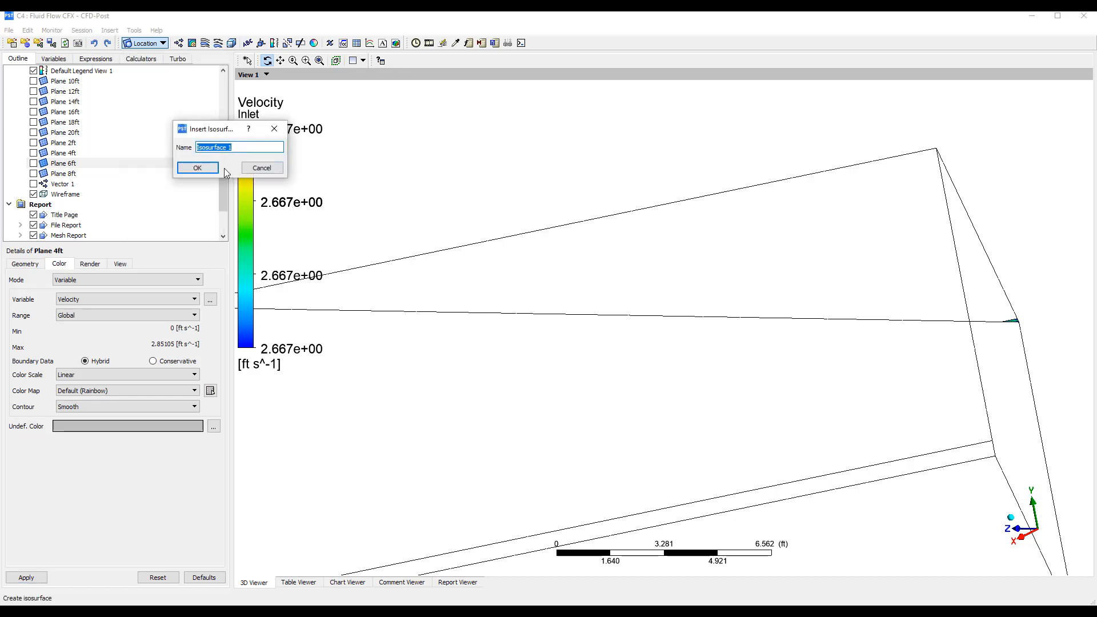
click(206, 170)
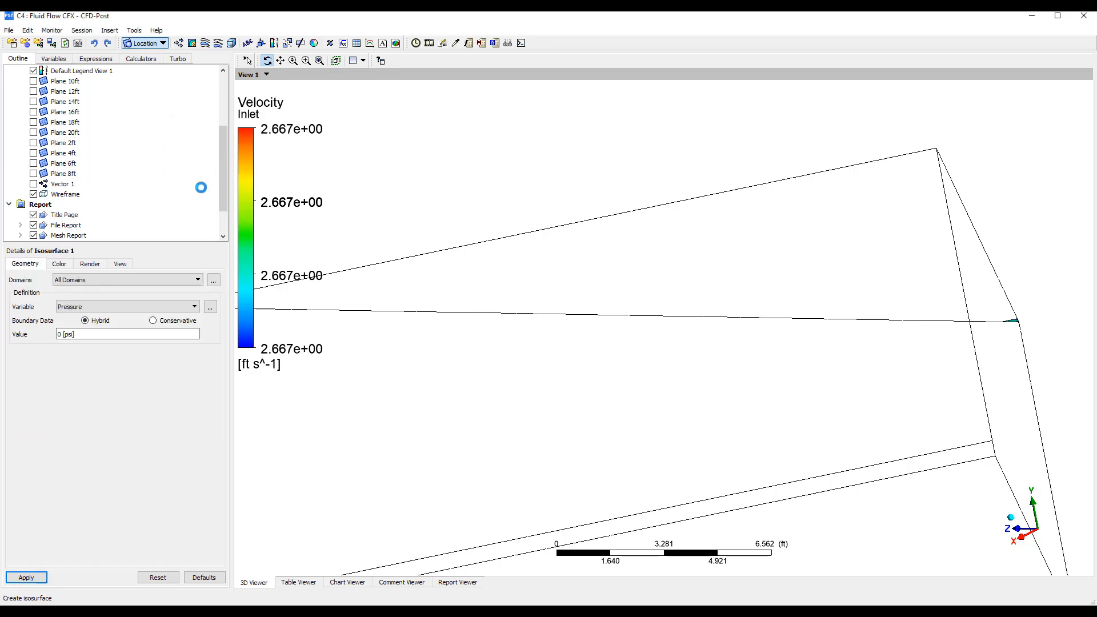
click(165, 307)
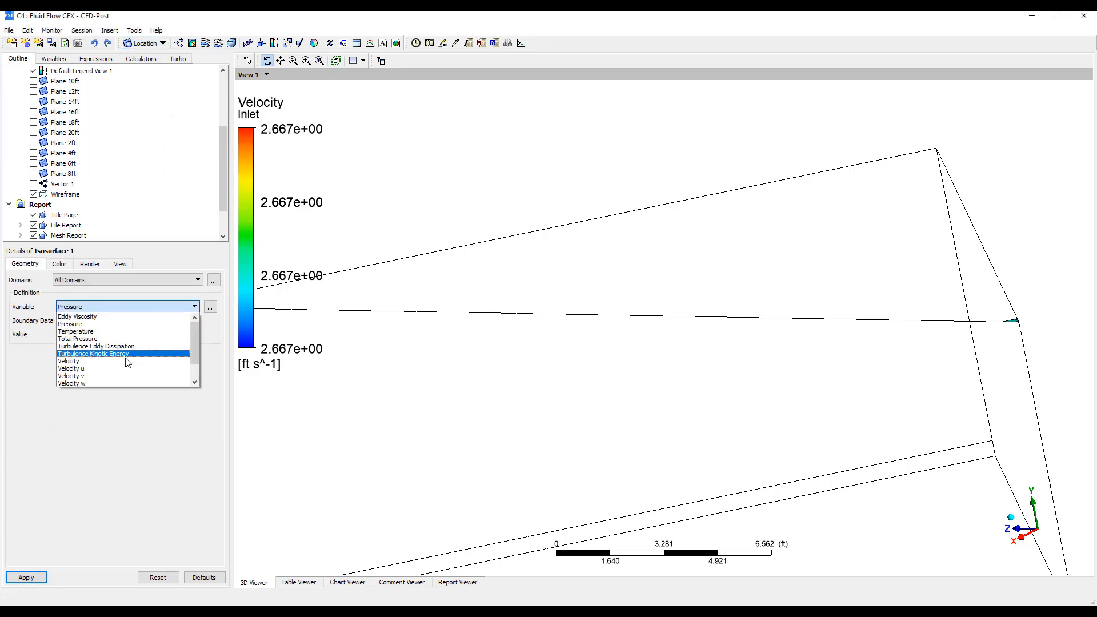
click(126, 367)
click(102, 334)
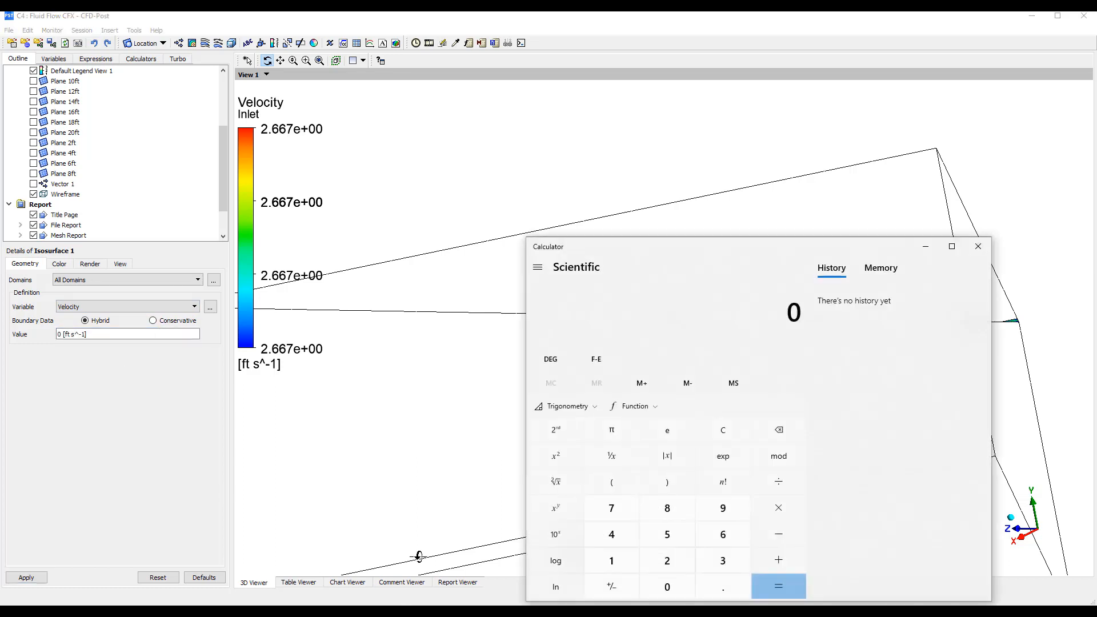
text(50 ÷ 6)
key(Delete)
text(150/60)
key(Return)
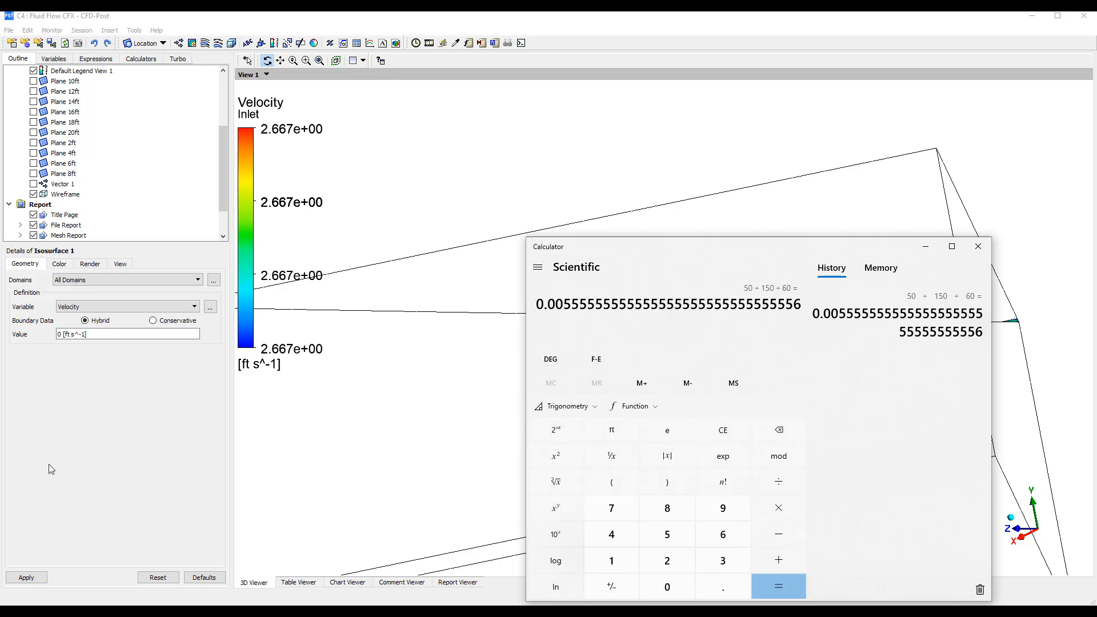
Divide 150 by 60 in Calculator, set the isosurface's velocity value to 2.5 ft/s in CFD-Post and inspect the surface at the diffuser
text(150/60)
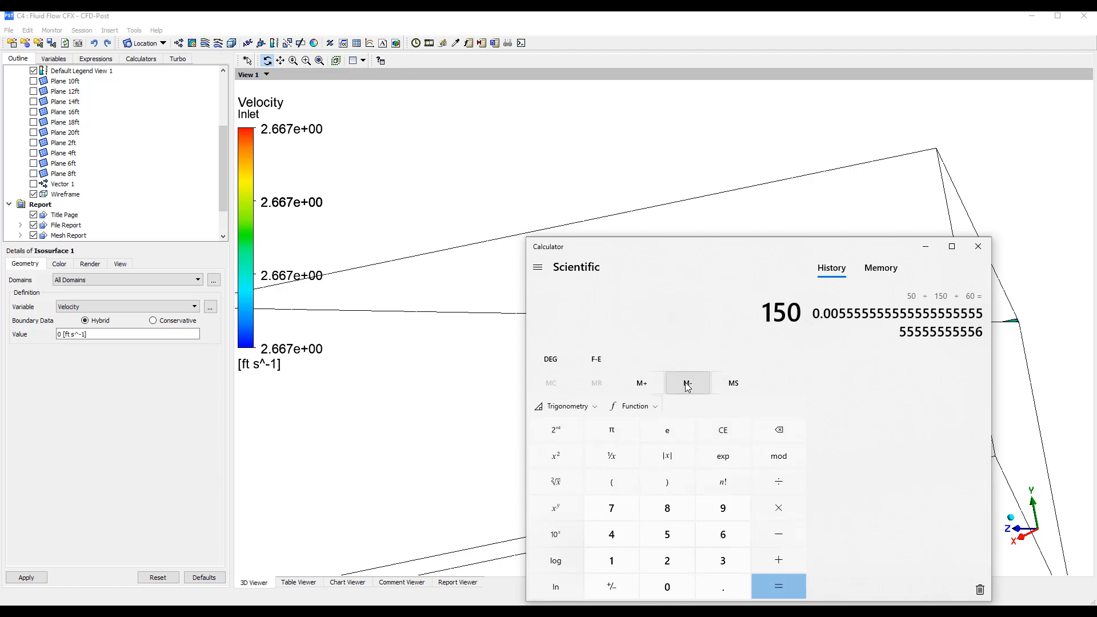
key(Return)
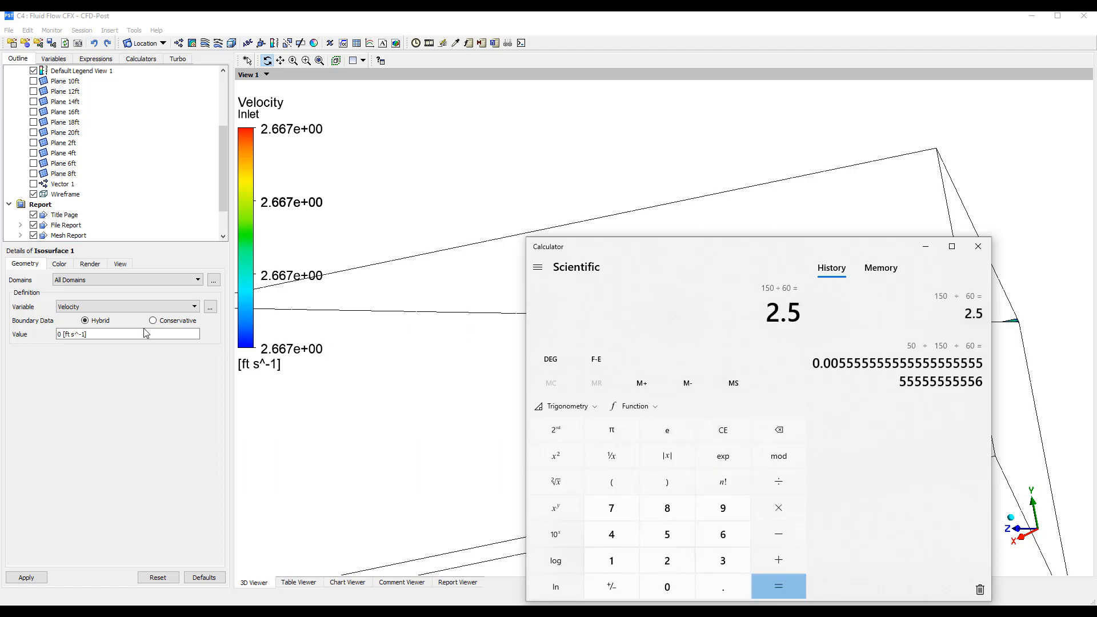
click(146, 333)
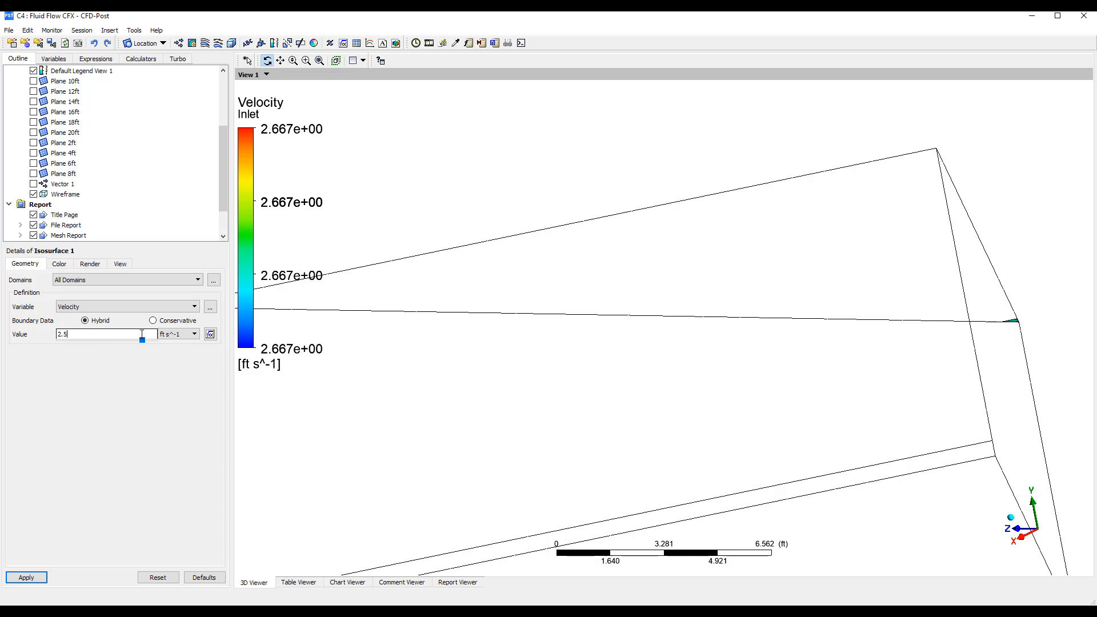
text(2.5)
click(25, 577)
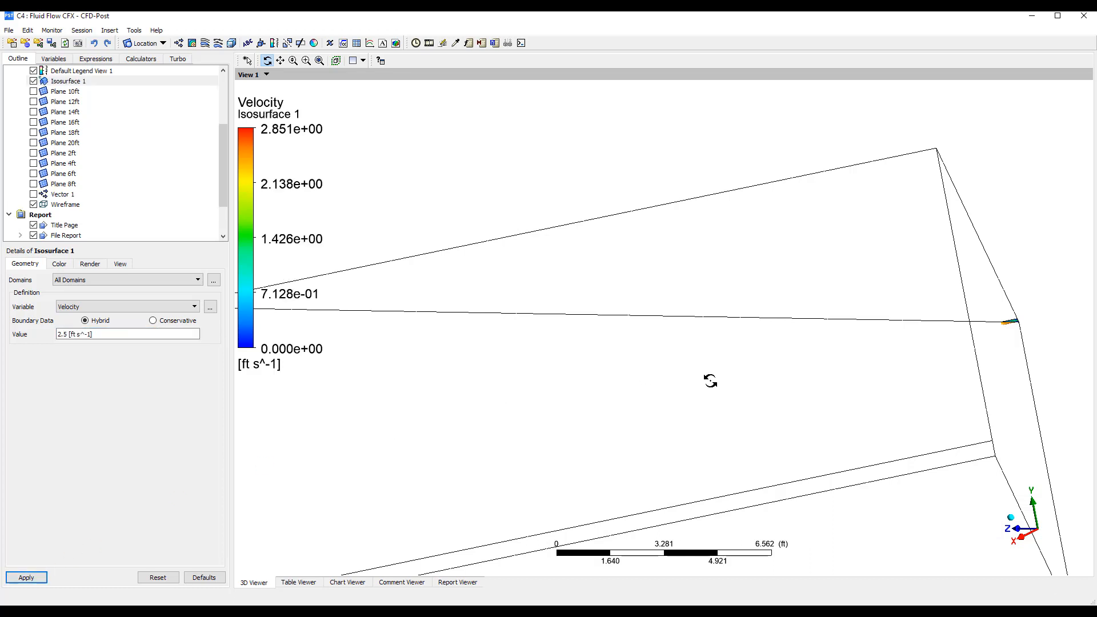
right_drag(984, 296, 1041, 336)
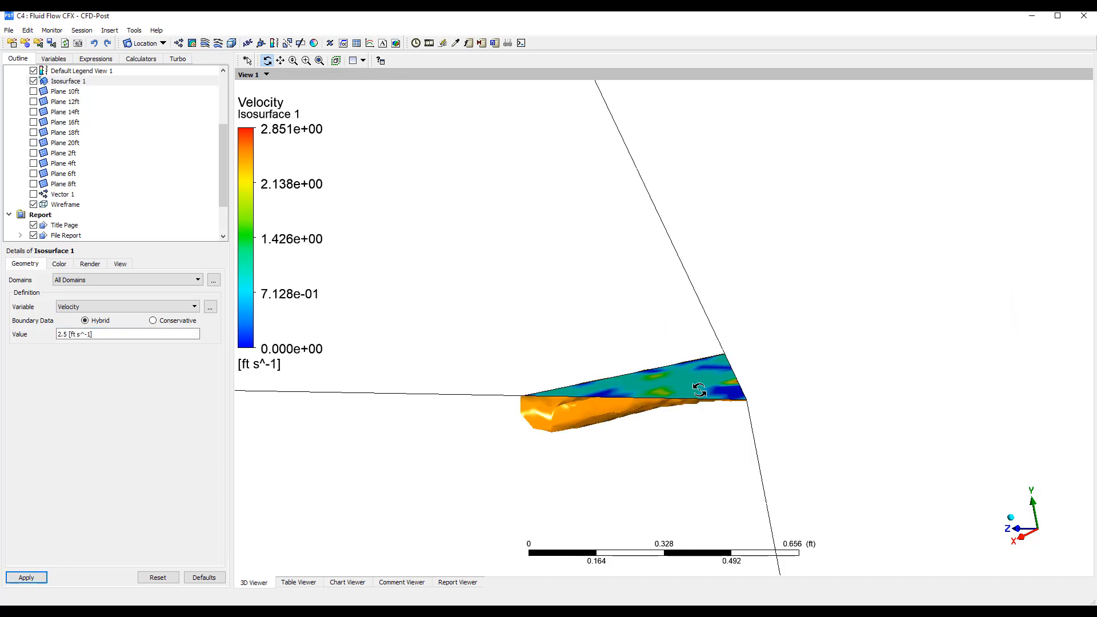
drag(700, 390, 781, 383)
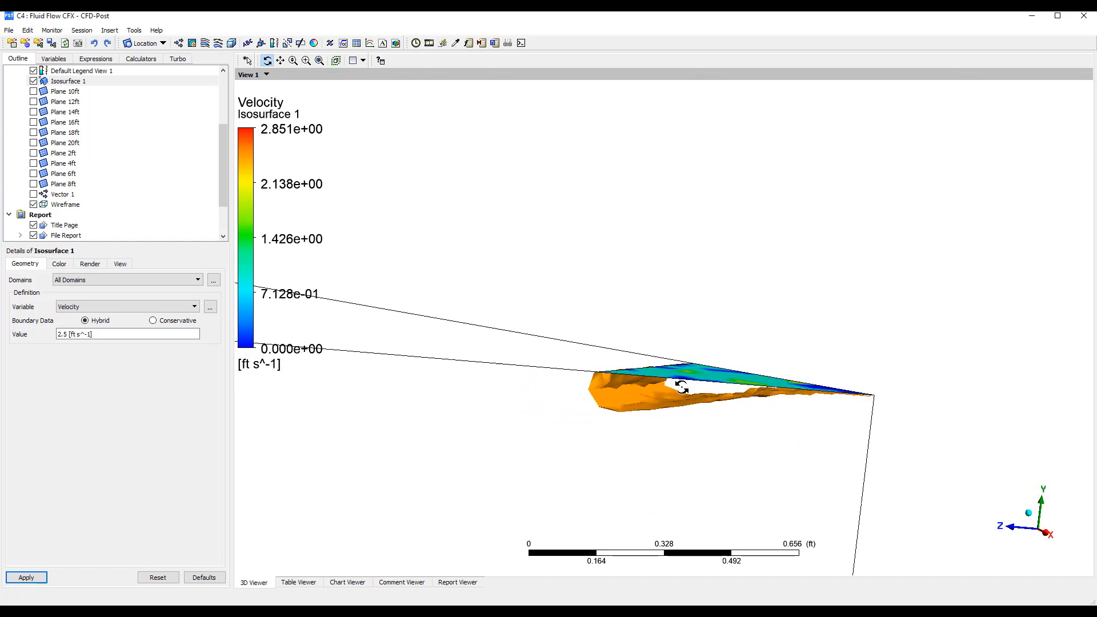
drag(614, 383, 617, 384)
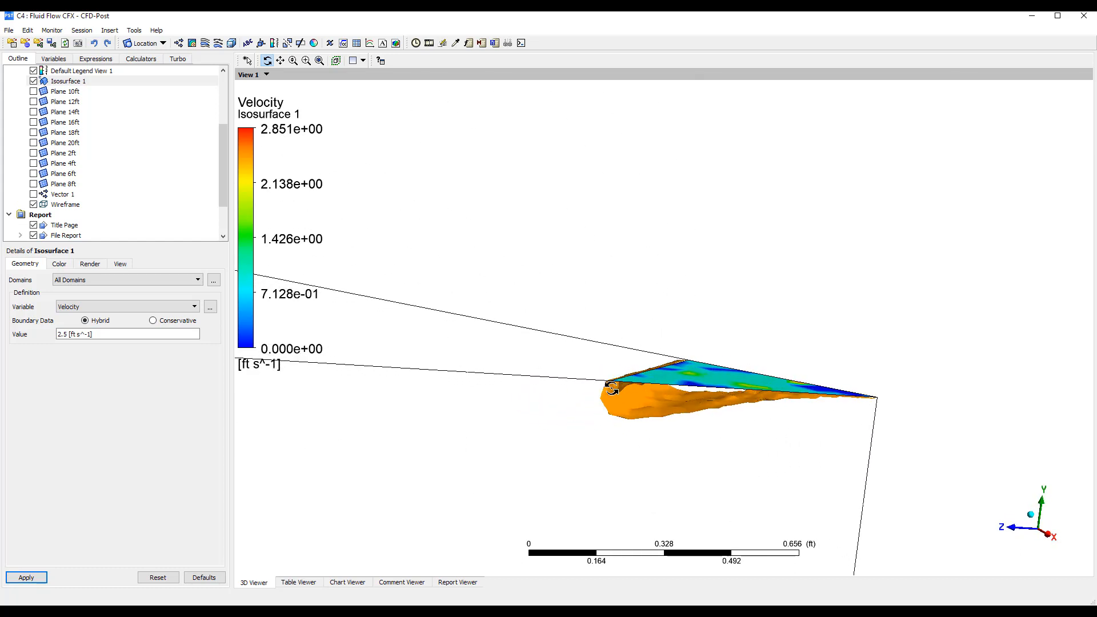
scroll(514, 370, down, 3)
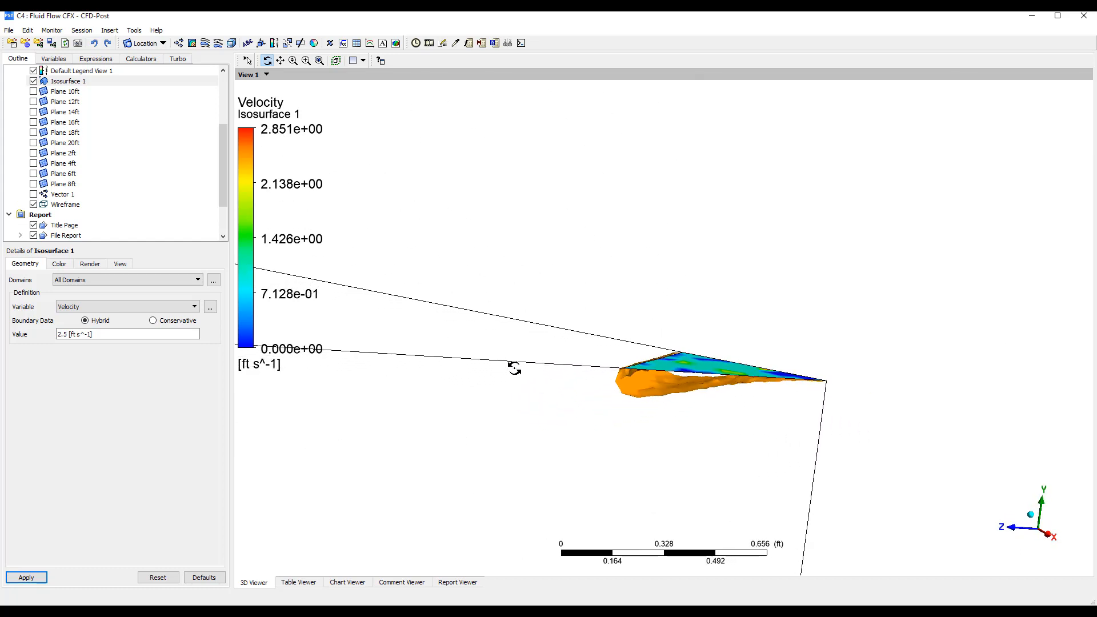
Insert a second isosurface with the default name and set its variable to Velocity
click(153, 45)
click(154, 120)
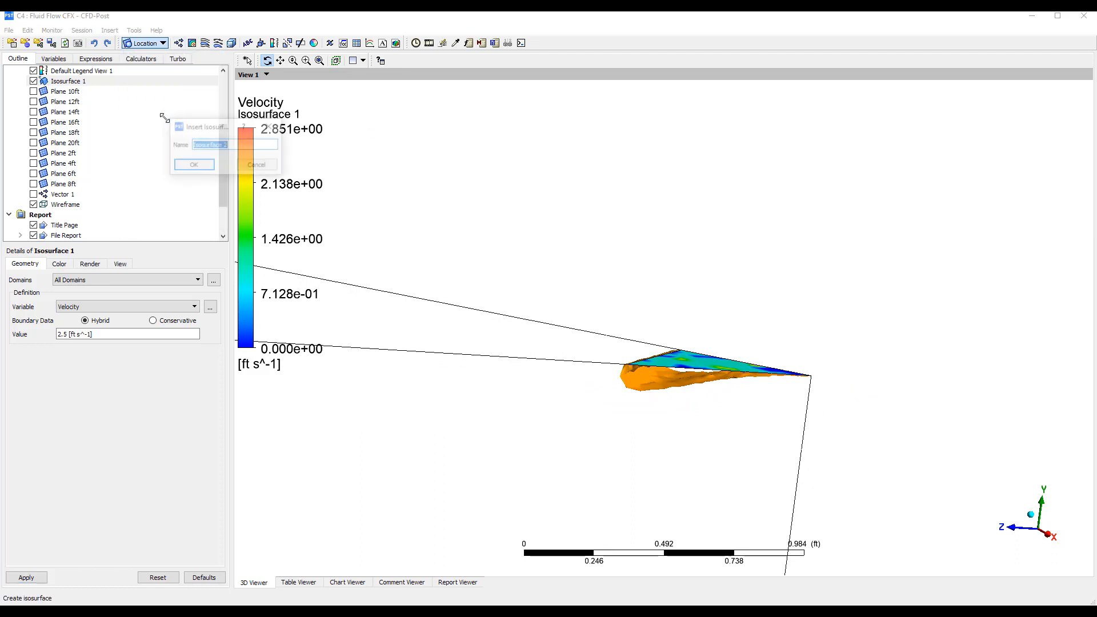
click(212, 166)
click(128, 307)
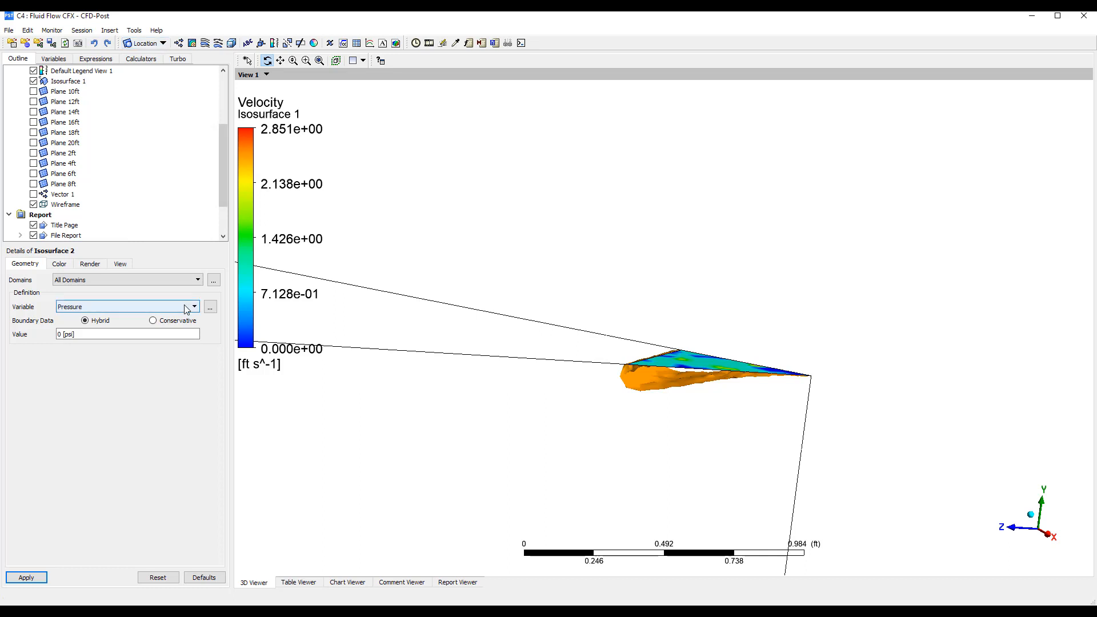
click(123, 361)
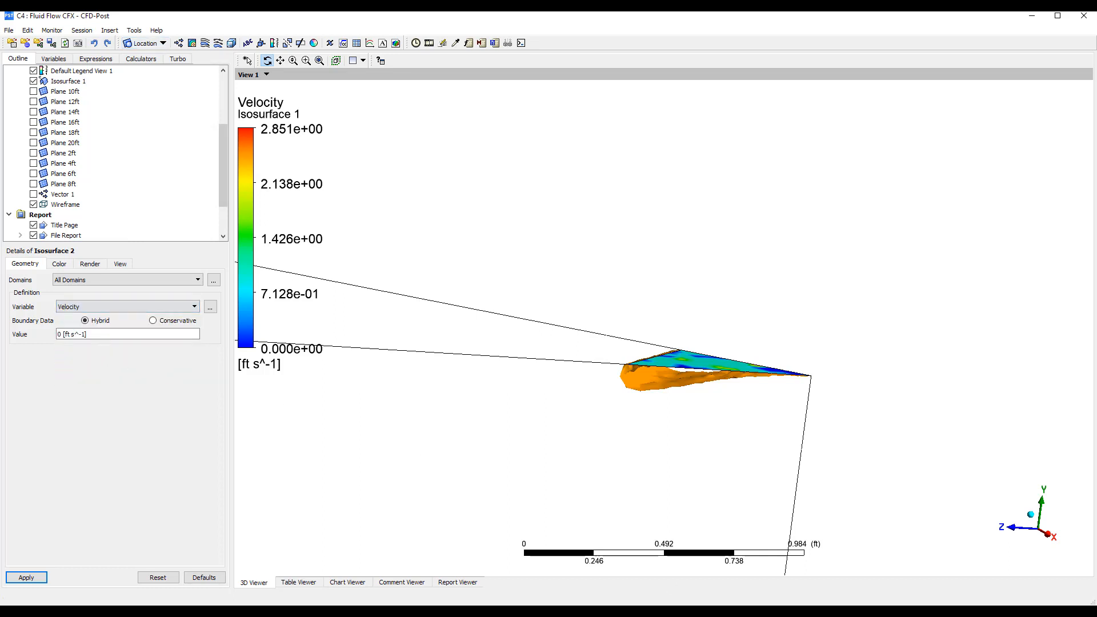
Divide 100 by 60 in Calculator and set the second isosurface's velocity value to 1.667 ft/s in CFD-Post
key(alt+Tab)
text(100)
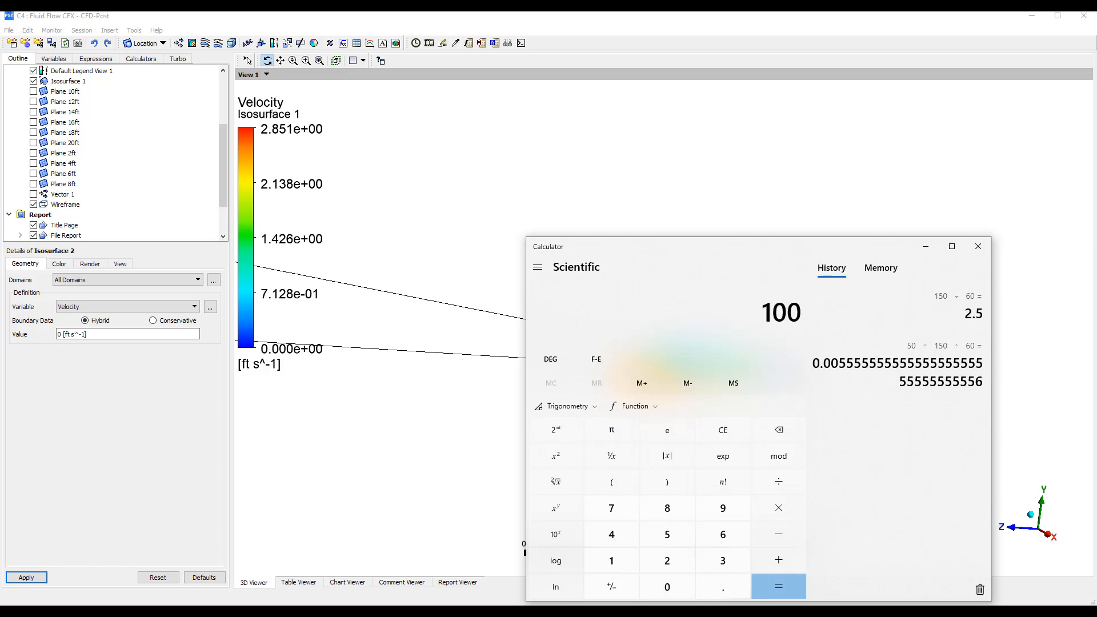
text( ÷ 60)
key(Return)
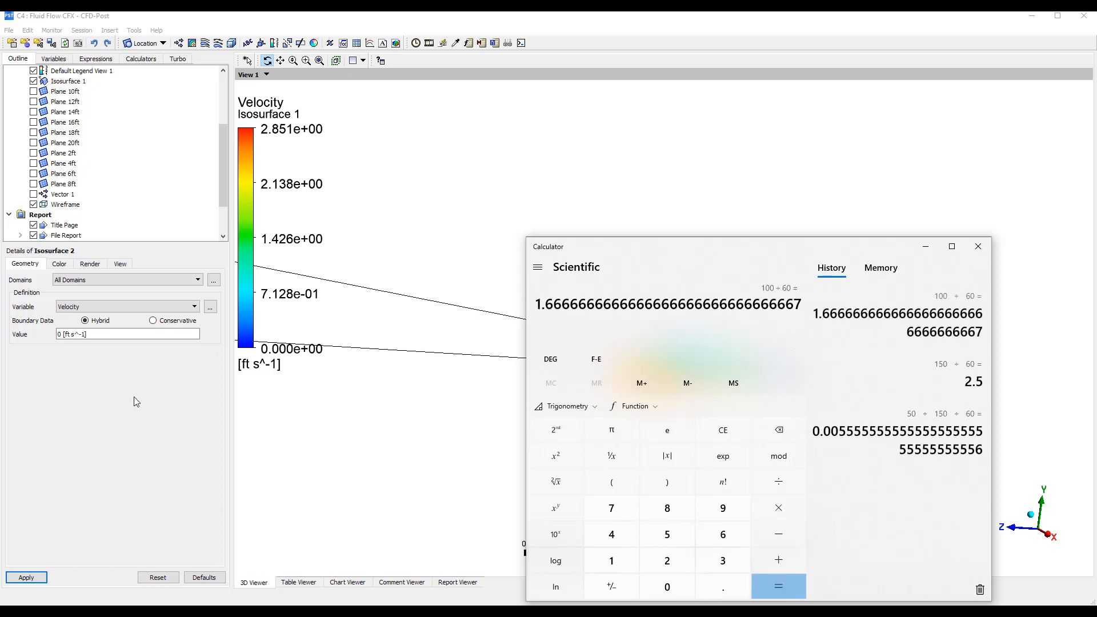
click(101, 336)
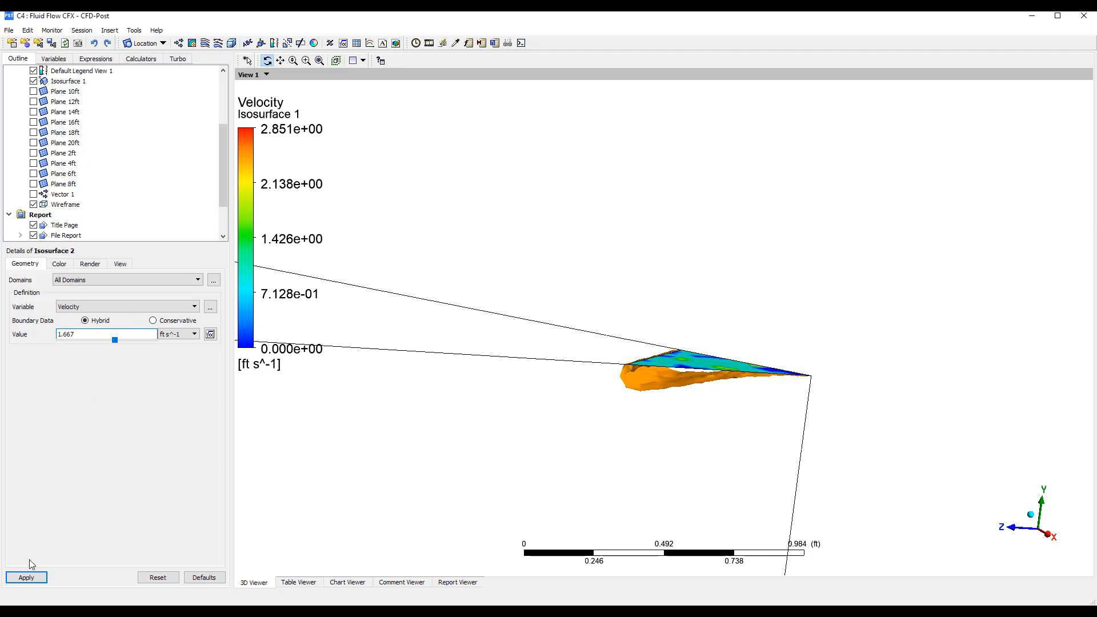
click(26, 577)
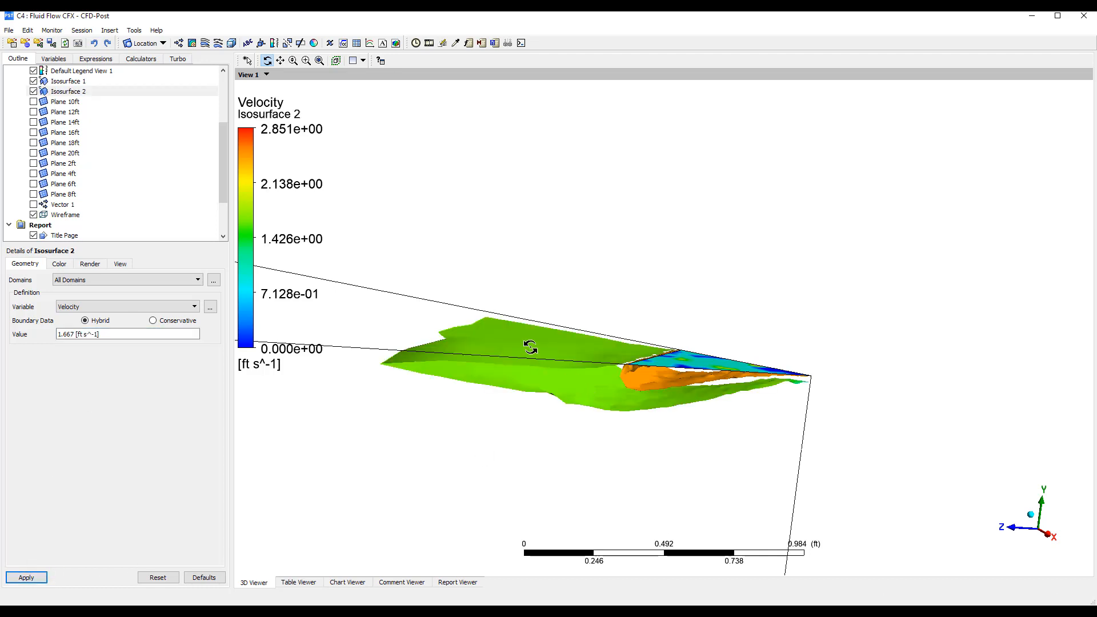
mouse_move(531, 348)
mouse_down()
mouse_move(574, 342)
mouse_move(593, 358)
mouse_move(466, 350)
mouse_move(534, 349)
mouse_up()
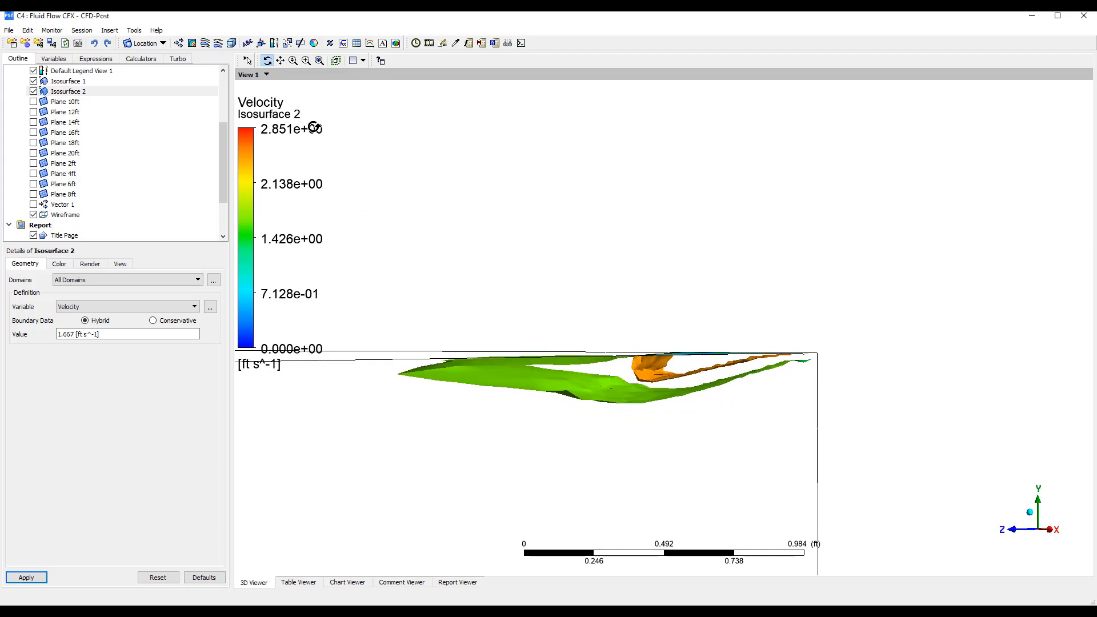
Insert a third isosurface with the default name and set its variable to Velocity
click(144, 45)
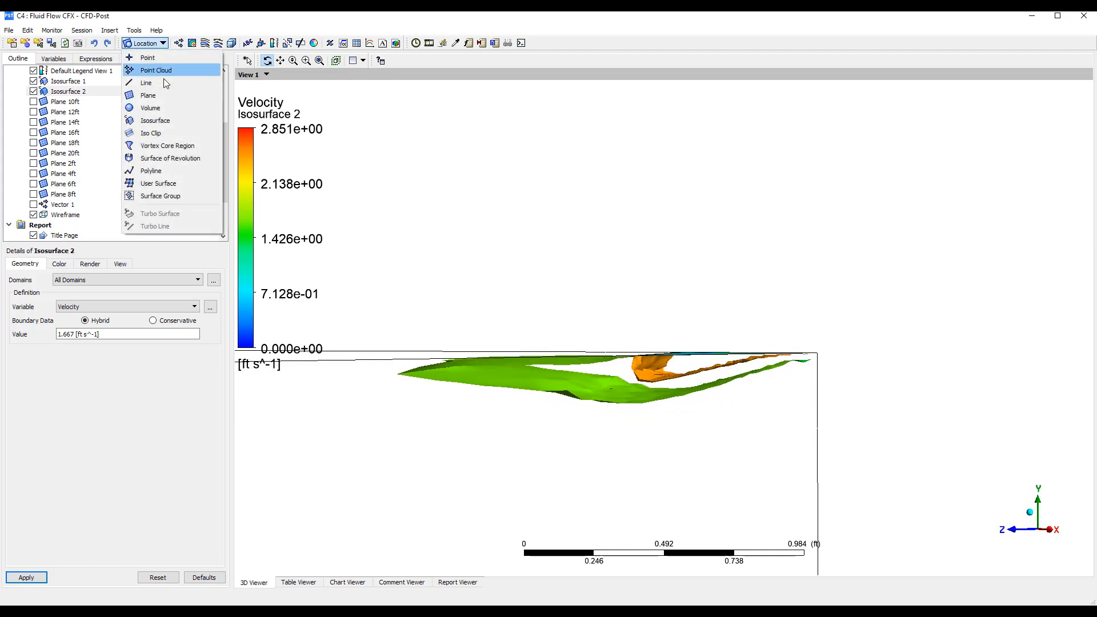
click(168, 121)
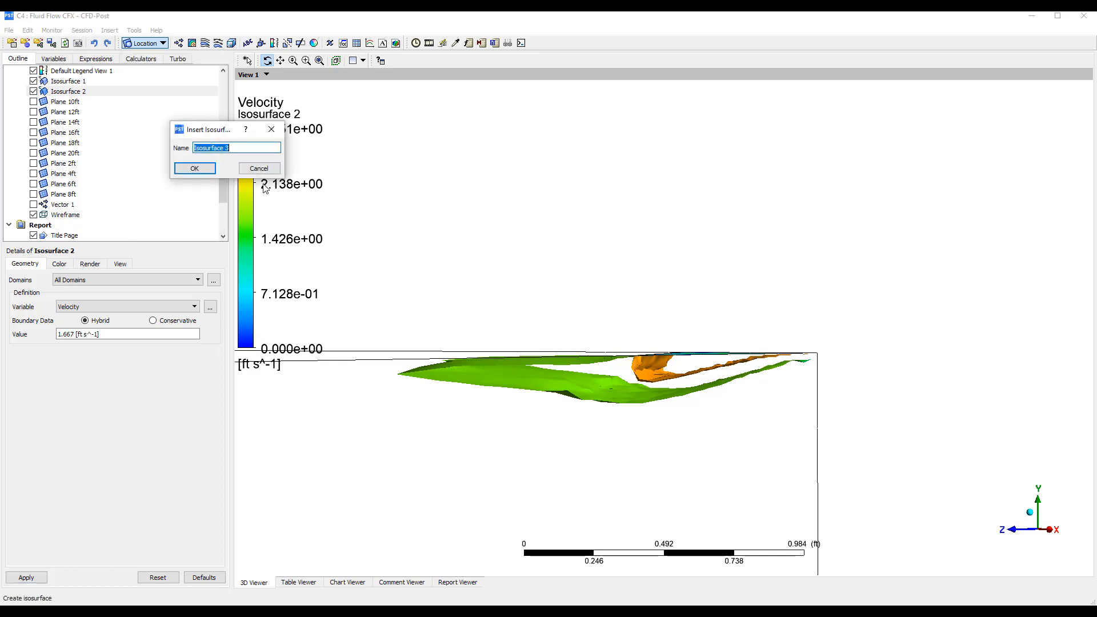
click(197, 168)
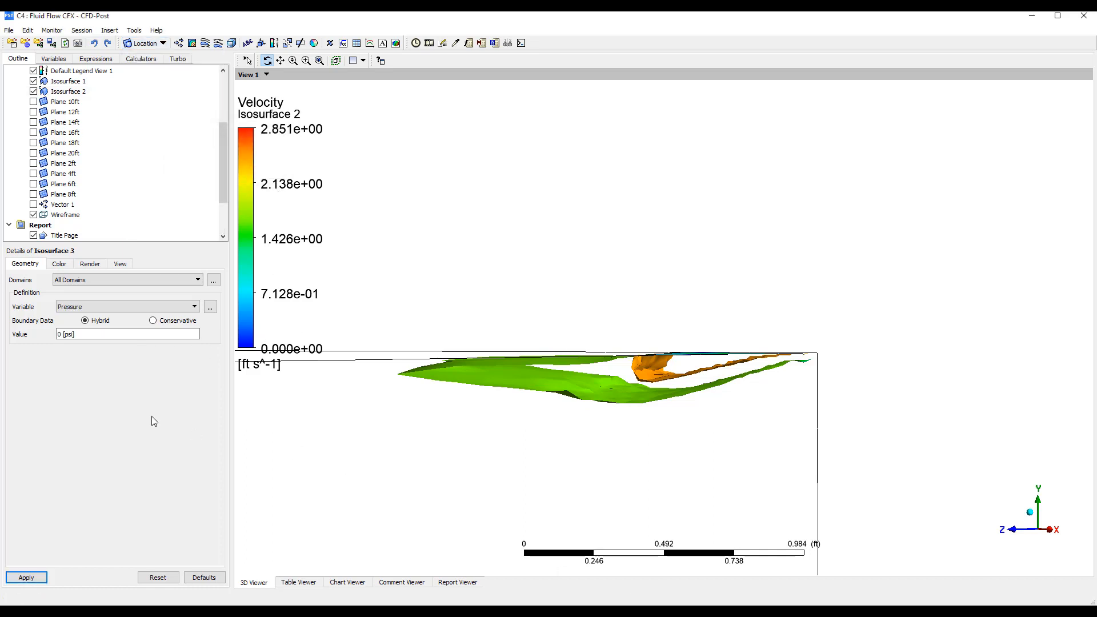
click(154, 307)
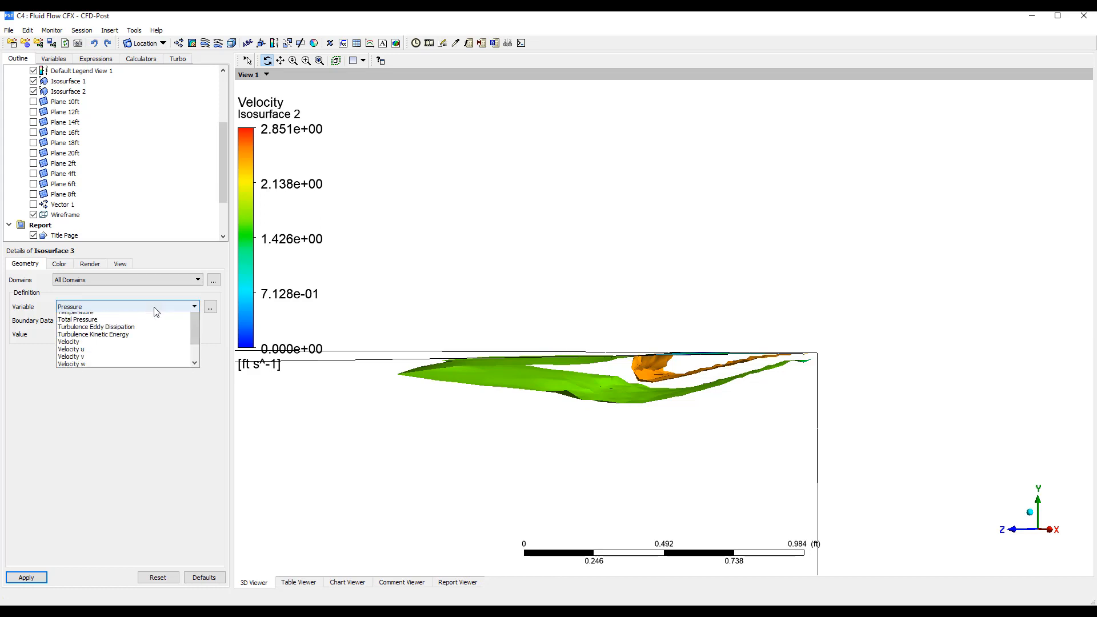
click(116, 352)
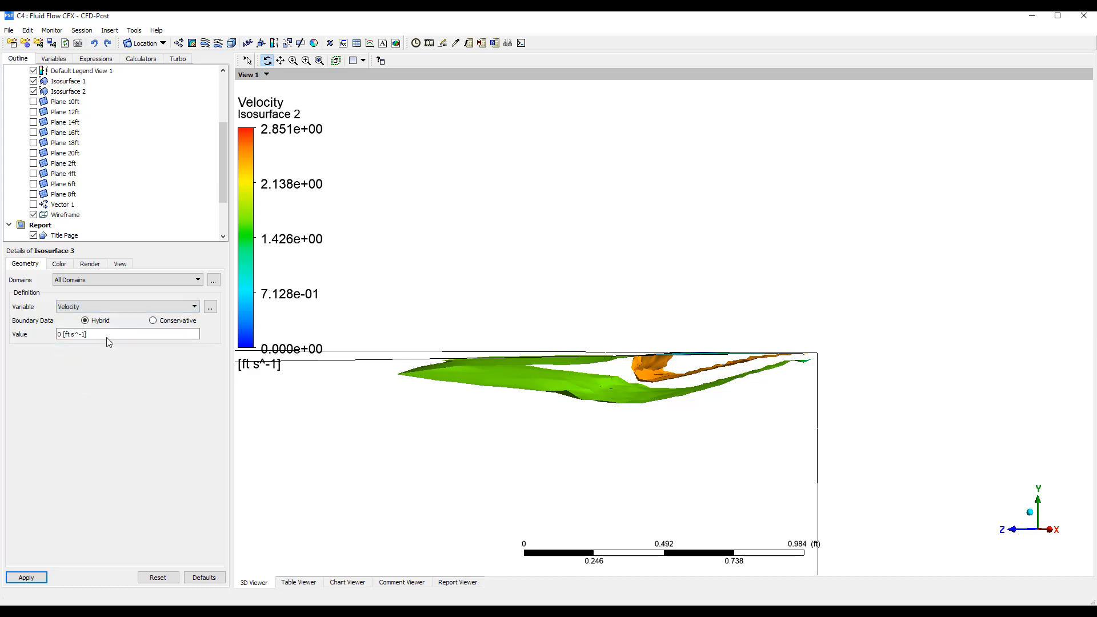
Divide 50 by 60 in Calculator and set the third isosurface's velocity value to 0.8333 ft/s in CFD-Post
click(107, 337)
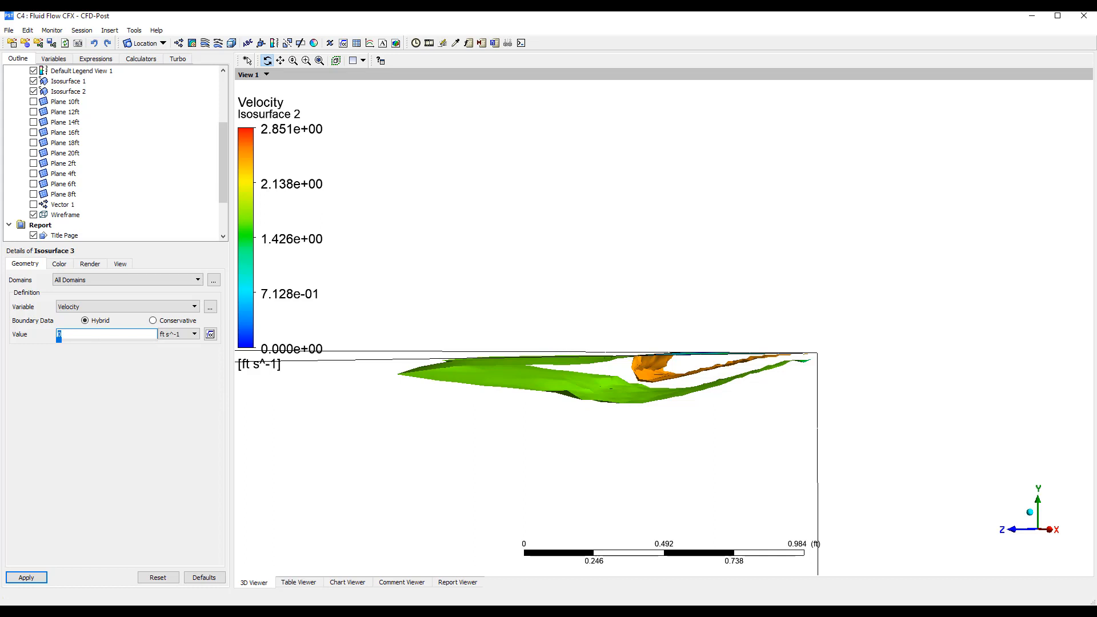
key(alt+Tab)
text(50)
key(slash)
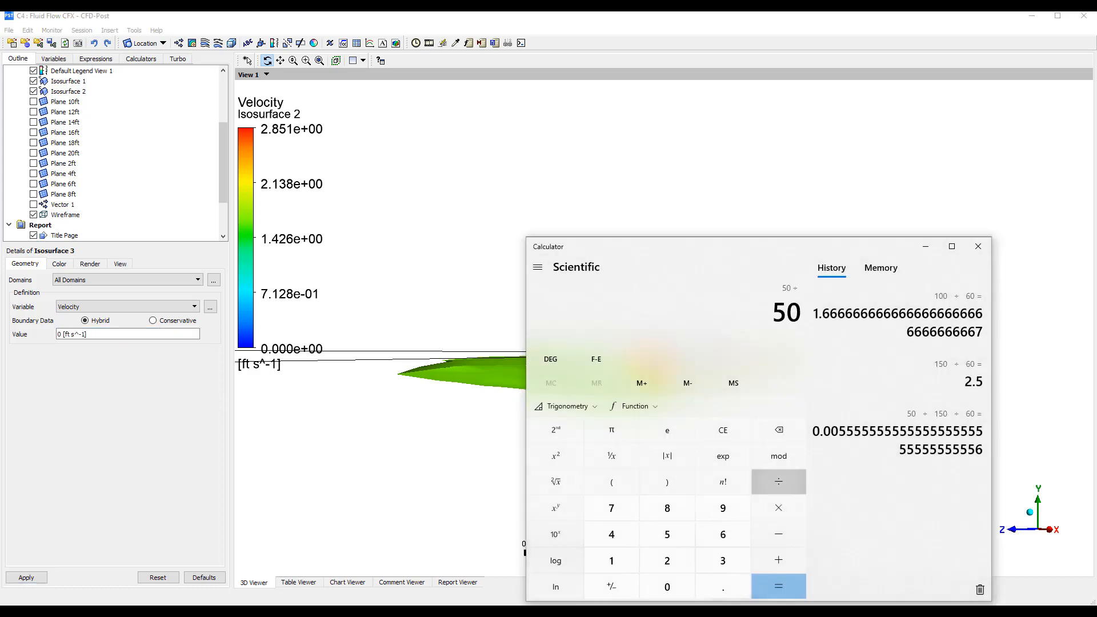
text(60)
key(Return)
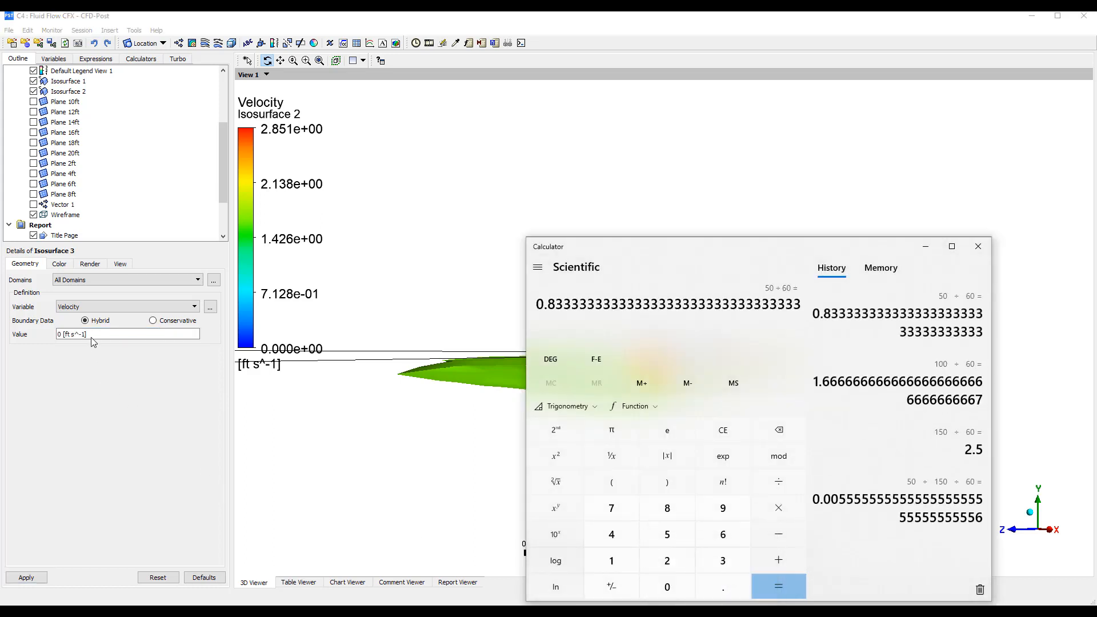
click(94, 334)
text(0.8333)
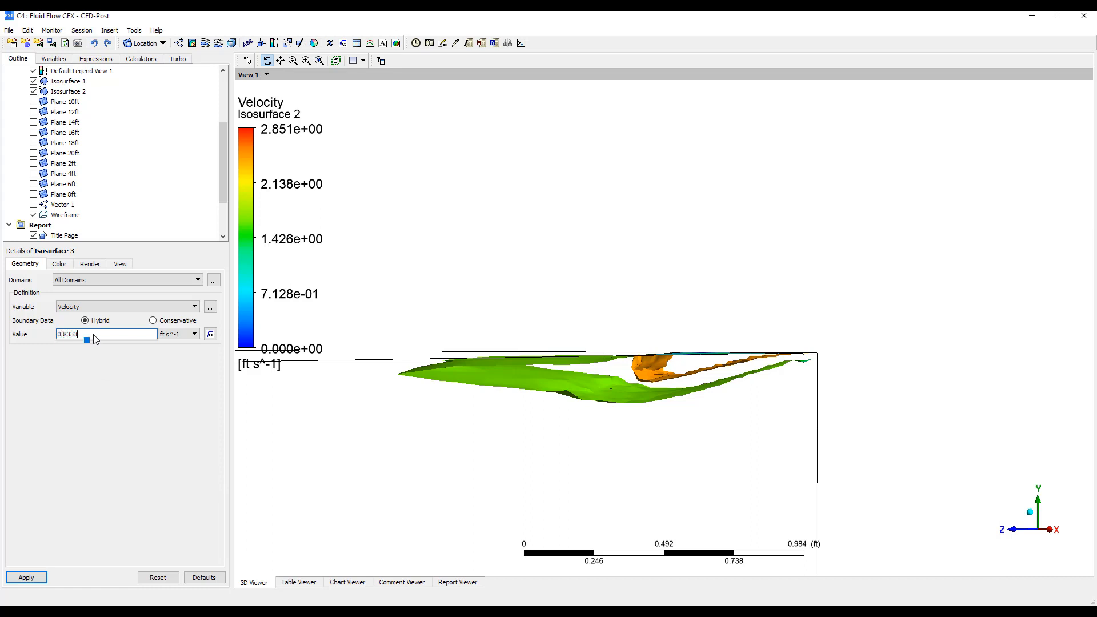
click(27, 577)
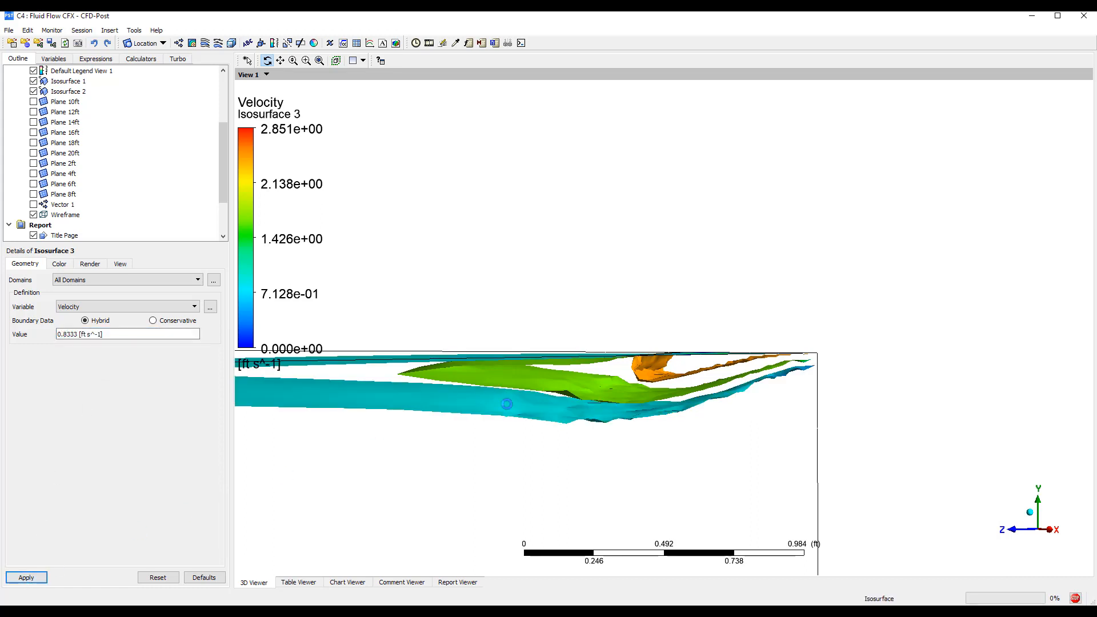
Examine how far the three velocity isosurfaces extend from the diffuser along the ceiling, viewed from several angles
middle_drag(559, 339, 537, 397)
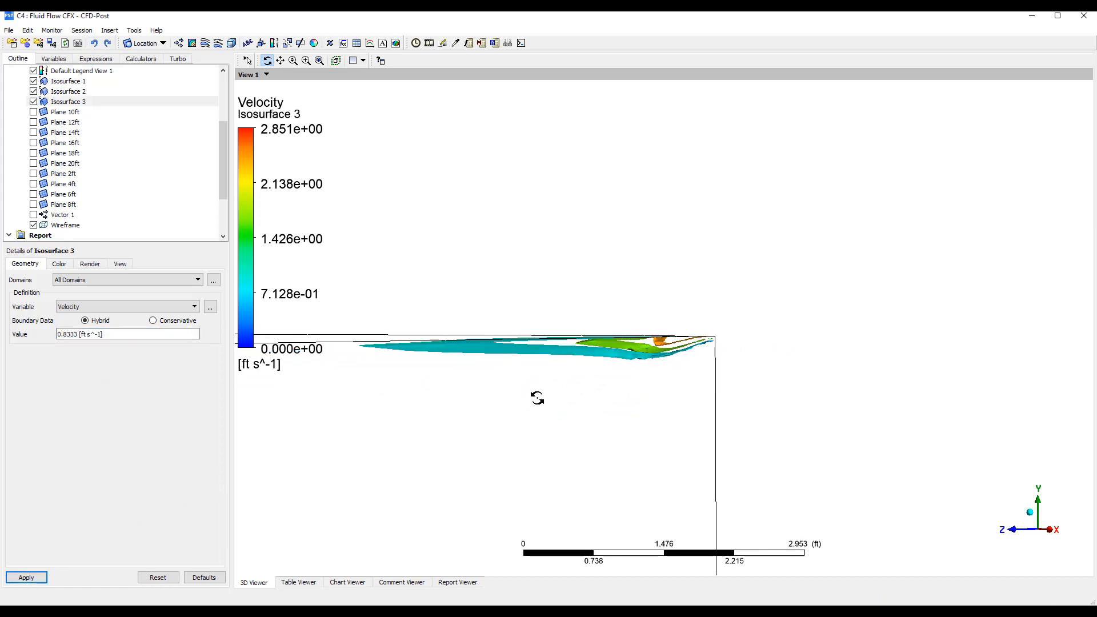
right_drag(540, 356, 589, 370)
drag(590, 370, 452, 480)
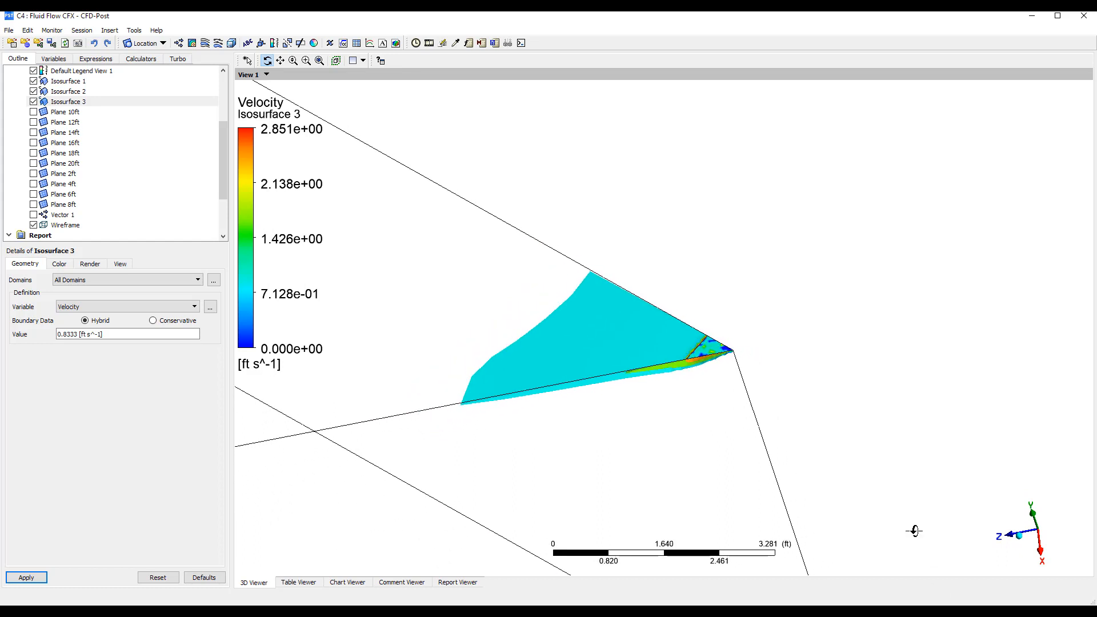
drag(602, 405, 547, 352)
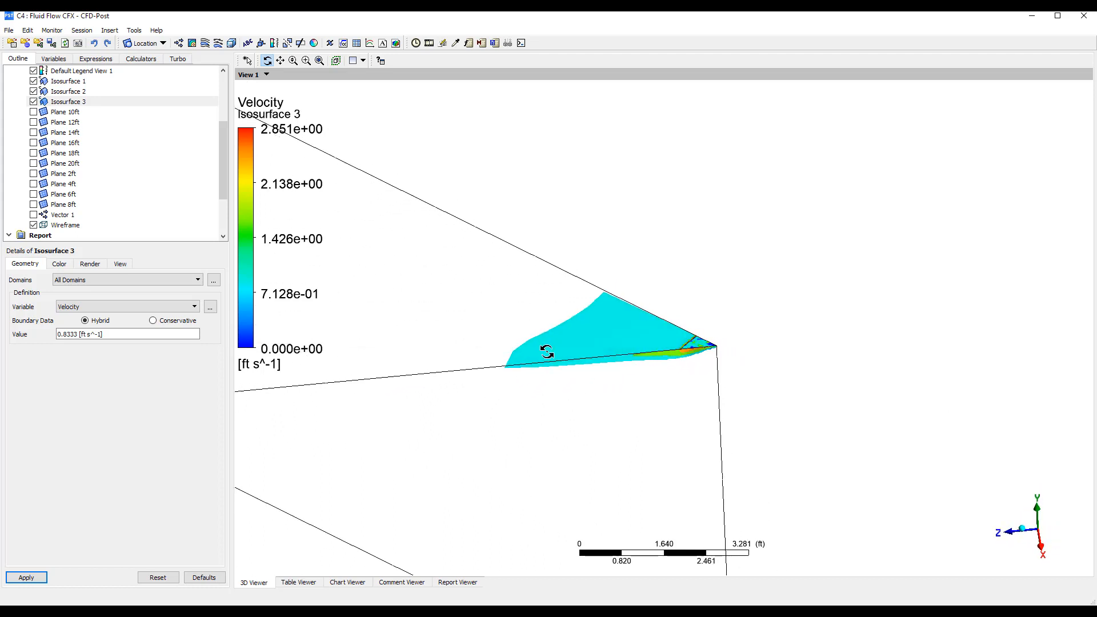
scroll(550, 380, down, 3)
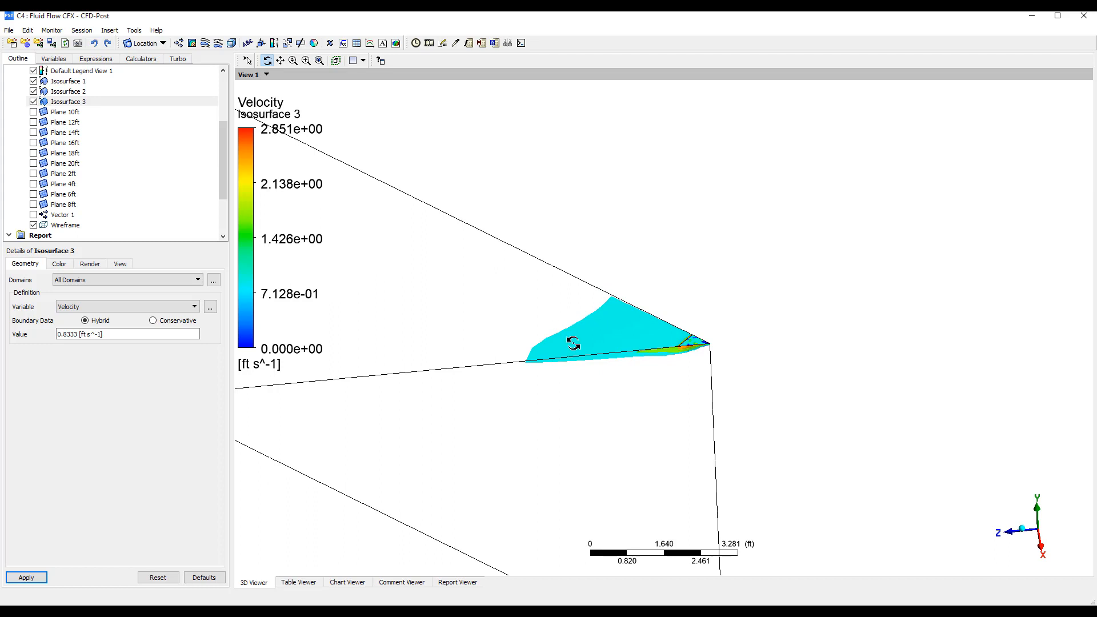
drag(570, 343, 498, 338)
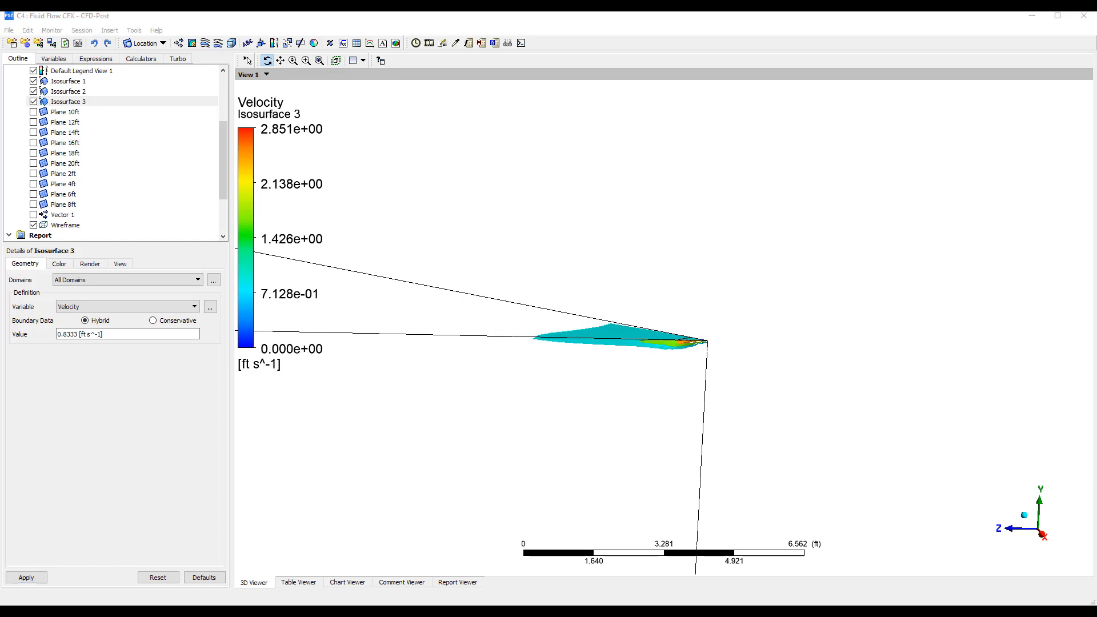
Open all the expressions in the Command Editor and enlarge its window to show the full list
click(97, 59)
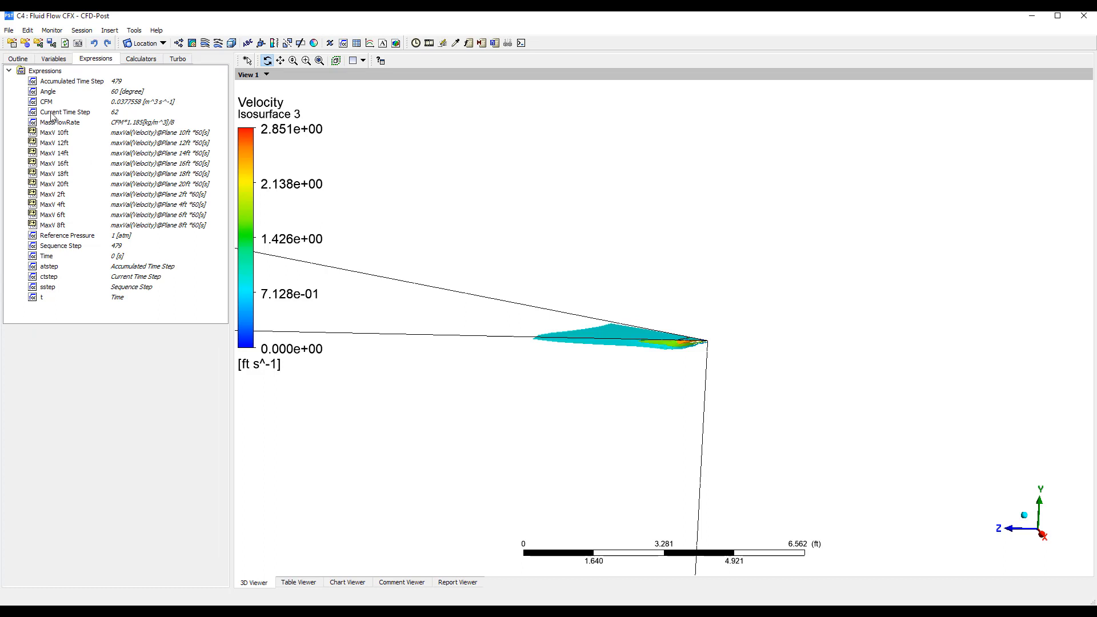
right_click(49, 73)
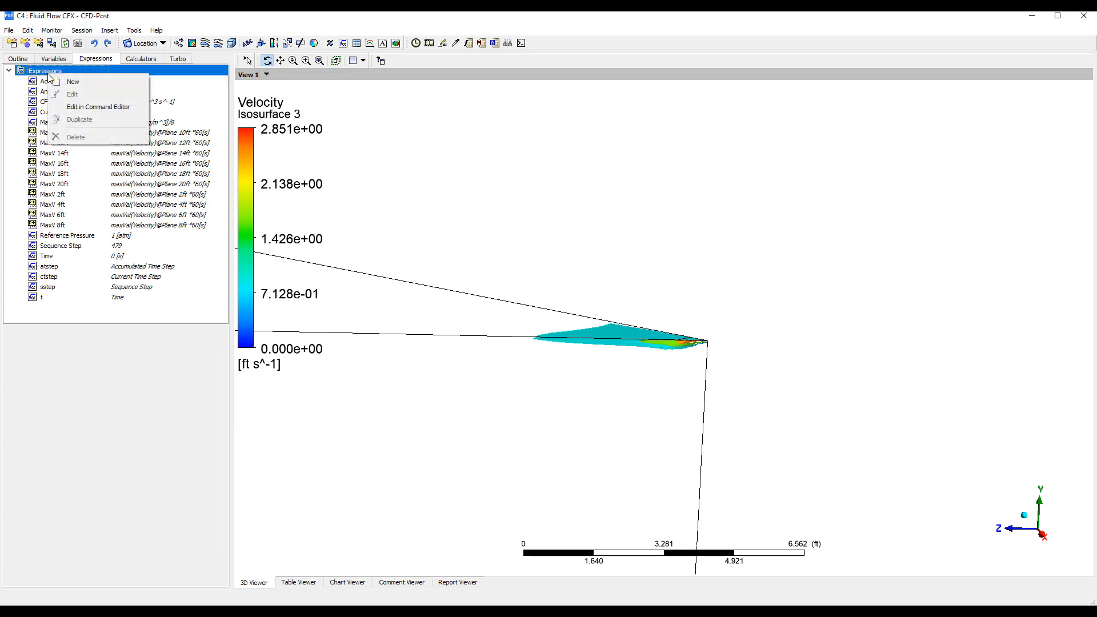
click(80, 104)
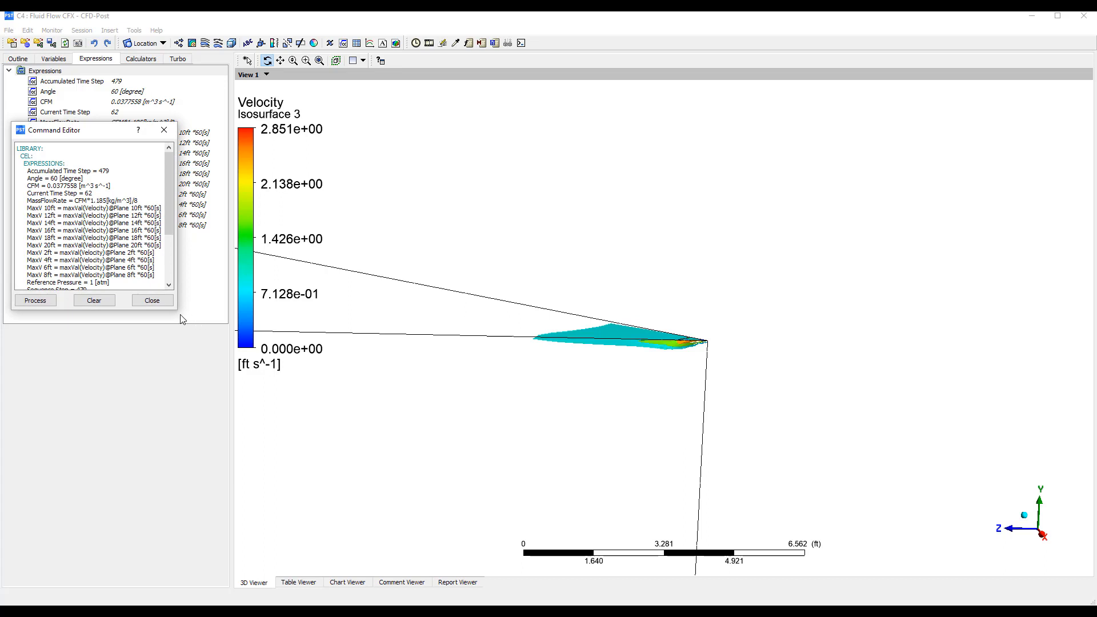
drag(175, 312, 276, 397)
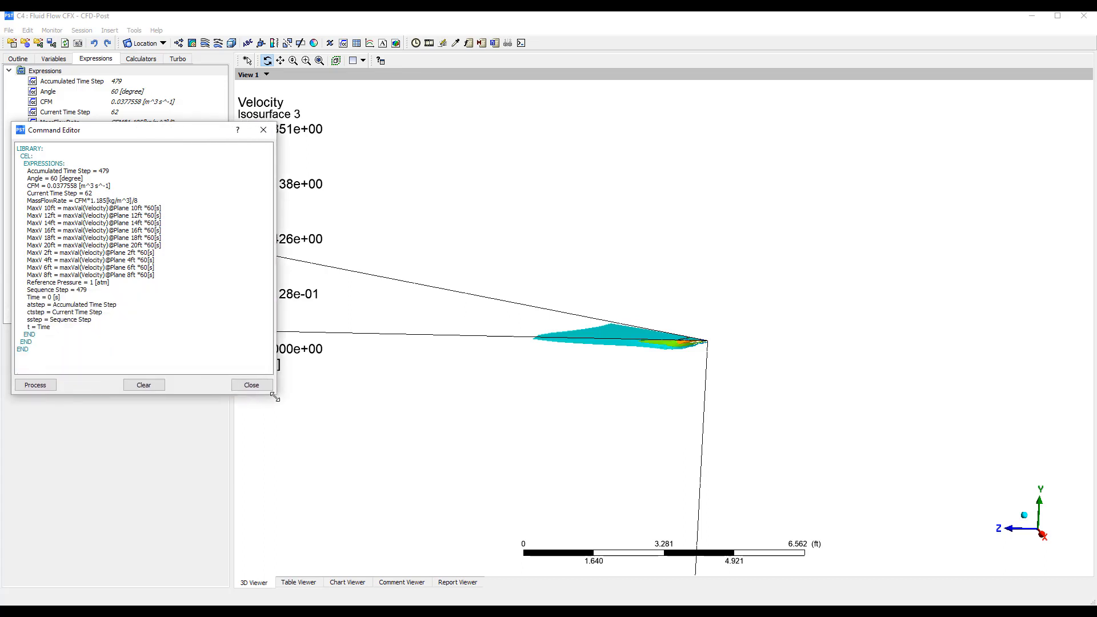
Review the MaxV expressions, close the Command Editor and check the Workbench parameter options of MaxV 10ft
click(30, 209)
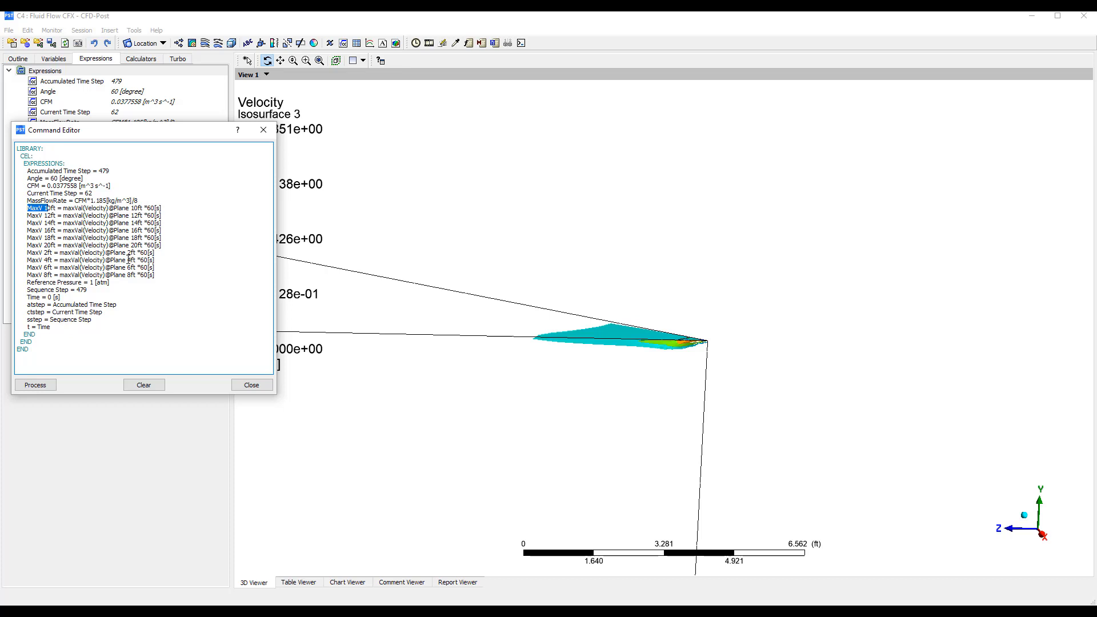
click(250, 384)
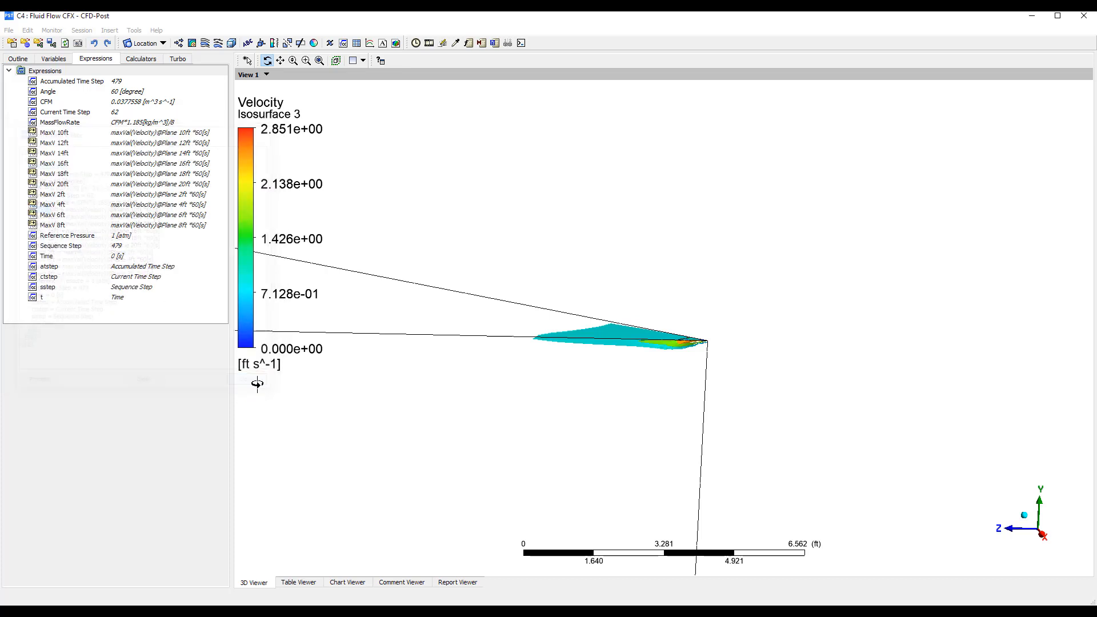
right_click(52, 133)
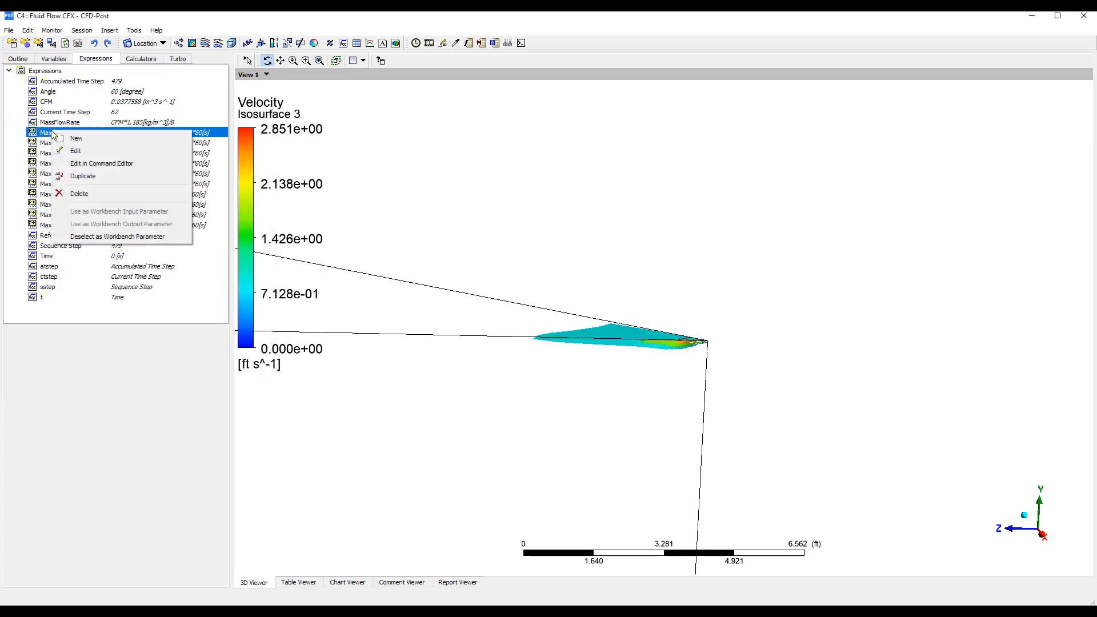
Switch to the Diffuser Real Geometry project in Workbench and open its Design of Experiments table
click(449, 414)
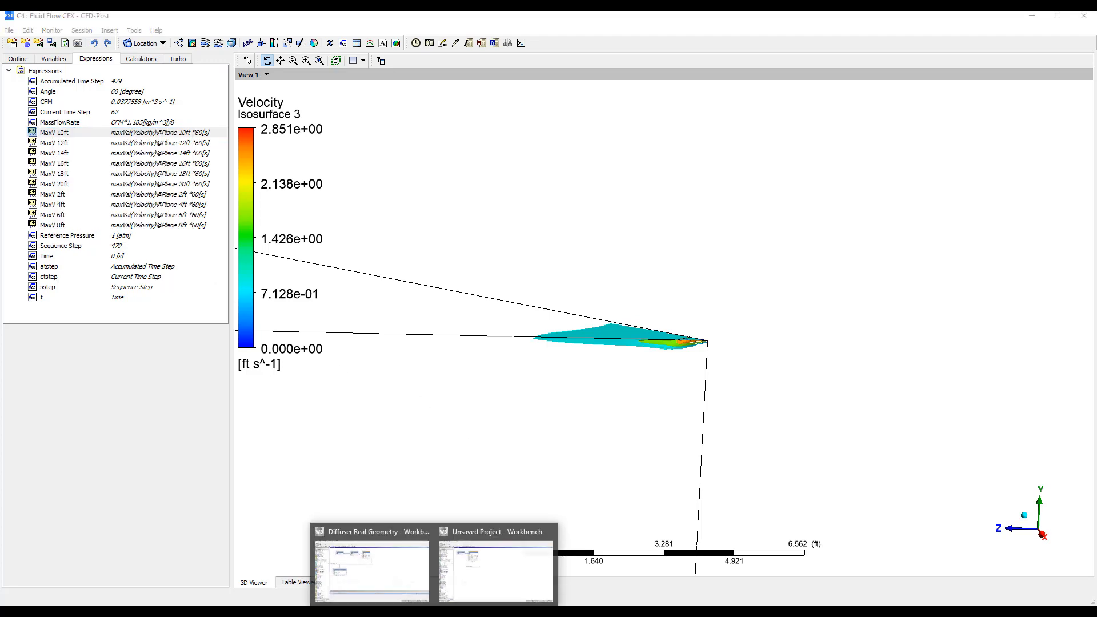
click(391, 577)
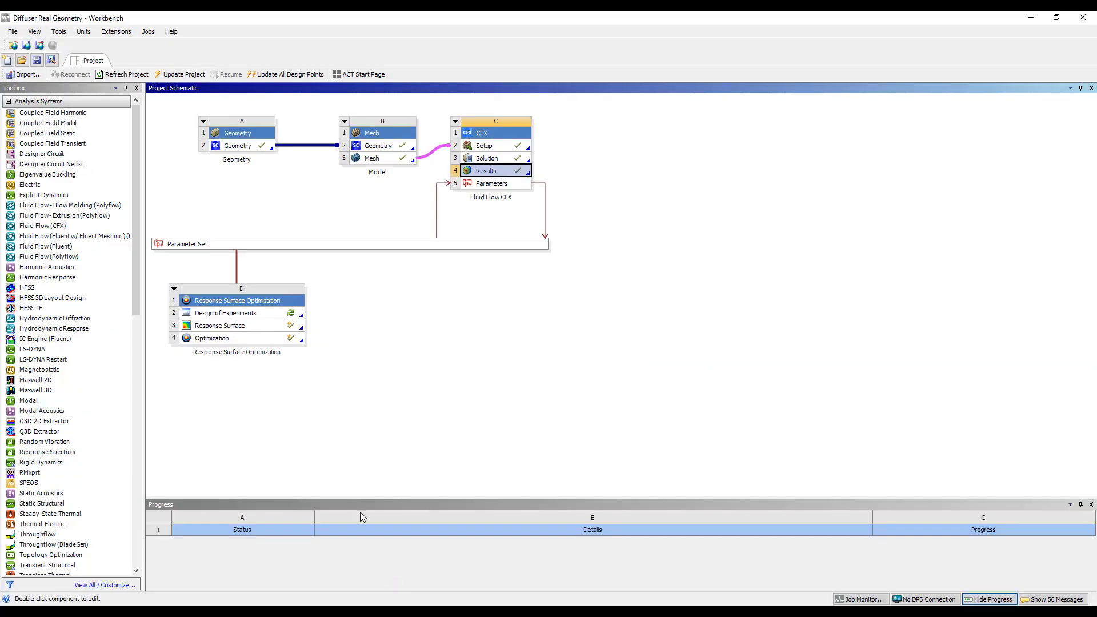
double_click(252, 314)
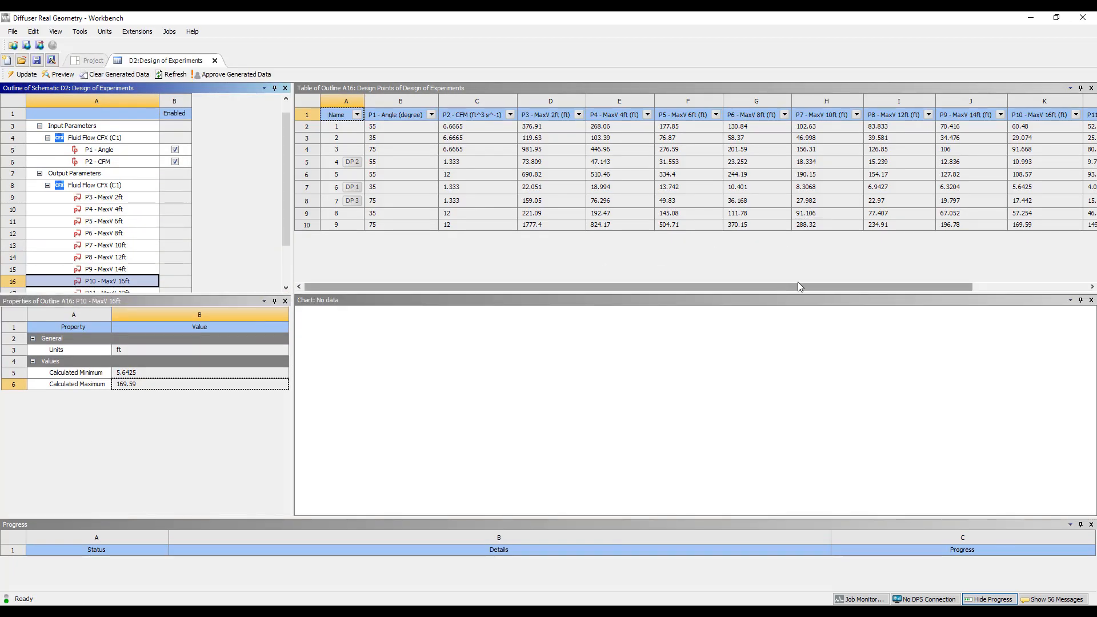
drag(798, 286, 685, 280)
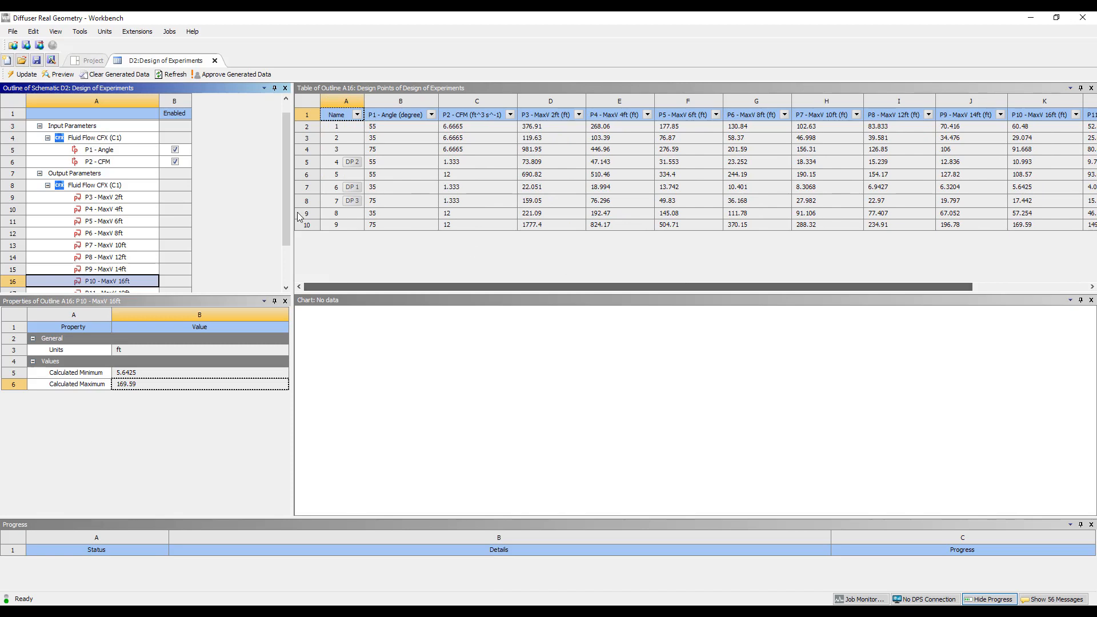
Review the bounds of the P1 - Angle and P2 - CFM input parameters and the overall Design of Experiments settings
click(113, 154)
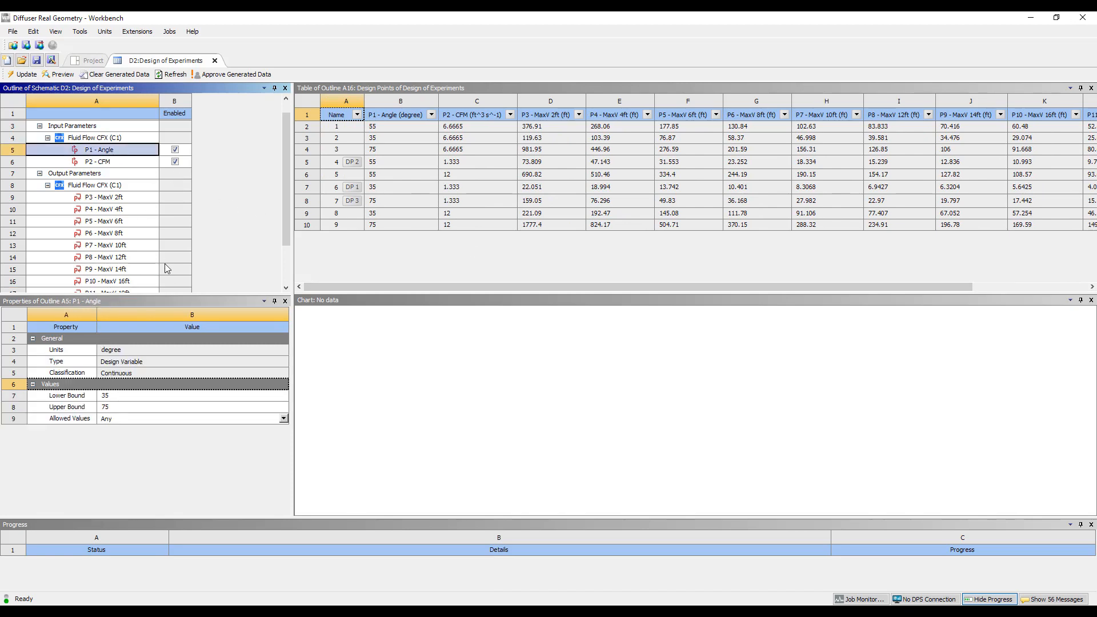
click(104, 163)
click(108, 151)
click(107, 162)
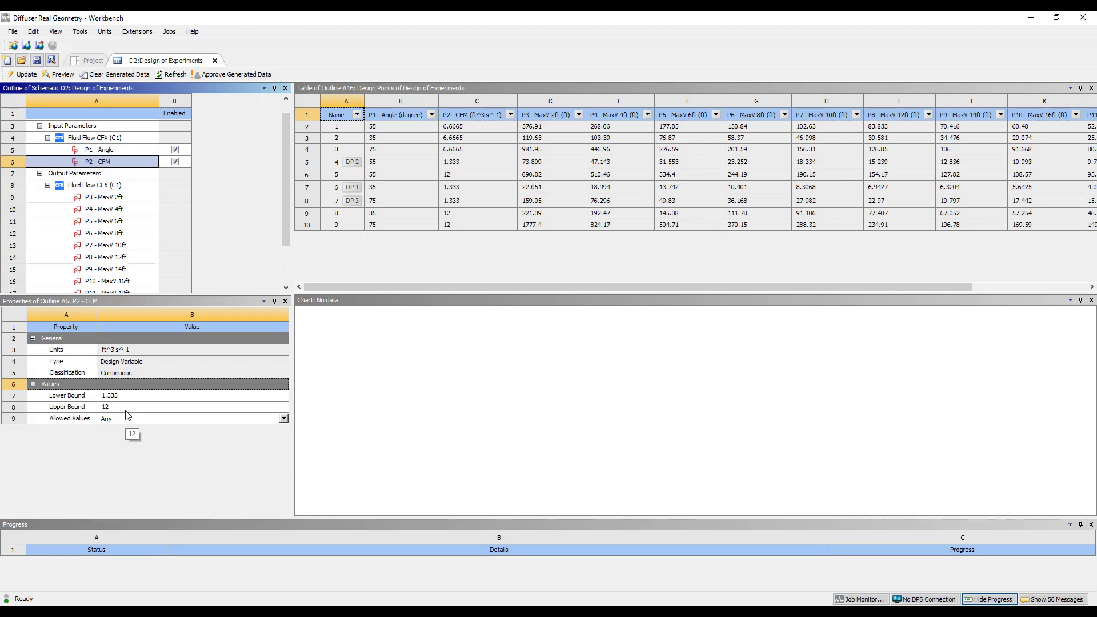
click(101, 130)
click(100, 140)
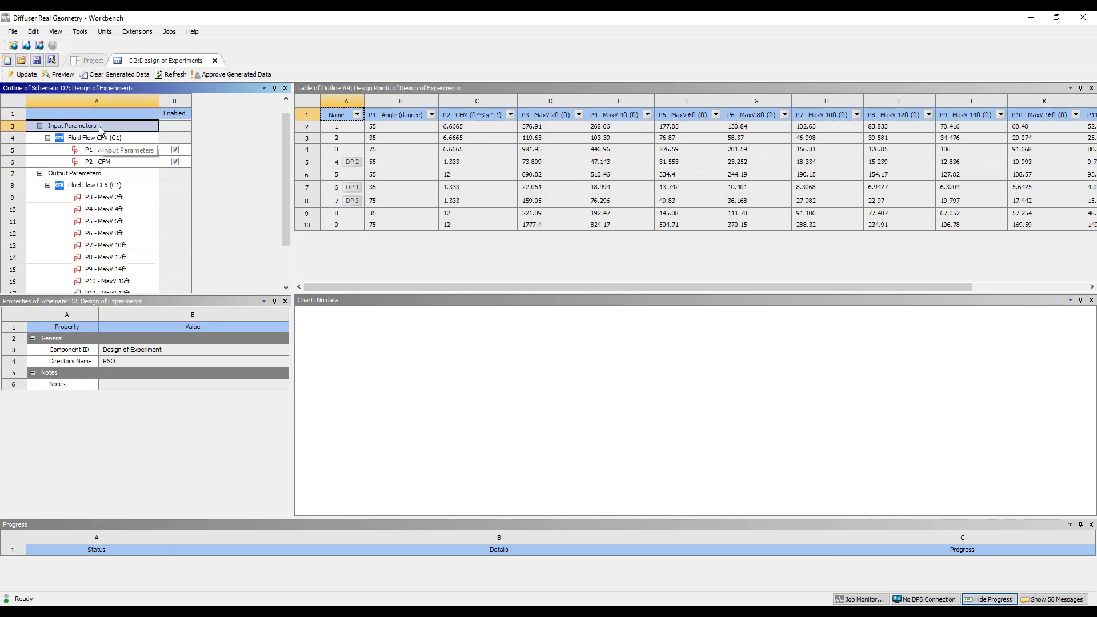
scroll(100, 130, up, 1)
click(101, 126)
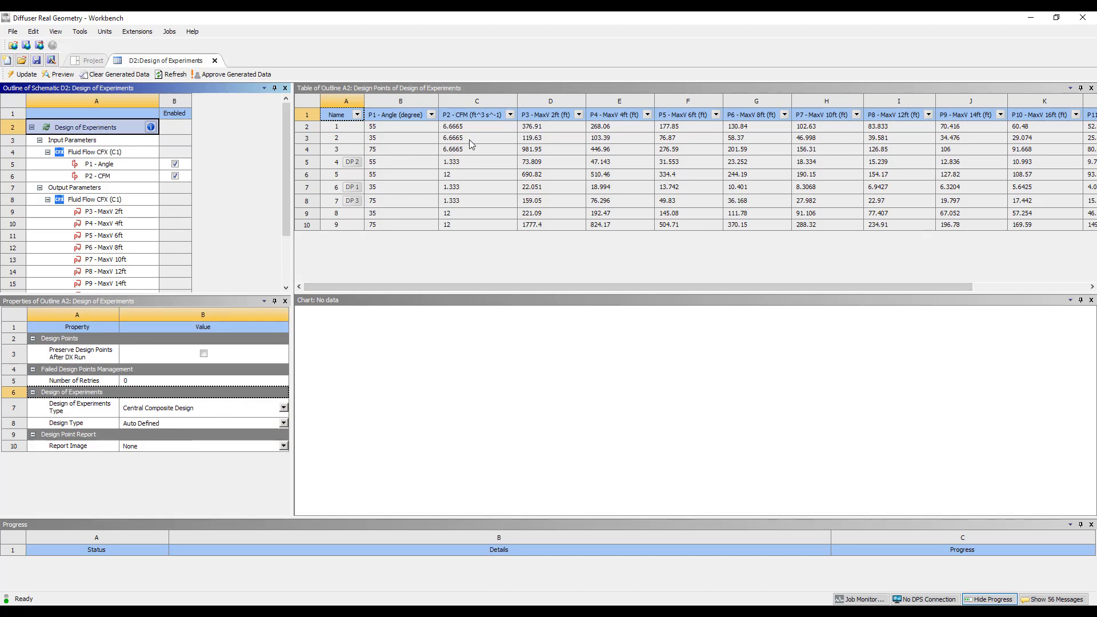
Close the Design of Experiments and open the Response chart in the Response Surface component
click(215, 62)
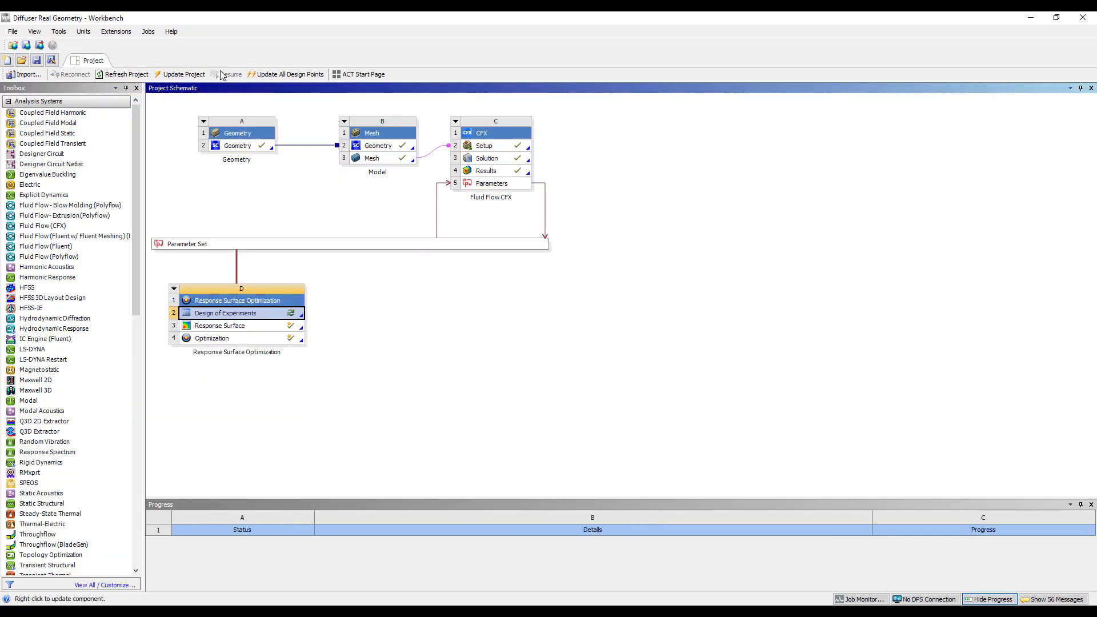
right_click(254, 327)
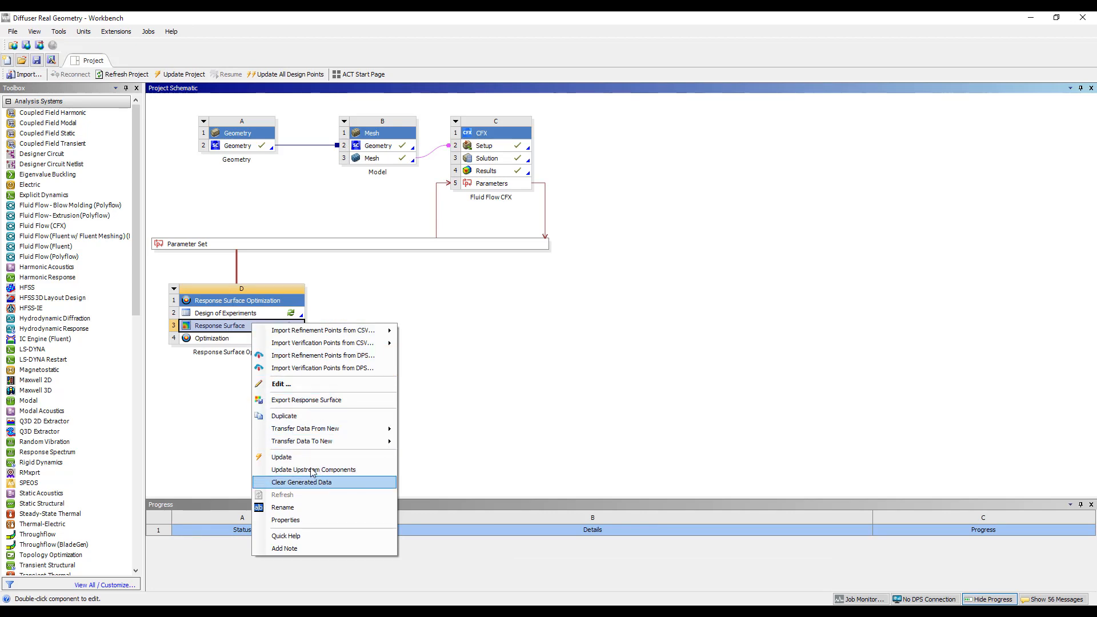
double_click(220, 327)
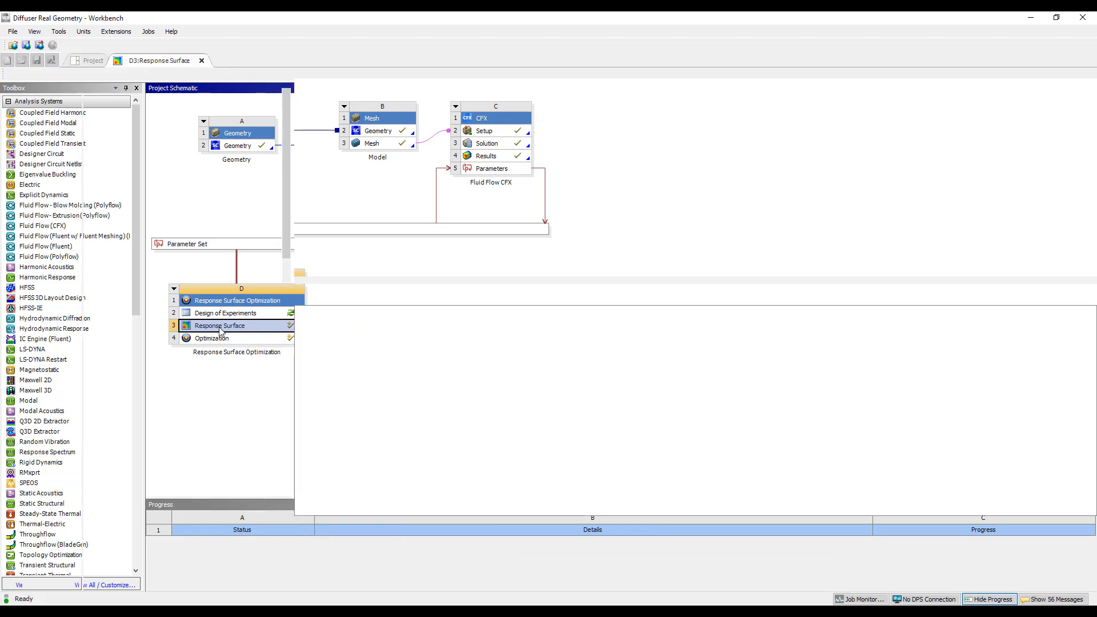
scroll(169, 215, down, 1)
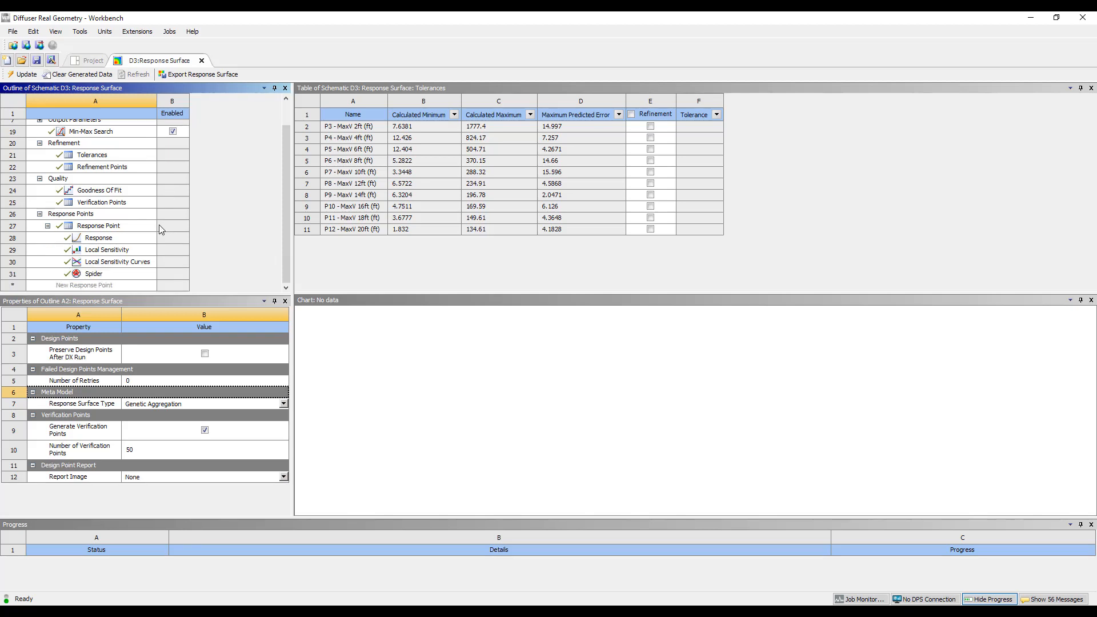
click(120, 239)
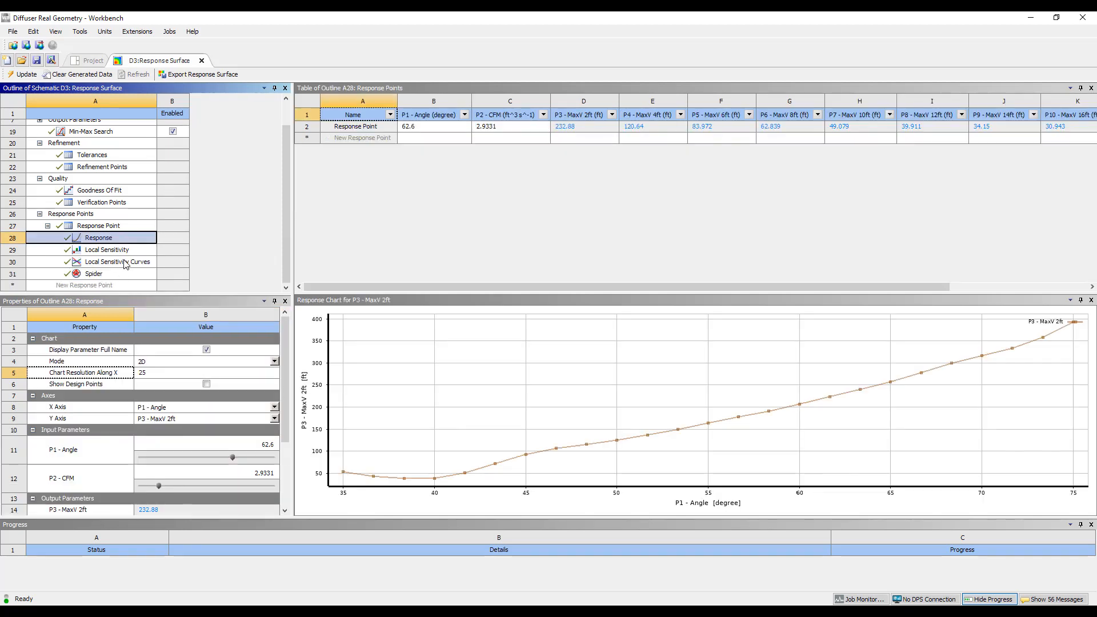
Examine the Verification Points table, comparing the angle and CFM inputs with the MaxV values at each distance
click(112, 205)
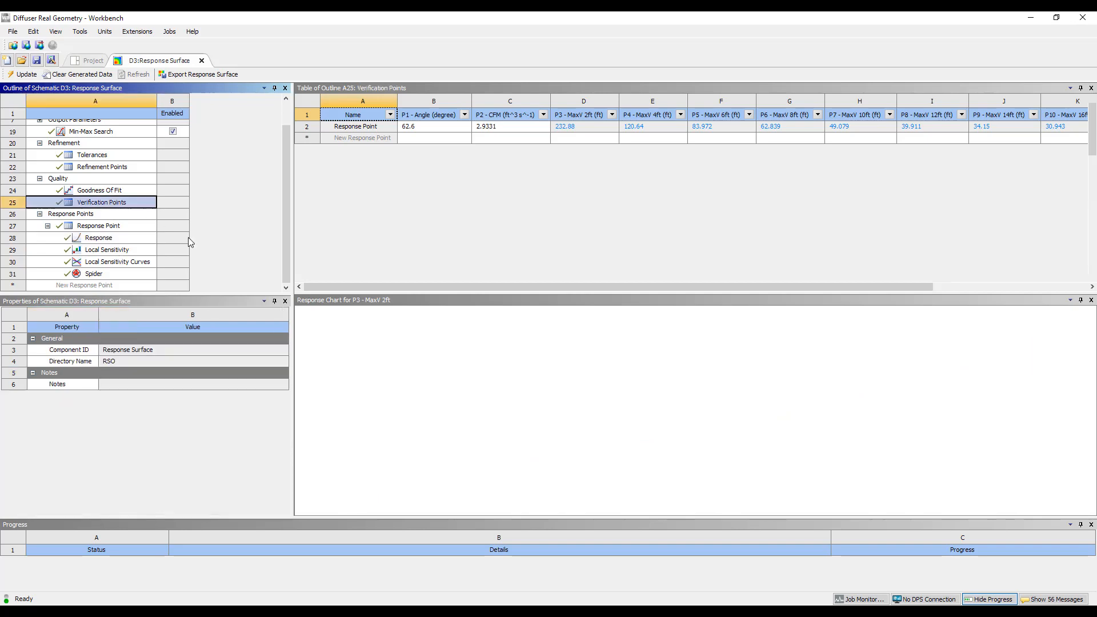
scroll(402, 243, down, 5)
scroll(402, 243, down, 8)
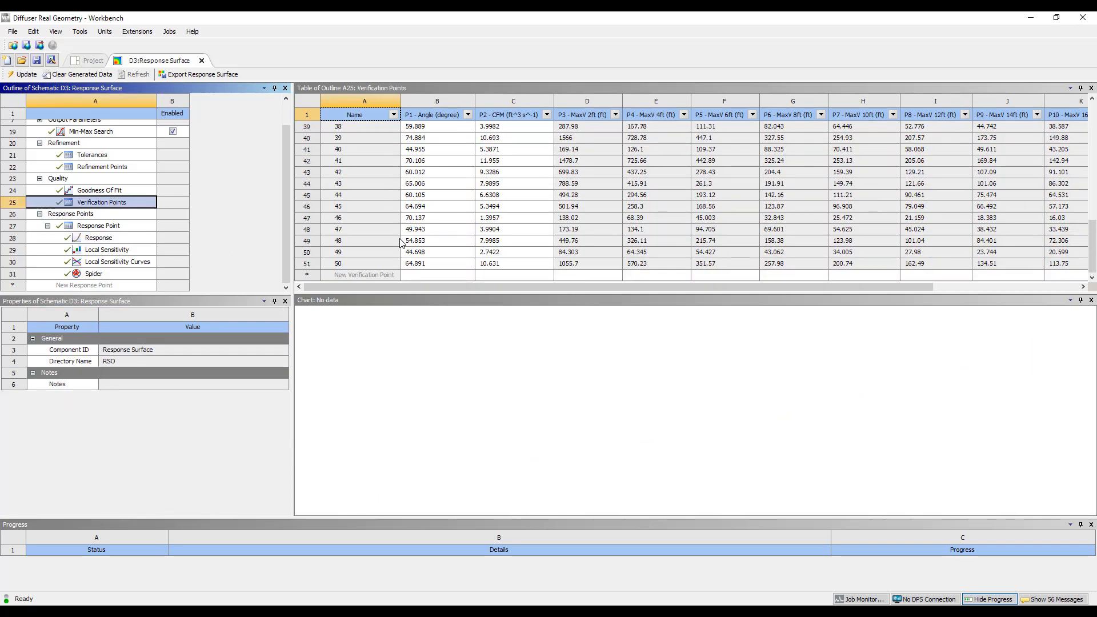
scroll(400, 246, up, 9)
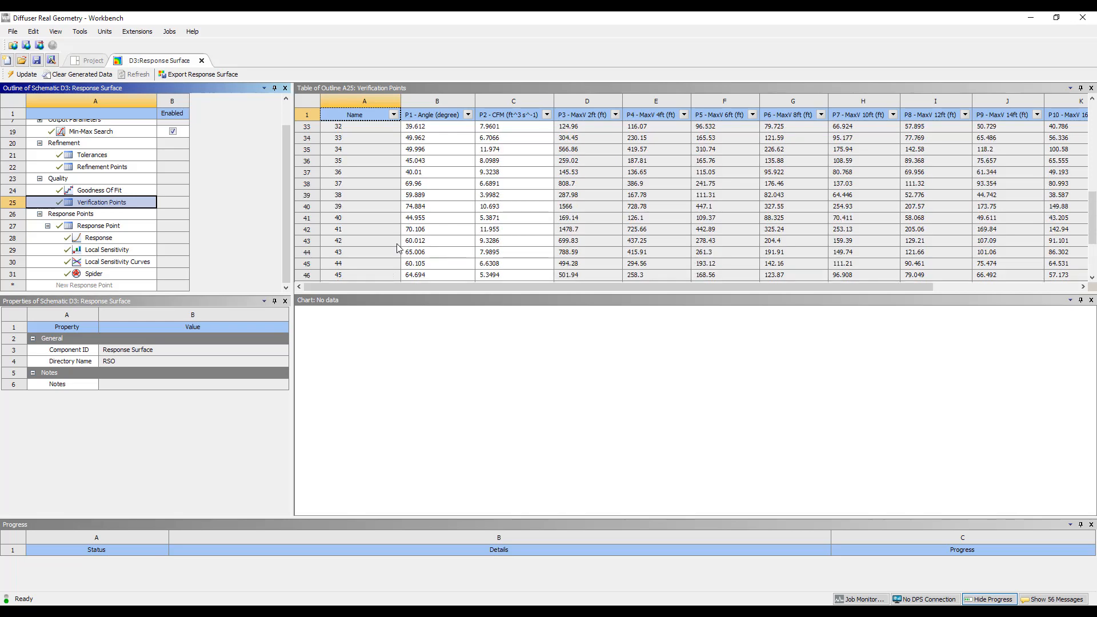
scroll(399, 247, up, 4)
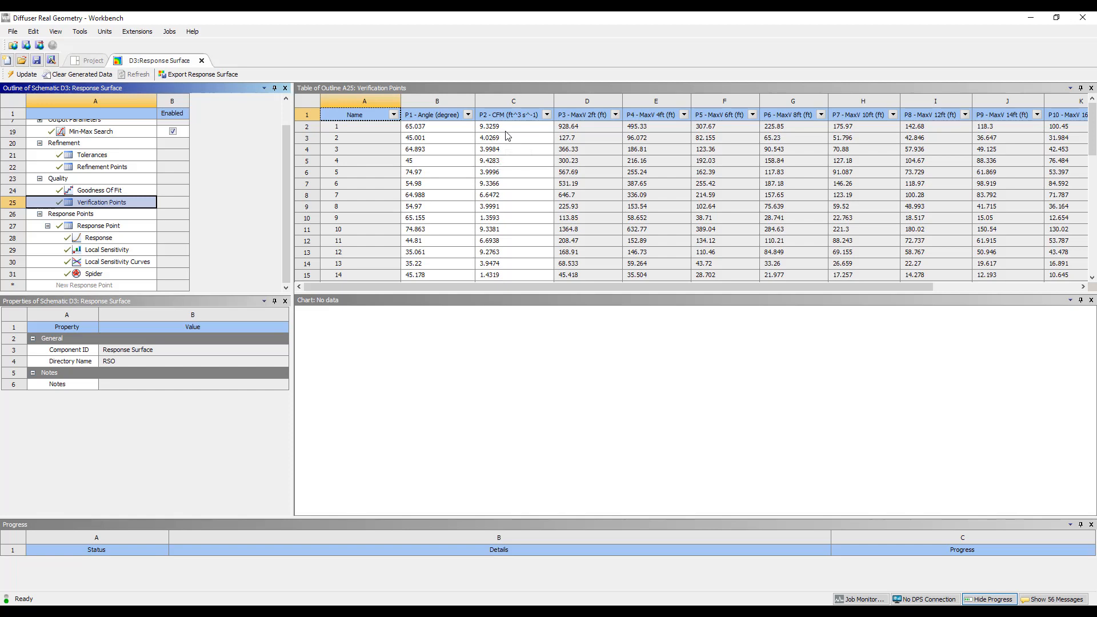
click(579, 130)
click(650, 129)
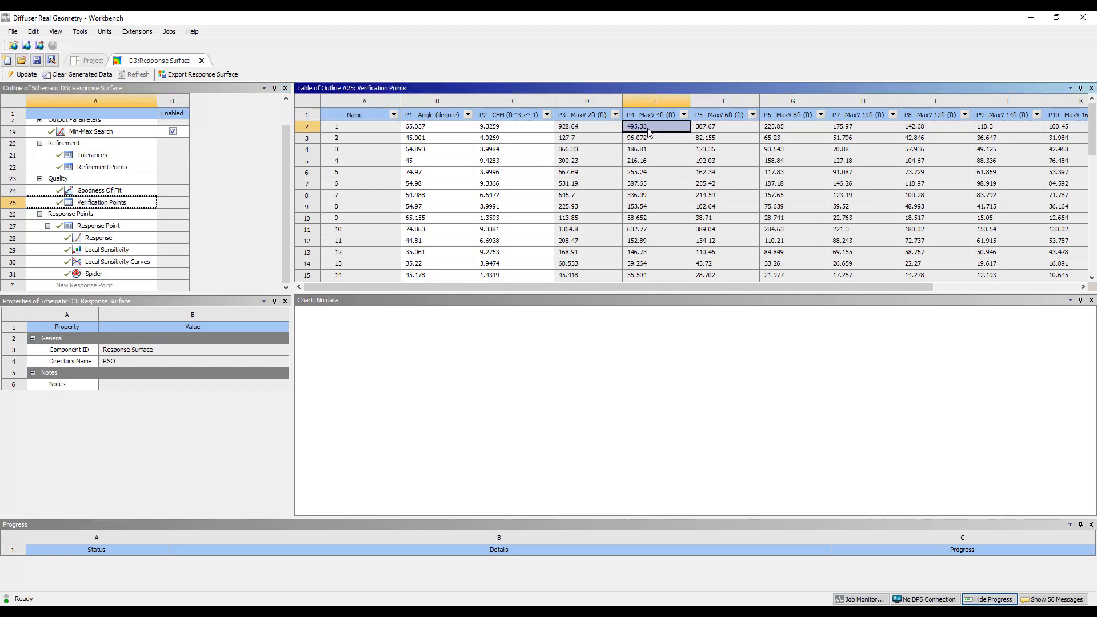
scroll(595, 221, down, 6)
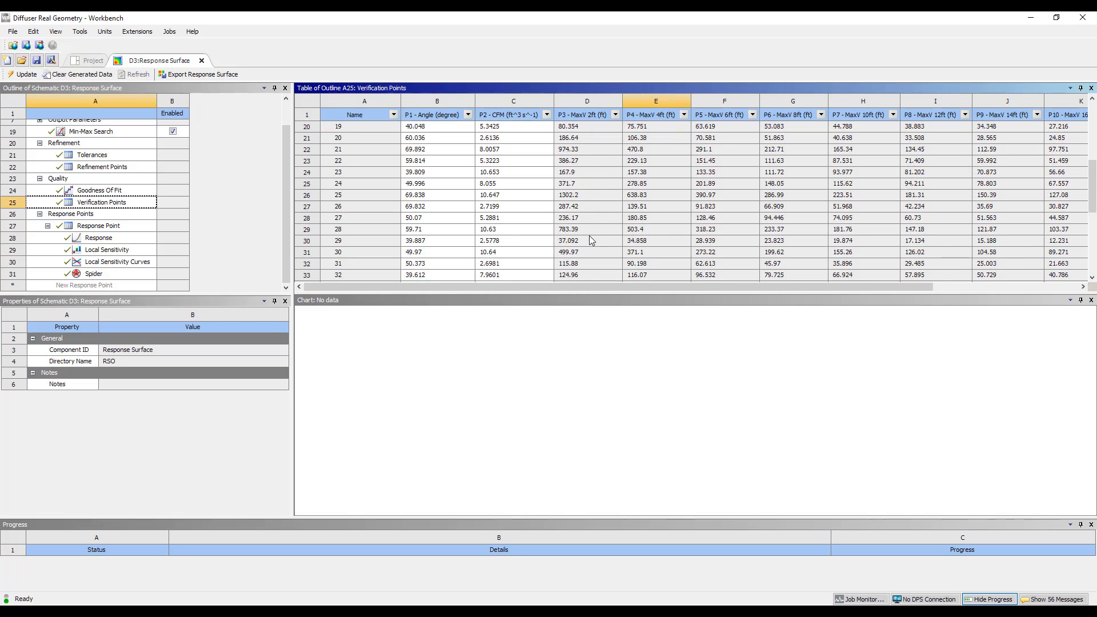
scroll(589, 235, down, 7)
scroll(813, 239, up, 6)
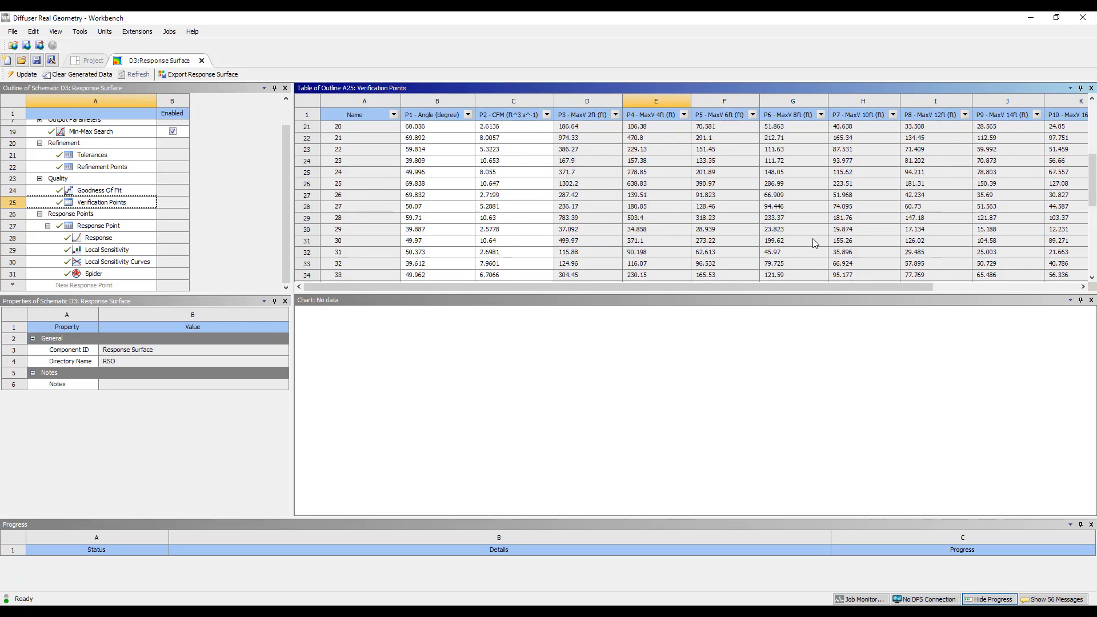
scroll(813, 238, up, 7)
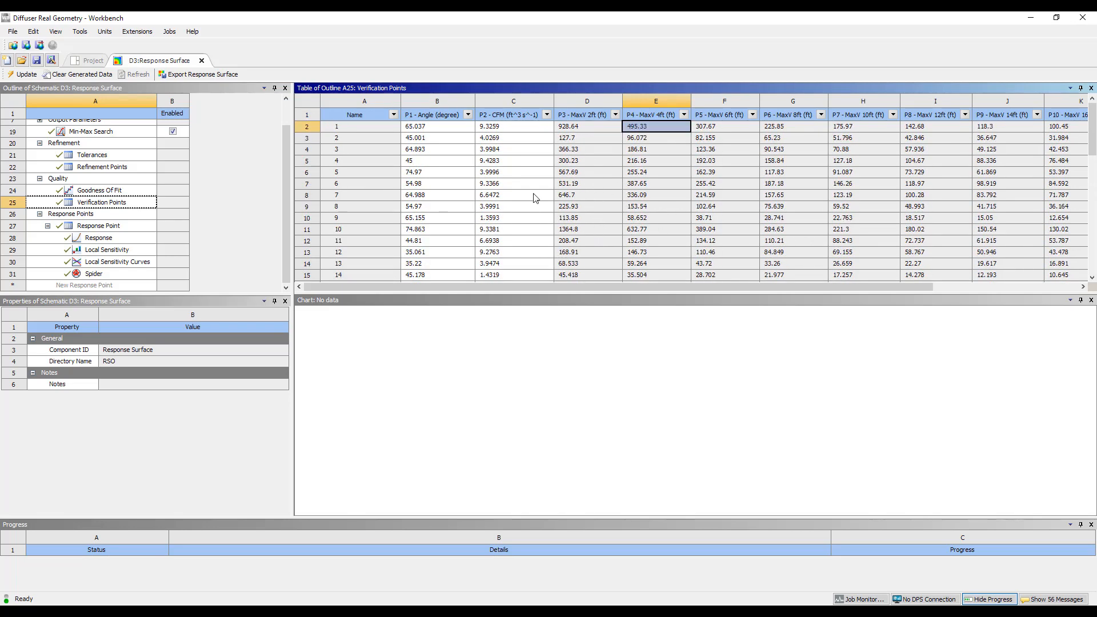
Set the Response chart's mode to 3D and rotate the resulting P3 - MaxV 2ft surface
click(133, 240)
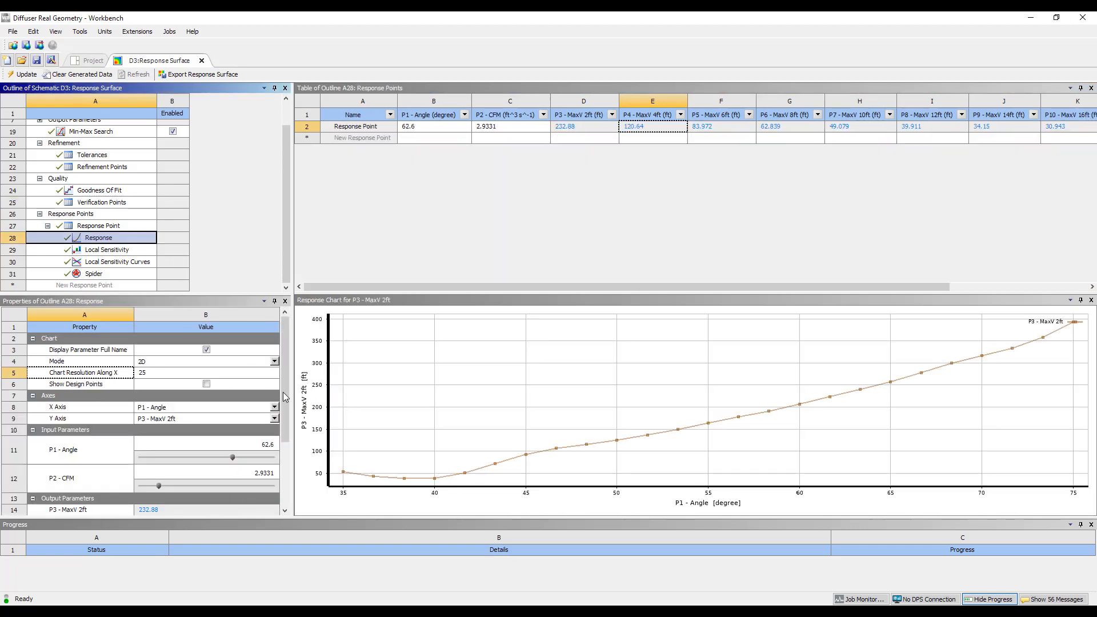
click(274, 362)
click(252, 379)
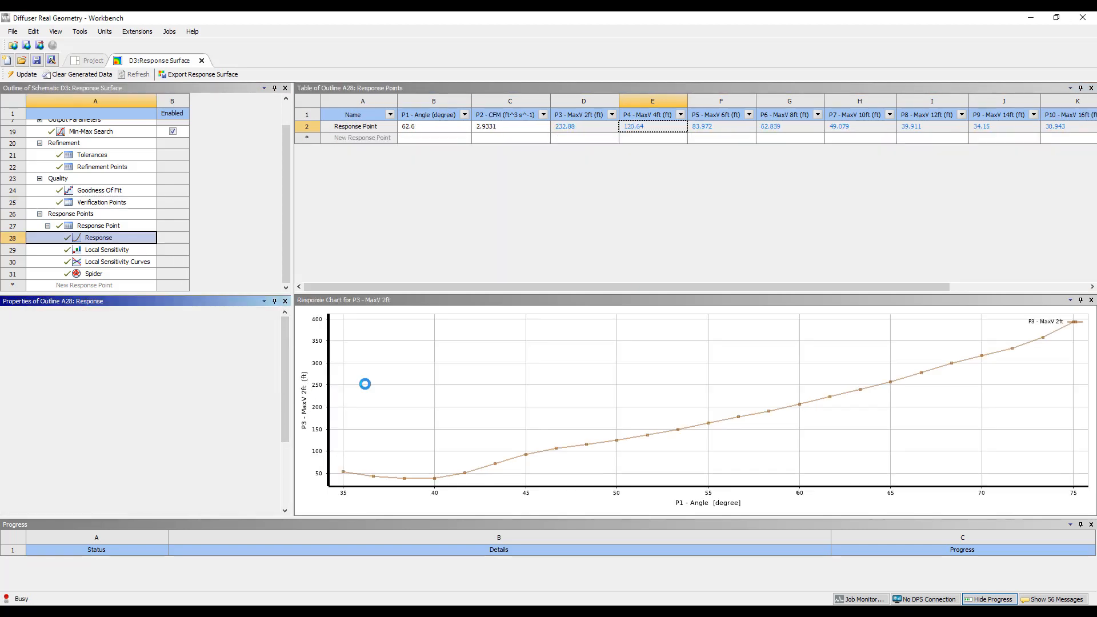
middle_drag(616, 440, 791, 374)
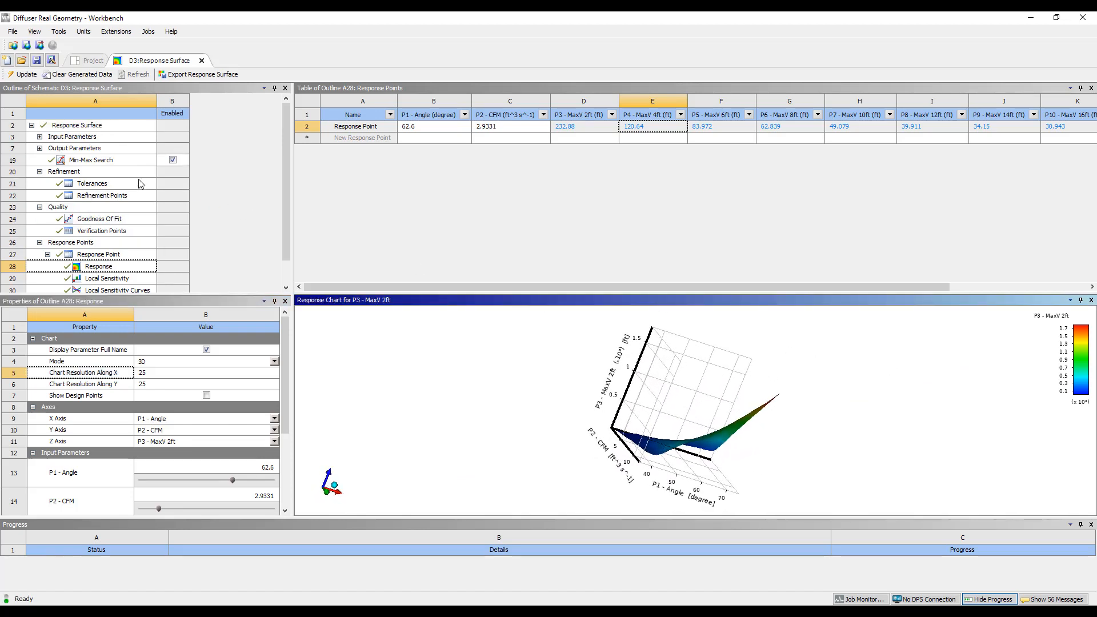
Review the Response Surface's meta-model settings and tolerances, and inspect the 3D response chart from several angles
scroll(171, 172, up, 1)
click(111, 130)
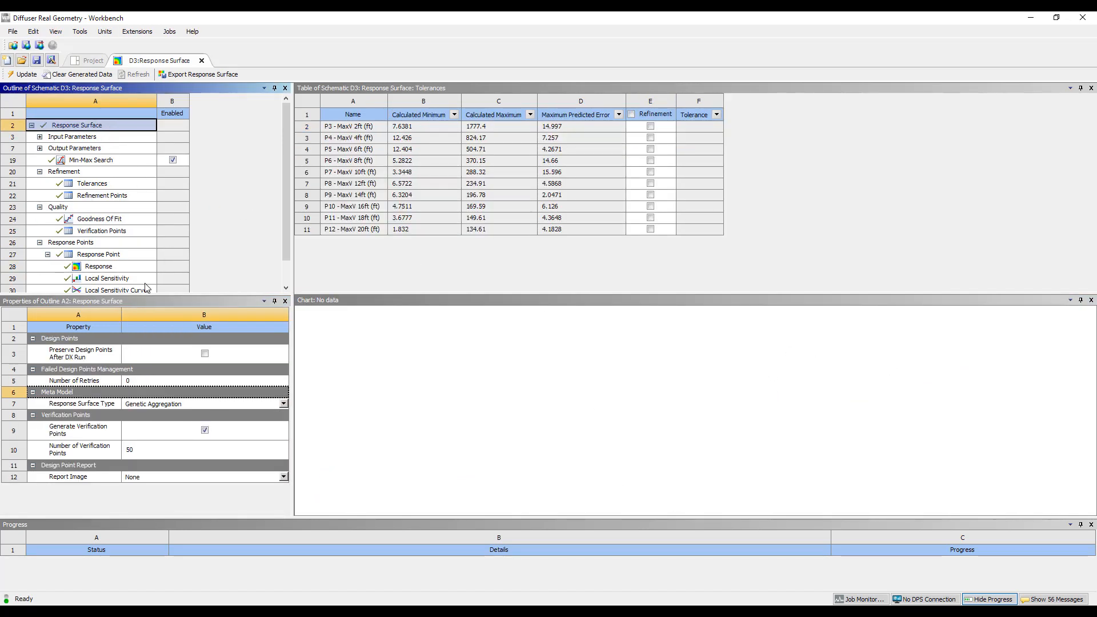
scroll(122, 257, down, 1)
click(99, 237)
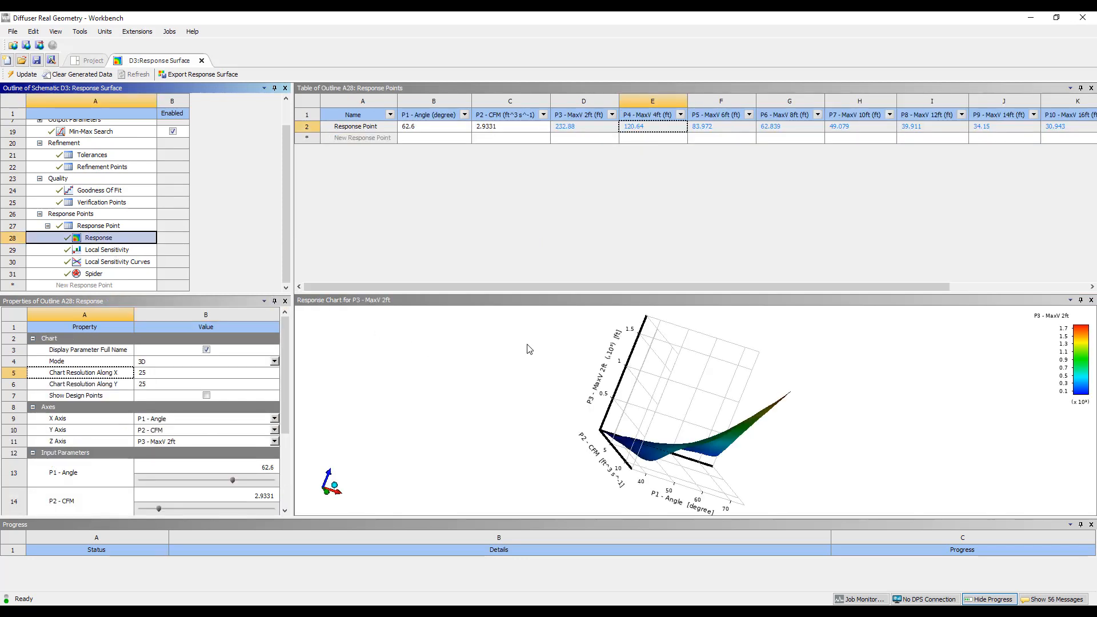
drag(590, 381, 557, 403)
middle_drag(555, 399, 467, 380)
drag(467, 385, 537, 471)
middle_drag(537, 471, 764, 465)
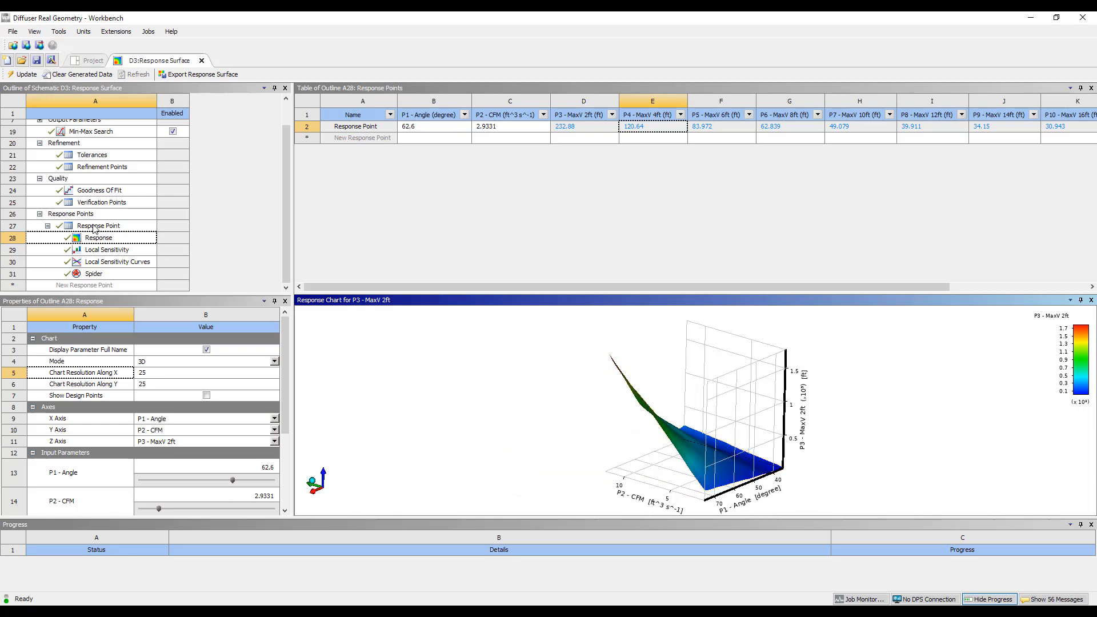
Check the response surface's Goodness Of Fit, Verification Points and Refinement Points
click(117, 191)
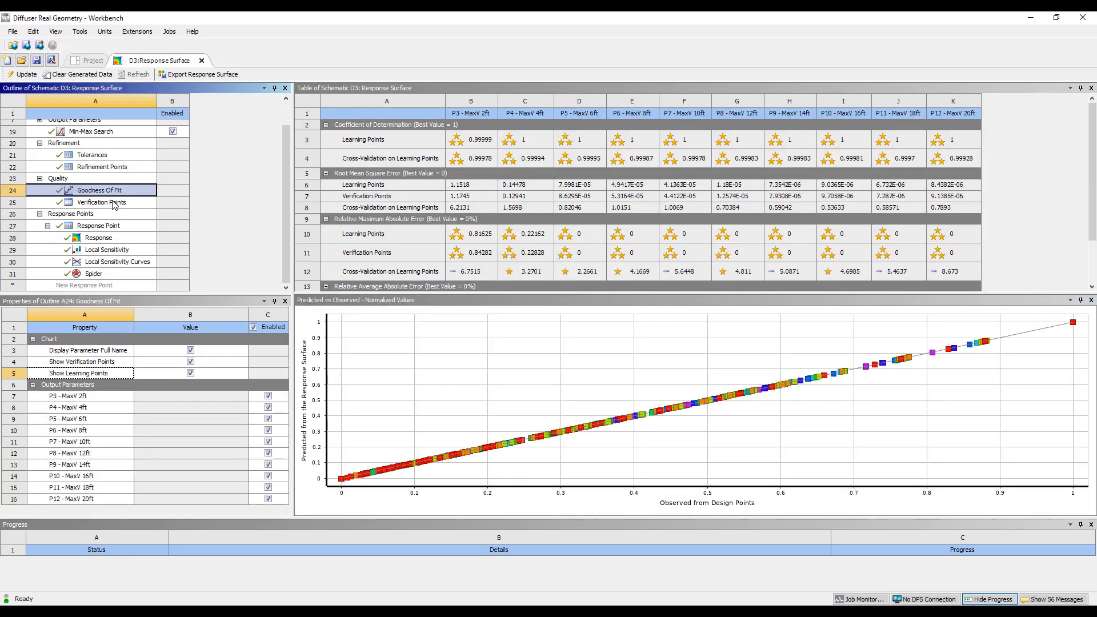
click(115, 203)
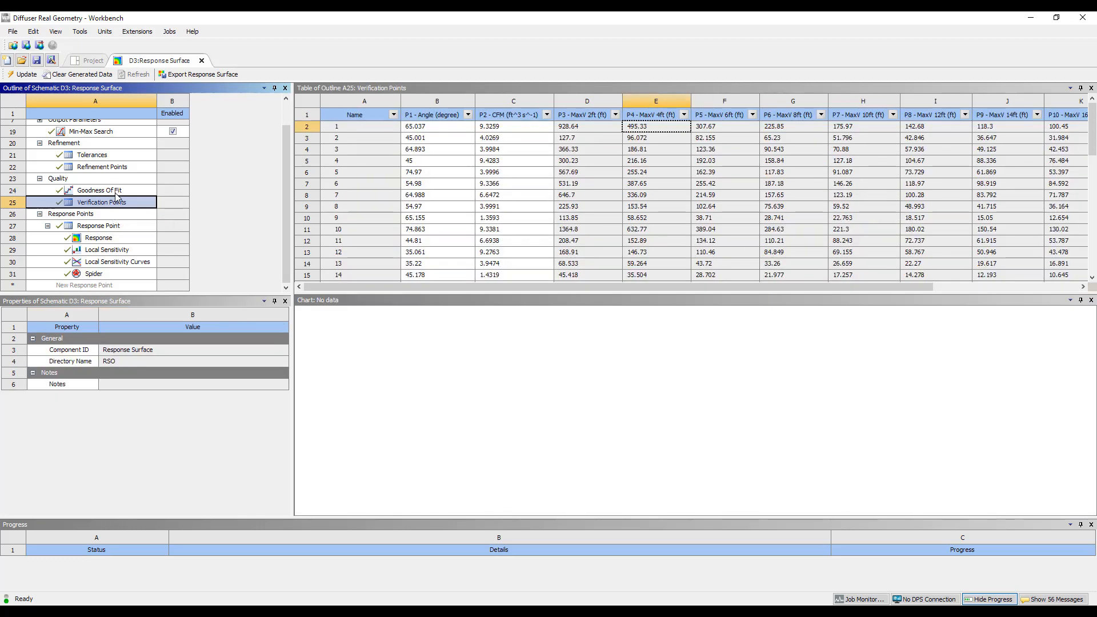
click(117, 167)
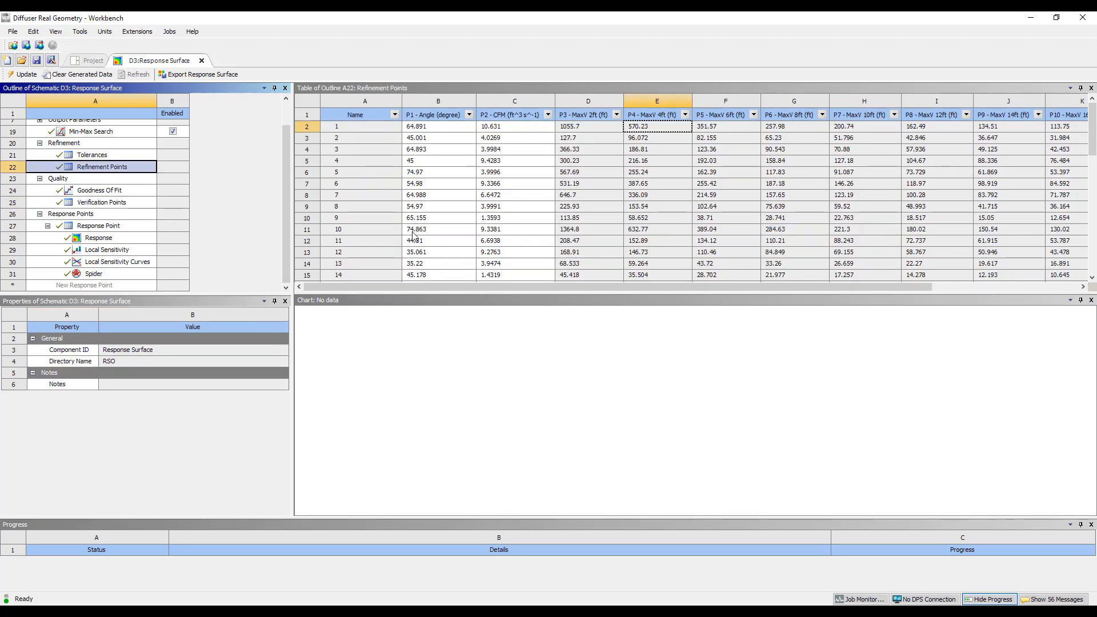
scroll(409, 246, down, 1)
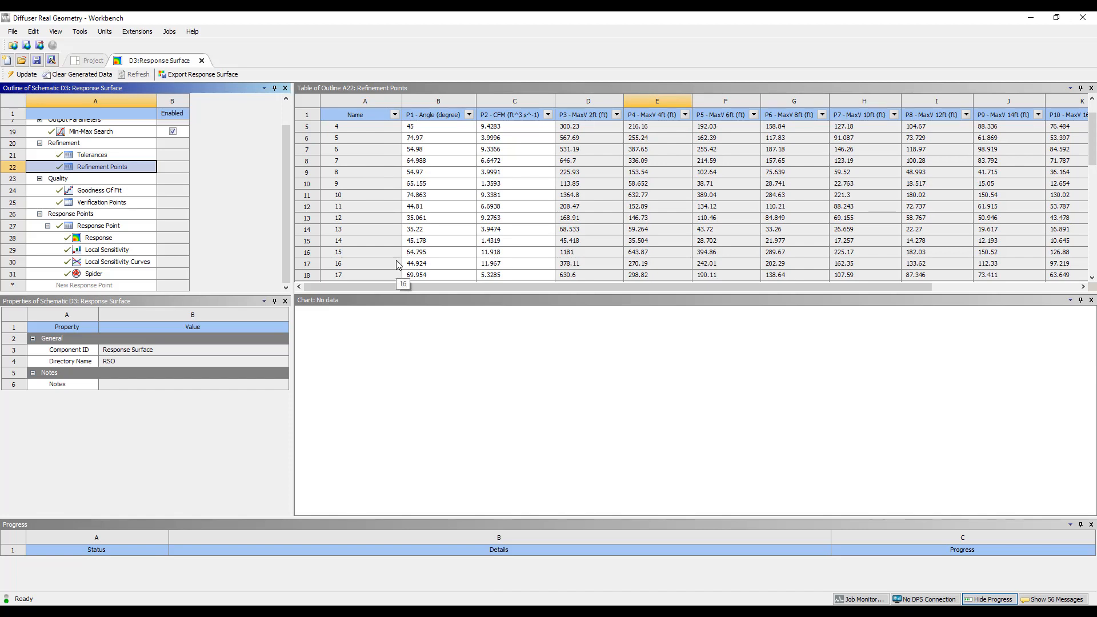
scroll(119, 245, up, 1)
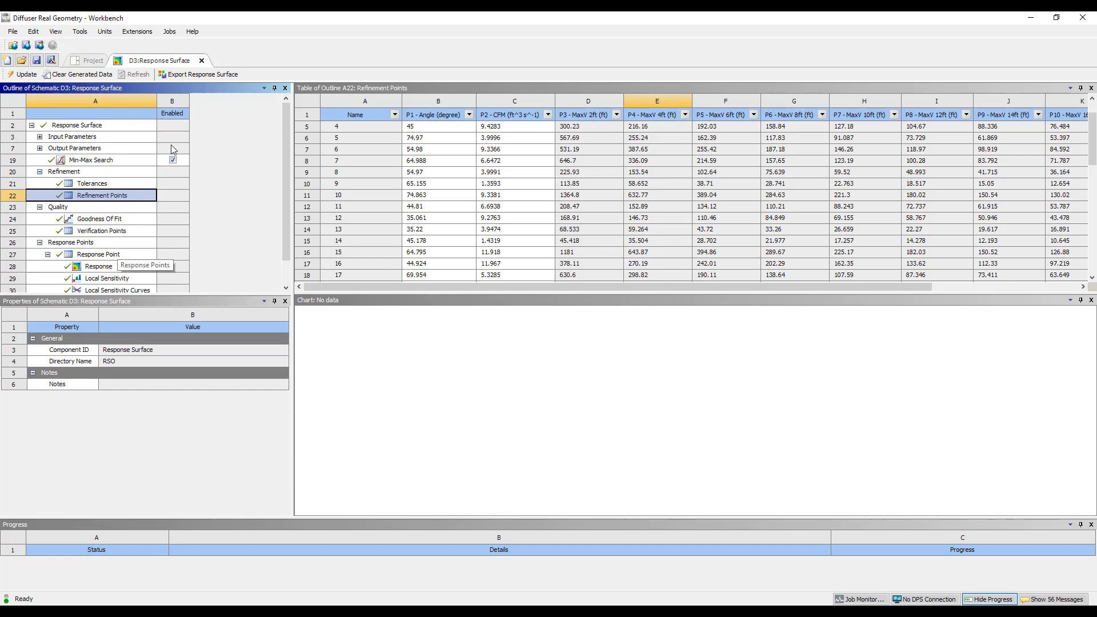
Return to the 3D Response chart, close the Response Surface workspace, and open the Optimization study from the project schematic
click(99, 267)
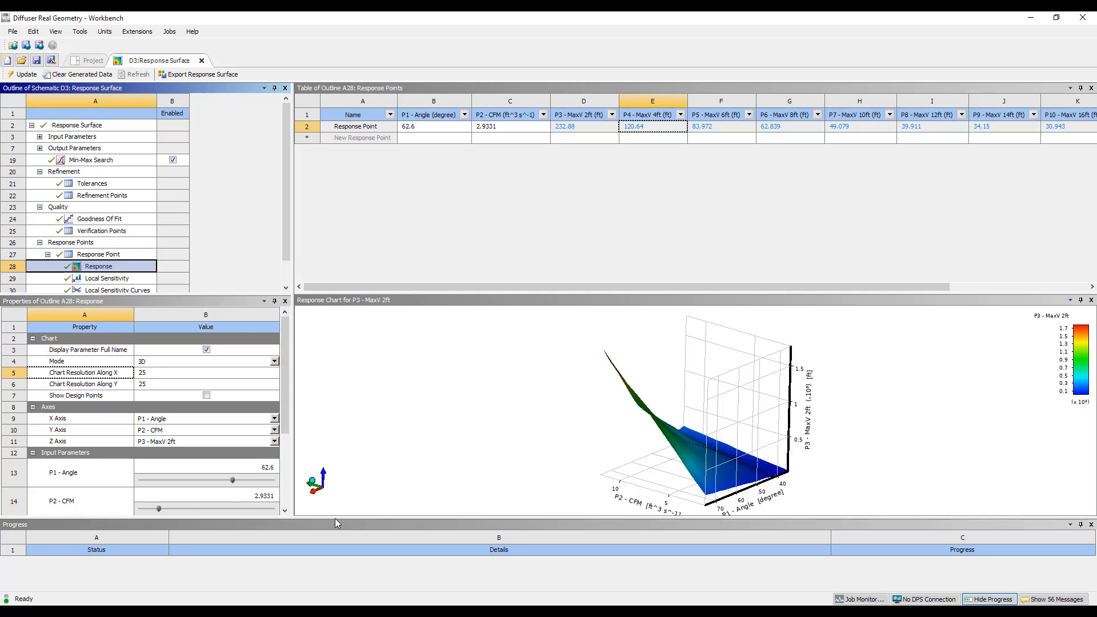
click(439, 613)
click(383, 582)
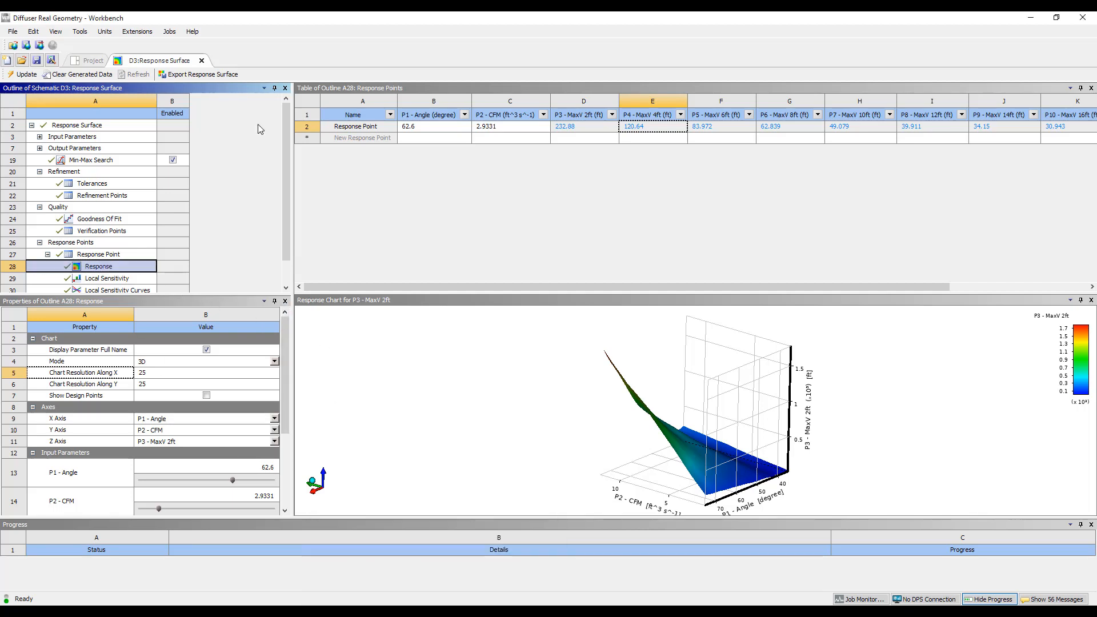
click(202, 61)
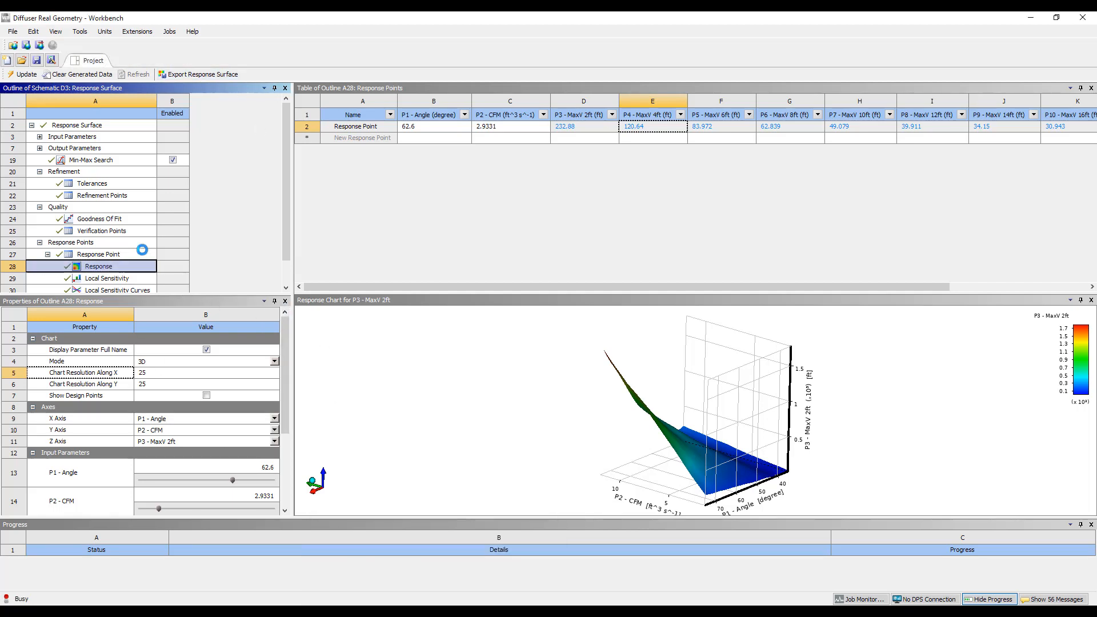
double_click(240, 340)
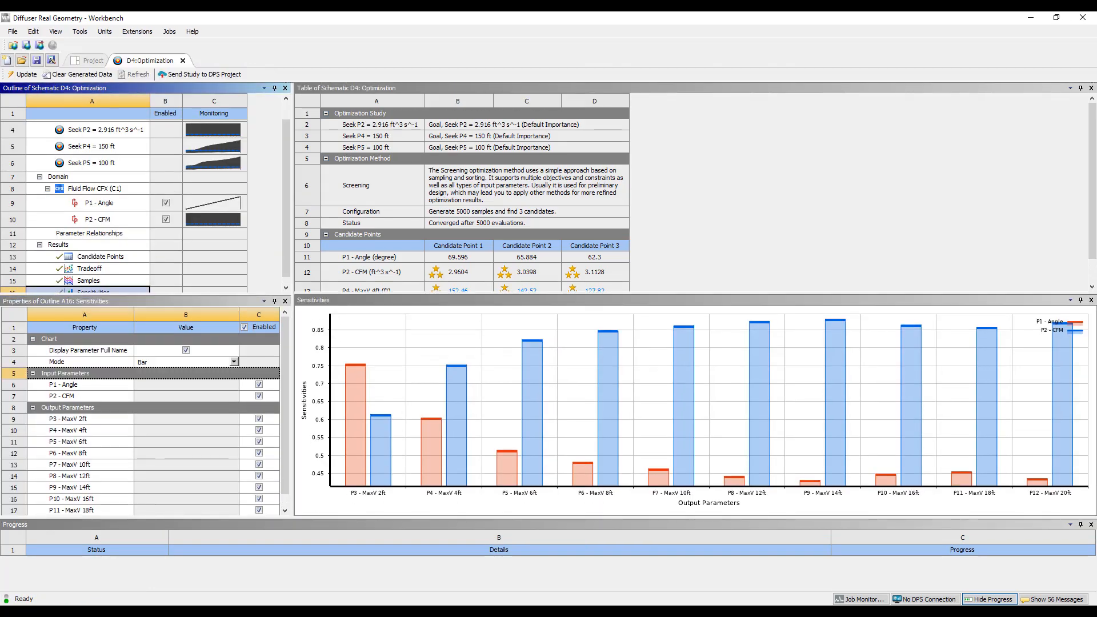
Switch to the Metalaire diffuser catalog PDF and examine the Series 5750 performance data for the 12 x 12, neck size 6 diffuser at 80 and 120 CFM
click(331, 613)
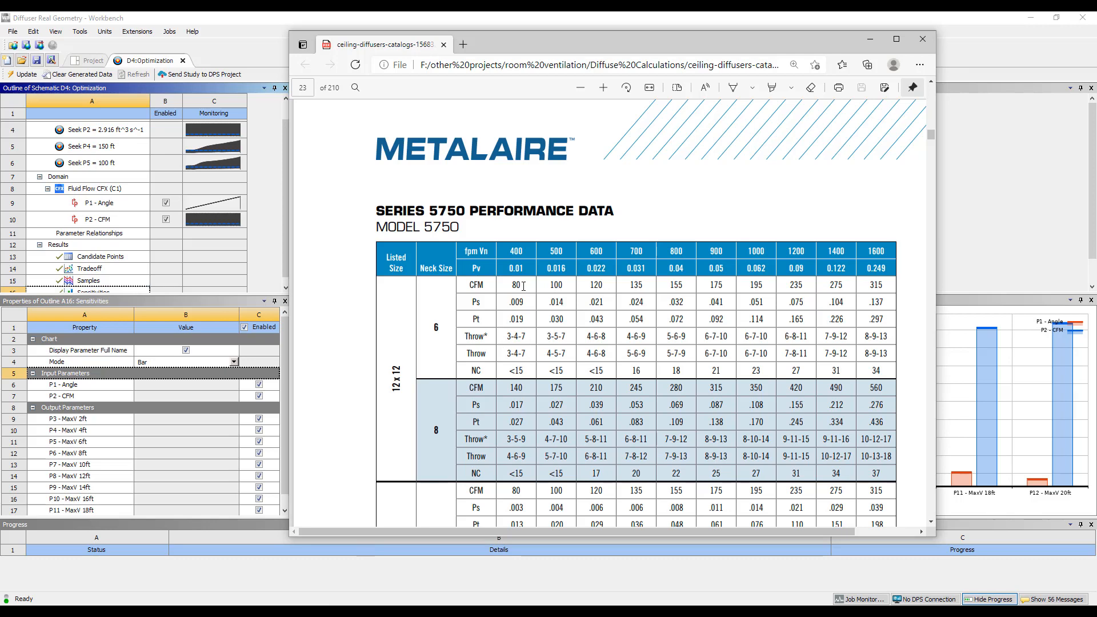
scroll(523, 286, up, 5)
scroll(509, 293, down, 6)
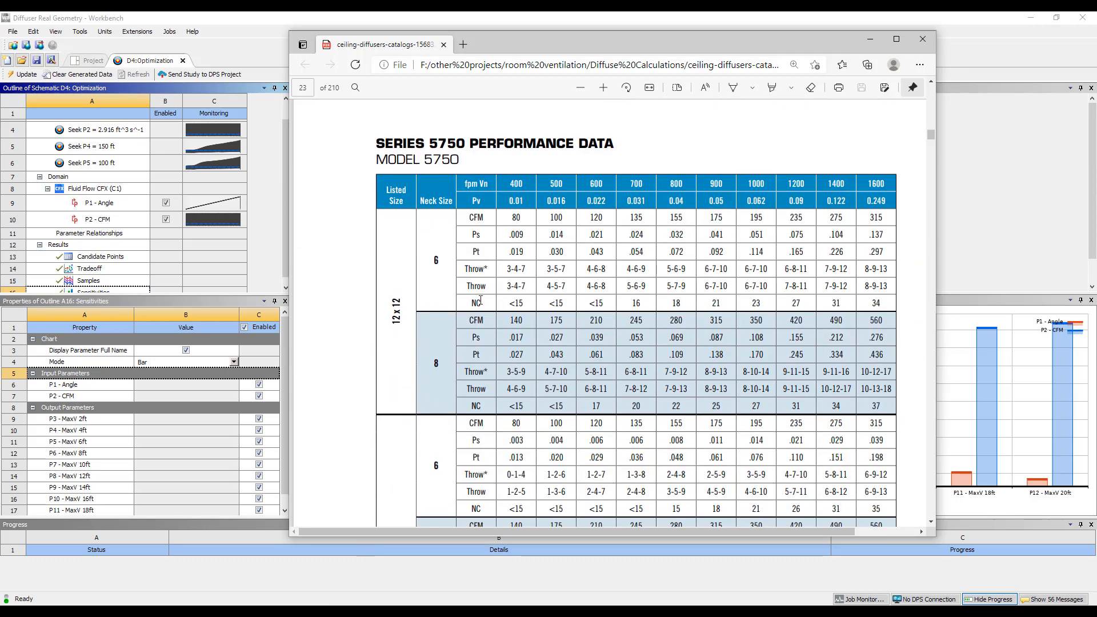
double_click(515, 217)
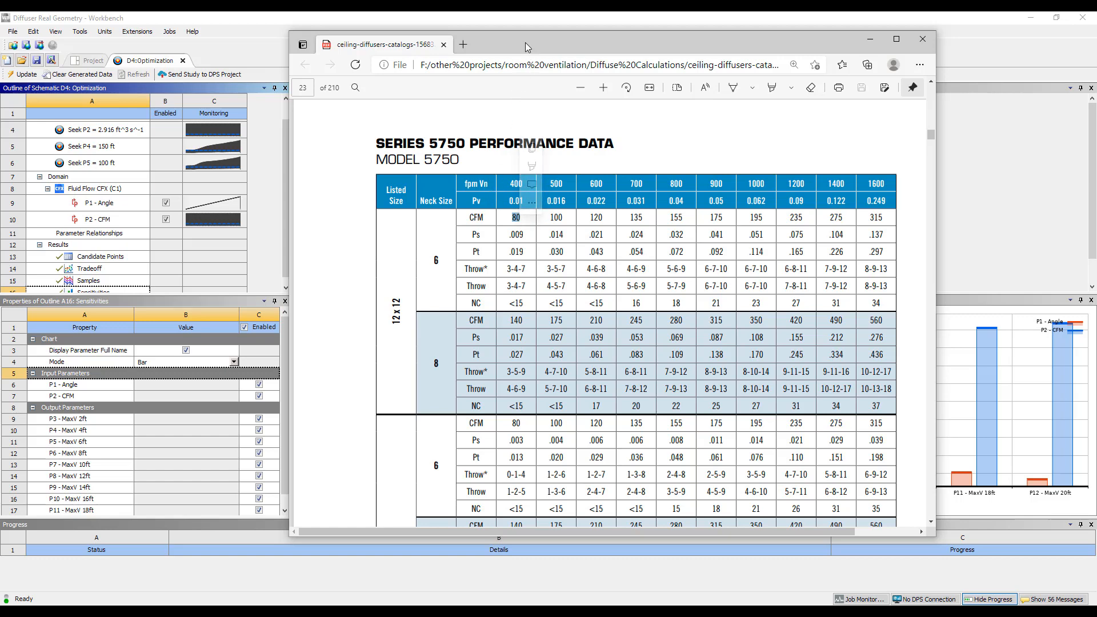
drag(525, 42, 647, 47)
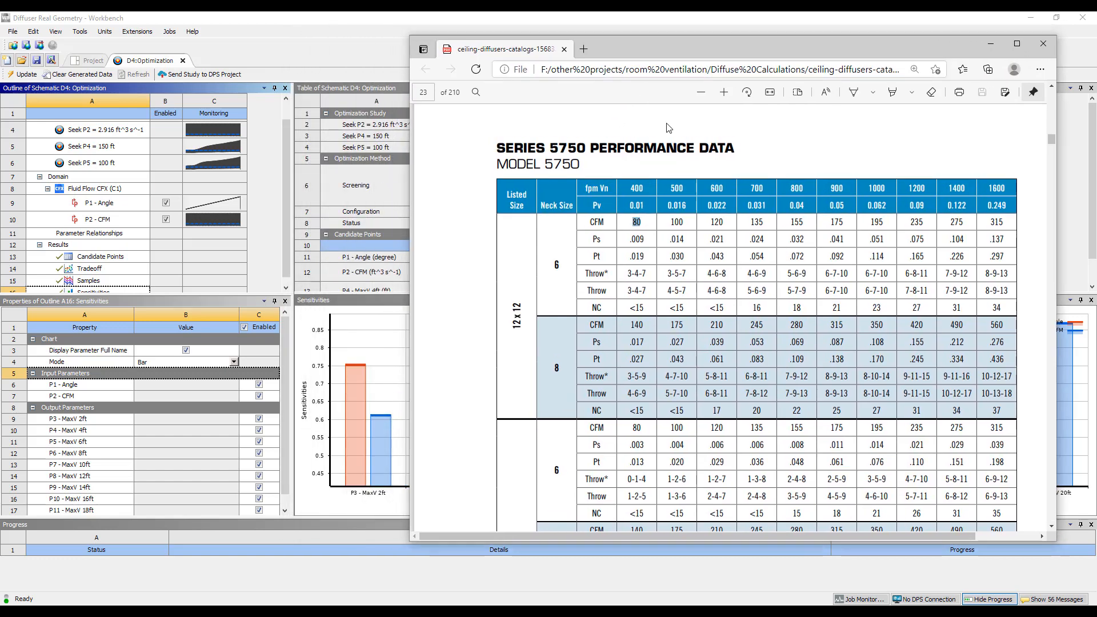
double_click(716, 222)
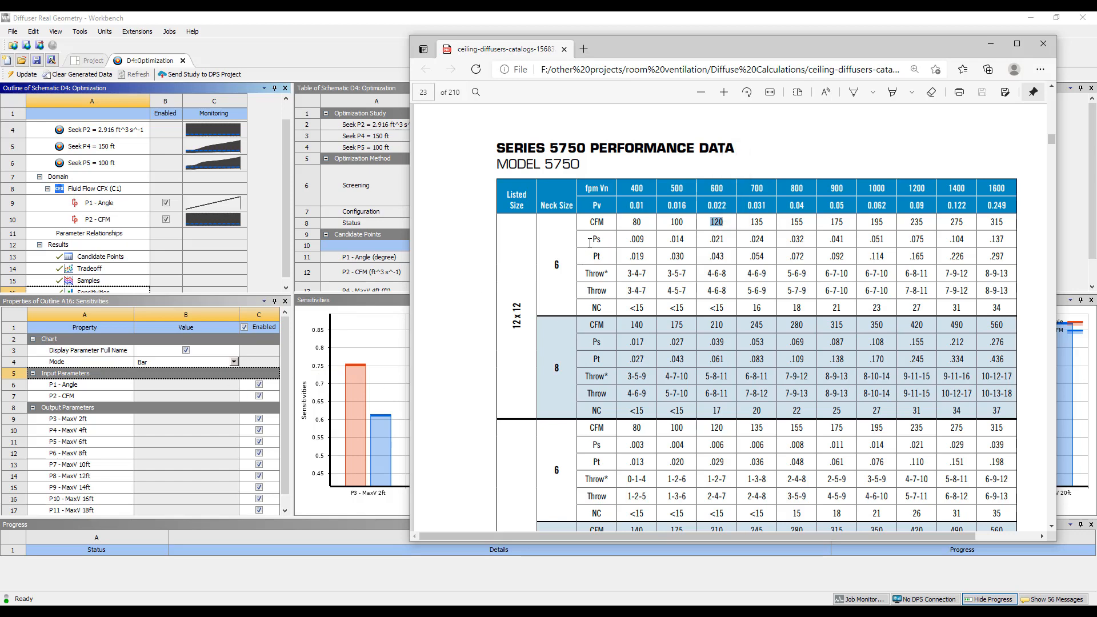
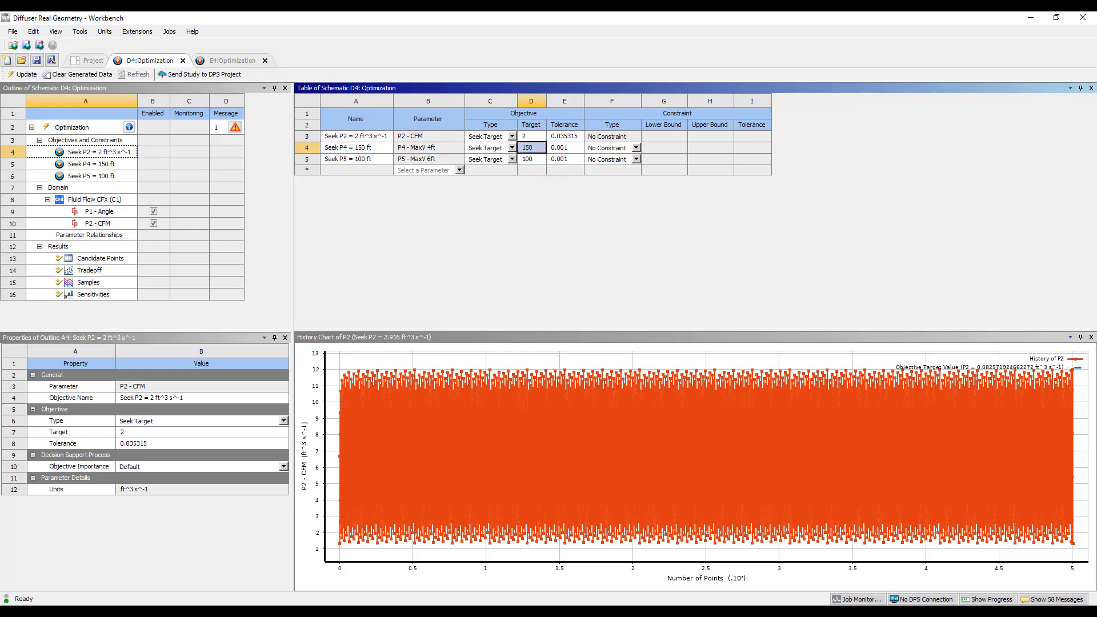
Return to Workbench and add a P6 - MaxV 8ft objective to the optimization that seeks a target of 50 ft
key(alt+Tab)
click(389, 204)
click(460, 170)
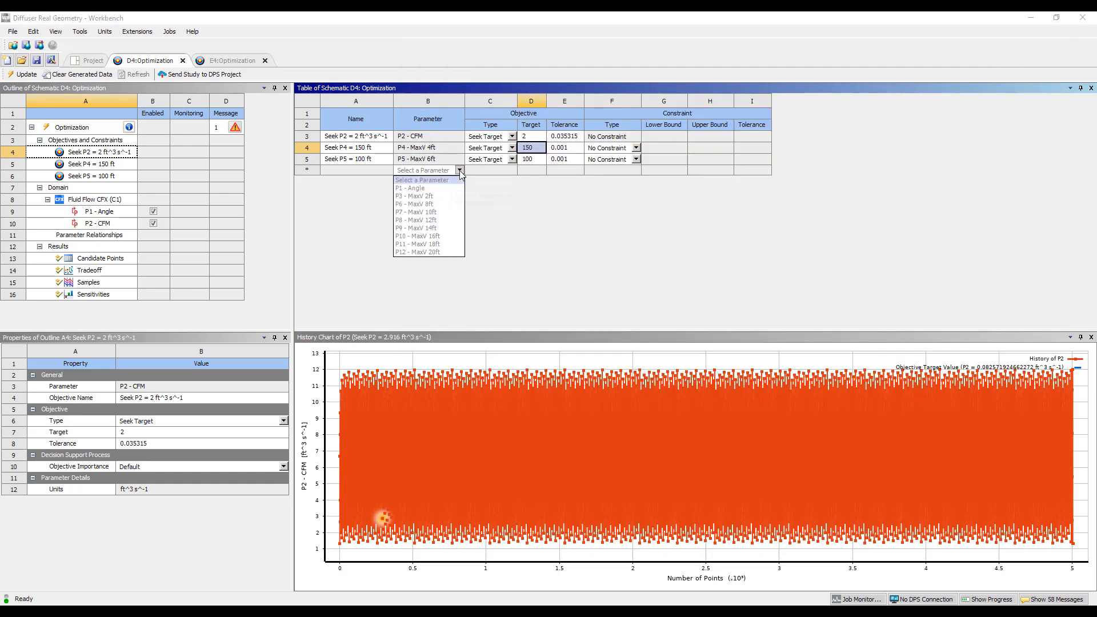
click(426, 204)
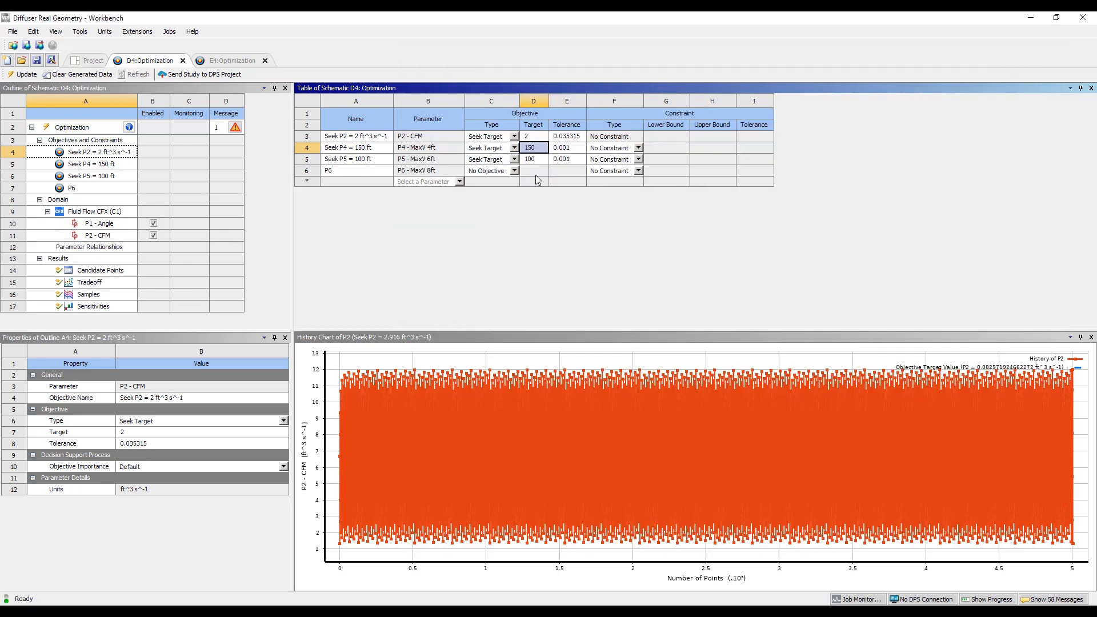
click(514, 170)
click(485, 204)
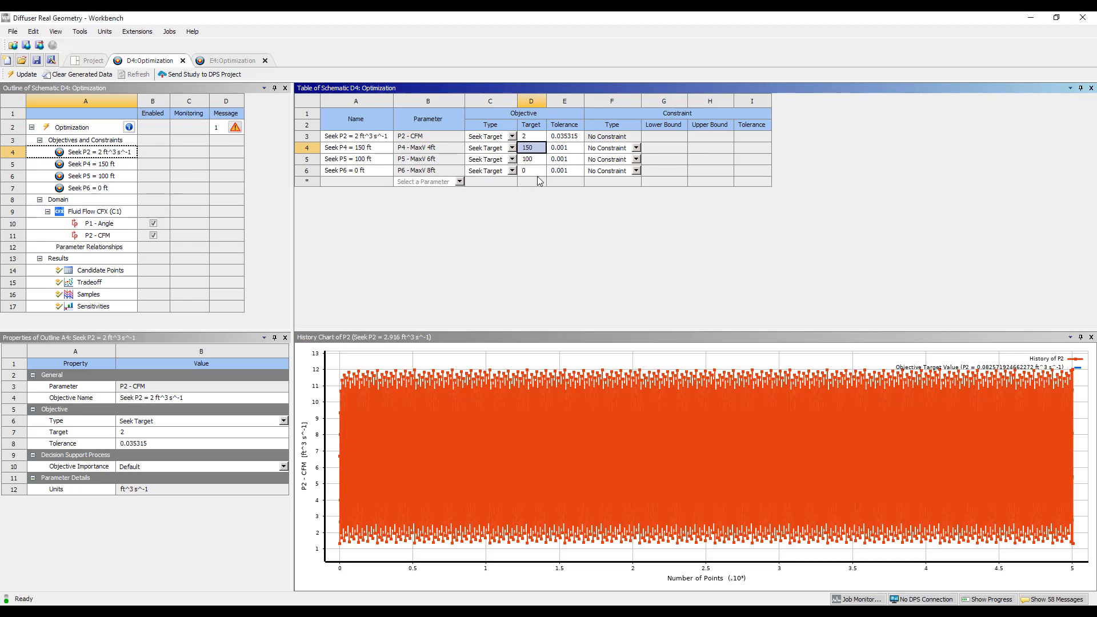
click(540, 174)
click(539, 174)
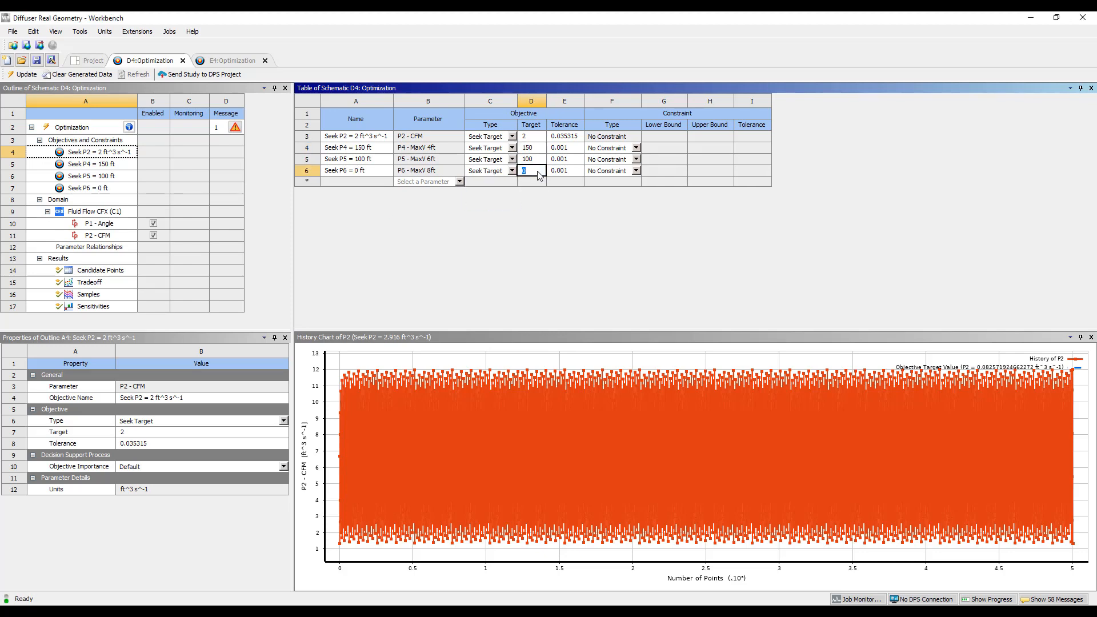
text(50)
key(Return)
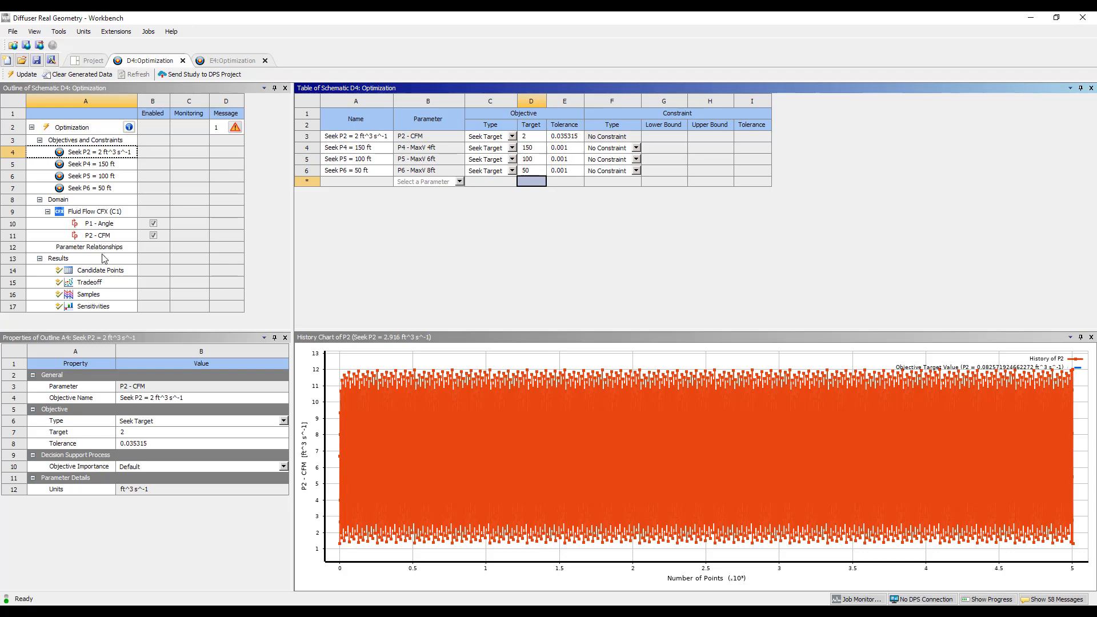
Update the optimization study and compare the angle and MaxV values of the three candidate points
click(79, 128)
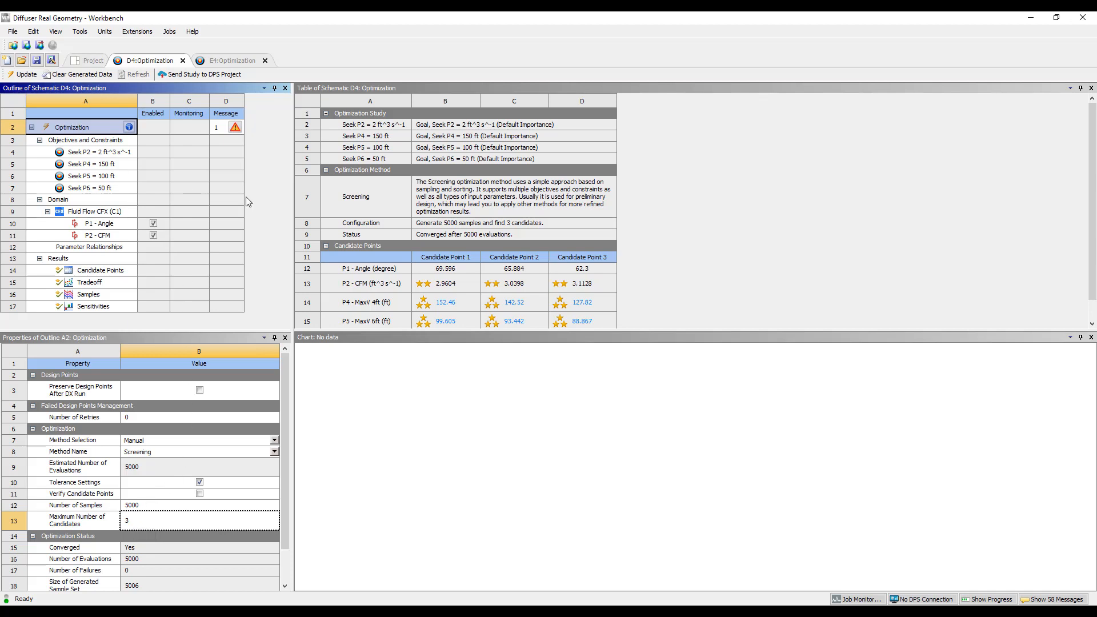
click(23, 74)
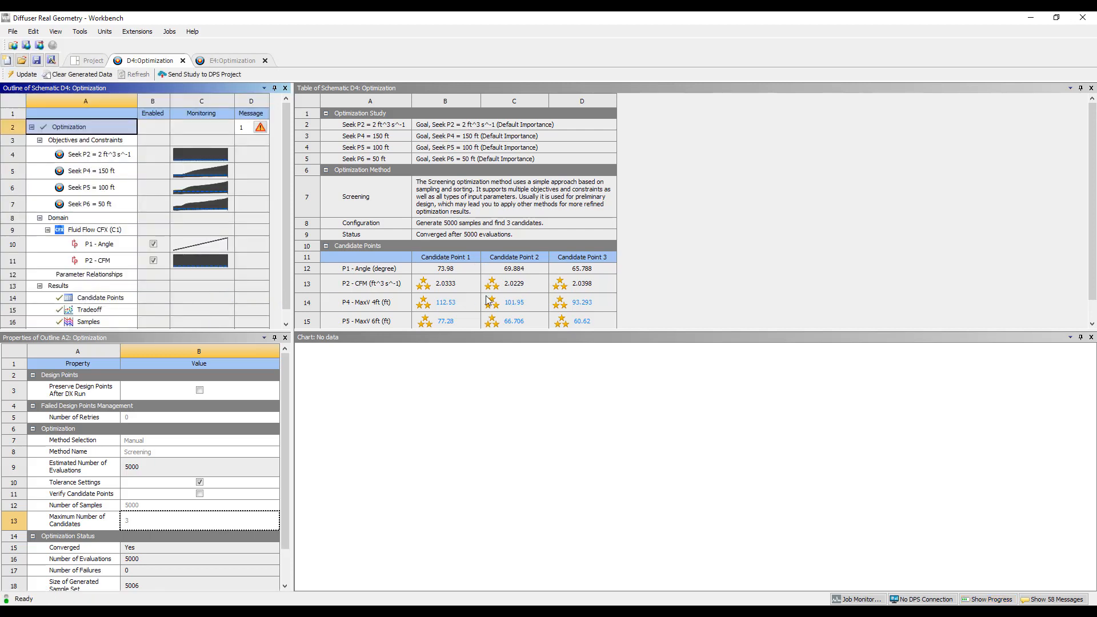
scroll(487, 300, down, 1)
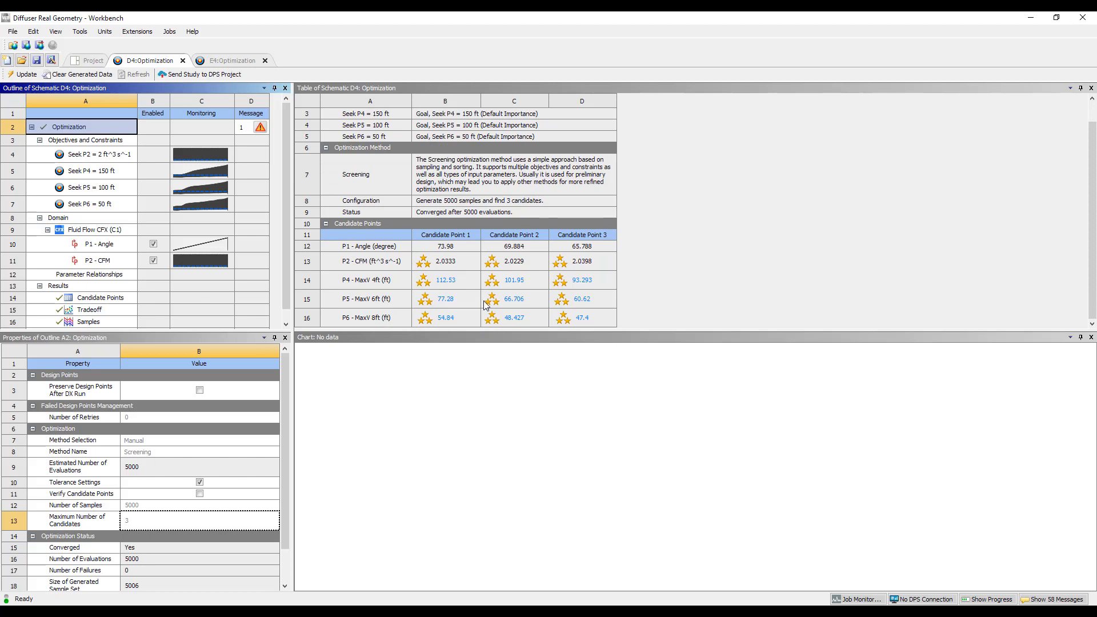
click(448, 250)
click(521, 251)
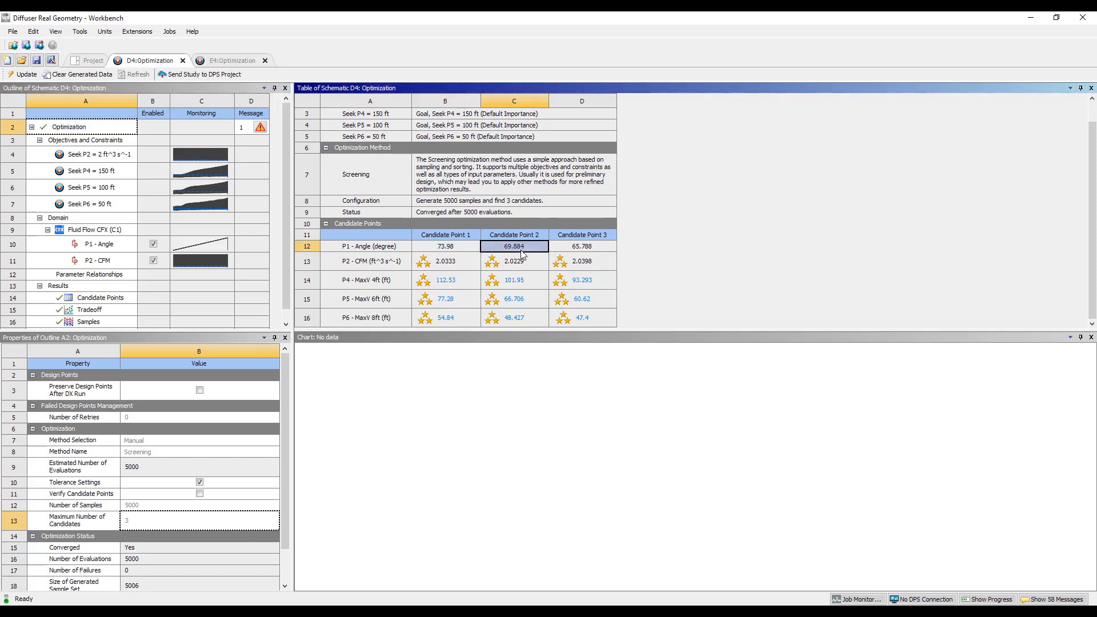
click(581, 246)
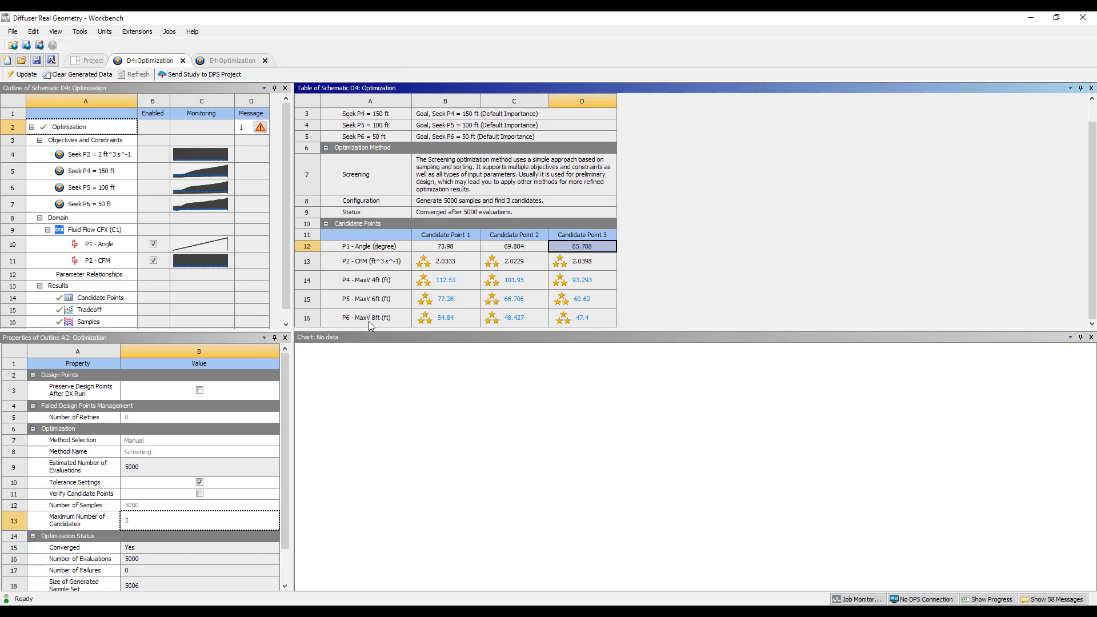
click(452, 321)
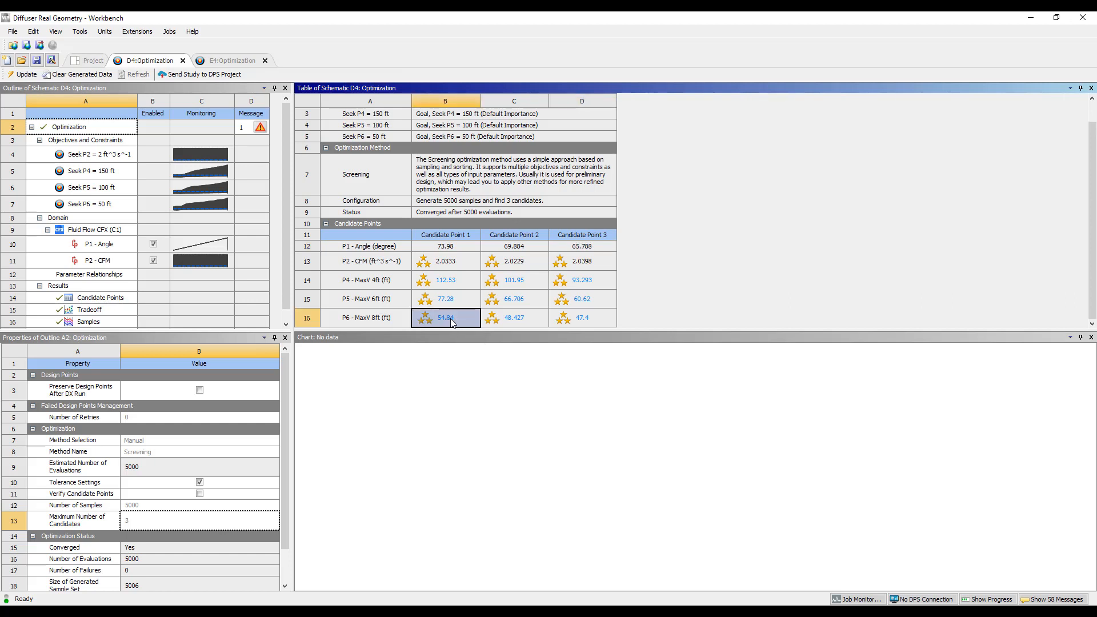
click(447, 294)
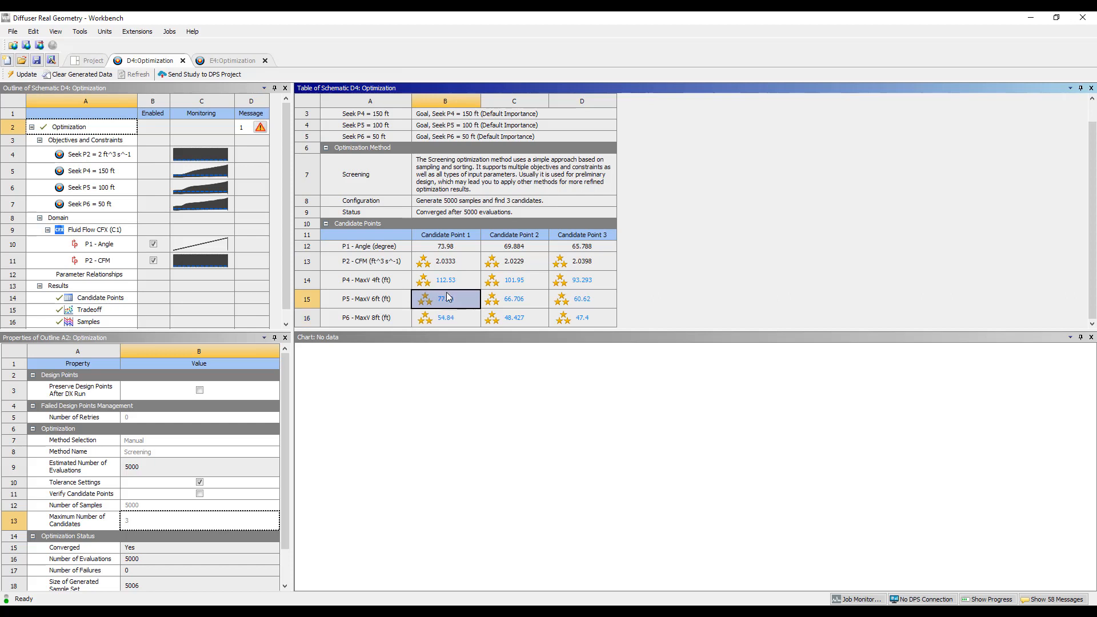
click(451, 286)
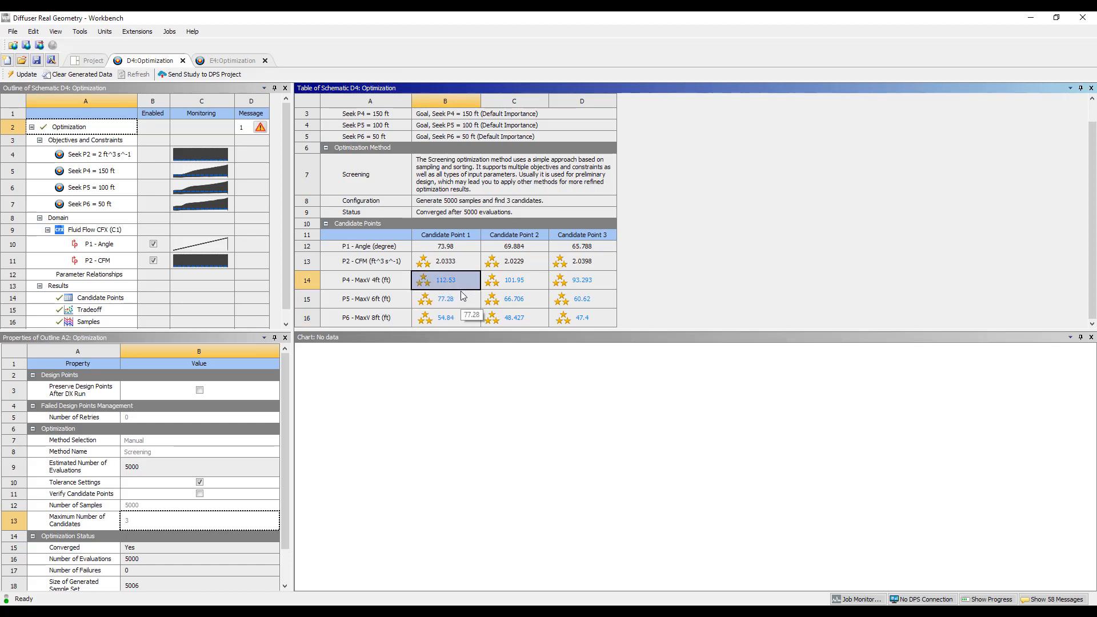
click(451, 251)
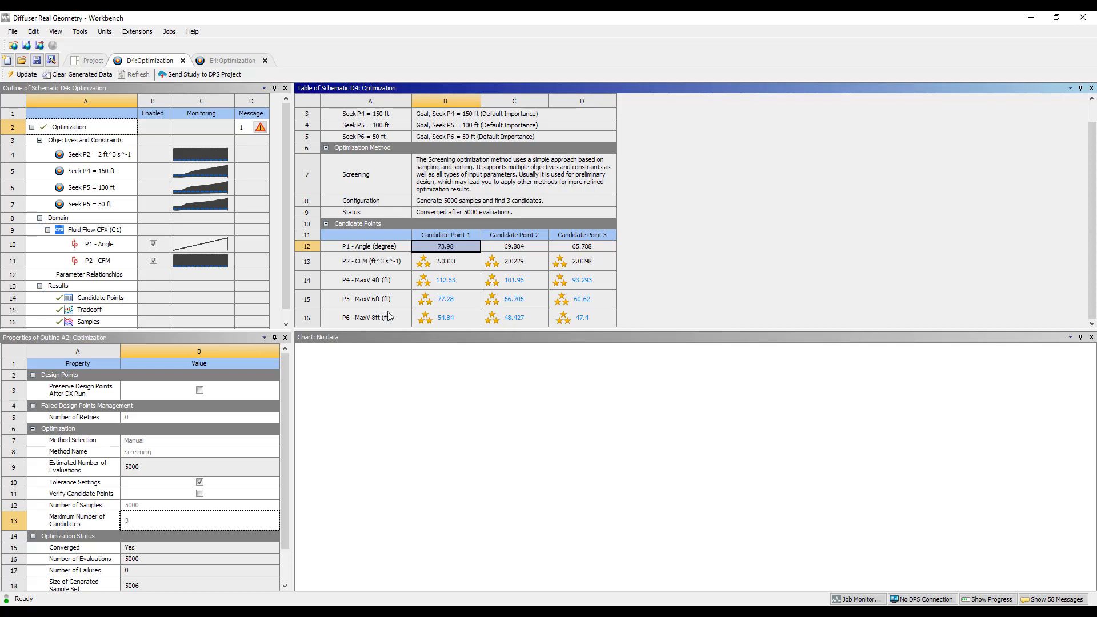
Review the Candidate Points table and chart, and check the Tradeoff chart of P3 - MaxV 2ft against P4 - MaxV 4ft
double_click(112, 299)
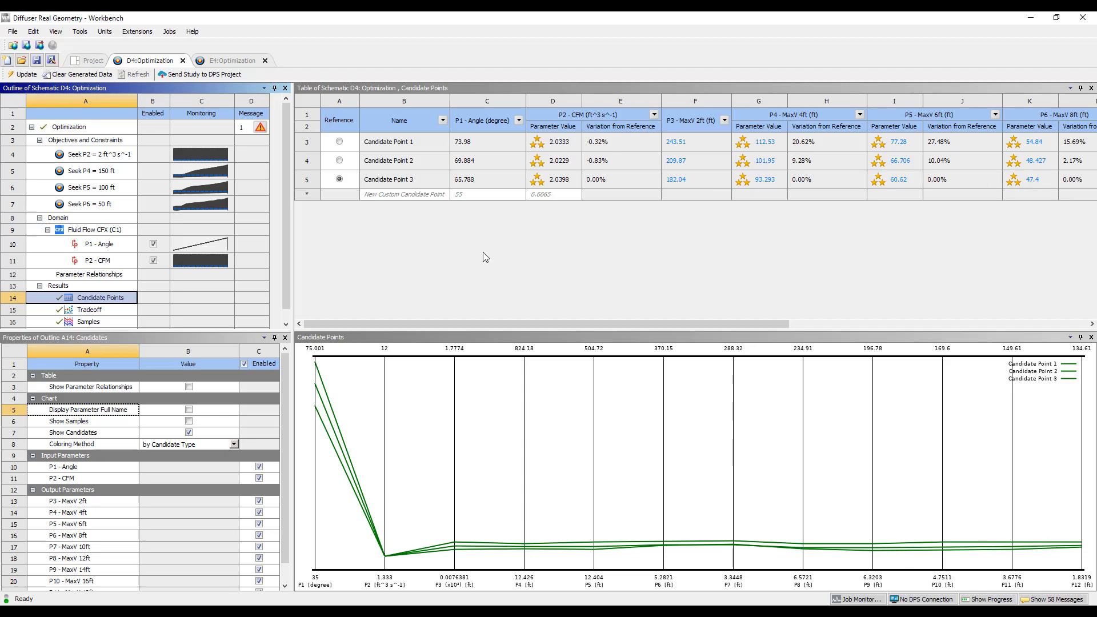
click(90, 311)
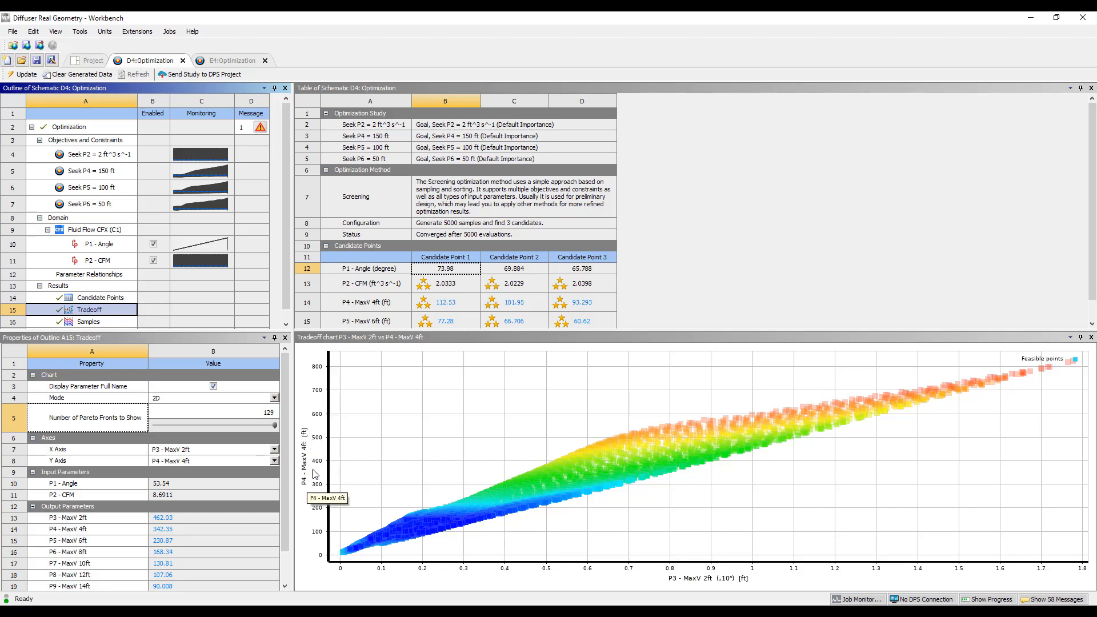
scroll(117, 314, down, 1)
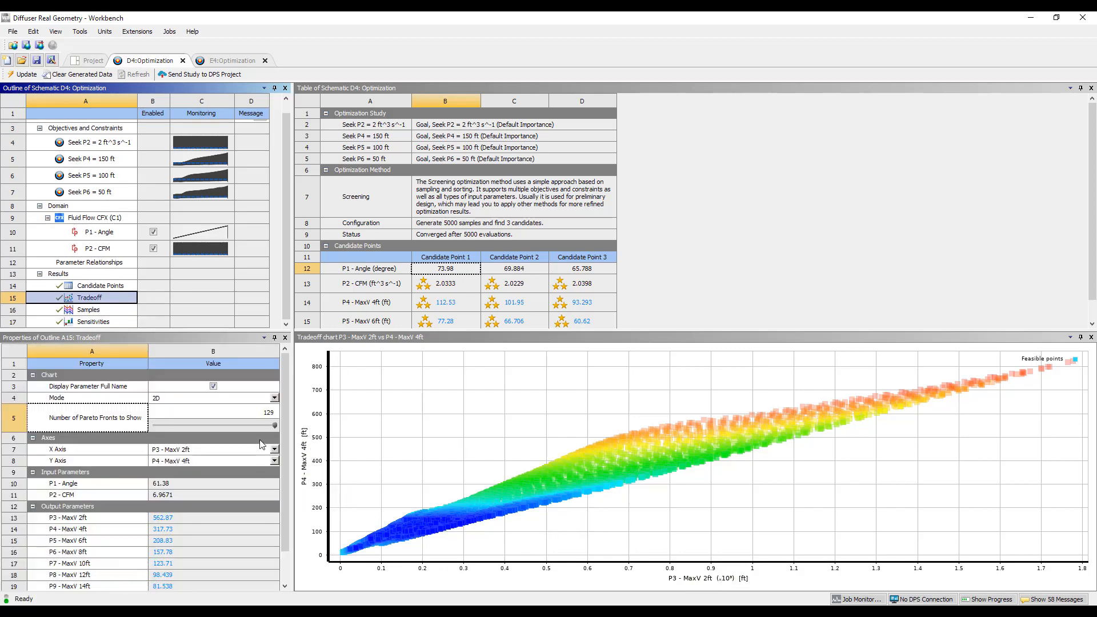
Examine the Sensitivities chart, comparing the influence of P1 - Angle and P2 - CFM on the MaxV outputs
click(94, 322)
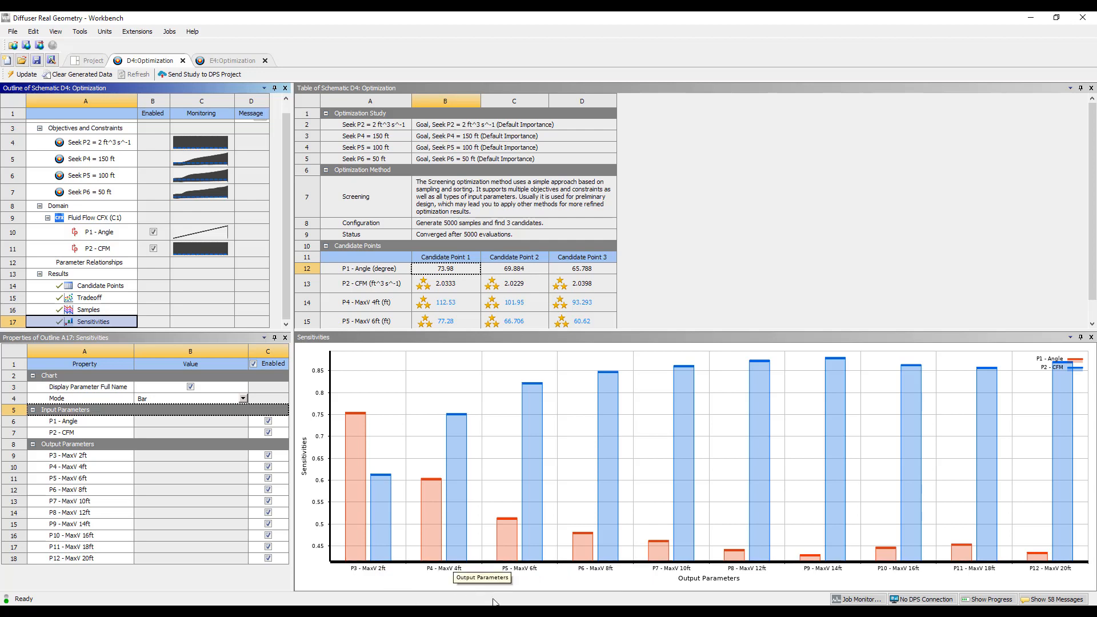
mouse_move(361, 448)
mouse_move(524, 535)
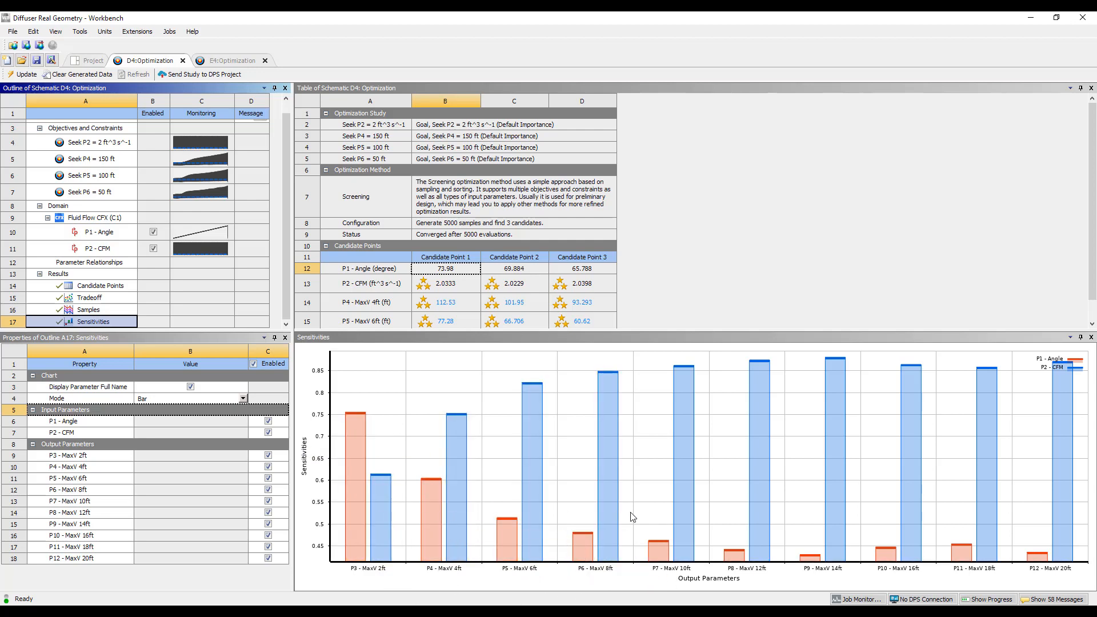
mouse_move(1064, 518)
mouse_move(738, 562)
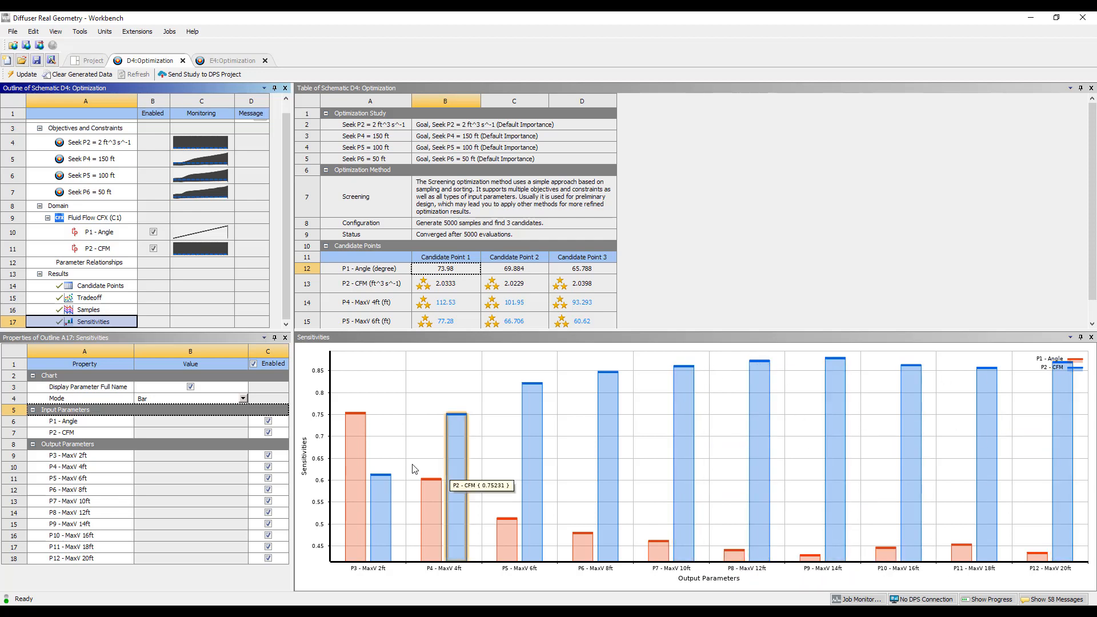
mouse_move(359, 476)
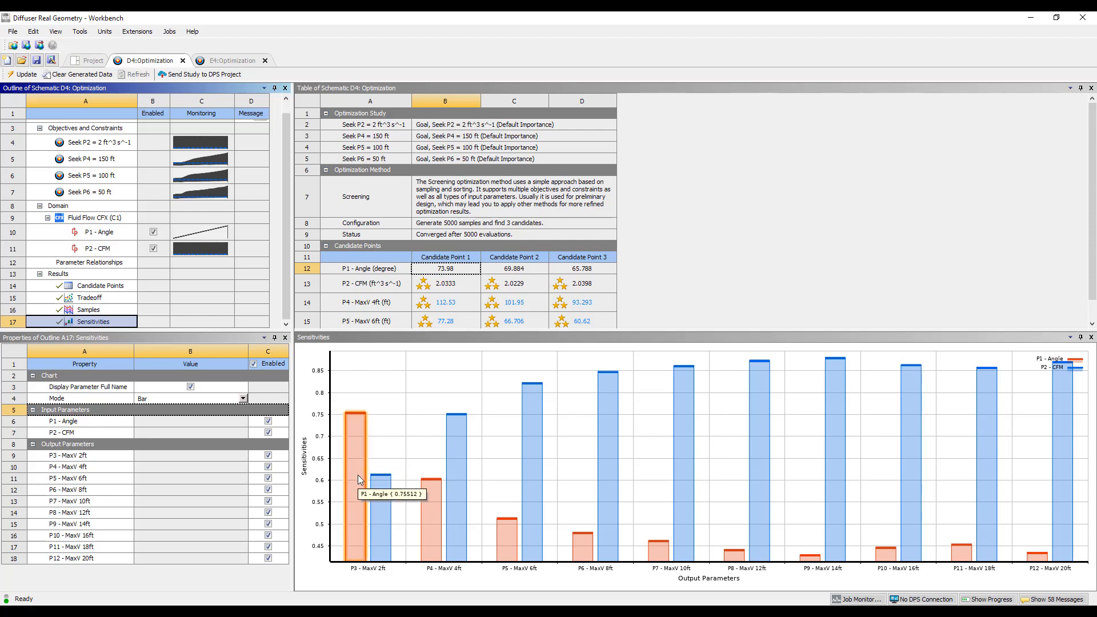
mouse_move(453, 534)
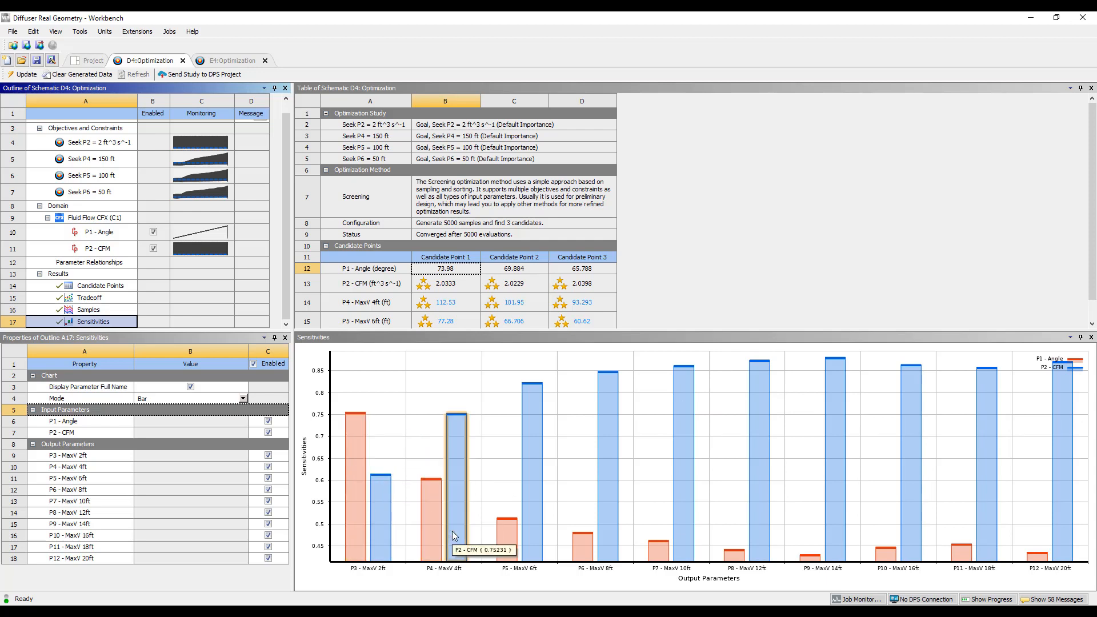
Open the Samples chart and restrict P2 - CFM to a range of about 1.90 to 2.36 ft^3 s^-1
click(91, 309)
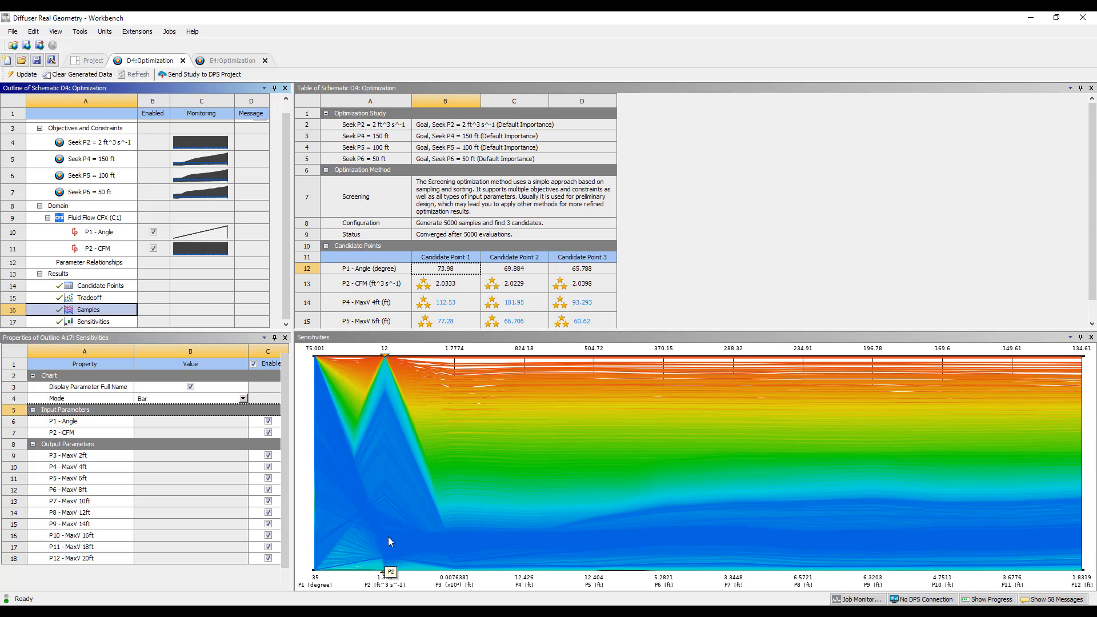
drag(387, 518, 387, 506)
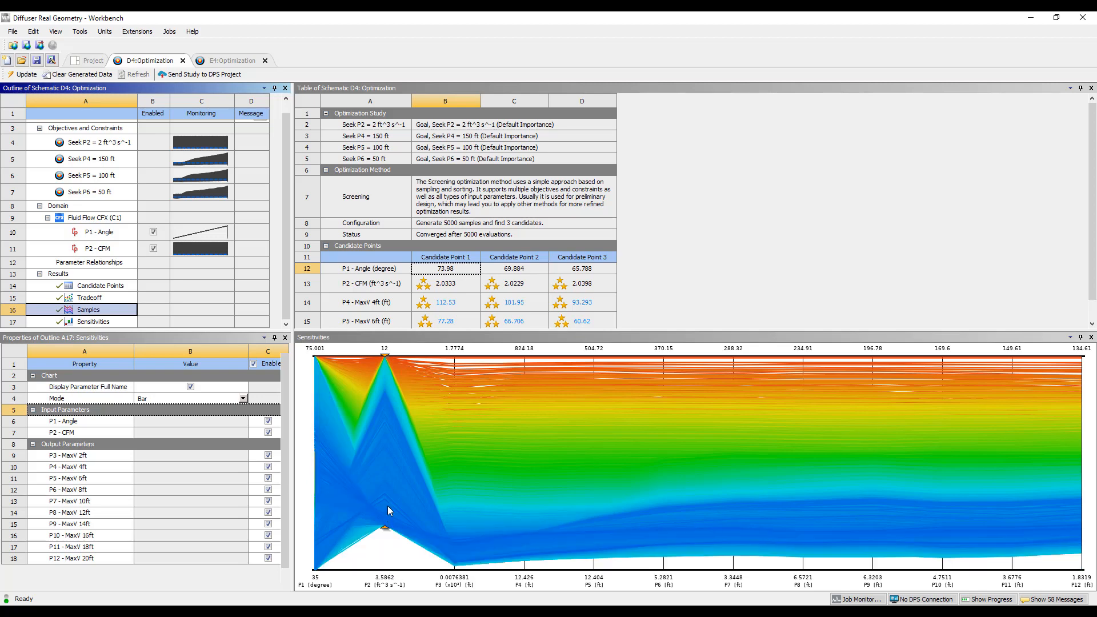
drag(387, 547, 386, 562)
click(383, 357)
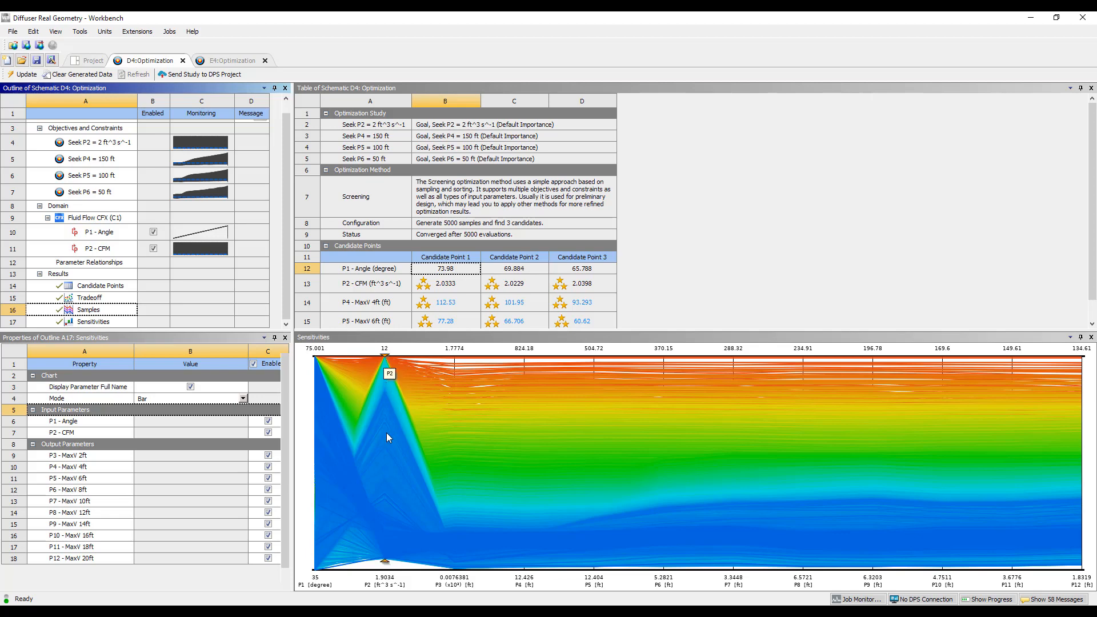
drag(388, 371, 388, 486)
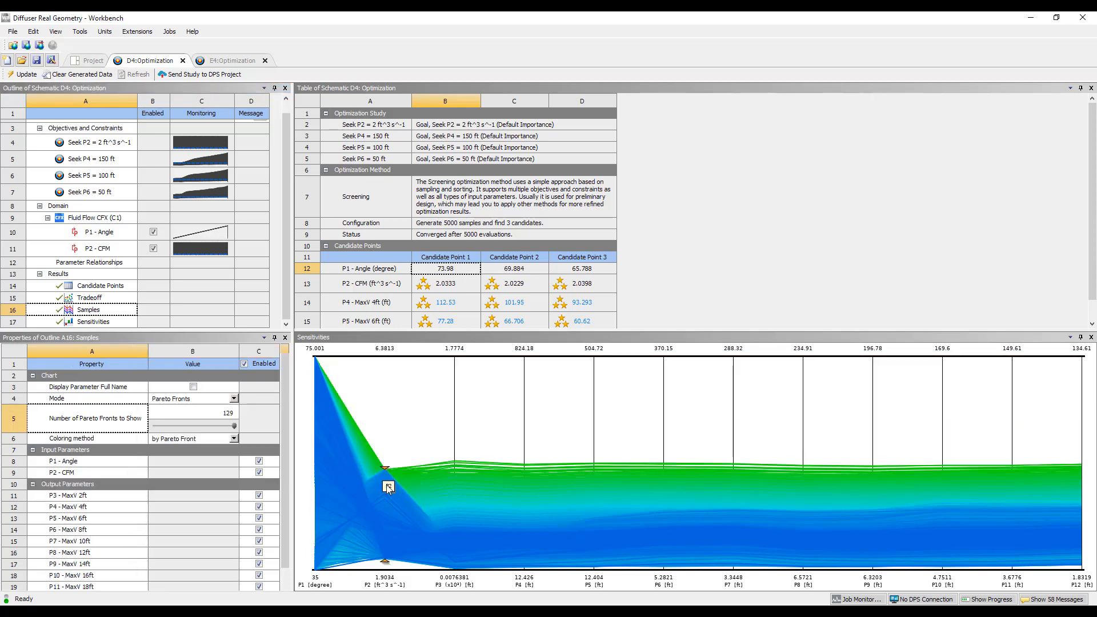
click(388, 544)
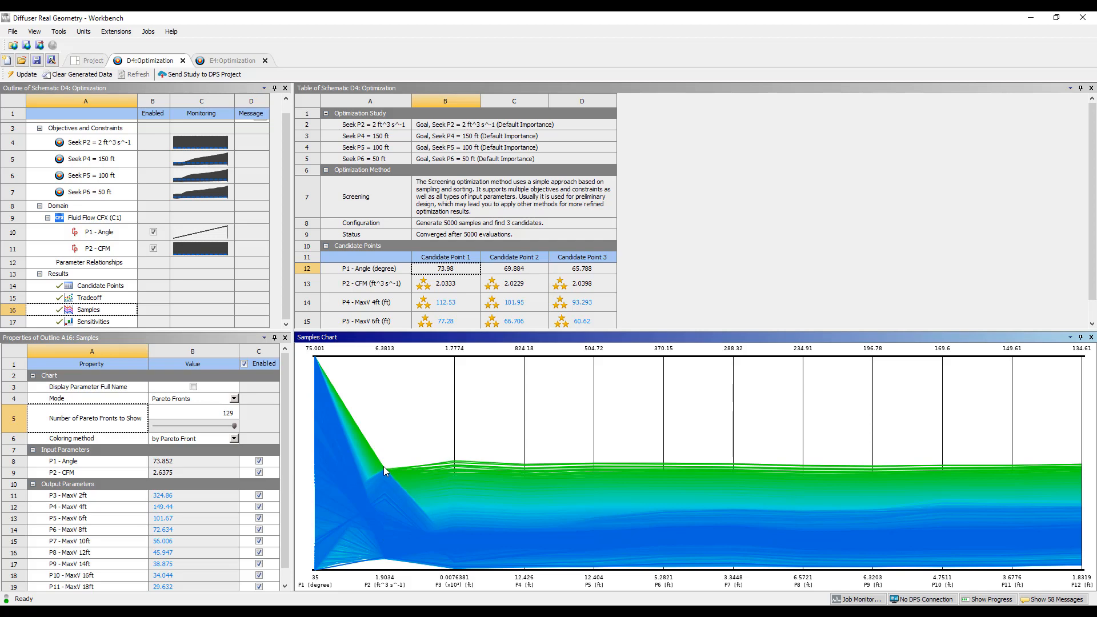
mouse_move(386, 469)
drag(386, 470, 385, 541)
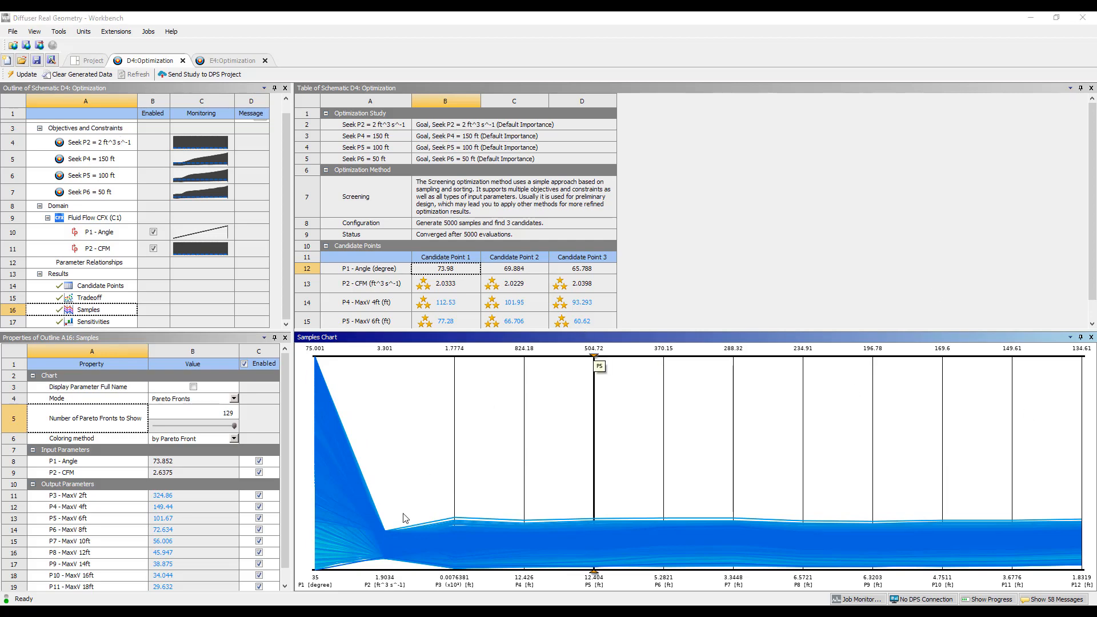
drag(386, 532, 387, 551)
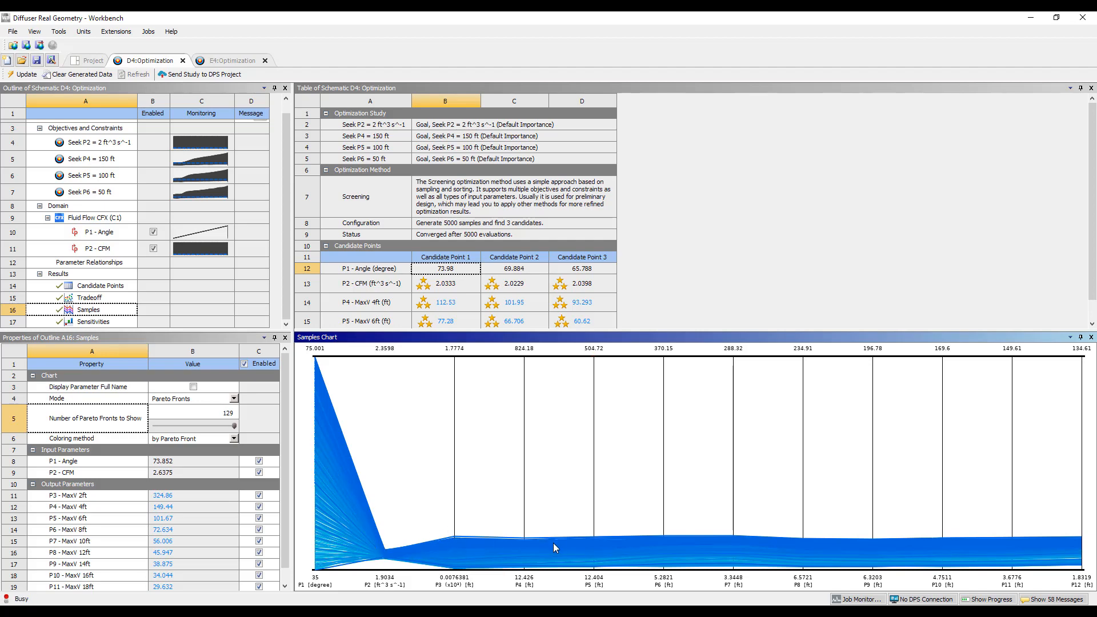
Inspect the remaining samples and raise the lower limit of P1 - Angle to about 70.3 degrees in the Samples chart
mouse_move(599, 536)
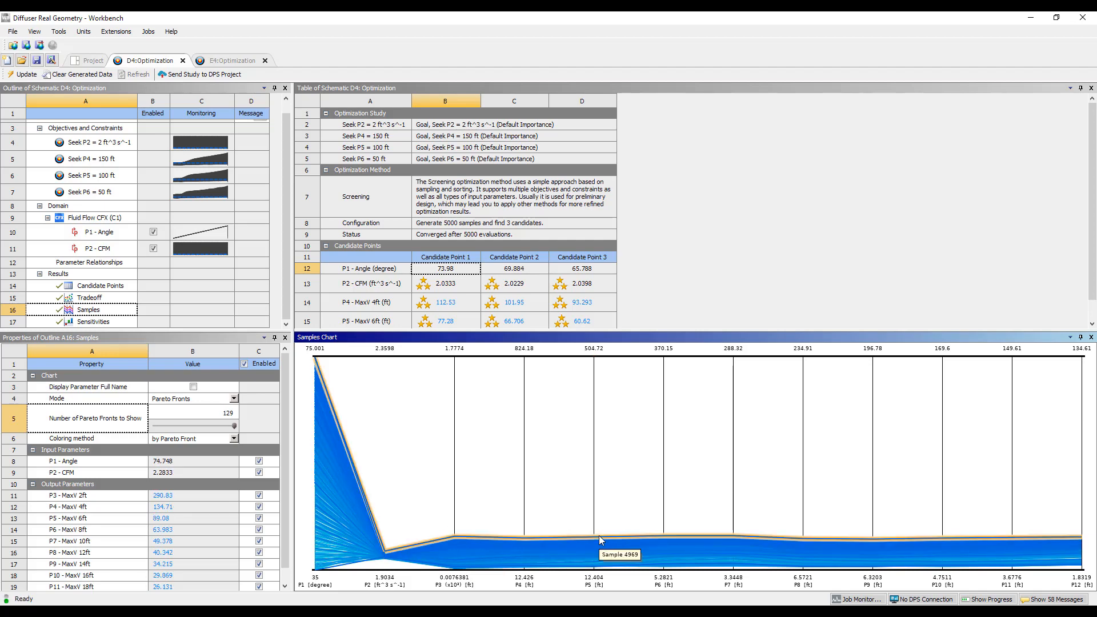
mouse_move(552, 546)
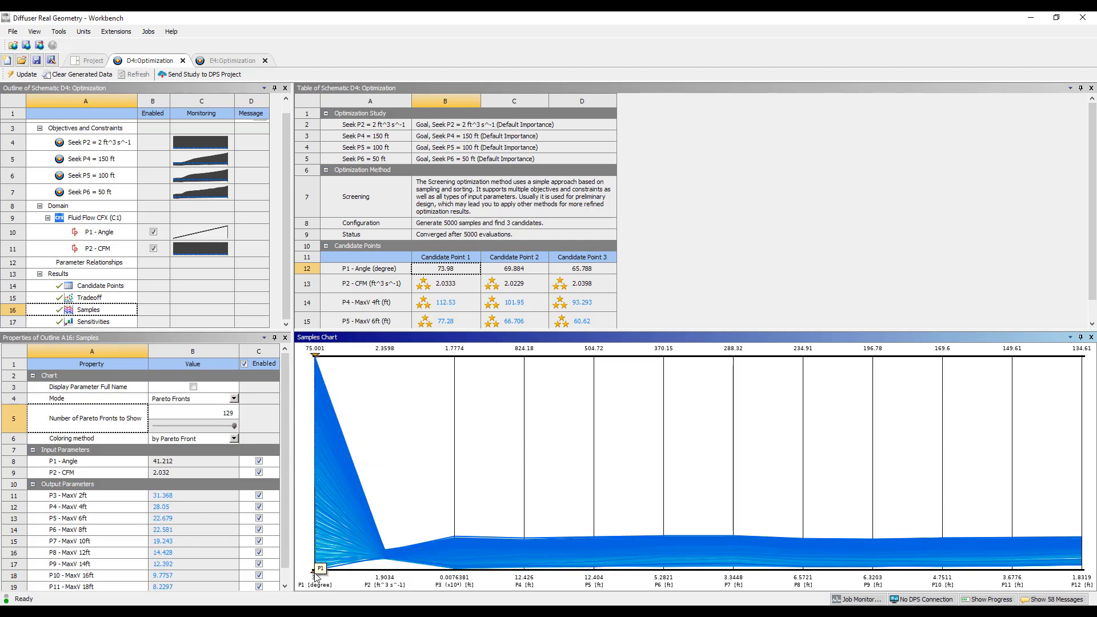
drag(316, 573, 317, 407)
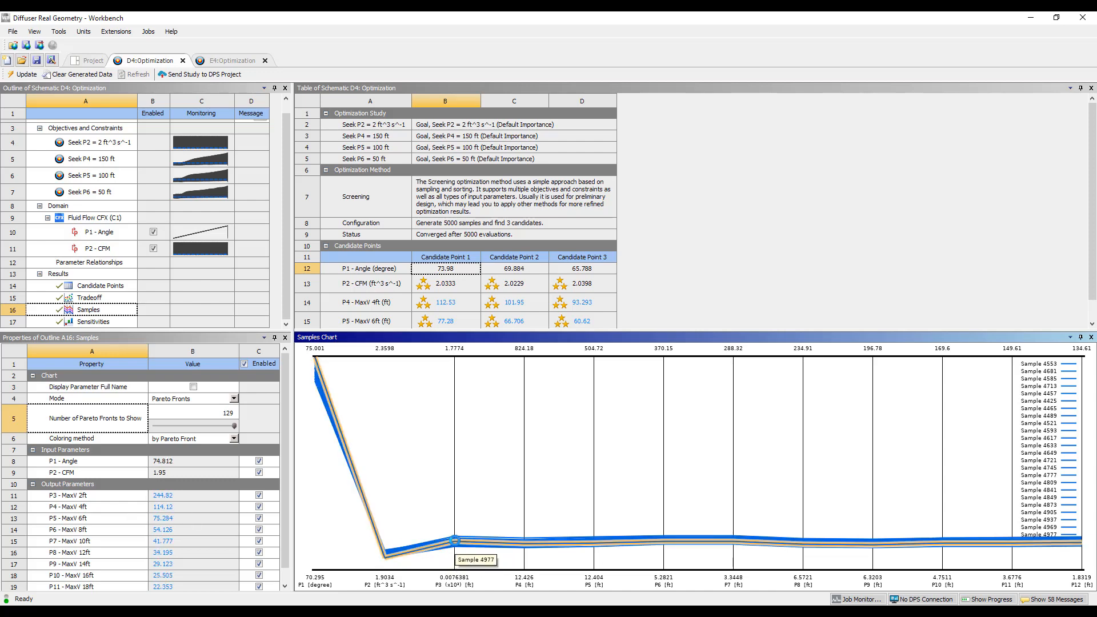
Compare the Objectives and Constraints targets with the catalog PDF's Series 5750 throw data at 135 CFM, ending back in Workbench
scroll(108, 173, up, 1)
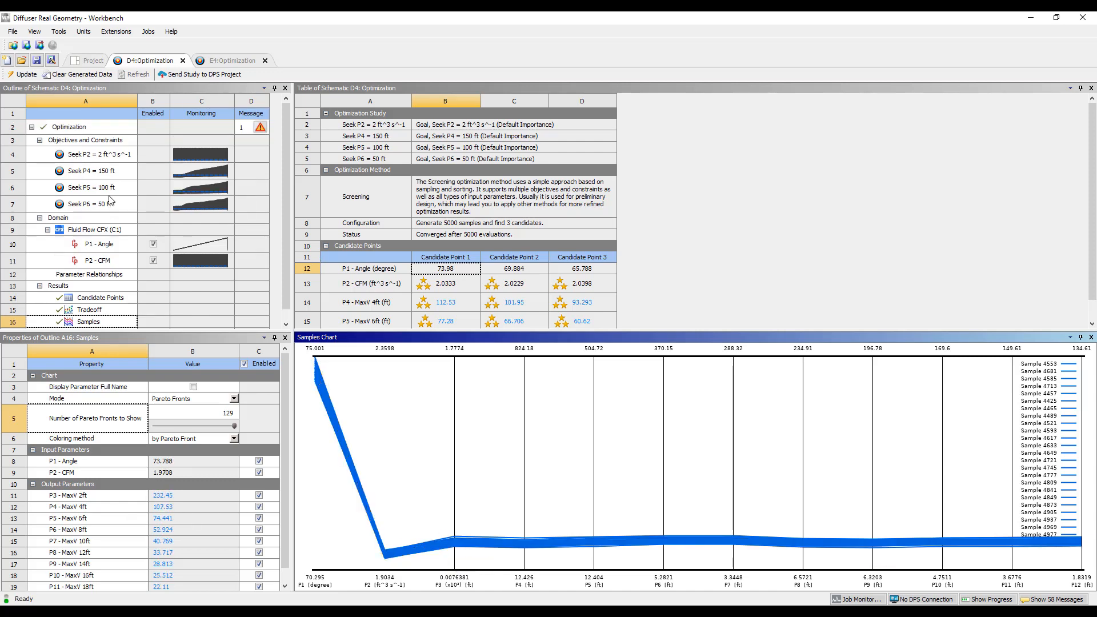
click(104, 141)
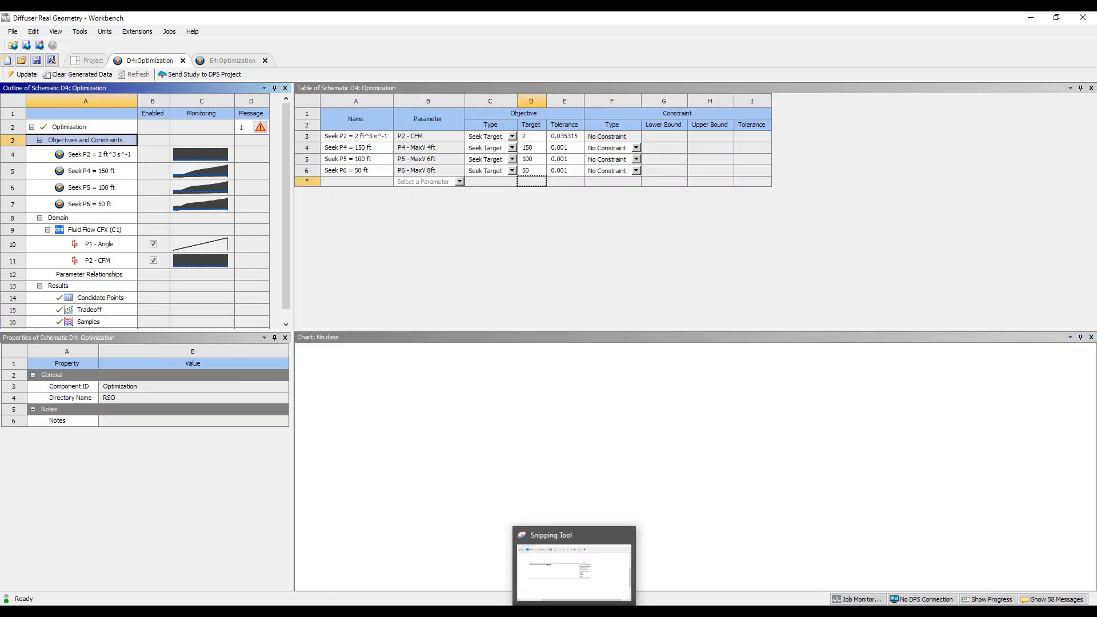
click(432, 612)
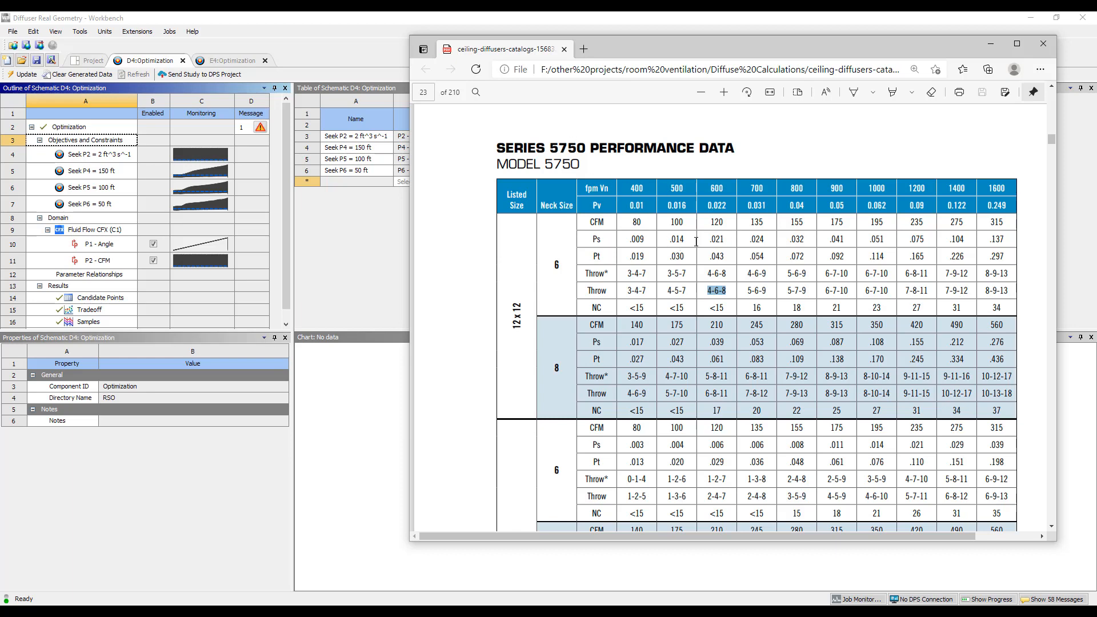
drag(748, 290, 768, 290)
click(335, 361)
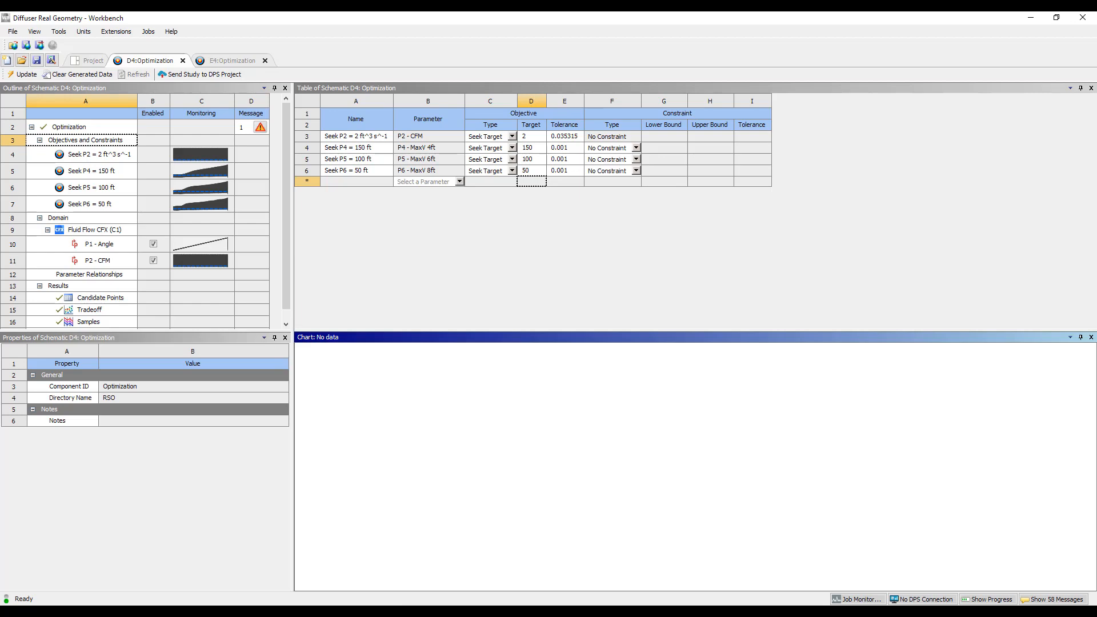
key(alt+Tab)
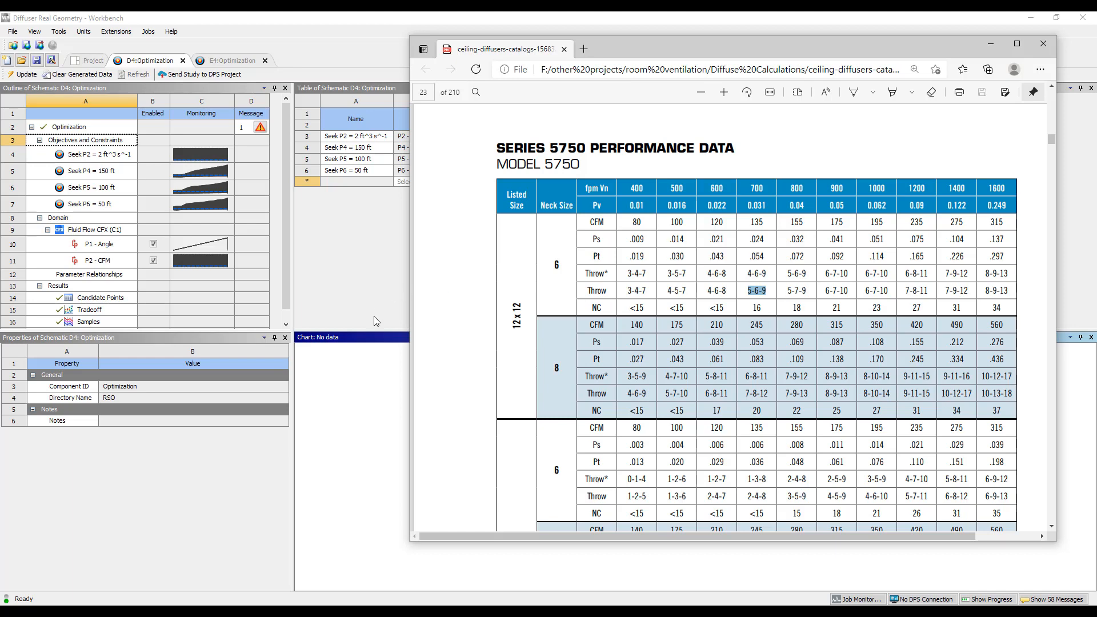
click(335, 385)
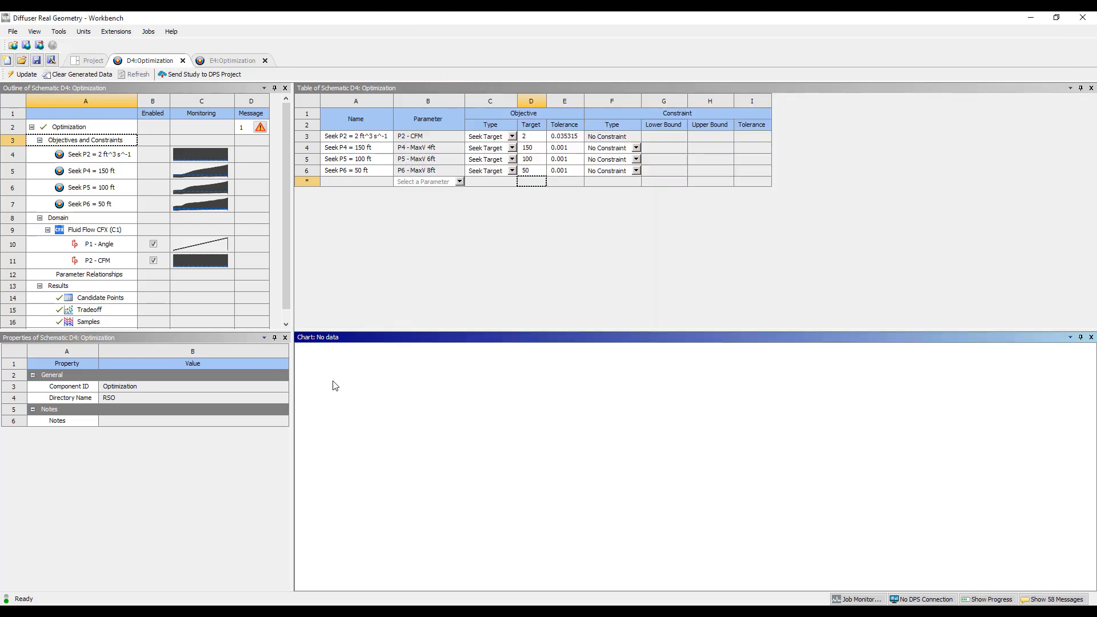